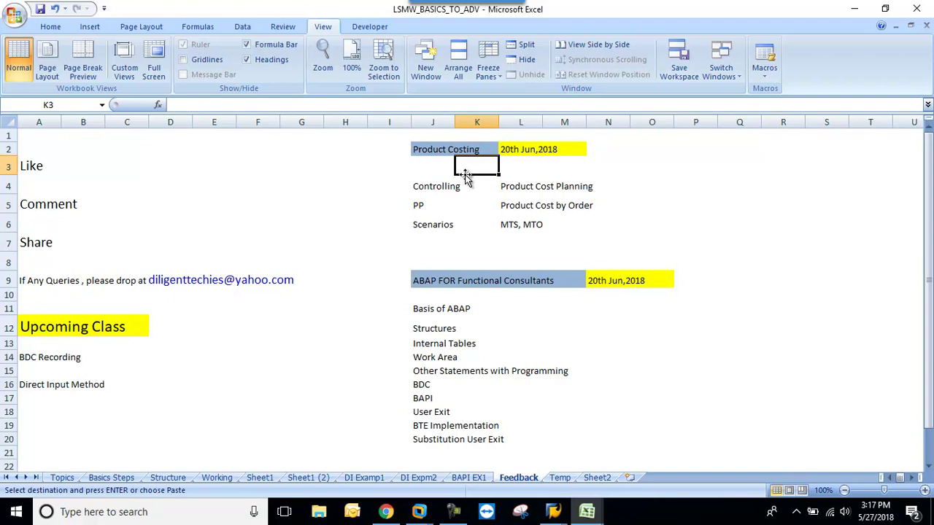
- Review the Product Costing and ABAP for Functional Consultants course listings, the contact line and the upcoming BDC Recording class on the Feedback sheet
{"action": "left_click", "coordinate": [436, 175]}
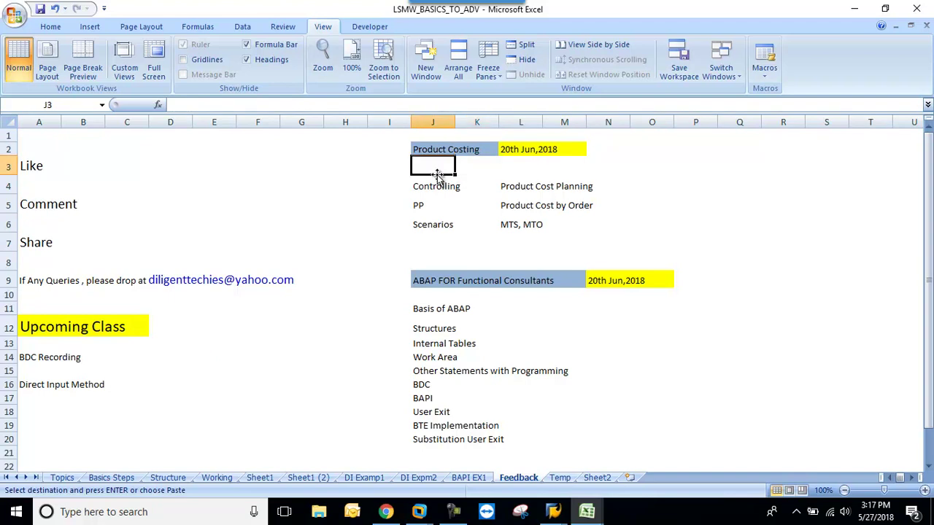
{"action": "left_click", "coordinate": [440, 282]}
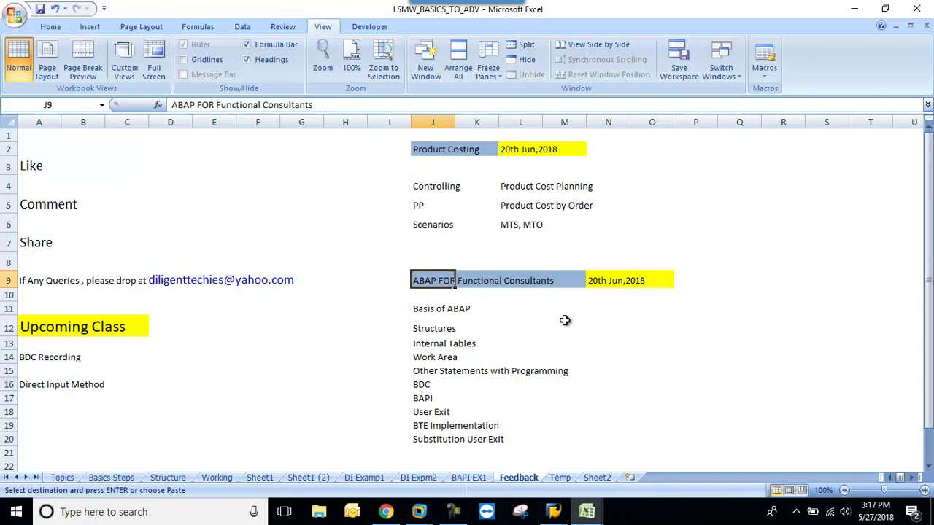
{"action": "left_click", "coordinate": [615, 286]}
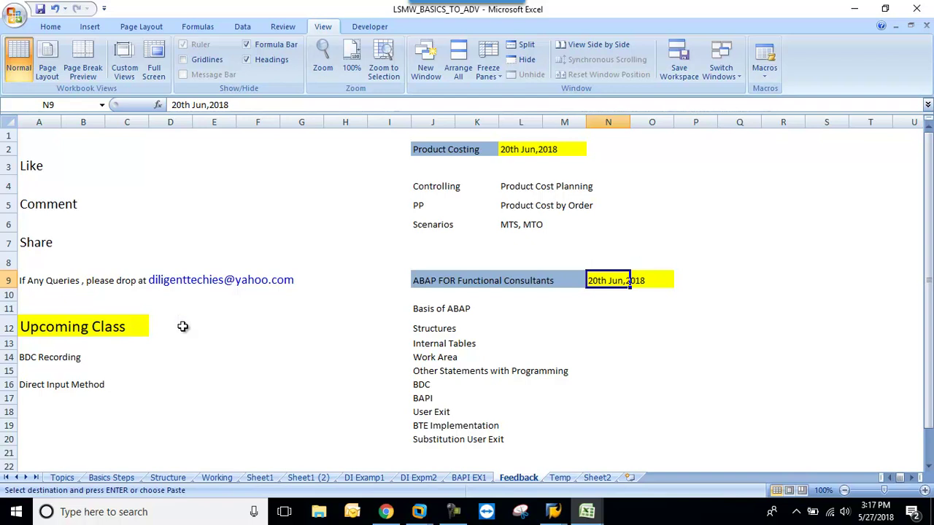
{"action": "left_click", "coordinate": [169, 284]}
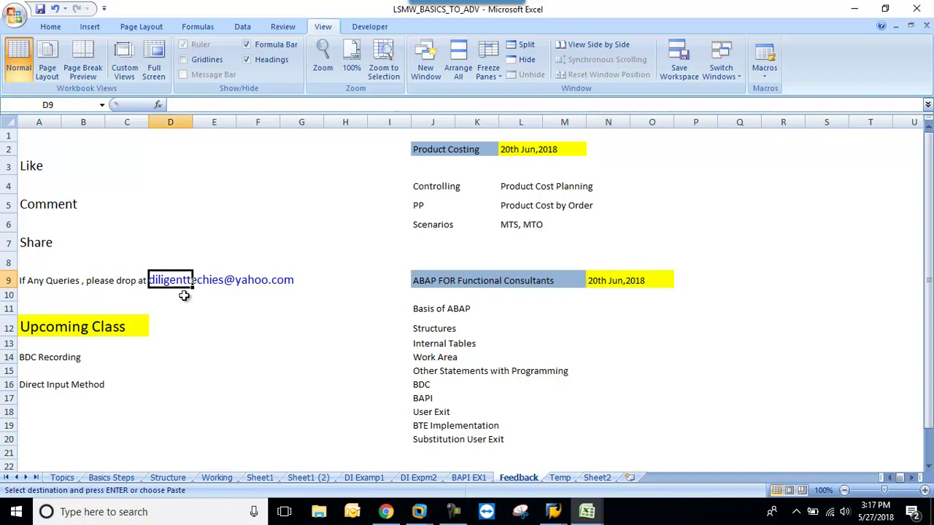
{"action": "left_click", "coordinate": [444, 280]}
{"action": "left_click", "coordinate": [450, 138]}
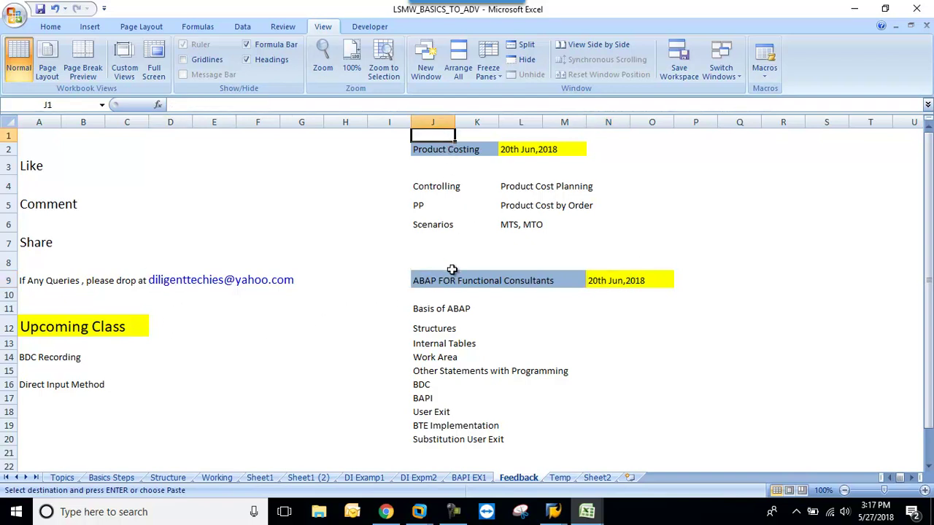
{"action": "left_click", "coordinate": [451, 277]}
{"action": "left_click", "coordinate": [432, 151]}
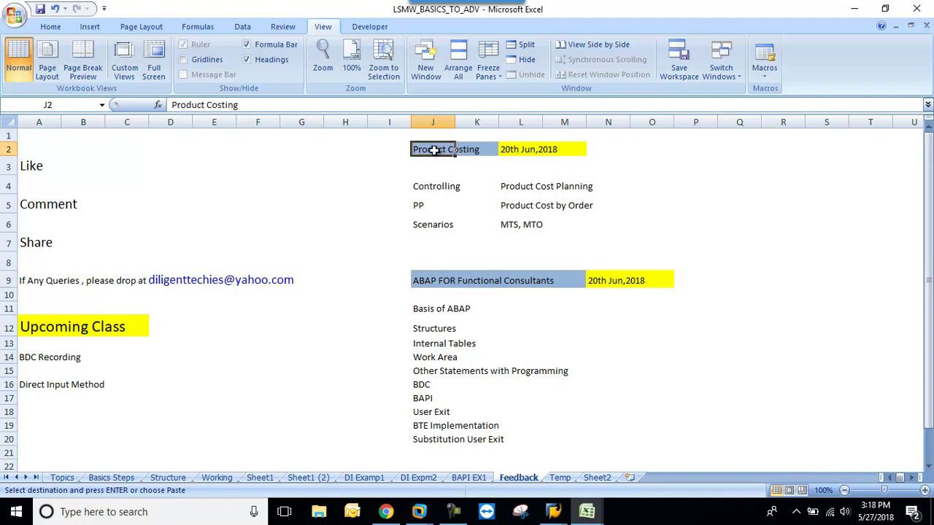
{"action": "left_click", "coordinate": [450, 284]}
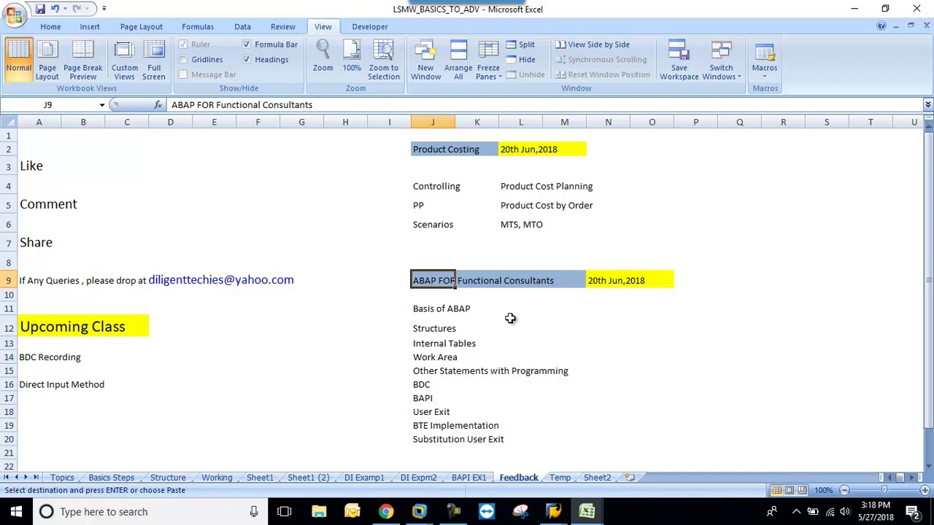
{"action": "left_click", "coordinate": [450, 150]}
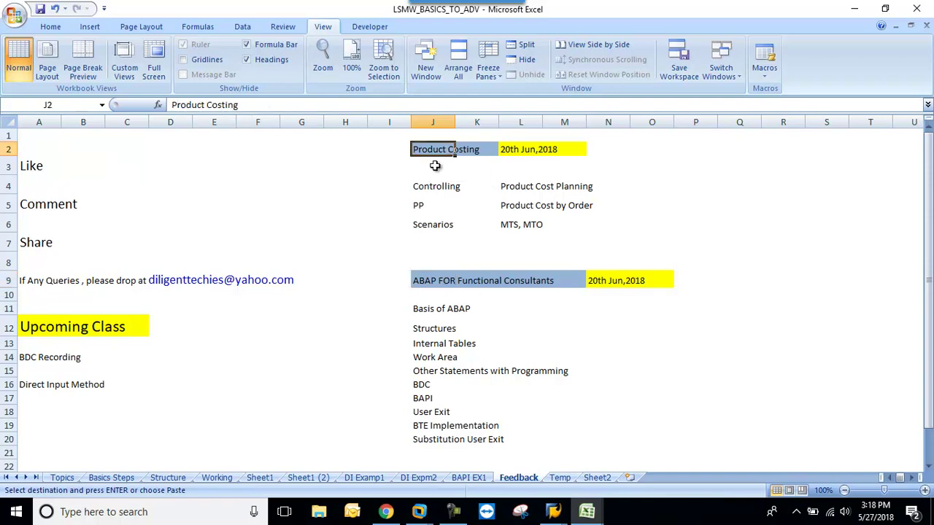
{"action": "left_click", "coordinate": [471, 280]}
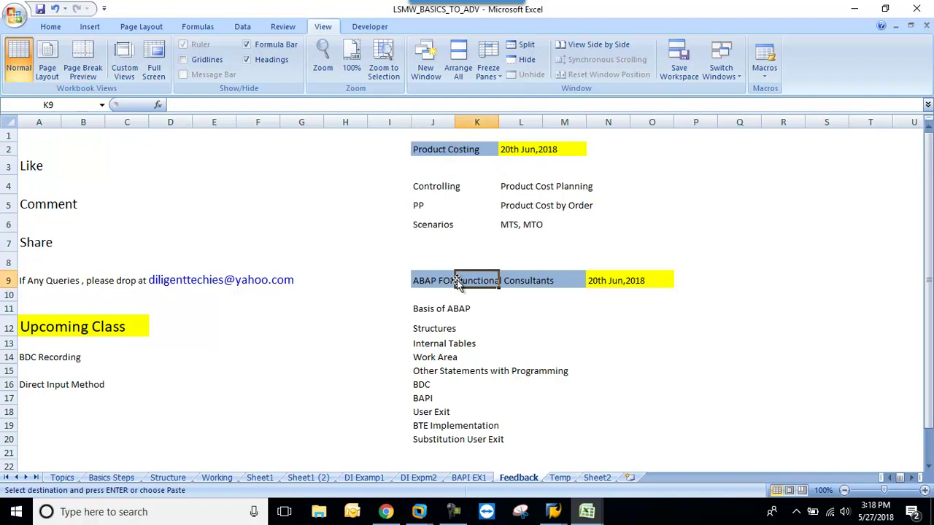
{"action": "left_click", "coordinate": [444, 281]}
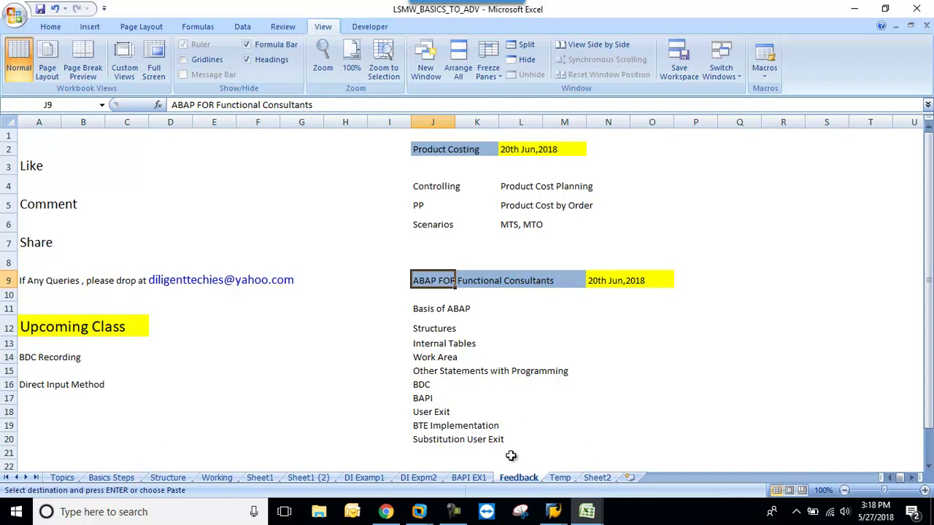
{"action": "left_click", "coordinate": [48, 358]}
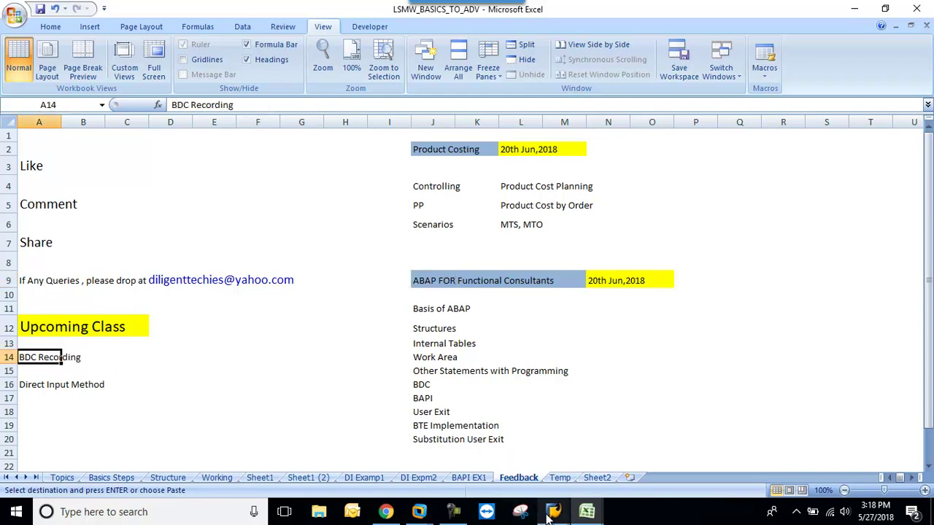
- Switch to the SAP session, view the initial cost element creation screen of transaction KA06, and return to SAP Easy Access
{"action": "mouse_move", "coordinate": [553, 514]}
{"action": "left_click", "coordinate": [682, 434]}
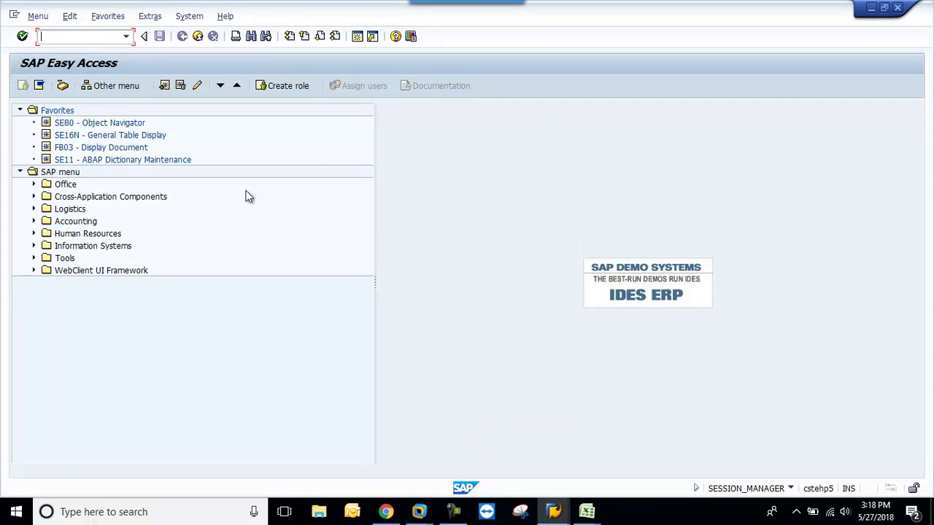
{"action": "type", "text": "ka06"}
{"action": "key", "text": "Return"}
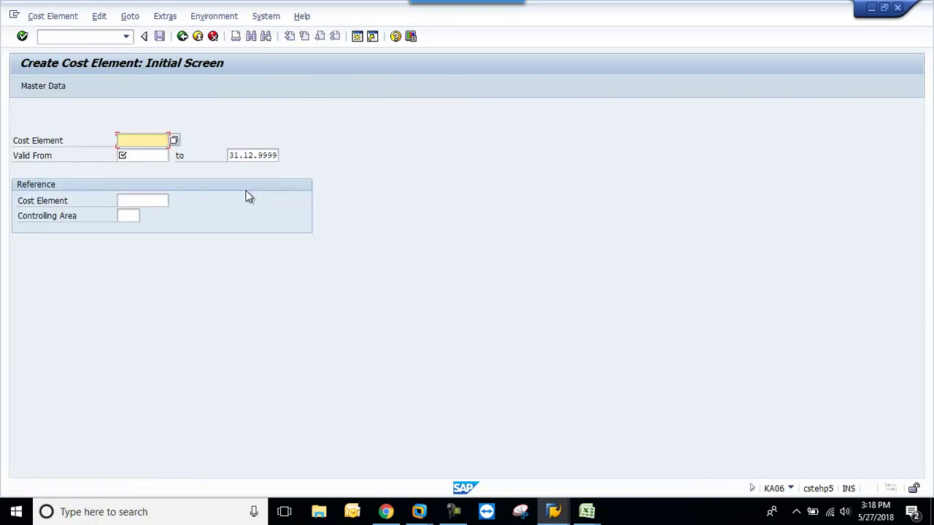
{"action": "key", "text": "F3"}
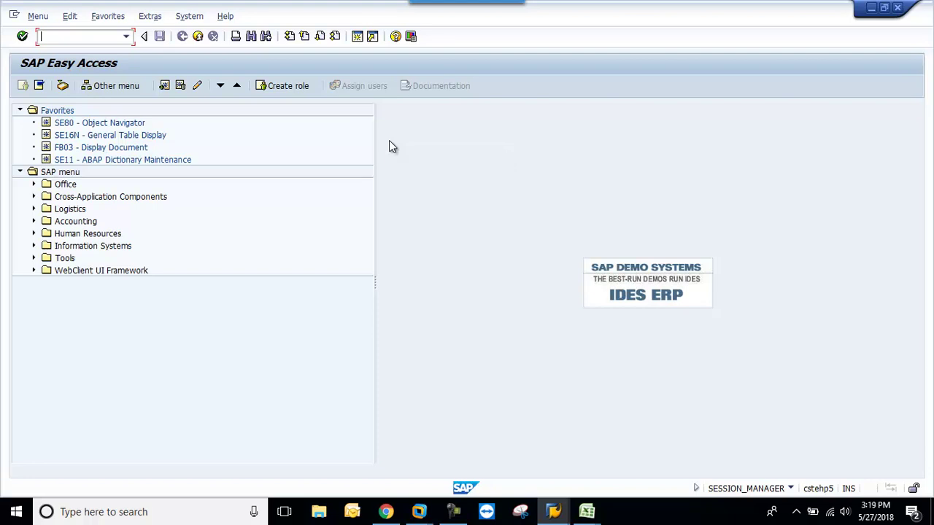
- Open transaction SHDB and start a new recording named KA06 for transaction code KA06 with the default parameters
{"action": "type", "text": "DB"}
{"action": "key", "text": "Return"}
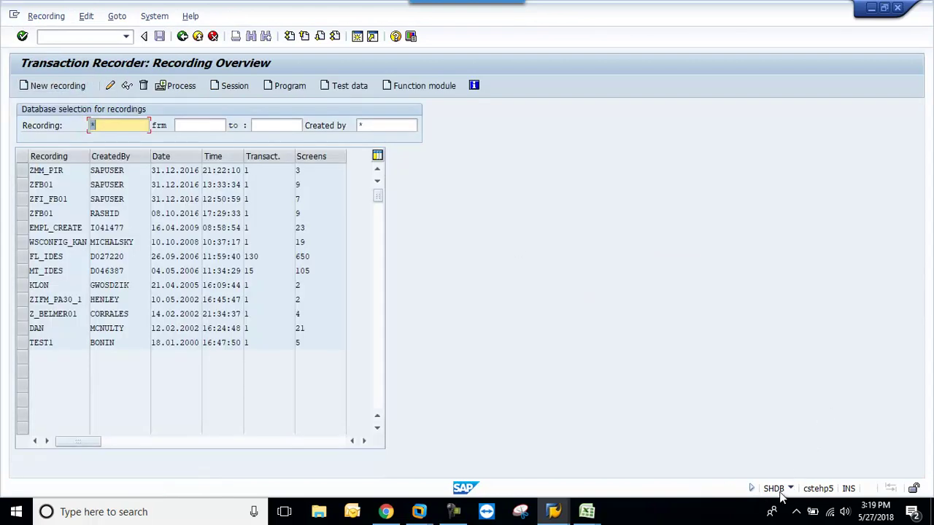
{"action": "left_click", "coordinate": [60, 88]}
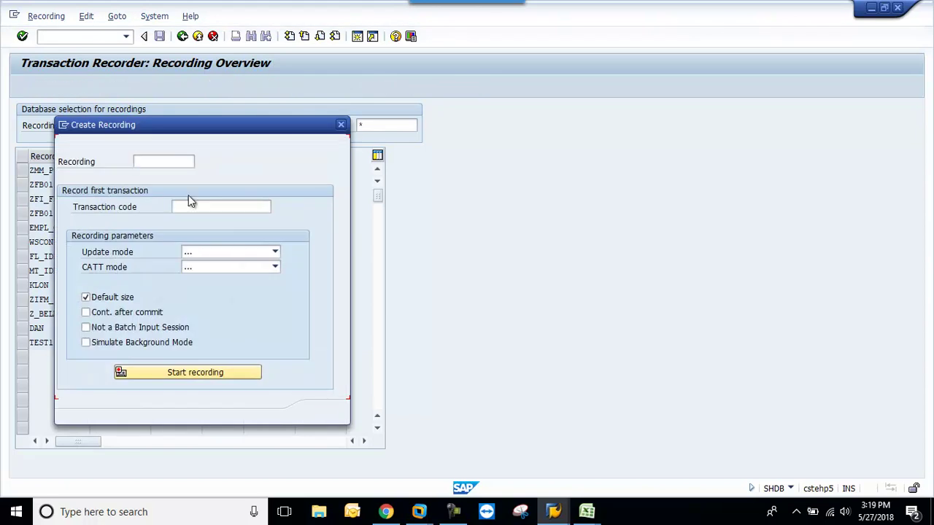
{"action": "type", "text": "KA06"}
{"action": "key", "text": "Tab"}
{"action": "type", "text": "KA06"}
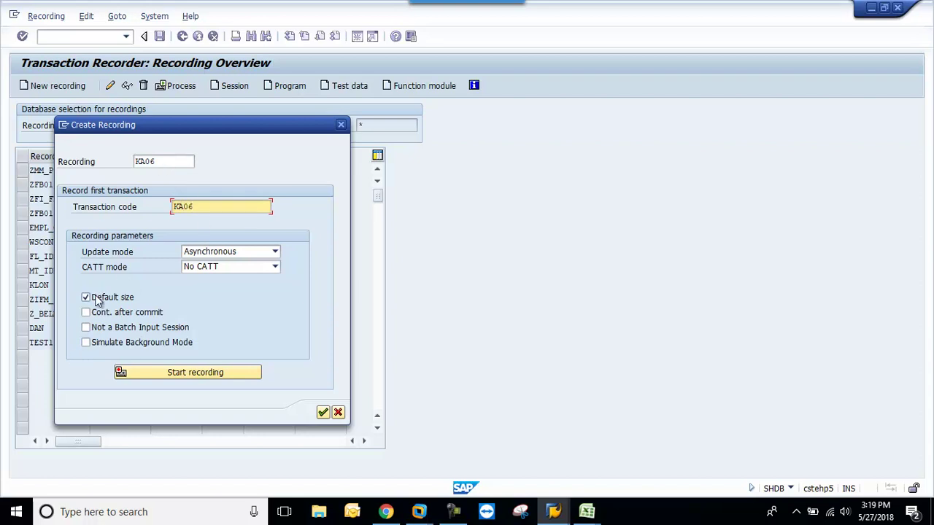
{"action": "left_click", "coordinate": [157, 373]}
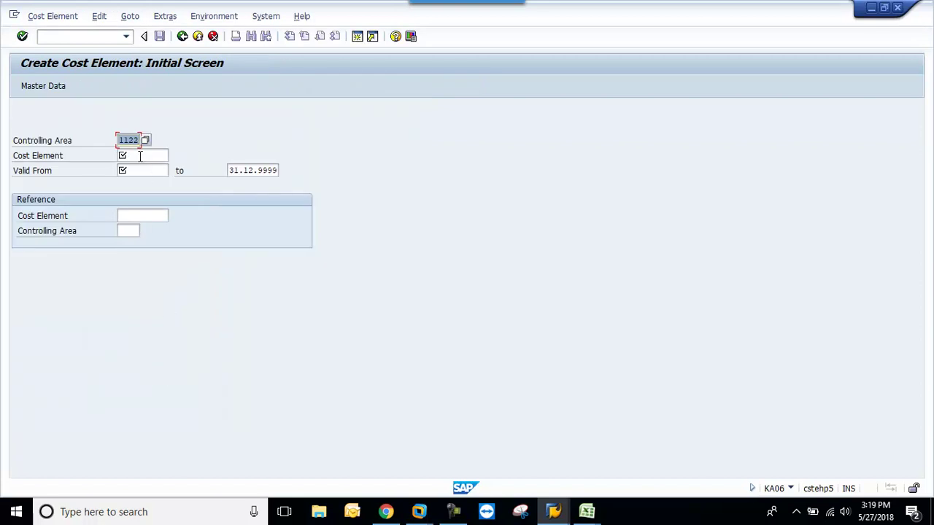
- Enter controlling area 1000, cost element 9471001 and valid-from date 01012018, and continue to the basic screen
{"action": "type", "text": "1000"}
{"action": "left_click", "coordinate": [141, 155]}
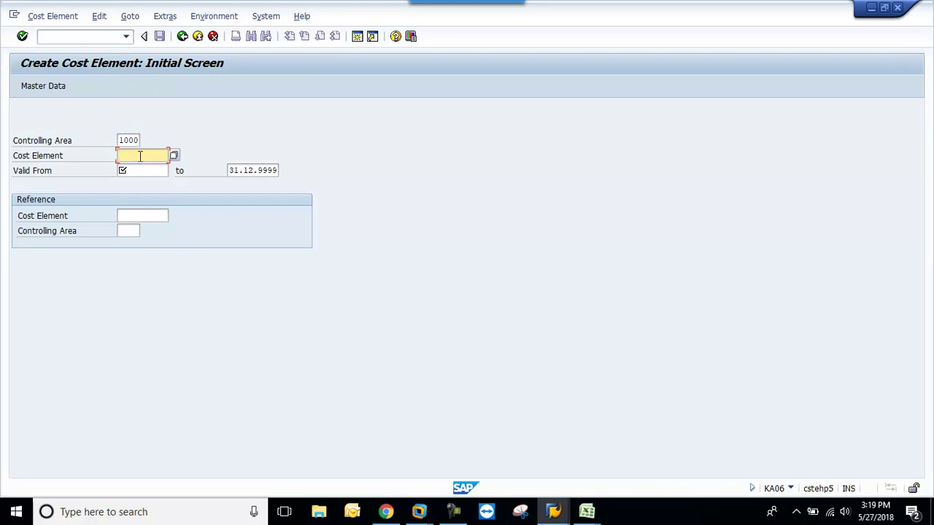
{"action": "type", "text": "9"}
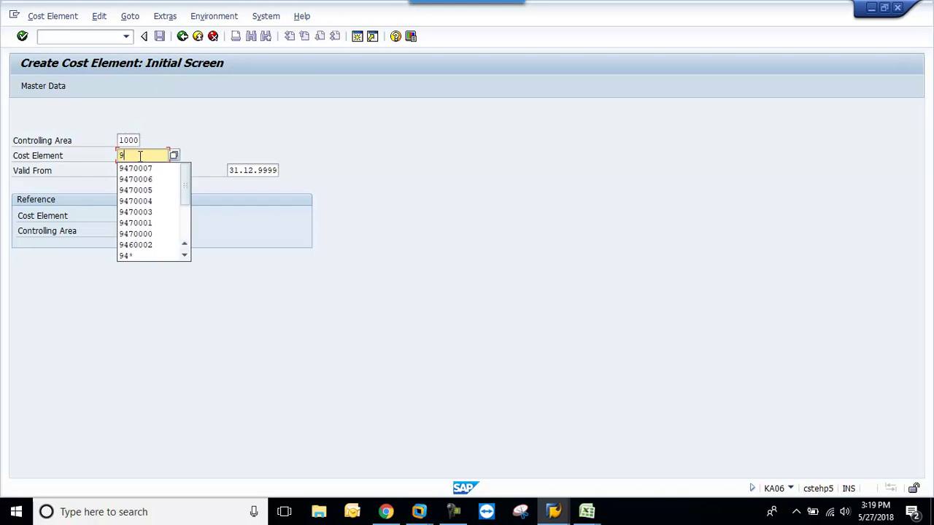
{"action": "type", "text": "47"}
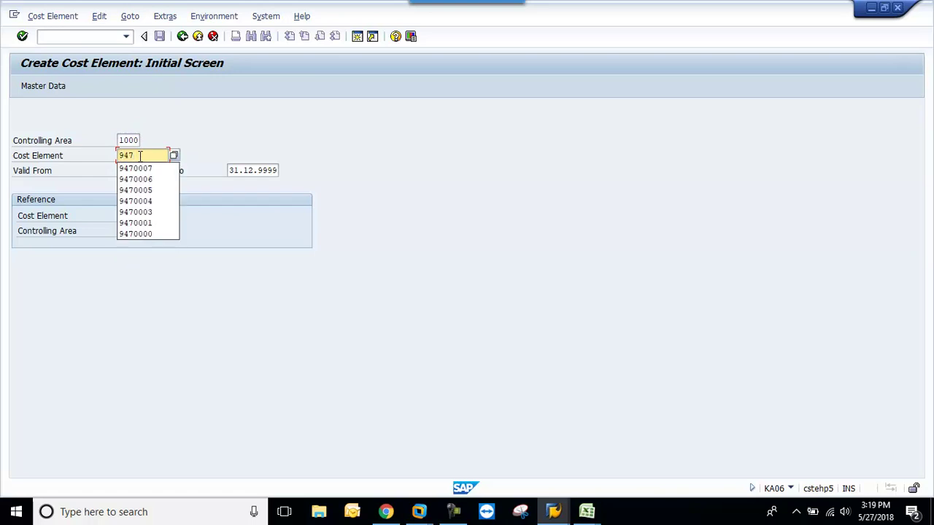
{"action": "type", "text": "1001"}
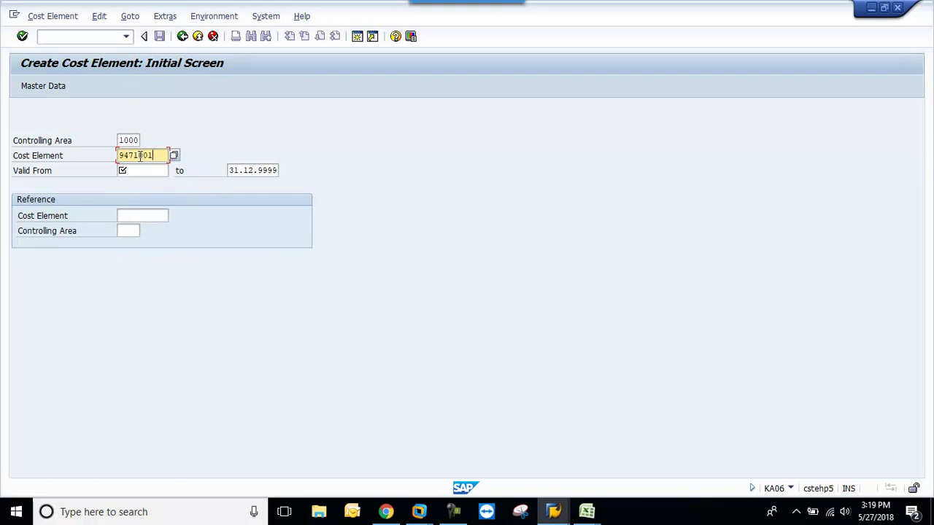
{"action": "key", "text": "Tab"}
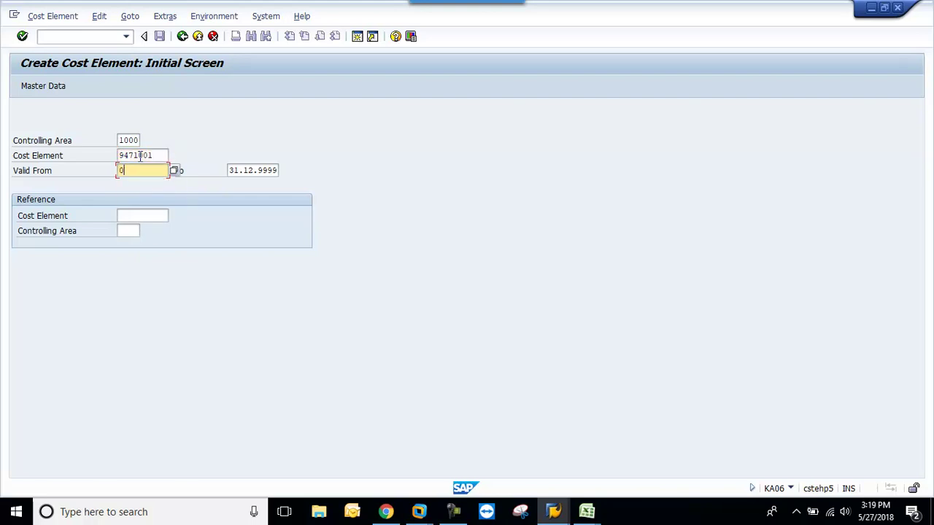
{"action": "type", "text": "01012018"}
{"action": "key", "text": "Tab"}
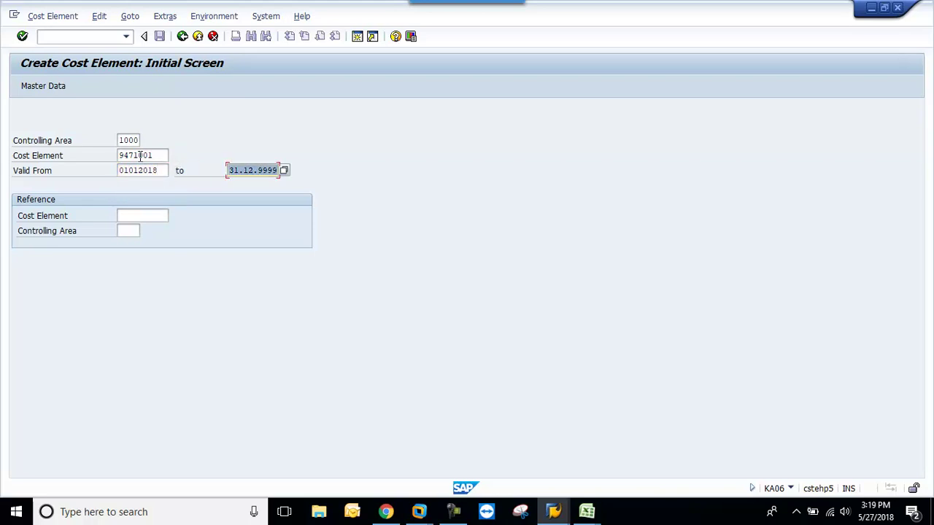
{"action": "key", "text": "Return"}
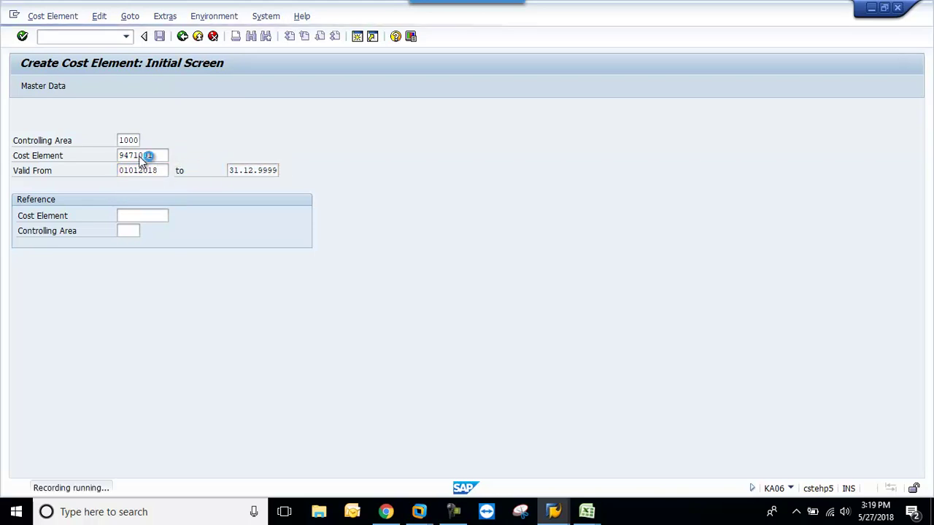
- Name the cost element BDC DEMO with description BDC RECORDING DEMO and cost element category 43, and save it
{"action": "type", "text": "bd"}
{"action": "key", "text": "BackSpace"}
{"action": "key", "text": "BackSpace"}
{"action": "type", "text": "BDC DEMOT"}
{"action": "key", "text": "Tab"}
{"action": "type", "text": "BDC RECORDING DEMO"}
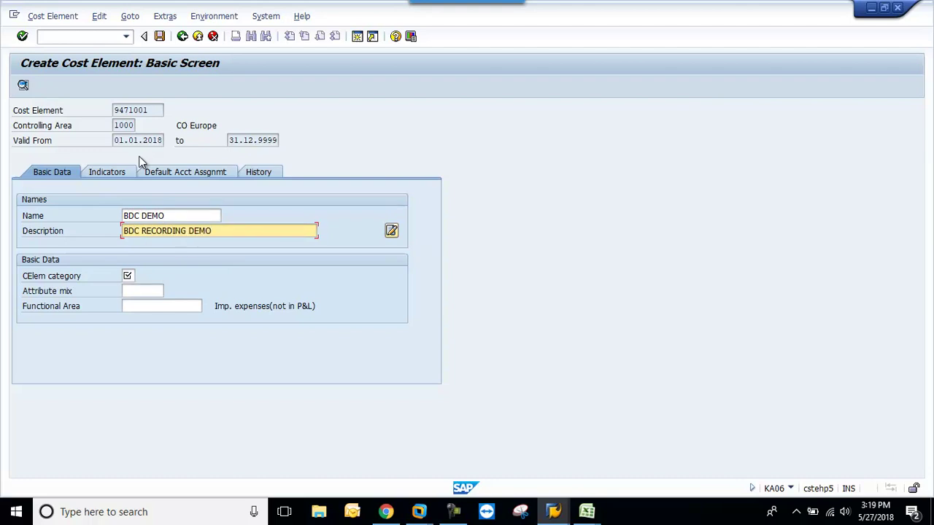
{"action": "left_click", "coordinate": [138, 274]}
{"action": "type", "text": "43"}
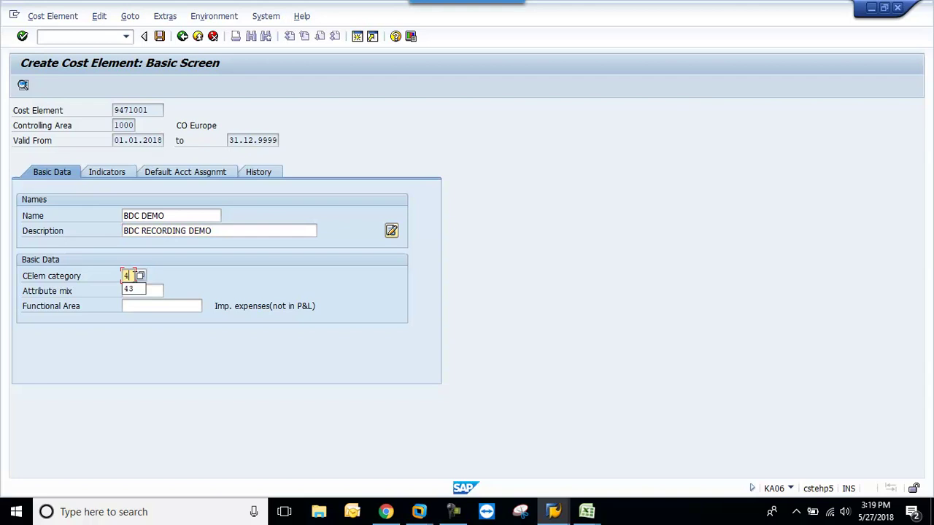
{"action": "left_click", "coordinate": [159, 36]}
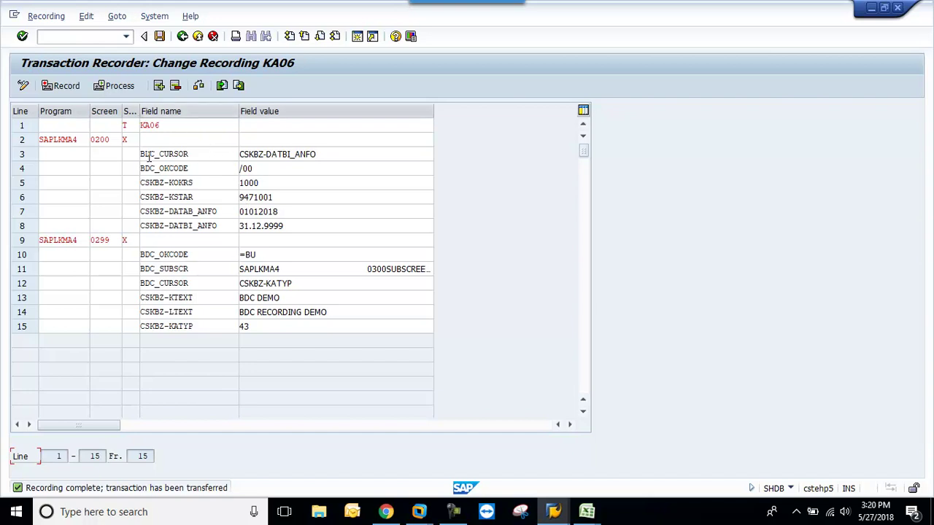
- Save the KA06 recording and return to the recording overview
{"action": "left_click", "coordinate": [159, 36]}
{"action": "left_click", "coordinate": [182, 36]}
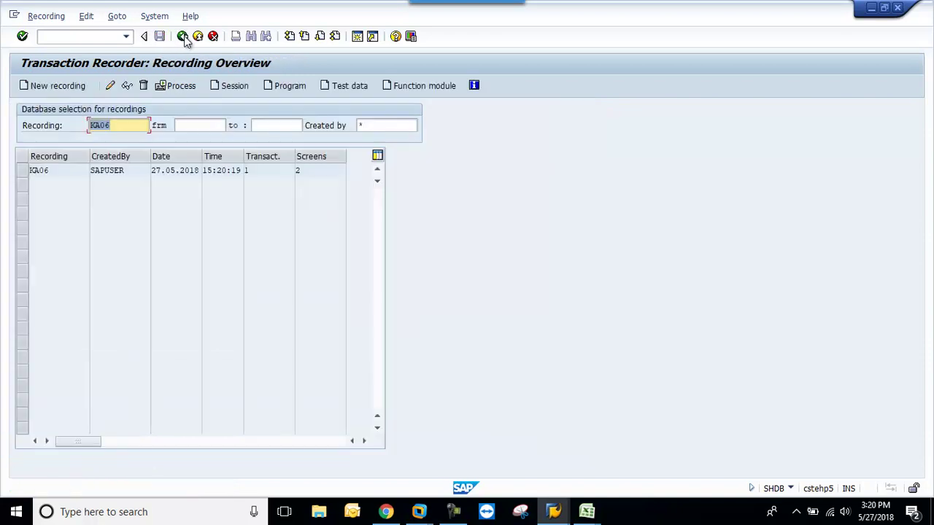
- Try to generate program ZTEST from the KA06 recording with the Transfer from recording option, cancelling the replacement of the existing program
{"action": "left_click", "coordinate": [27, 171]}
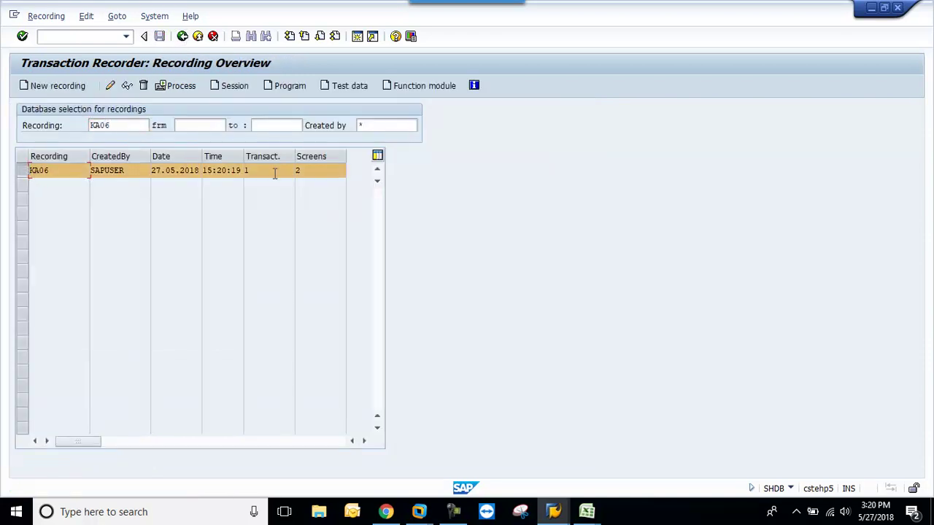
{"action": "left_click", "coordinate": [288, 89]}
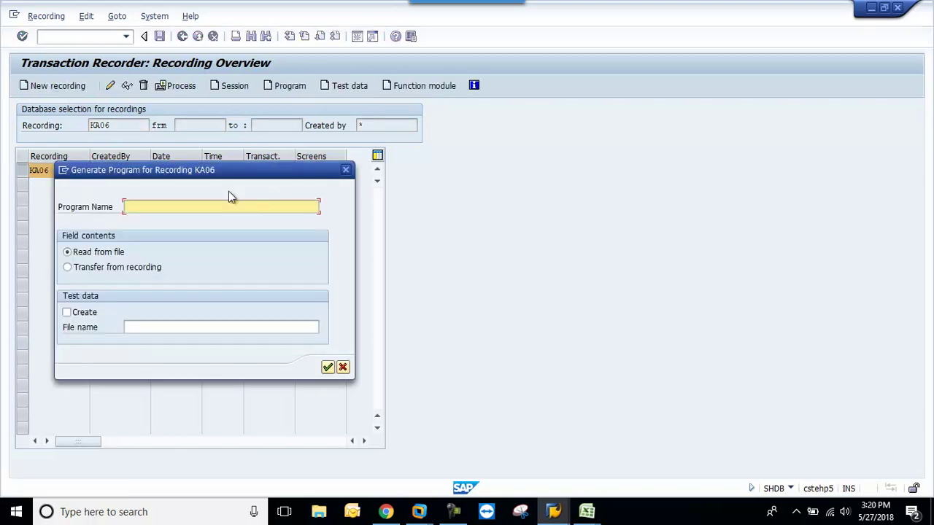
{"action": "type", "text": "ZTEST"}
{"action": "left_click", "coordinate": [67, 267]}
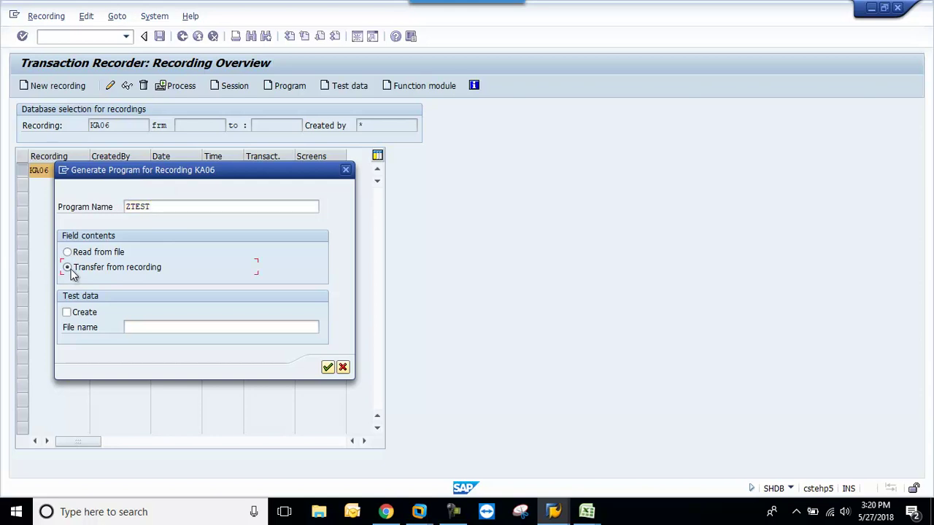
{"action": "left_click", "coordinate": [327, 369]}
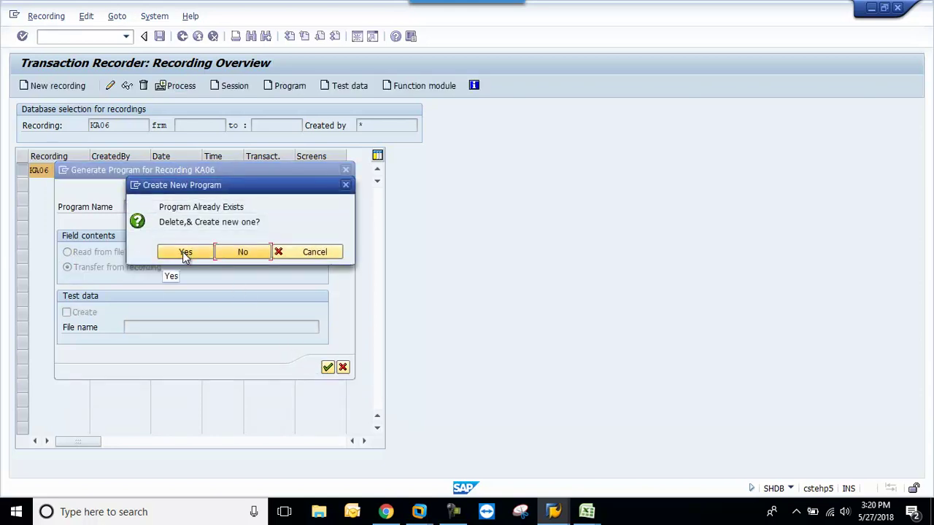
{"action": "left_click", "coordinate": [312, 253]}
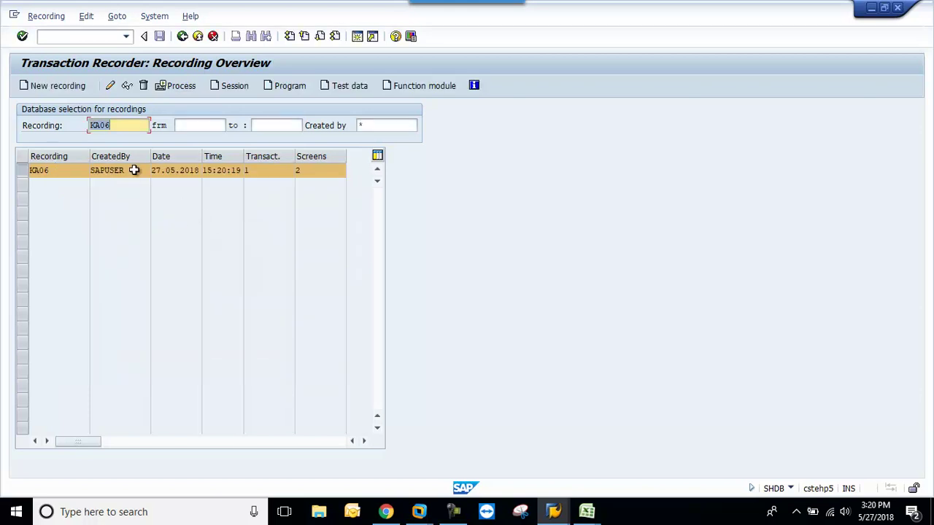
- Generate program ZTESTBDCDEMO from the KA06 recording with the Transfer from recording option
{"action": "left_click", "coordinate": [289, 86]}
{"action": "left_click", "coordinate": [166, 210]}
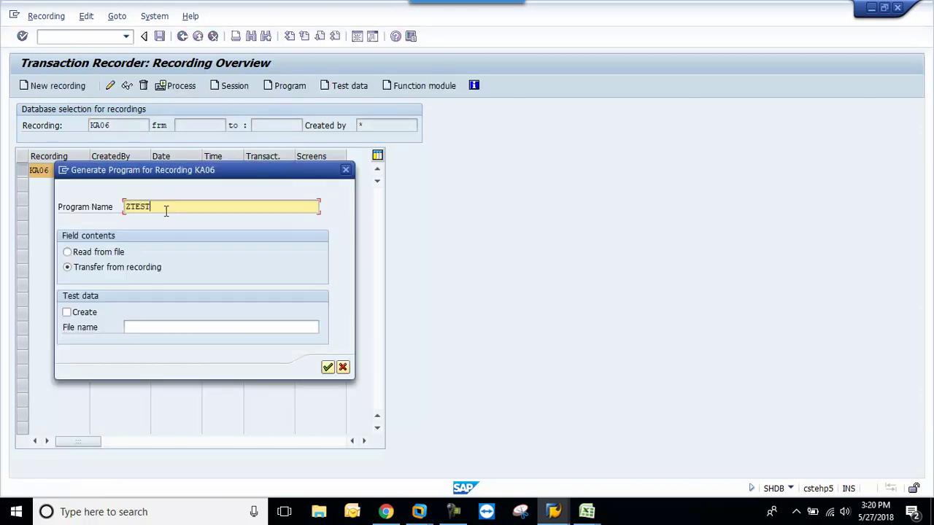
{"action": "type", "text": "BDC_DE"}
{"action": "type", "text": "_DEMO"}
{"action": "left_click", "coordinate": [326, 368]}
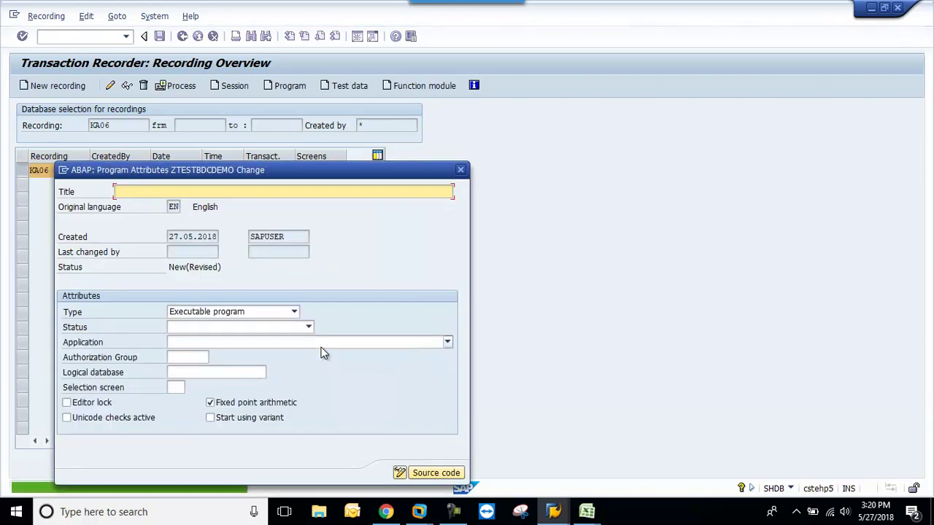
- Title the program BDC DEMO, continue to its source code and save it as a local object
{"action": "type", "text": "BDC DEMO"}
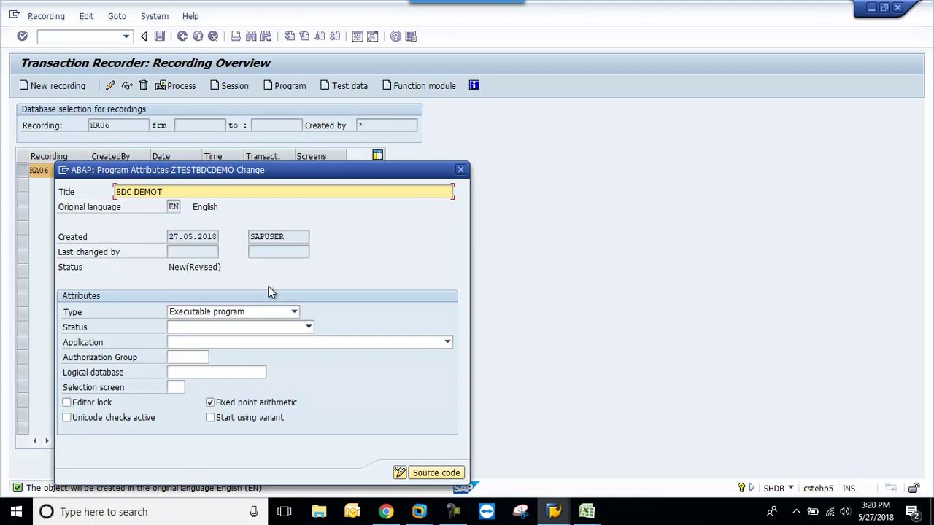
{"action": "left_click", "coordinate": [431, 473]}
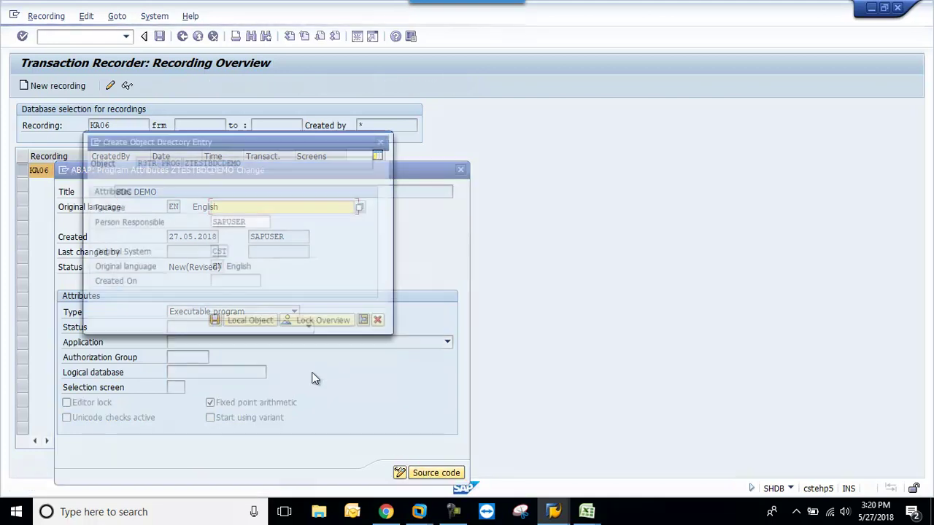
{"action": "left_click", "coordinate": [241, 324]}
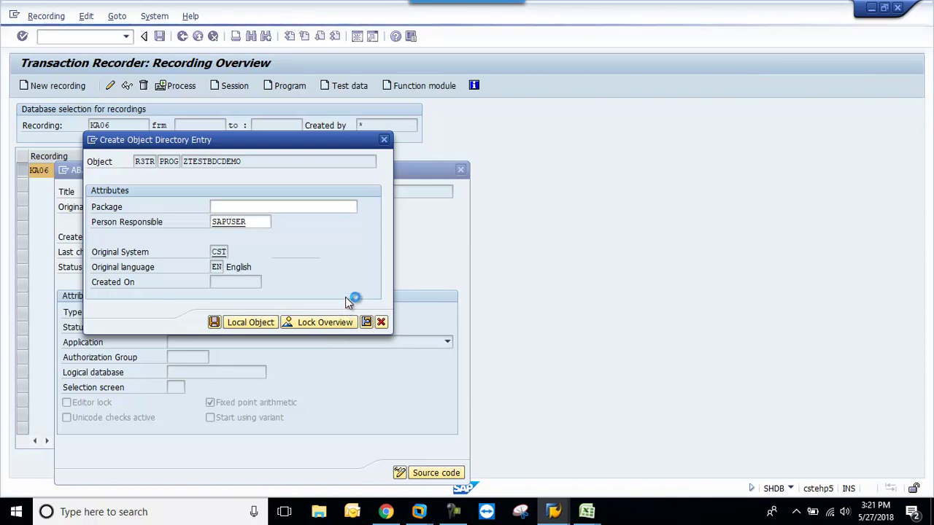
{"action": "mouse_move", "coordinate": [588, 511]}
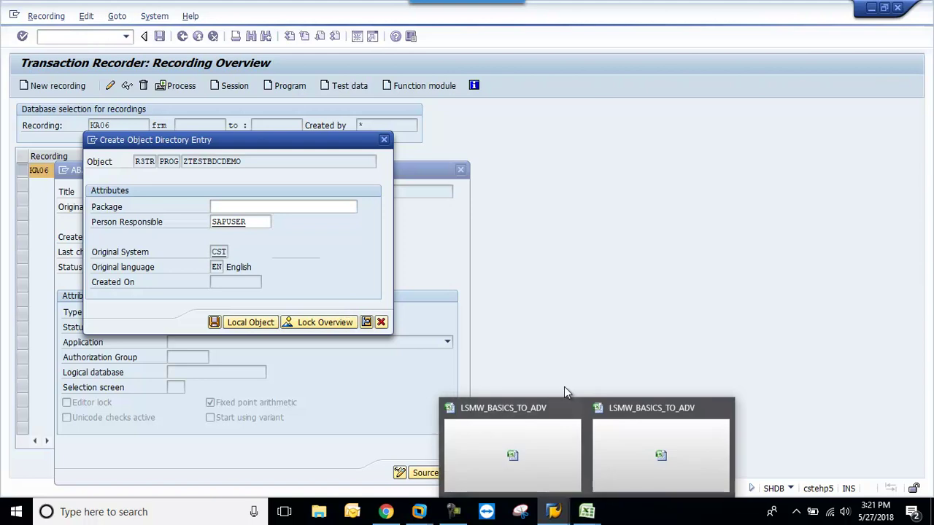
{"action": "left_click", "coordinate": [673, 465]}
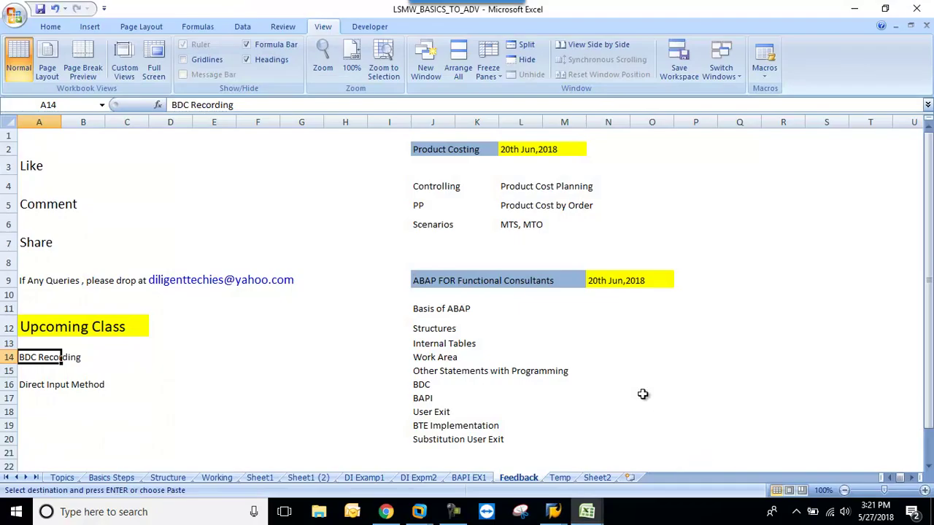
{"action": "mouse_move", "coordinate": [554, 511]}
{"action": "left_click", "coordinate": [718, 426]}
- Read through the generated source code of ZTESTBDCDEMO, from the report header to the closing of the group
{"action": "scroll", "coordinate": [385, 324], "scroll_direction": "down", "scroll_amount": 9}
{"action": "scroll", "coordinate": [386, 324], "scroll_direction": "up", "scroll_amount": 9}
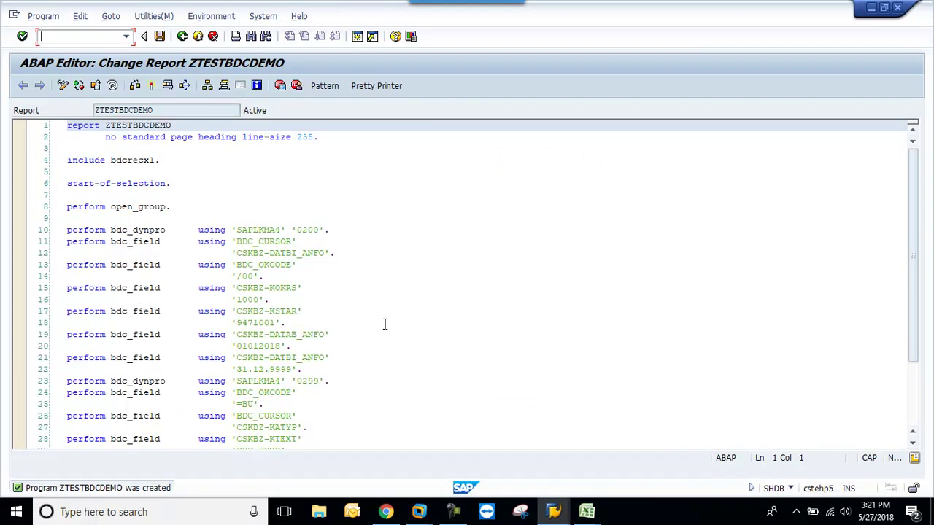
{"action": "scroll", "coordinate": [385, 324], "scroll_direction": "down", "scroll_amount": 6}
{"action": "scroll", "coordinate": [383, 323], "scroll_direction": "up", "scroll_amount": 6}
{"action": "scroll", "coordinate": [383, 323], "scroll_direction": "down", "scroll_amount": 3}
{"action": "scroll", "coordinate": [384, 323], "scroll_direction": "up", "scroll_amount": 3}
{"action": "scroll", "coordinate": [75, 206], "scroll_direction": "down", "scroll_amount": 3}
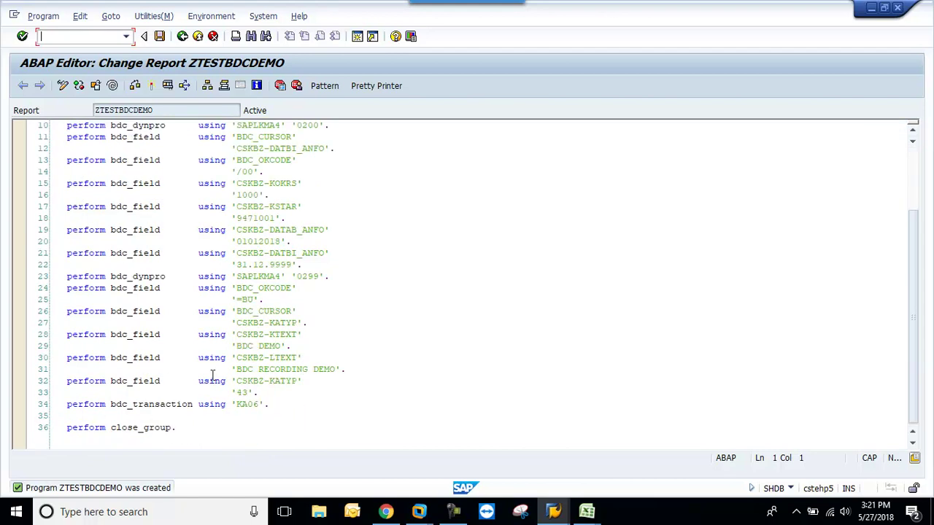
{"action": "scroll", "coordinate": [212, 375], "scroll_direction": "up", "scroll_amount": 3}
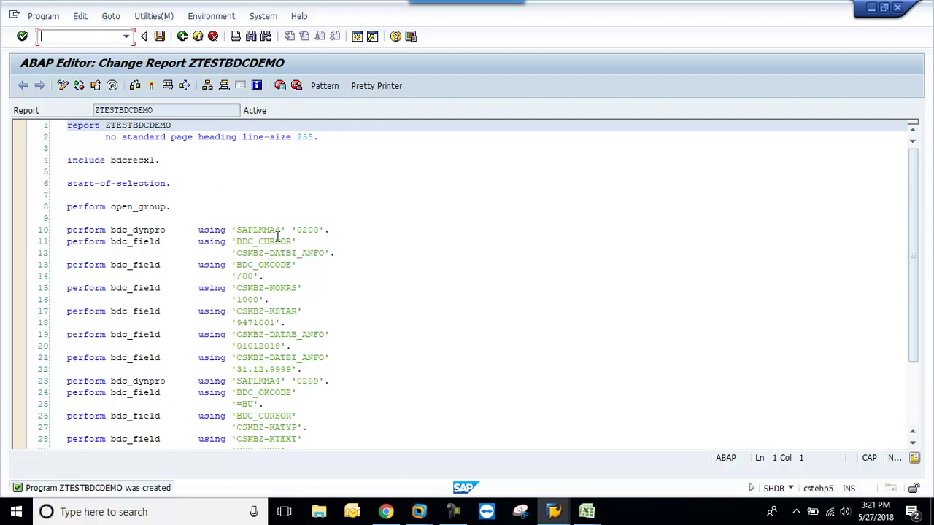
- Test-run the program without a session name, run it again with the Call transaction option, and return to the source code
{"action": "left_click", "coordinate": [169, 88]}
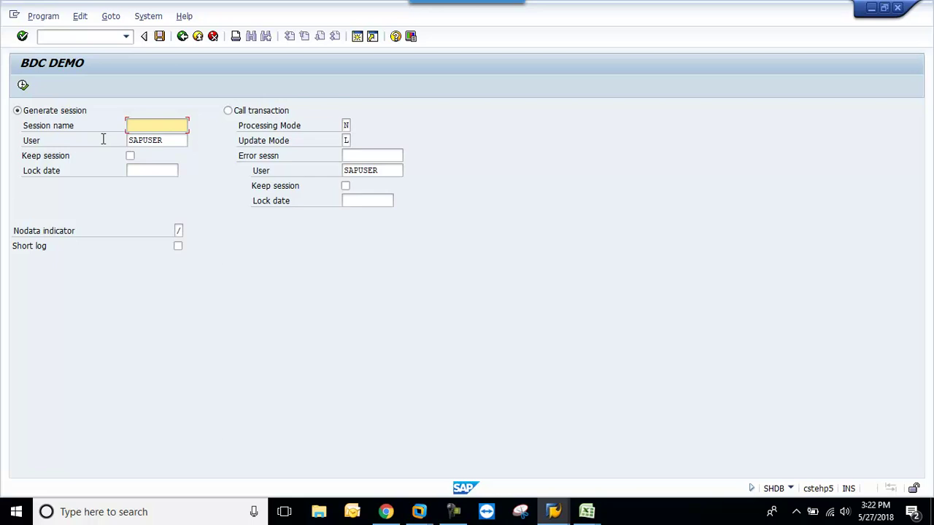
{"action": "left_click", "coordinate": [23, 85]}
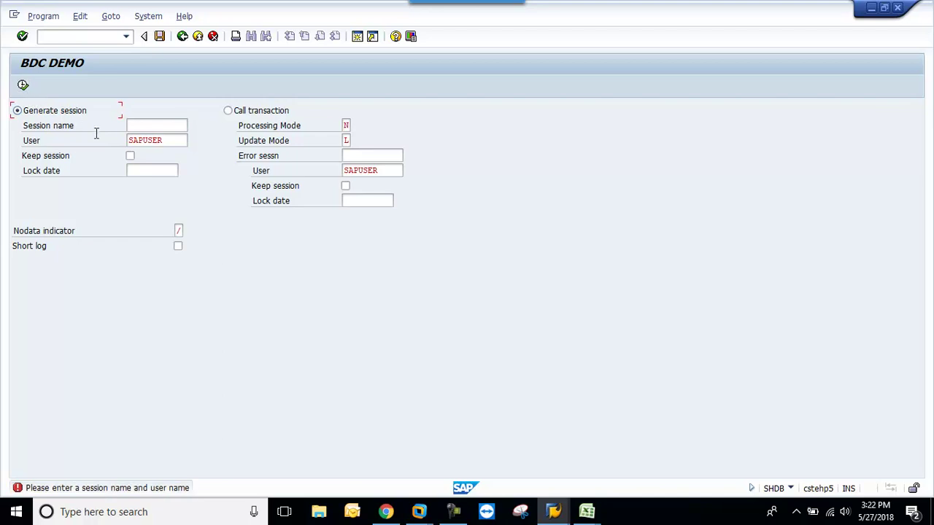
{"action": "left_click", "coordinate": [229, 110]}
{"action": "left_click", "coordinate": [23, 85]}
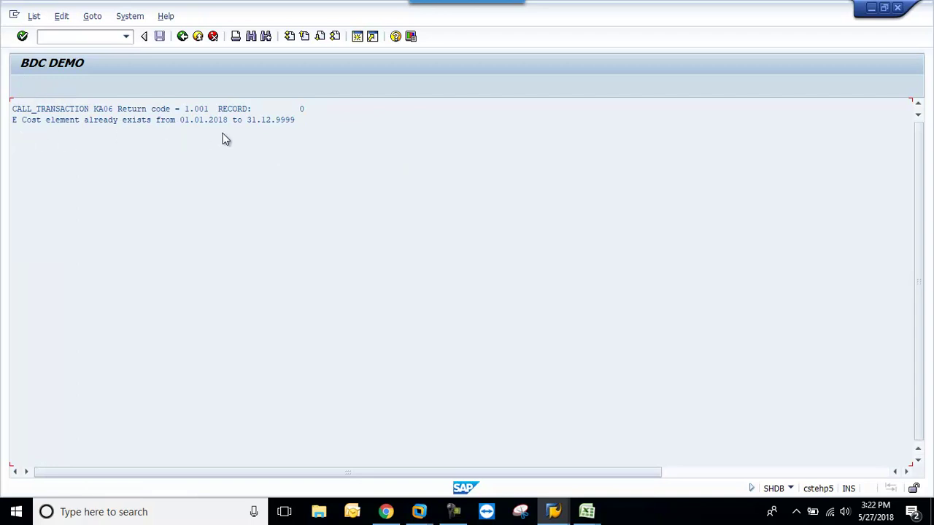
{"action": "left_click", "coordinate": [183, 37]}
{"action": "left_click", "coordinate": [183, 36]}
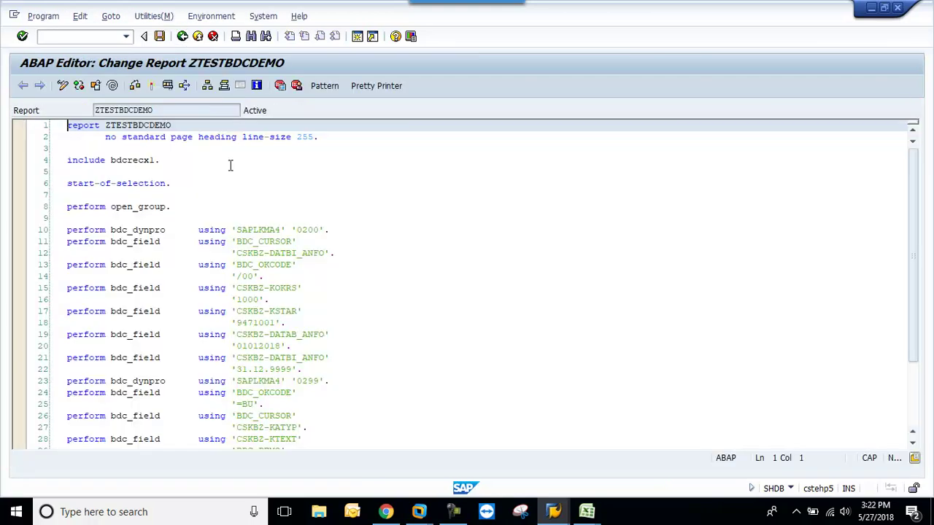
- Examine the hard-coded cost element and date values in the source code, and return to the recording overview
{"action": "scroll", "coordinate": [276, 255], "scroll_direction": "down", "scroll_amount": 1}
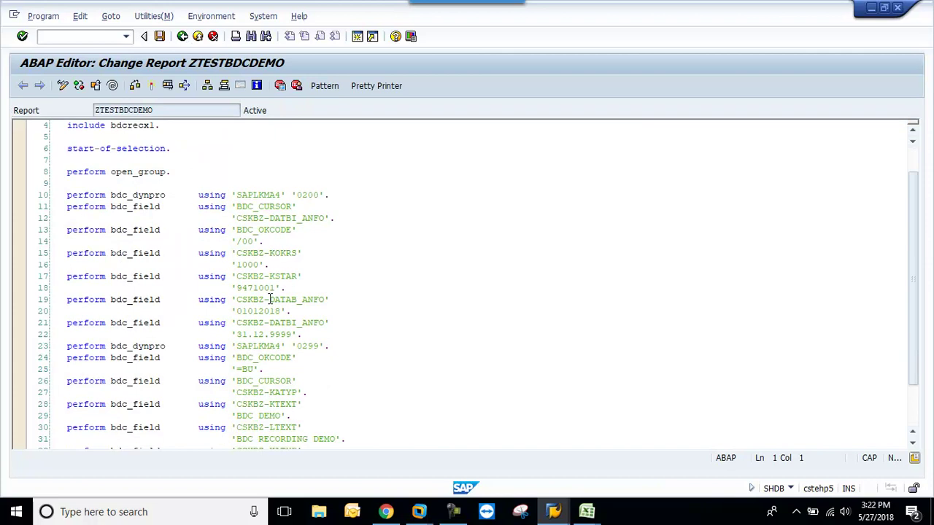
{"action": "left_click", "coordinate": [235, 287]}
{"action": "left_click_drag", "start_coordinate": [236, 288], "coordinate": [307, 275]}
{"action": "left_click", "coordinate": [236, 288]}
{"action": "left_click_drag", "start_coordinate": [235, 287], "coordinate": [292, 335]}
{"action": "scroll", "coordinate": [269, 371], "scroll_direction": "down", "scroll_amount": 3}
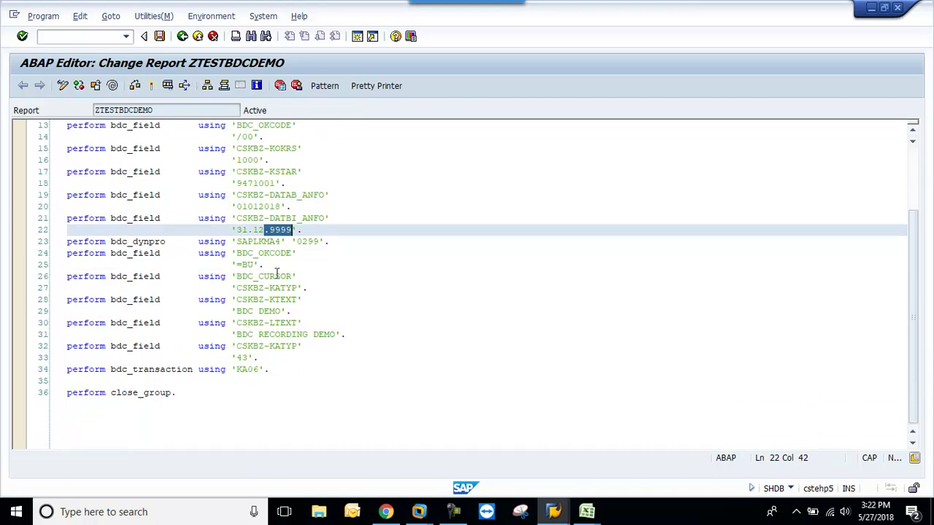
{"action": "scroll", "coordinate": [270, 267], "scroll_direction": "up", "scroll_amount": 4}
{"action": "scroll", "coordinate": [260, 257], "scroll_direction": "down", "scroll_amount": 1}
{"action": "scroll", "coordinate": [257, 253], "scroll_direction": "up", "scroll_amount": 1}
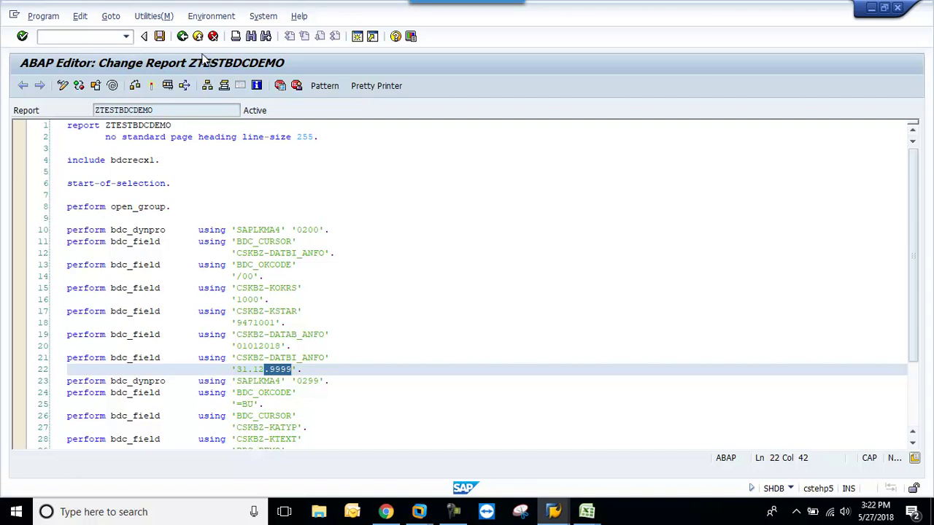
{"action": "scroll", "coordinate": [332, 209], "scroll_direction": "down", "scroll_amount": 3}
{"action": "scroll", "coordinate": [332, 209], "scroll_direction": "up", "scroll_amount": 3}
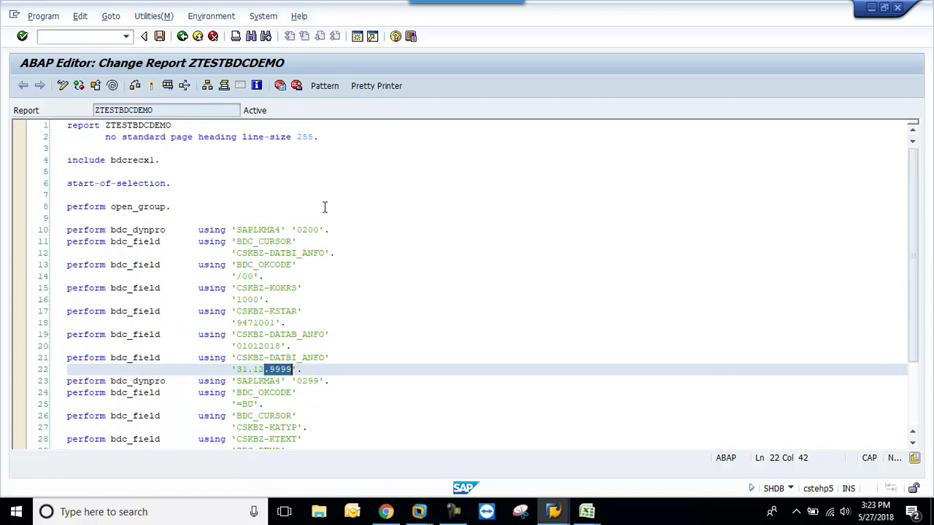
{"action": "left_click", "coordinate": [183, 37]}
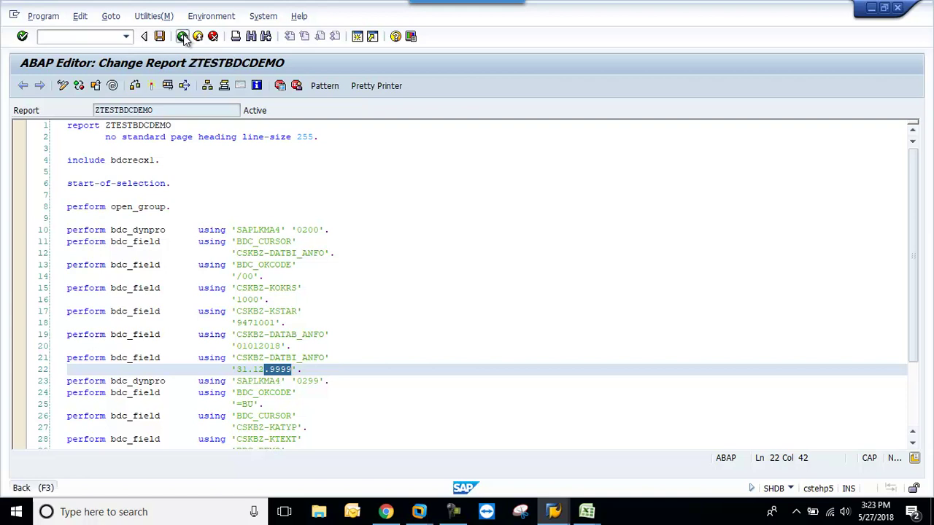
- Switch to the LSMW_BASICS_TO_ADV workbook in Excel and check the BDC topic on the Feedback sheet
{"action": "left_click", "coordinate": [587, 511]}
{"action": "left_click", "coordinate": [643, 461]}
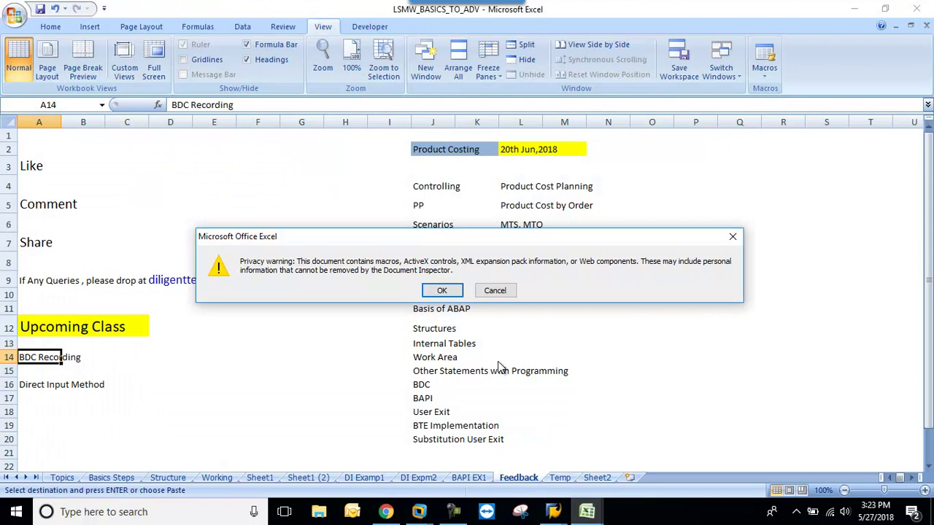
{"action": "left_click", "coordinate": [443, 290]}
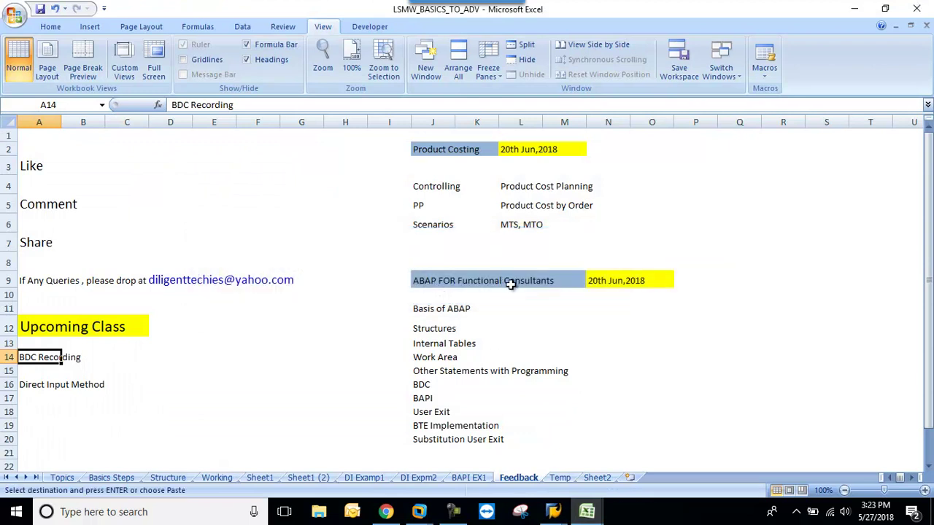
{"action": "scroll", "coordinate": [527, 298], "scroll_direction": "down", "scroll_amount": 1}
{"action": "left_click", "coordinate": [435, 337]}
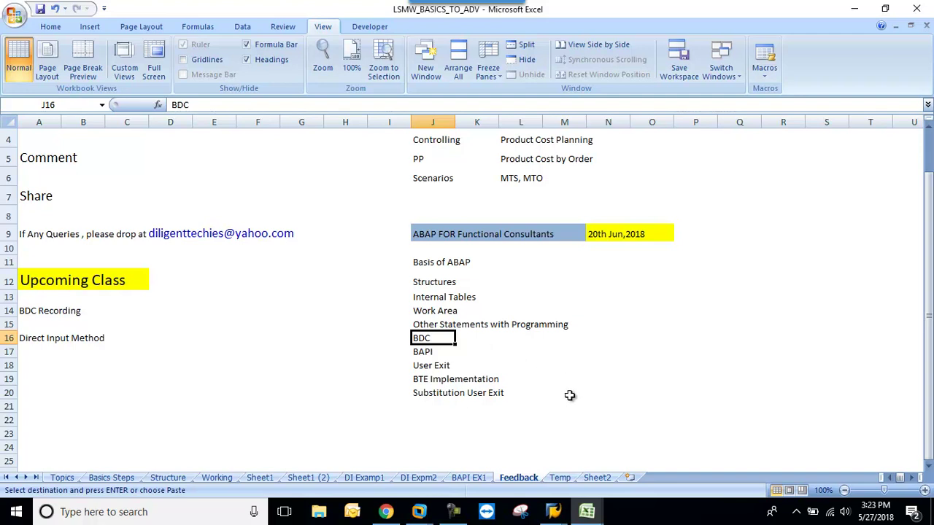
- Switch back to SAP and open transaction LSMW, ending the current transaction
{"action": "mouse_move", "coordinate": [553, 510]}
{"action": "left_click", "coordinate": [706, 454]}
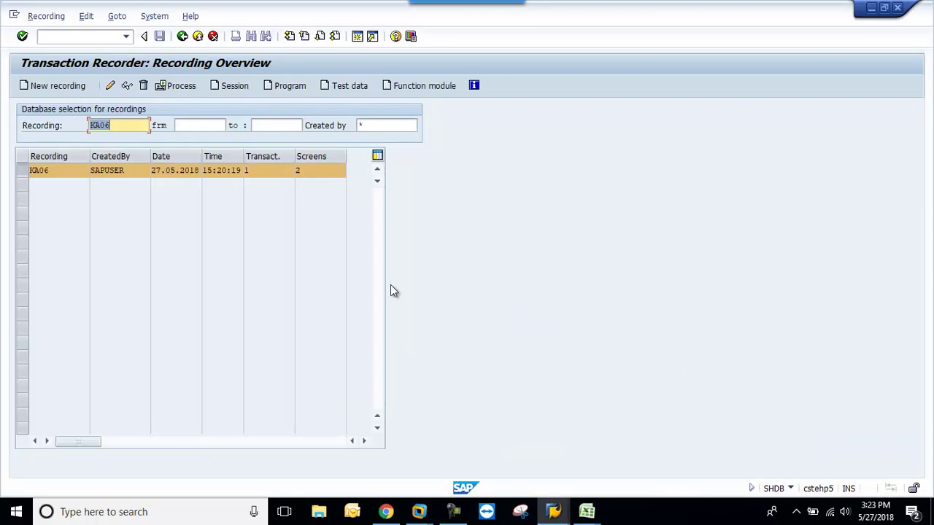
{"action": "left_click", "coordinate": [81, 39]}
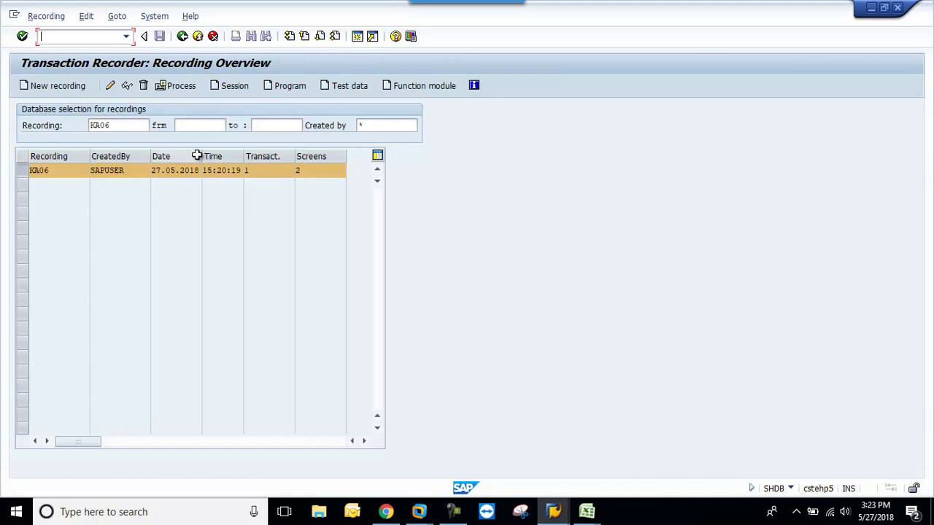
{"action": "type", "text": "/NLSMW"}
{"action": "key", "text": "Return"}
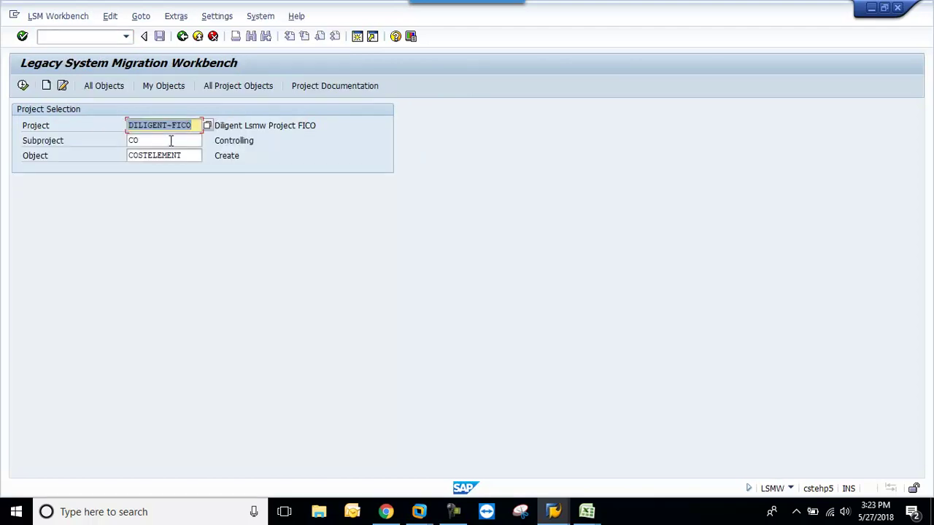
- Select project DILIGENT-FICO and enter GL as the subproject
{"action": "type", "text": "d"}
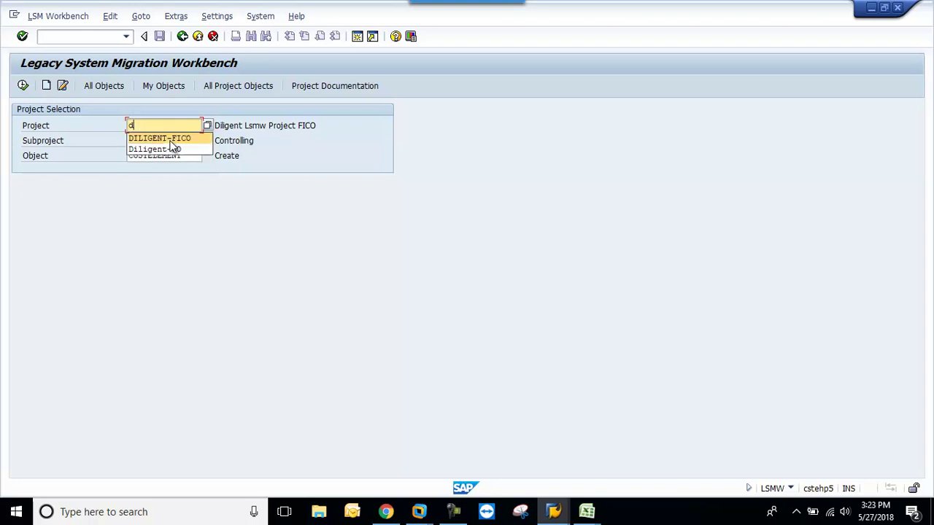
{"action": "key", "text": "BackSpace"}
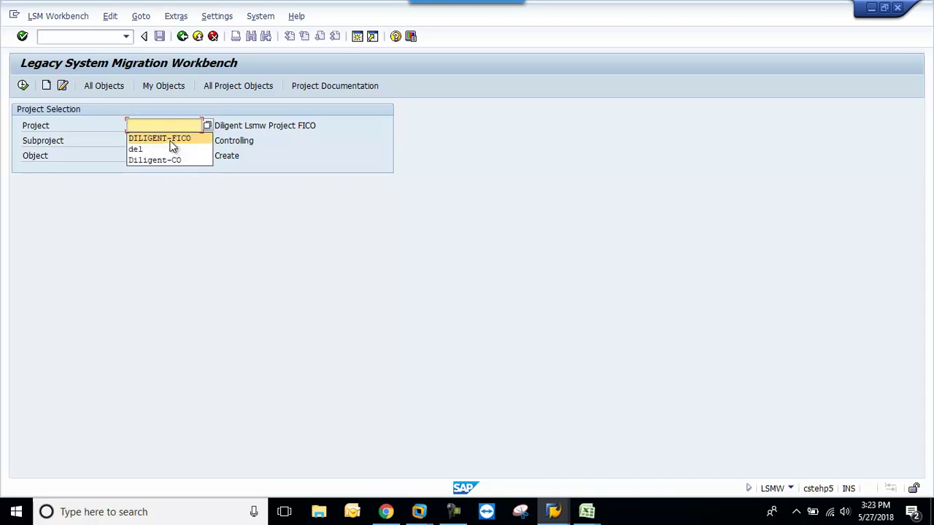
{"action": "key", "text": "Down"}
{"action": "left_click", "coordinate": [170, 138]}
{"action": "left_click", "coordinate": [163, 141]}
{"action": "double_click", "coordinate": [162, 141]}
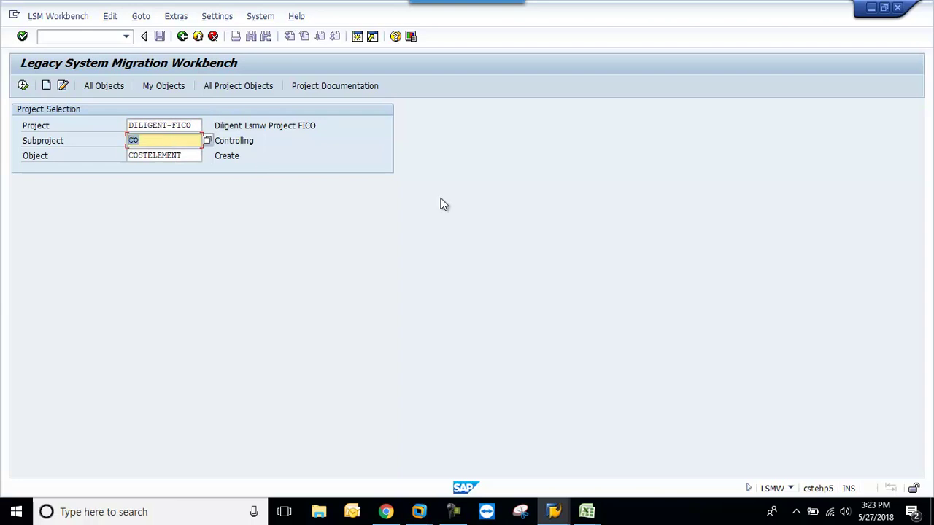
{"action": "type", "text": "GL"}
{"action": "key", "text": "Tab"}
{"action": "type", "text": "DI"}
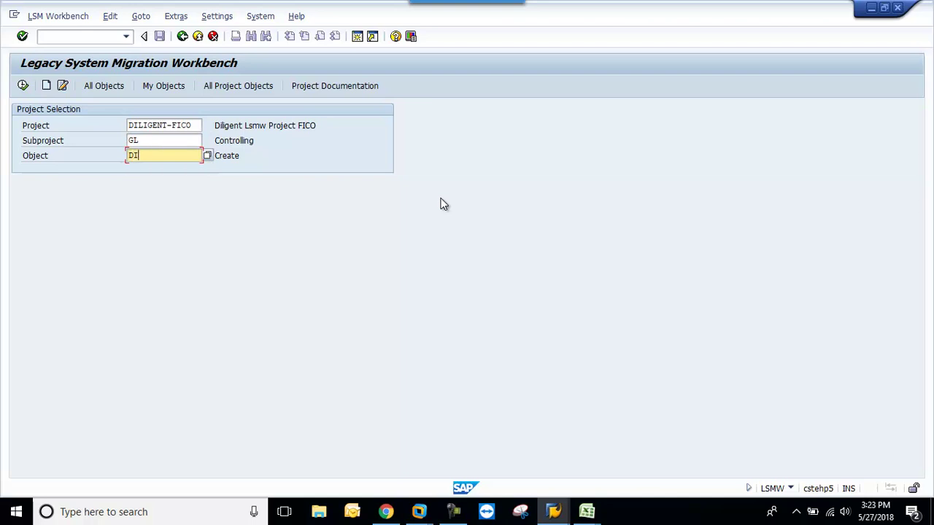
{"action": "type", "text": "RINPUT"}
{"action": "key", "text": "BackSpace"}
{"action": "key", "text": "BackSpace"}
{"action": "key", "text": "BackSpace"}
{"action": "key", "text": "BackSpace"}
{"action": "key", "text": "BackSpace"}
{"action": "key", "text": "BackSpace"}
{"action": "key", "text": "BackSpace"}
{"action": "key", "text": "BackSpace"}
- Enter FB01 POSTING as the object and try to open the LSMW process steps for this project selection
{"action": "type", "text": "FB01 POSTING"}
{"action": "left_click", "coordinate": [146, 140]}
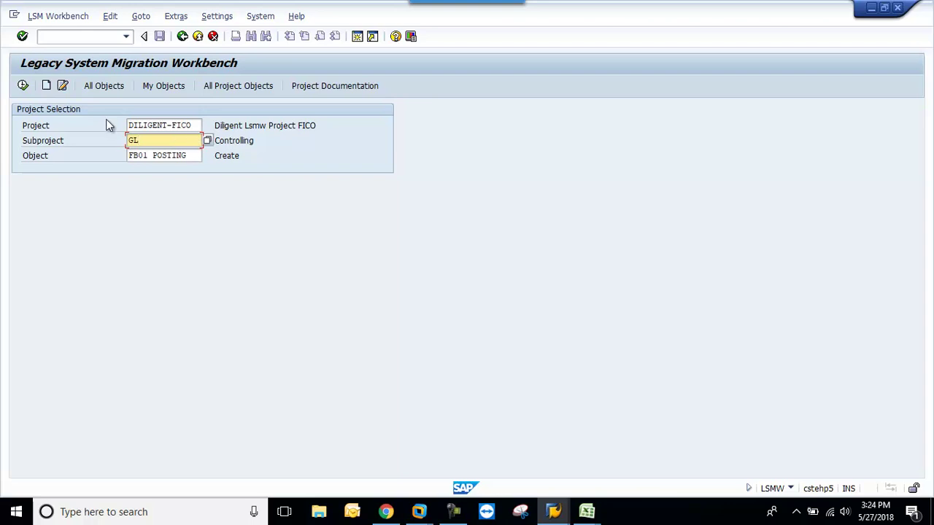
{"action": "left_click", "coordinate": [179, 127]}
{"action": "left_click", "coordinate": [191, 139]}
{"action": "left_click", "coordinate": [178, 155]}
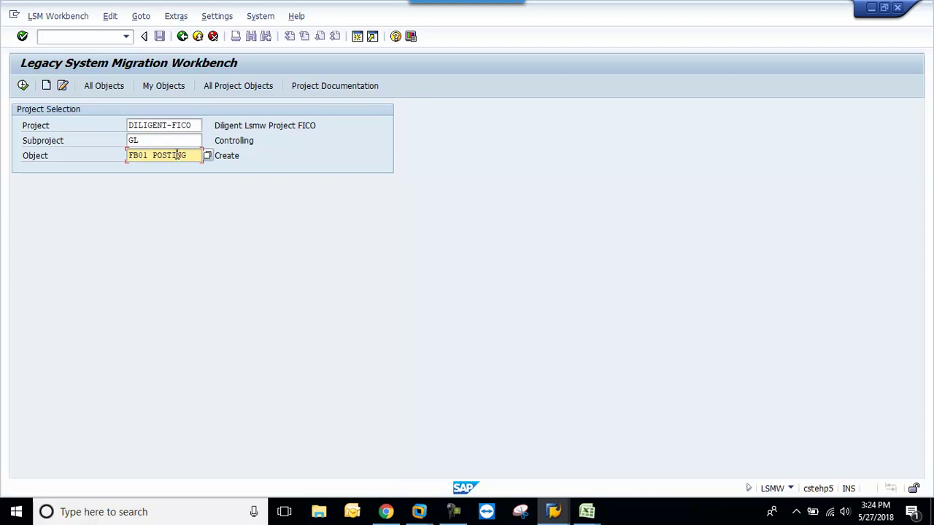
{"action": "left_click", "coordinate": [23, 86]}
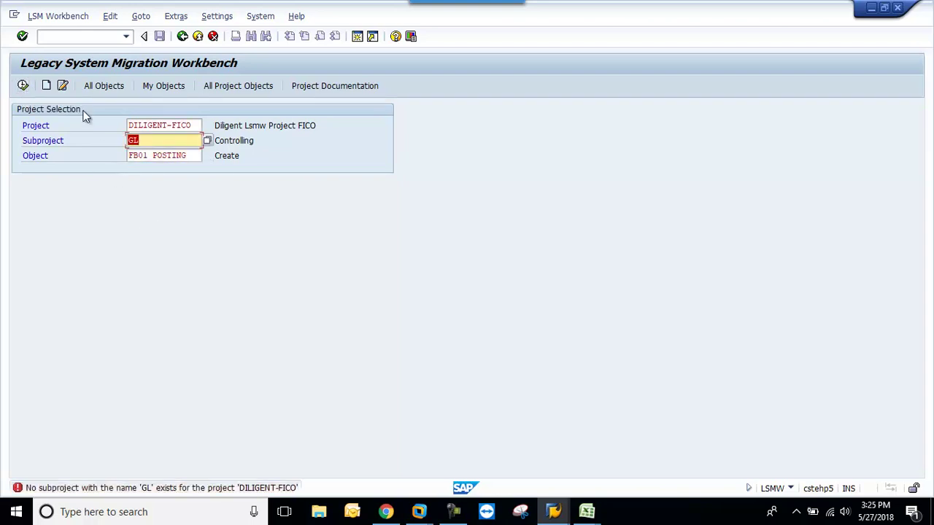
- Create subproject GL with description GL and its object FB01 POSTING with the name POST DOCUMENT
{"action": "left_click", "coordinate": [47, 86]}
{"action": "type", "text": "GL"}
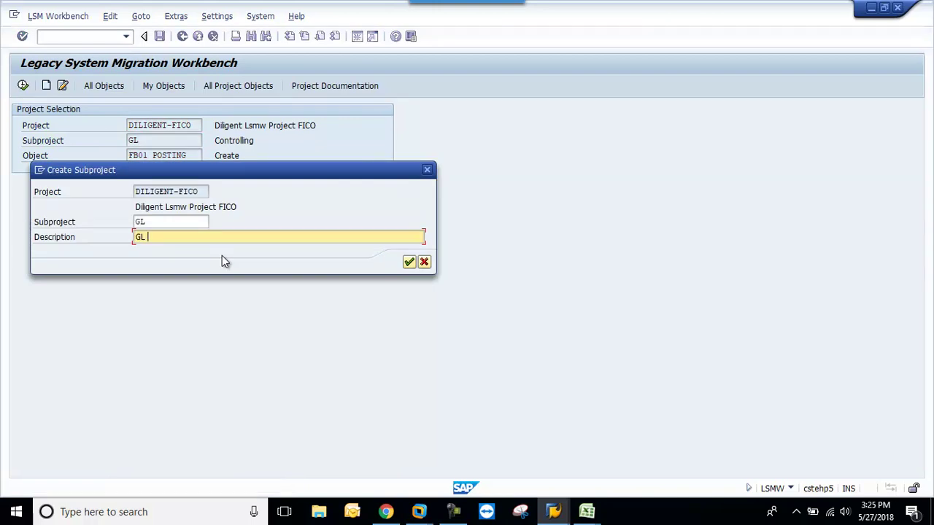
{"action": "key", "text": "Return"}
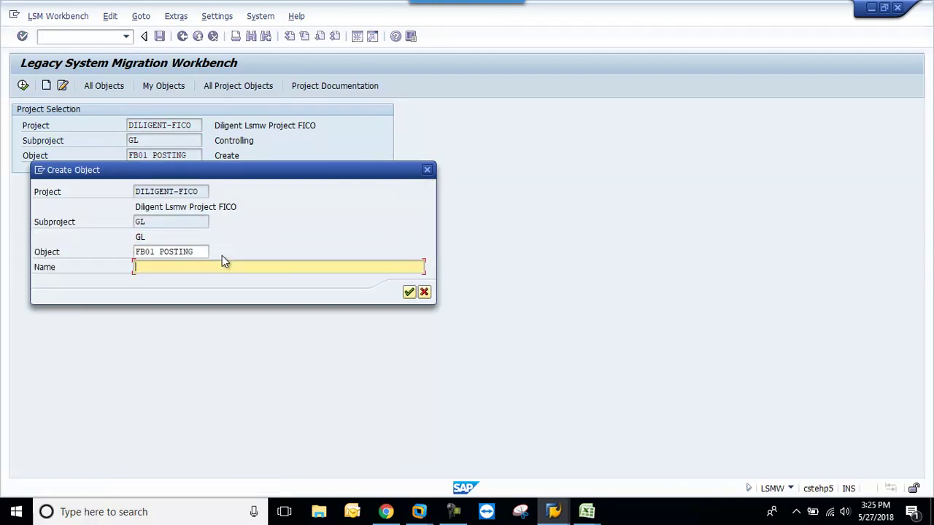
{"action": "type", "text": "POST DOCUMENT"}
{"action": "key", "text": "Return"}
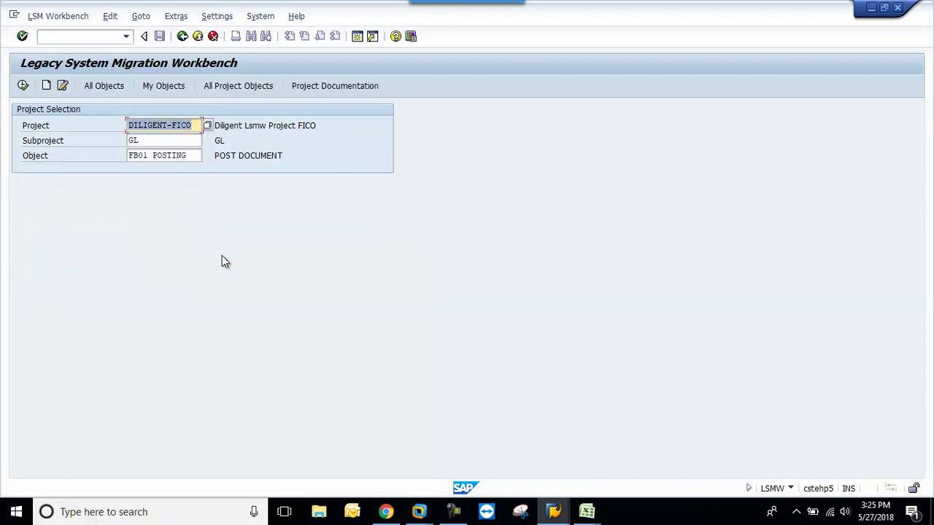
- Open the object attributes of FB01 POSTING in change mode and display the list of standard batch/direct input objects
{"action": "left_click", "coordinate": [23, 86]}
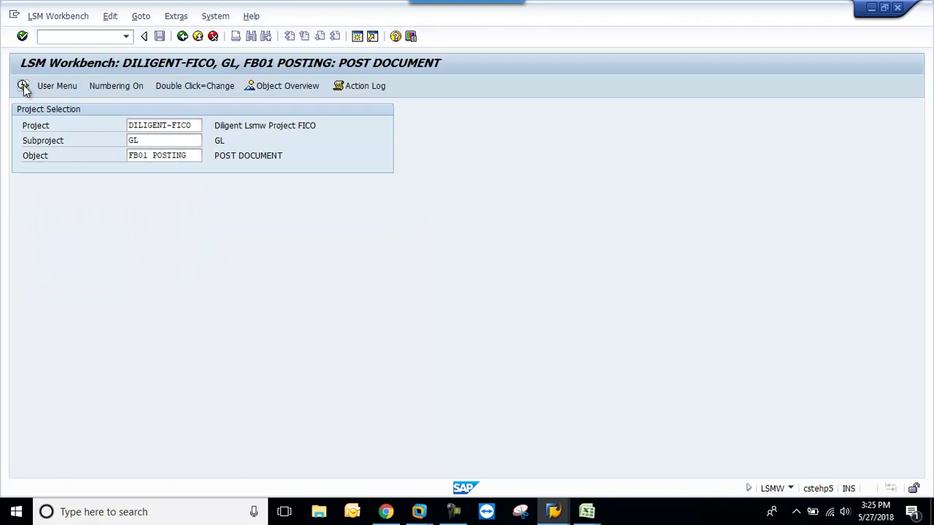
{"action": "left_click", "coordinate": [22, 85]}
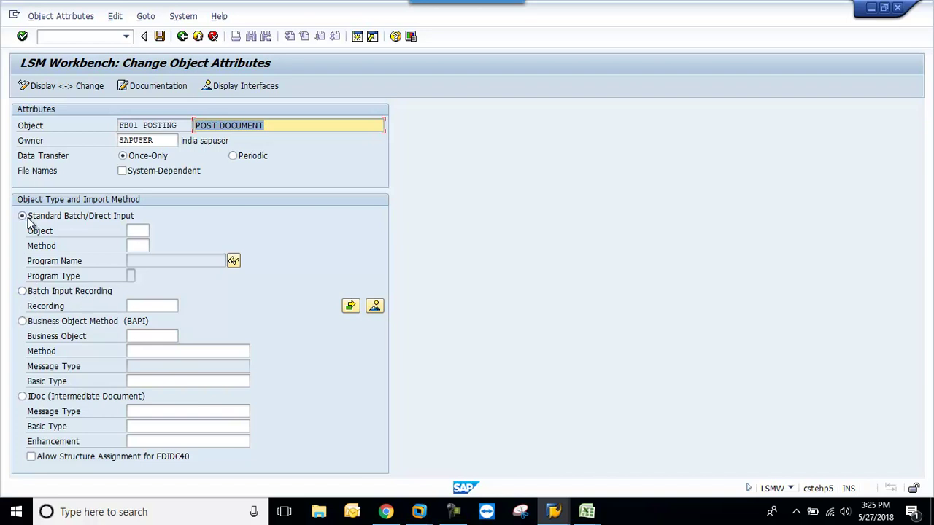
{"action": "left_click", "coordinate": [139, 232]}
{"action": "left_click", "coordinate": [154, 232]}
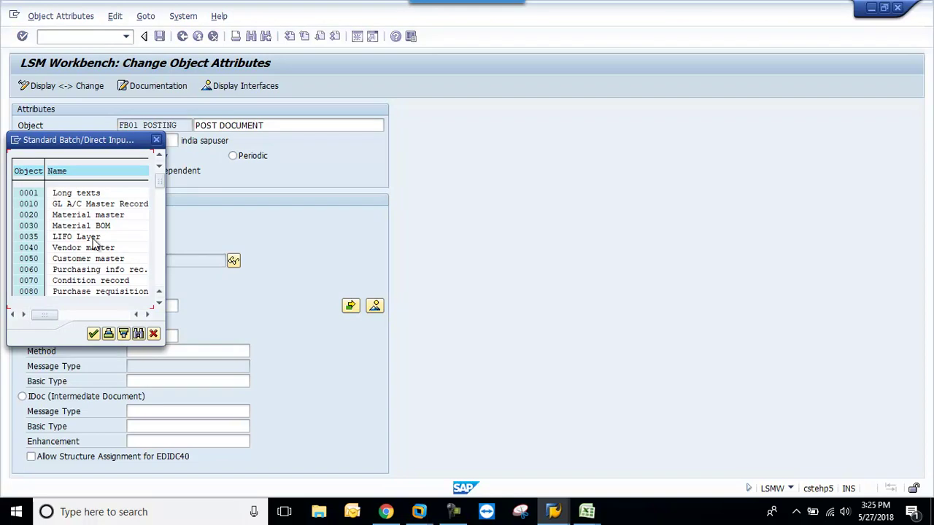
{"action": "left_click_drag", "start_coordinate": [99, 144], "coordinate": [380, 121]}
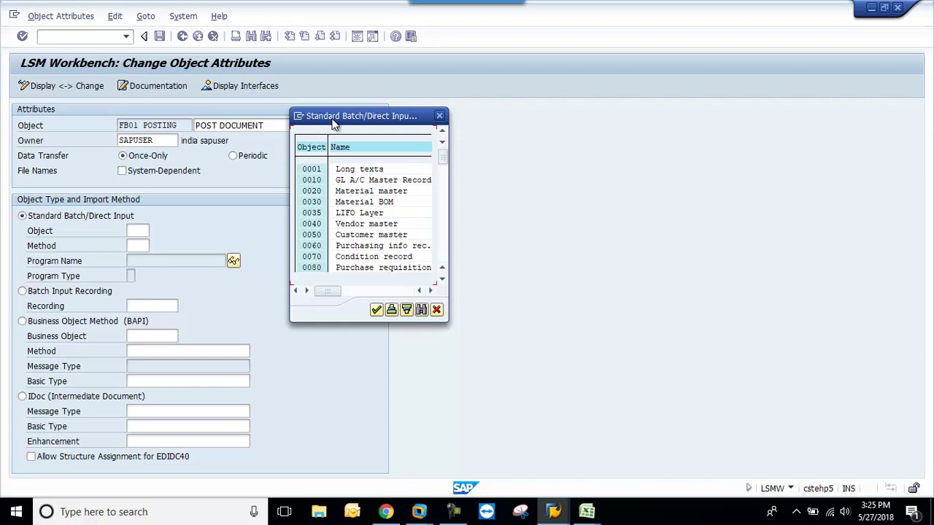
- Switch to the LSMW_BASICS_TO_ADV workbook in Excel and enter 48 in cell B15 of the Structure sheet
{"action": "left_click", "coordinate": [586, 512]}
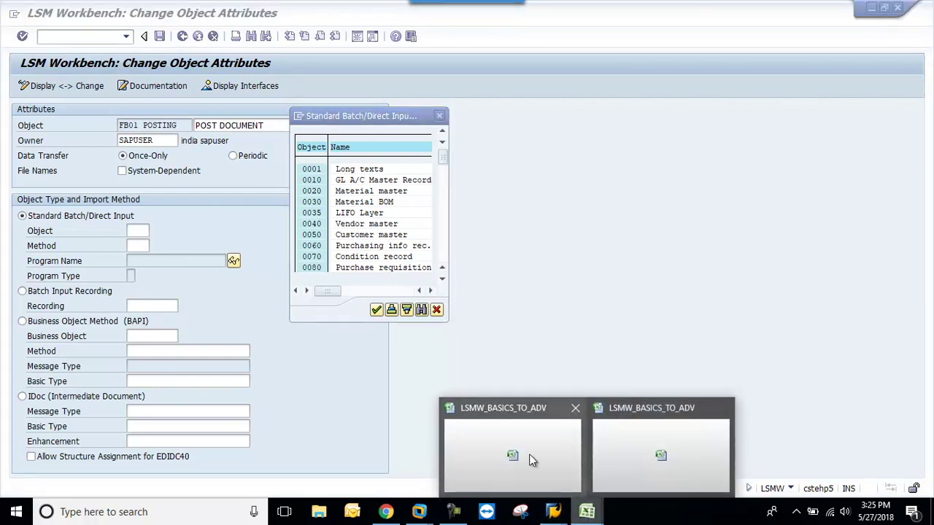
{"action": "left_click", "coordinate": [631, 451]}
{"action": "left_click", "coordinate": [103, 480]}
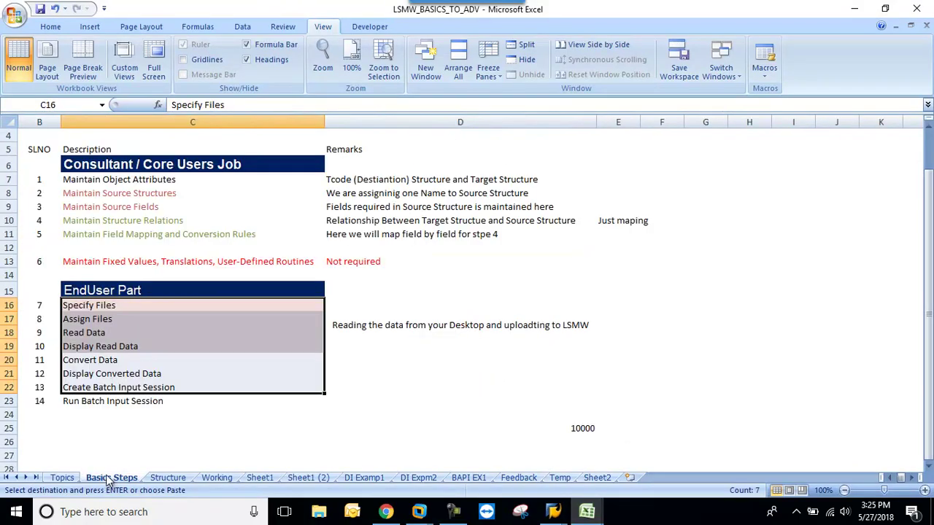
{"action": "left_click", "coordinate": [166, 477]}
{"action": "scroll", "coordinate": [149, 409], "scroll_direction": "up", "scroll_amount": 6}
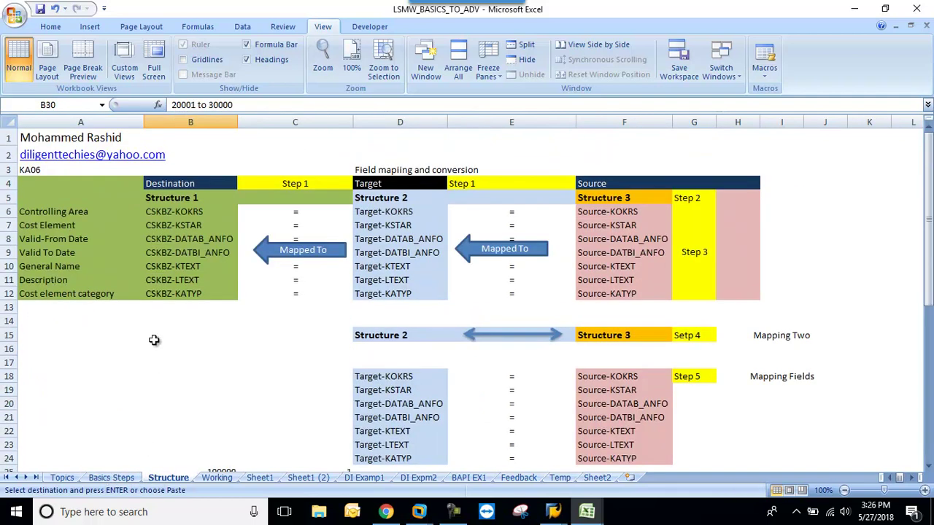
{"action": "left_click", "coordinate": [155, 225]}
{"action": "left_click", "coordinate": [155, 338]}
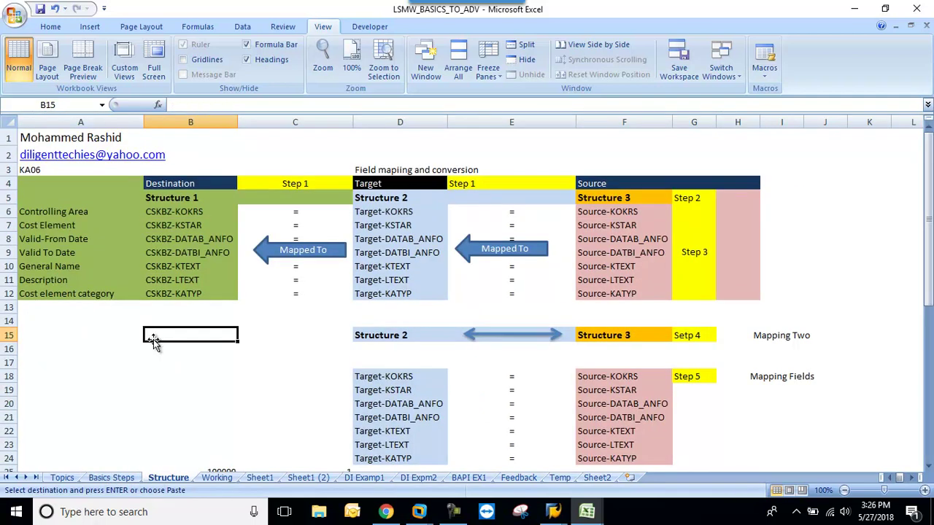
{"action": "type", "text": "48"}
{"action": "key", "text": "Return"}
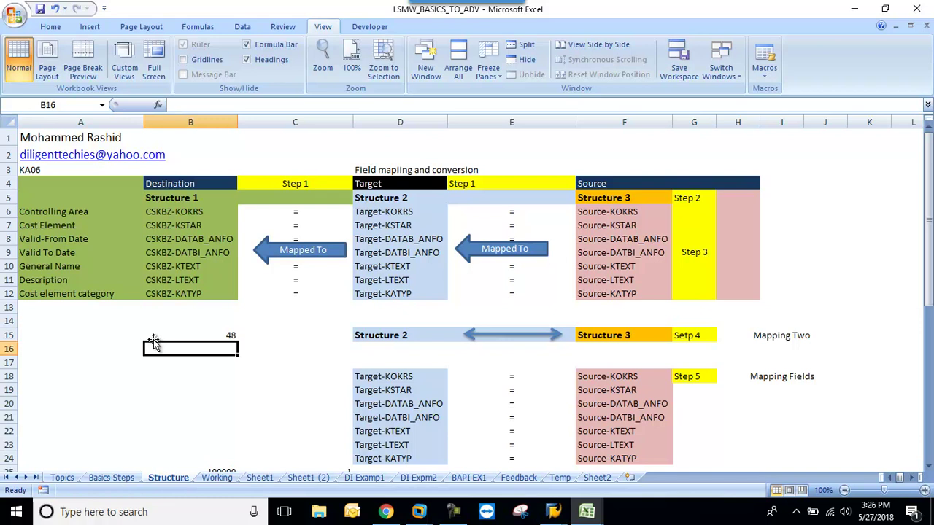
- Enter bkpf and bseg in cells B19 and B20 of the Structure sheet and clear both cells again
{"action": "mouse_move", "coordinate": [552, 513]}
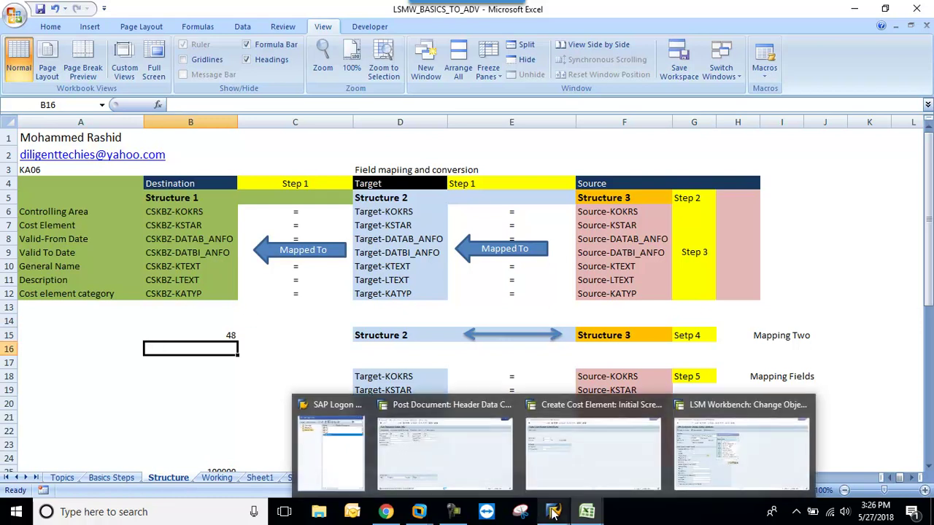
{"action": "left_click", "coordinate": [729, 445]}
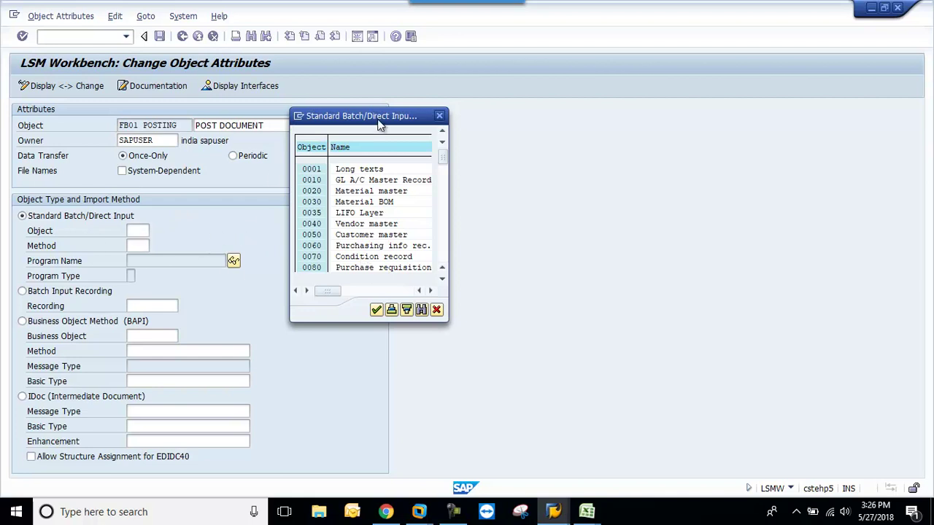
{"action": "left_click_drag", "start_coordinate": [384, 124], "coordinate": [358, 98]}
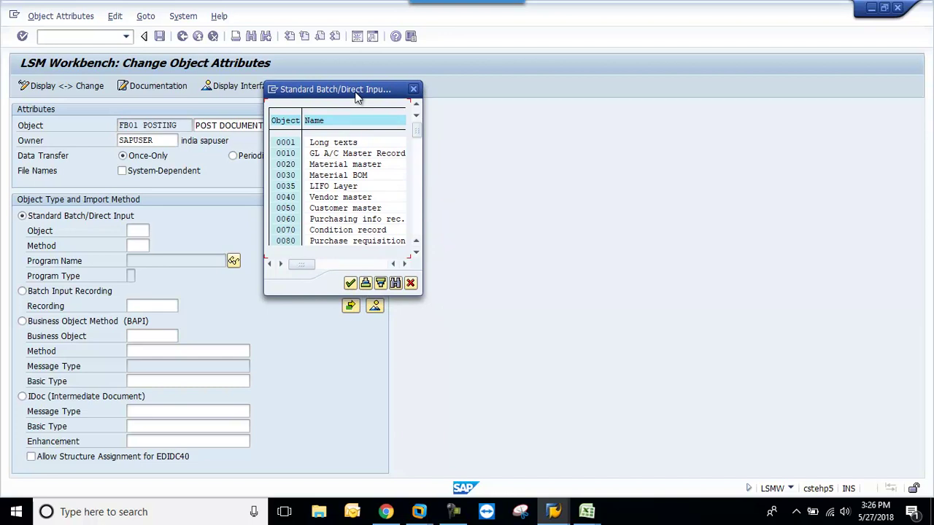
{"action": "left_click", "coordinate": [586, 512]}
{"action": "left_click", "coordinate": [652, 462]}
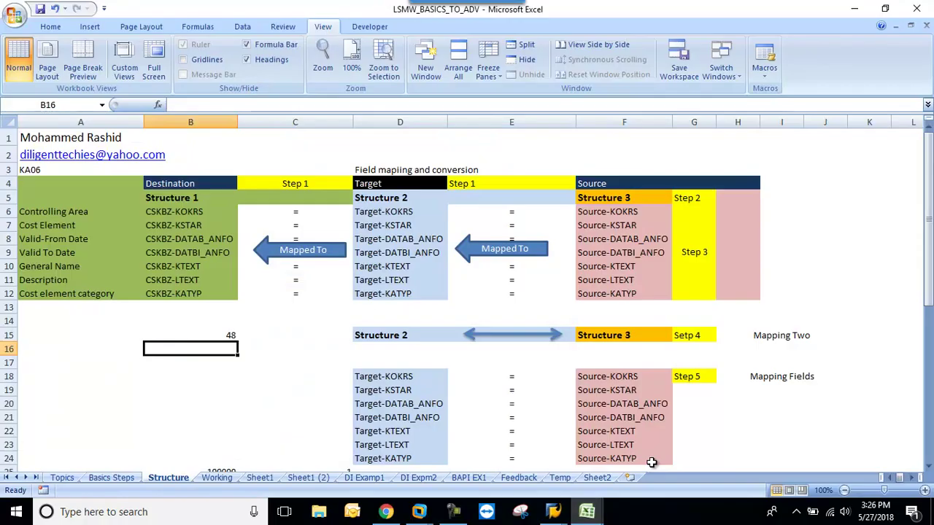
{"action": "left_click", "coordinate": [182, 388]}
{"action": "type", "text": "bkpf"}
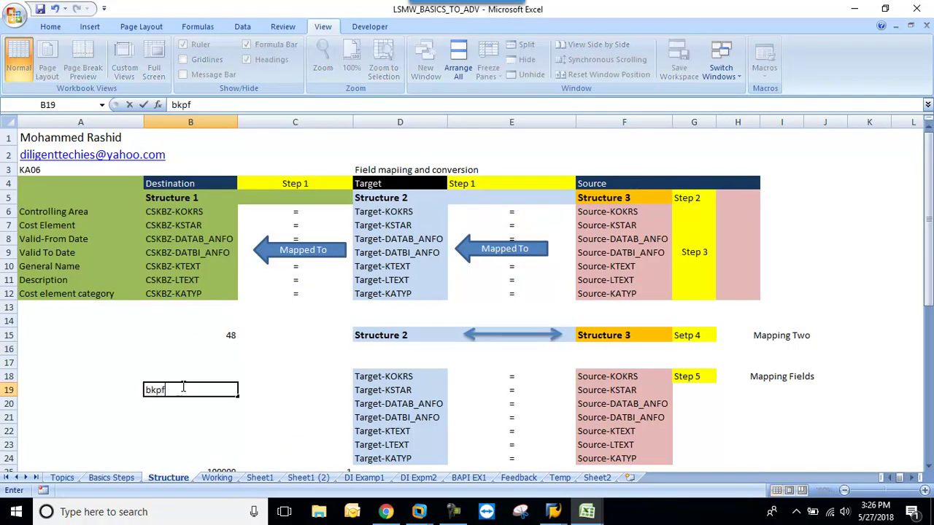
{"action": "key", "text": "Return"}
{"action": "type", "text": "bseg"}
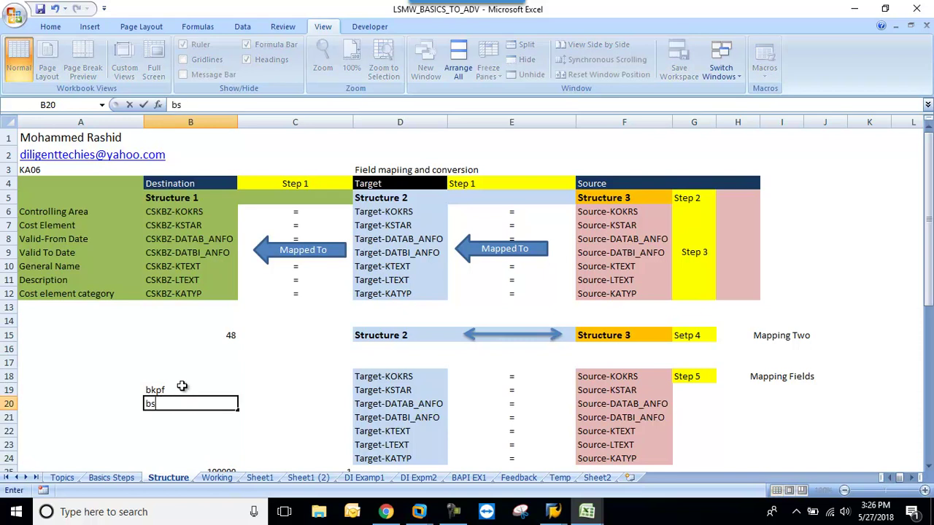
{"action": "key", "text": "Return"}
{"action": "key", "text": "Up"}
{"action": "key", "text": "Up"}
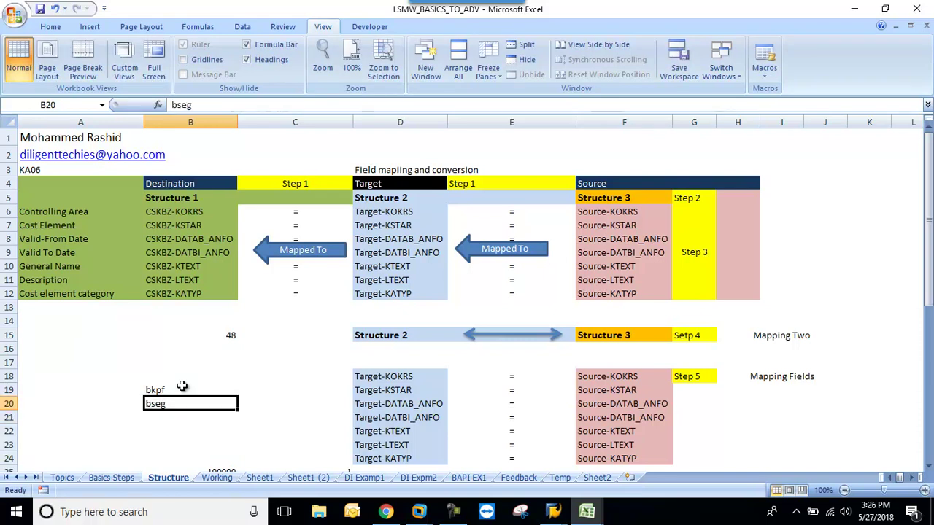
{"action": "key", "text": "shift+Down"}
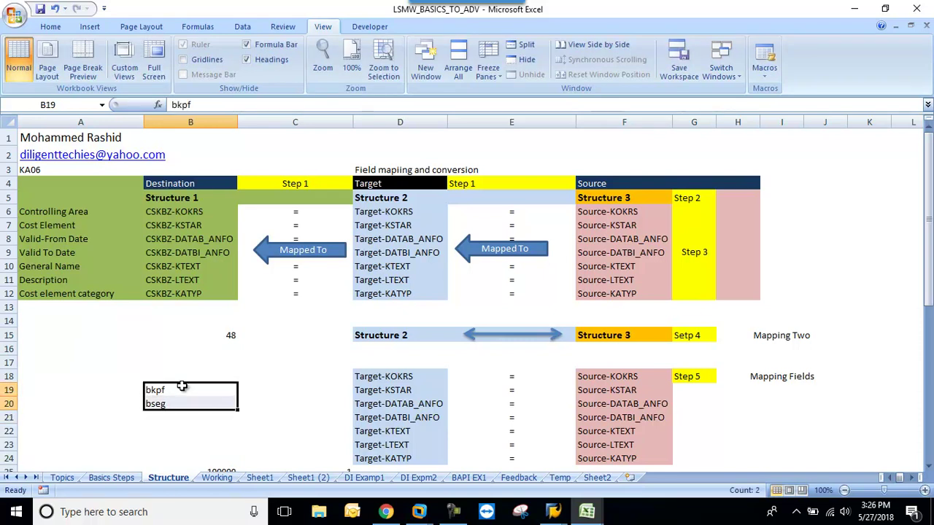
{"action": "key", "text": "Delete"}
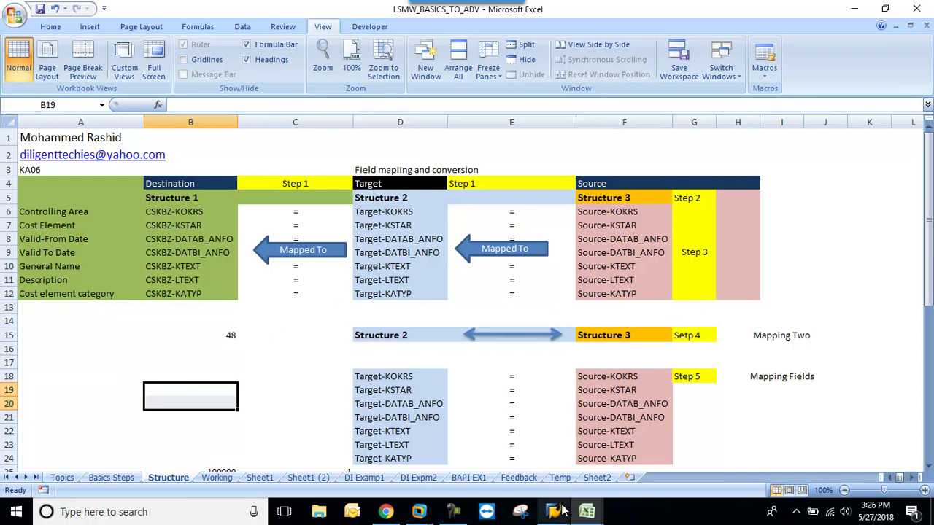
- Switch back to the SAP LSM Workbench and choose 0100 Financial documents as the standard batch/direct input object
{"action": "mouse_move", "coordinate": [566, 508]}
{"action": "left_click", "coordinate": [738, 455]}
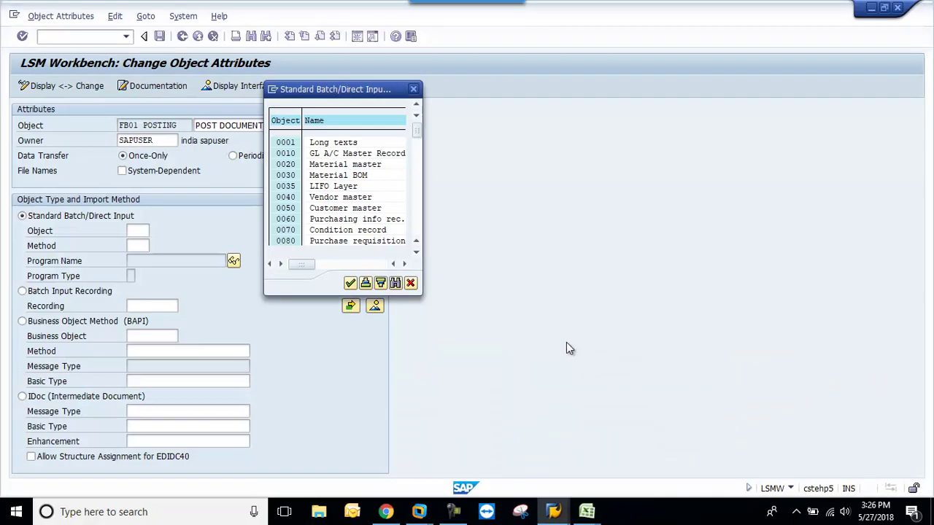
{"action": "left_click", "coordinate": [343, 199]}
{"action": "scroll", "coordinate": [343, 204], "scroll_direction": "down", "scroll_amount": 1}
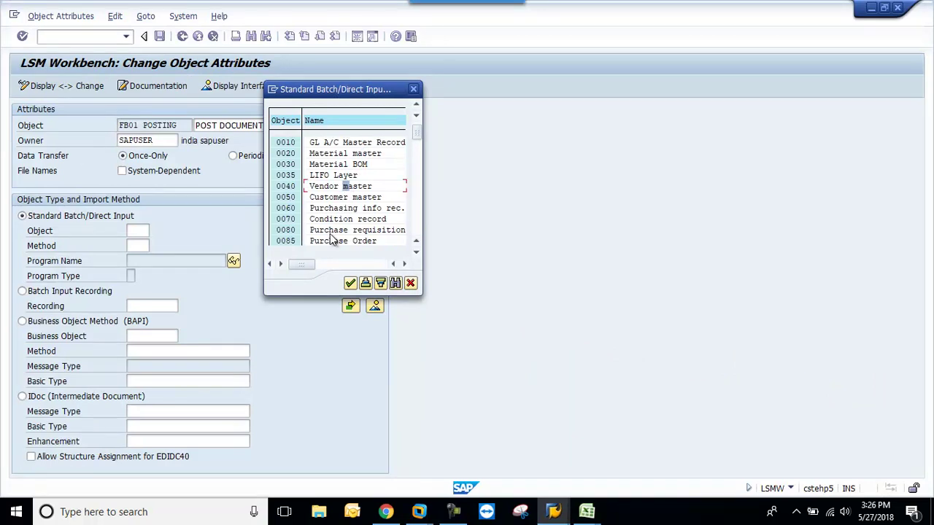
{"action": "scroll", "coordinate": [332, 241], "scroll_direction": "down", "scroll_amount": 1}
{"action": "scroll", "coordinate": [330, 242], "scroll_direction": "down", "scroll_amount": 1}
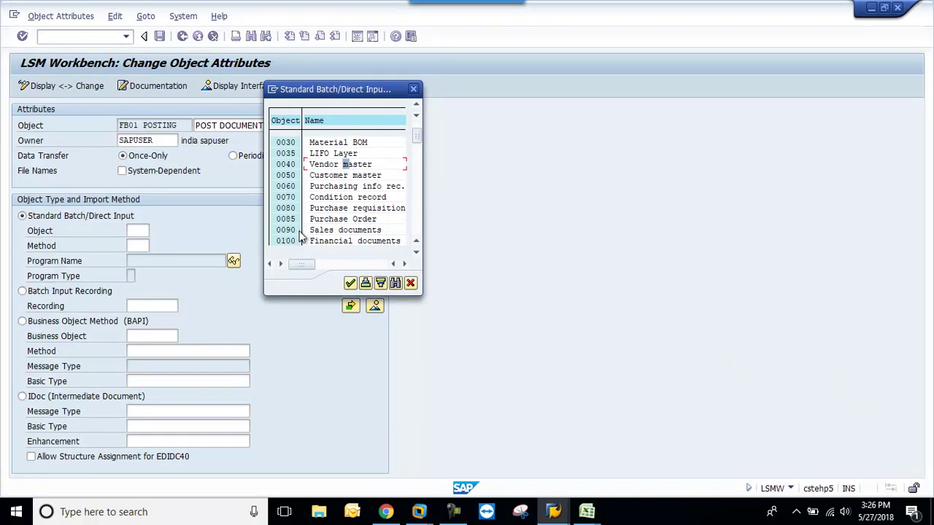
{"action": "scroll", "coordinate": [363, 246], "scroll_direction": "down", "scroll_amount": 1}
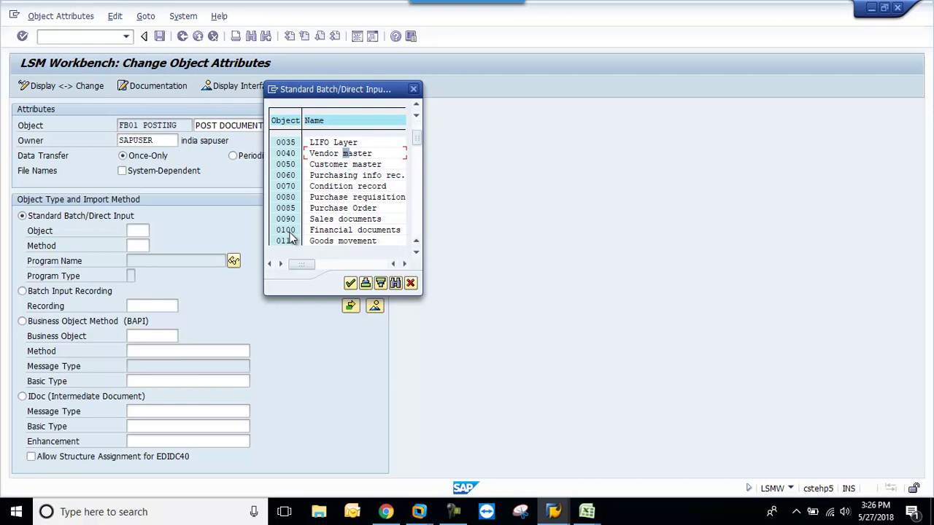
{"action": "double_click", "coordinate": [343, 231]}
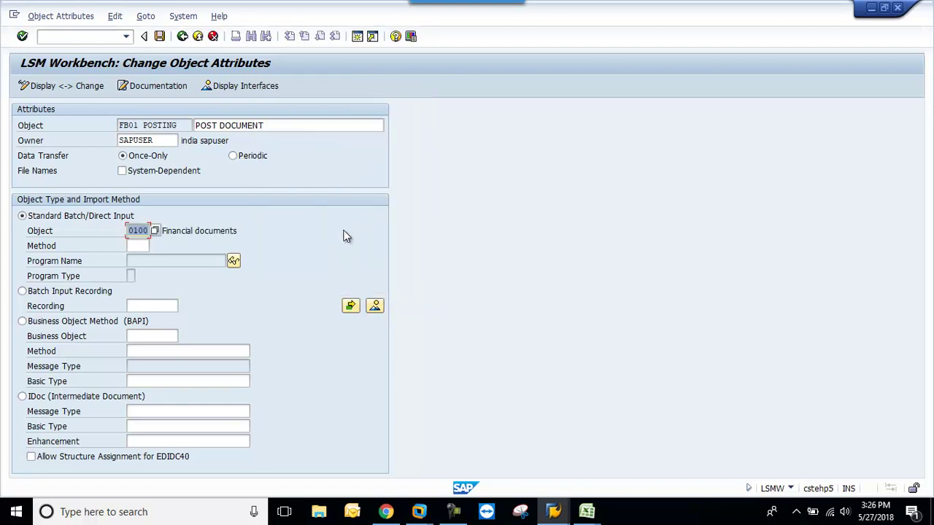
- Set the method to 0000 with program RFBIBL00, save the object attributes and return to the process steps
{"action": "left_click", "coordinate": [139, 246]}
{"action": "left_click", "coordinate": [155, 247]}
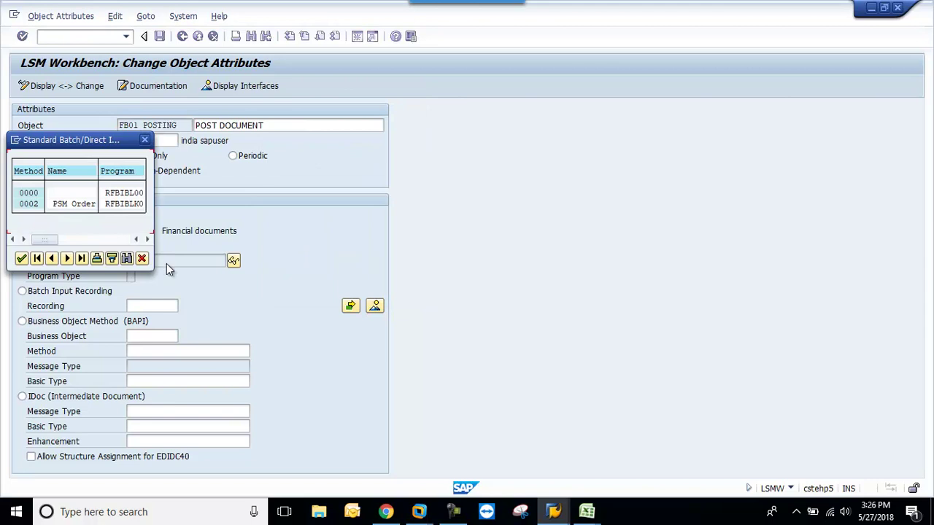
{"action": "double_click", "coordinate": [122, 194]}
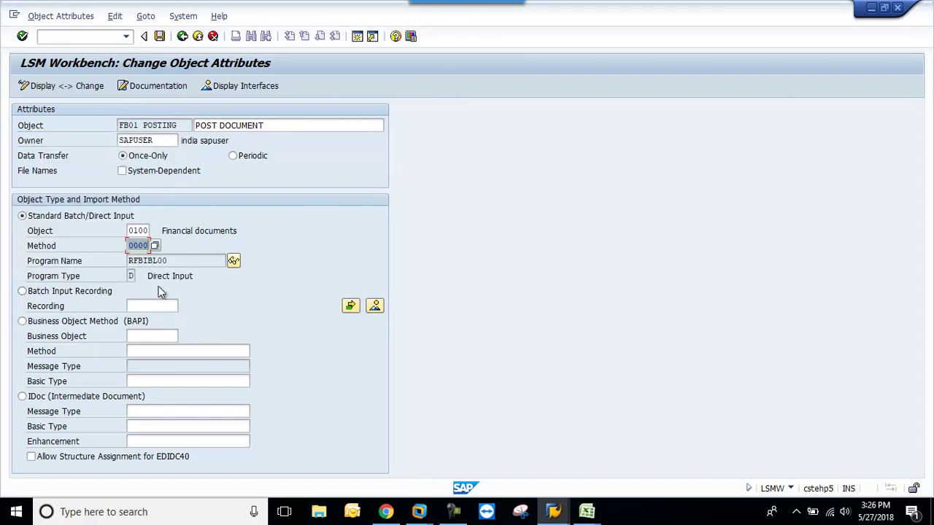
{"action": "left_click", "coordinate": [159, 36]}
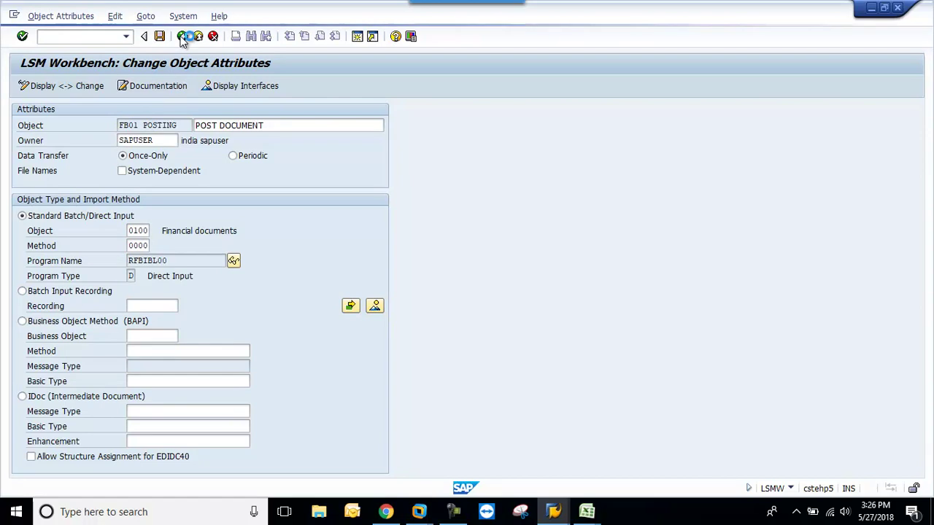
{"action": "left_click", "coordinate": [182, 37]}
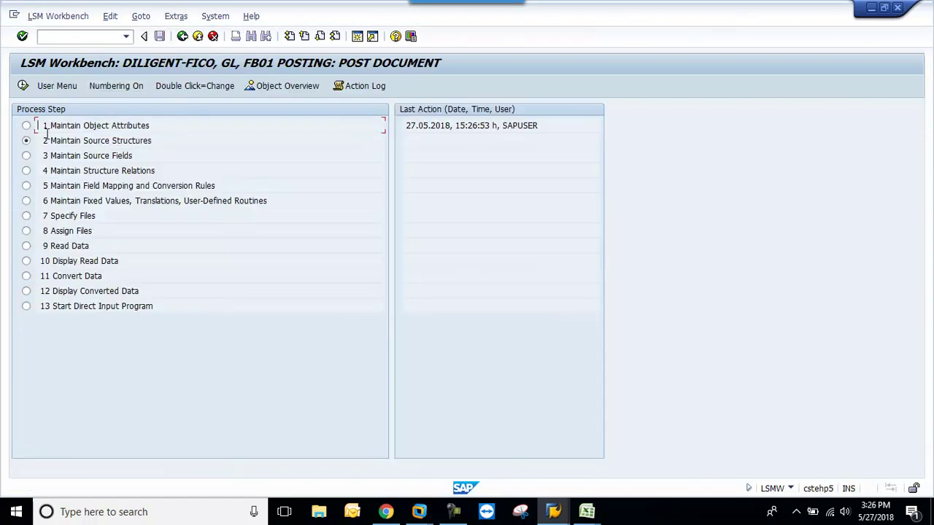
- Open the Maintain Source Structures process step in change mode and begin creating a source structure
{"action": "left_click", "coordinate": [24, 89]}
{"action": "left_click", "coordinate": [46, 85]}
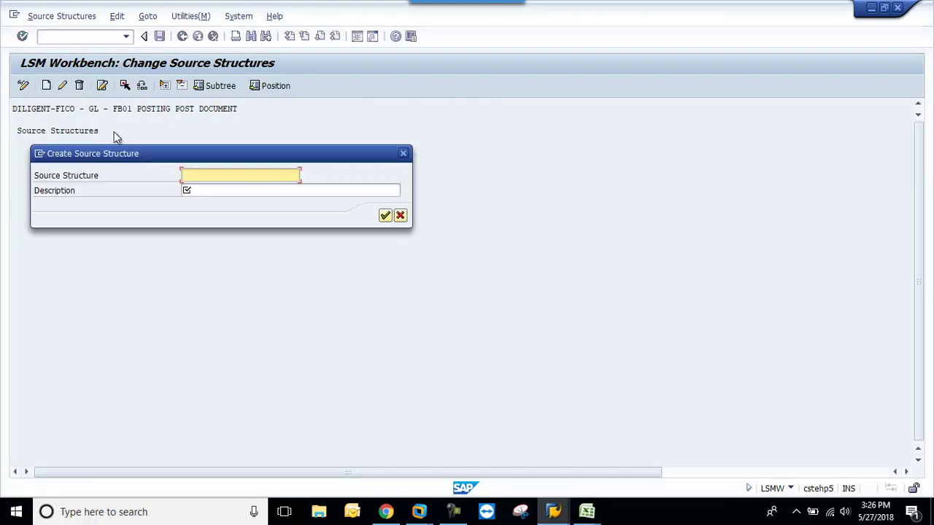
{"action": "type", "text": "sour"}
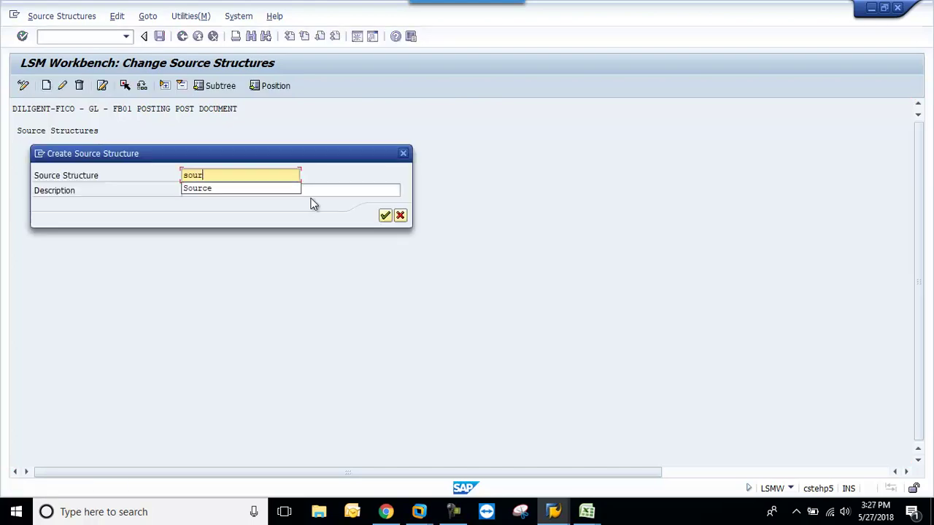
{"action": "key", "text": "BackSpace"}
{"action": "key", "text": "BackSpace"}
{"action": "key", "text": "BackSpace"}
{"action": "key", "text": "BackSpace"}
{"action": "type", "text": "s"}
- Switch to the Excel workbook and examine the destination, target and source structure mapping on the Structure sheet
{"action": "left_click", "coordinate": [586, 512]}
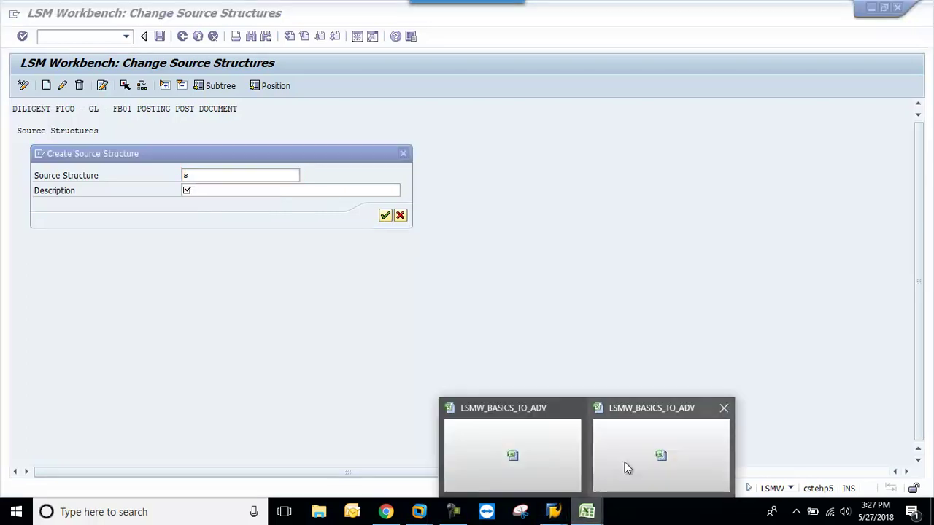
{"action": "left_click", "coordinate": [601, 481]}
{"action": "left_click_drag", "start_coordinate": [43, 172], "coordinate": [213, 295]}
{"action": "left_click_drag", "start_coordinate": [264, 175], "coordinate": [535, 288]}
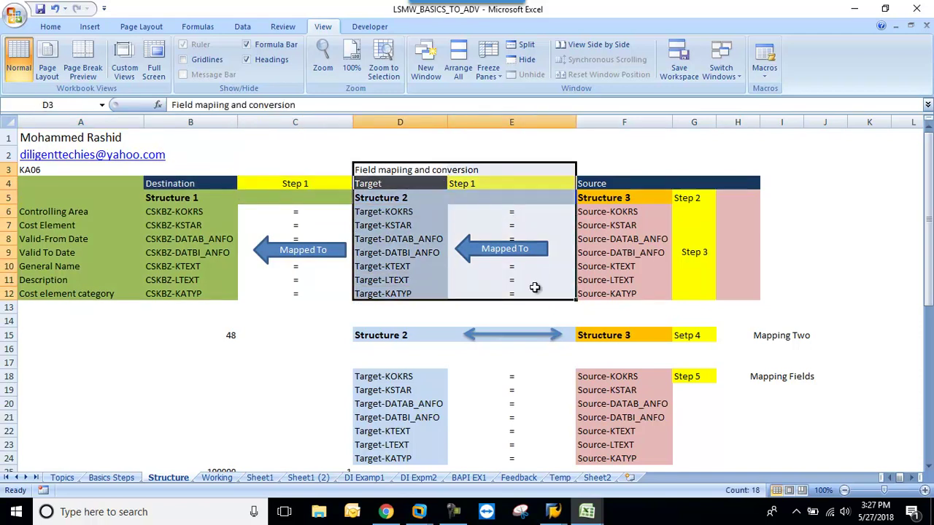
{"action": "left_click_drag", "start_coordinate": [53, 173], "coordinate": [199, 287]}
{"action": "left_click_drag", "start_coordinate": [110, 175], "coordinate": [500, 291]}
{"action": "left_click_drag", "start_coordinate": [599, 185], "coordinate": [717, 288]}
{"action": "left_click_drag", "start_coordinate": [388, 182], "coordinate": [532, 293]}
- Switch back to the SAP LSM Workbench and create a source structure named Source with the description Source
{"action": "mouse_move", "coordinate": [553, 512]}
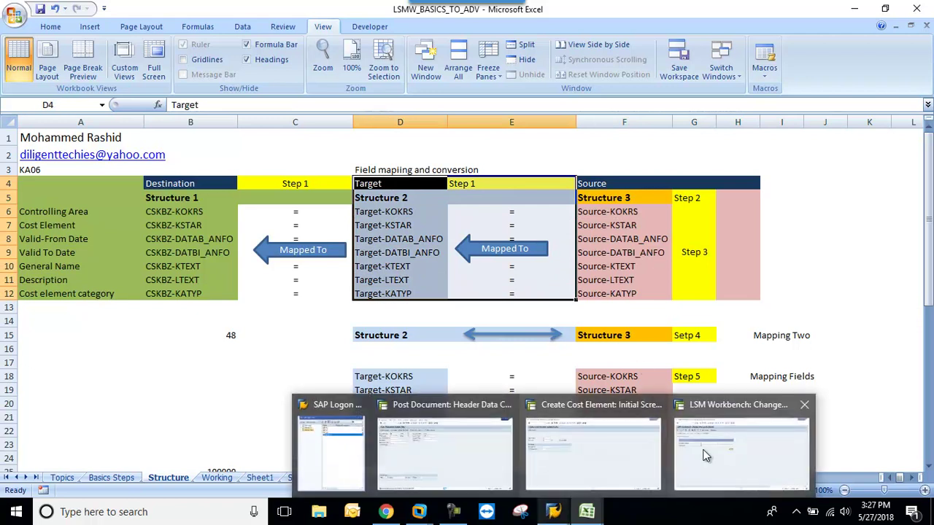
{"action": "left_click", "coordinate": [674, 456]}
{"action": "type", "text": "s"}
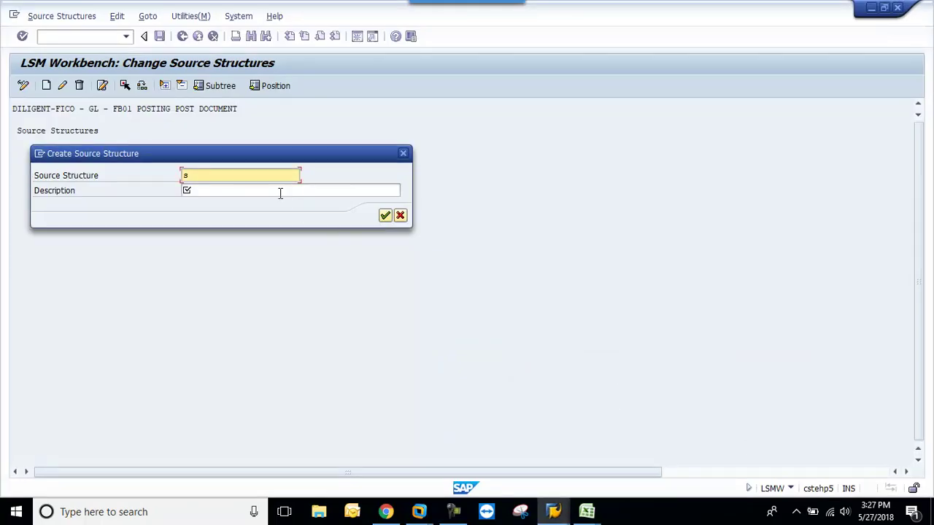
{"action": "key", "text": "BackSpace"}
{"action": "type", "text": "Source"}
{"action": "left_click", "coordinate": [280, 193]}
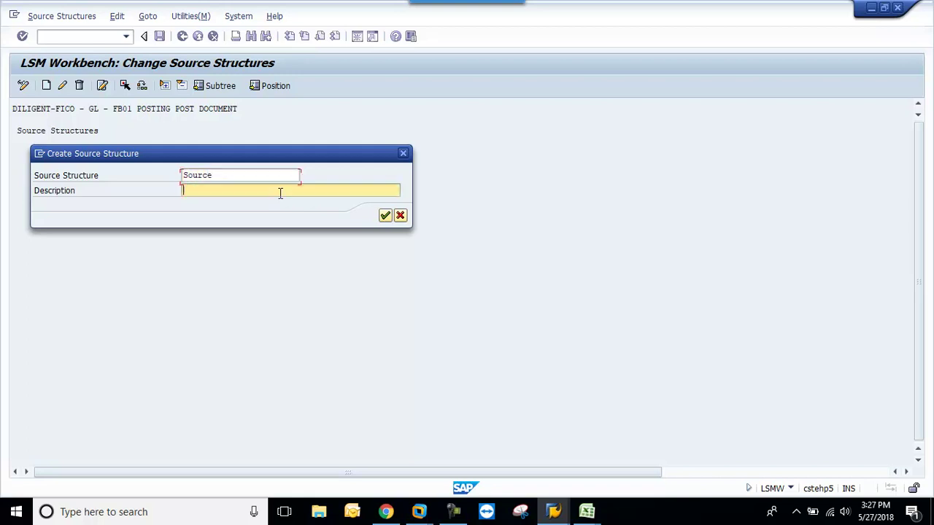
{"action": "type", "text": "Source"}
{"action": "key", "text": "Return"}
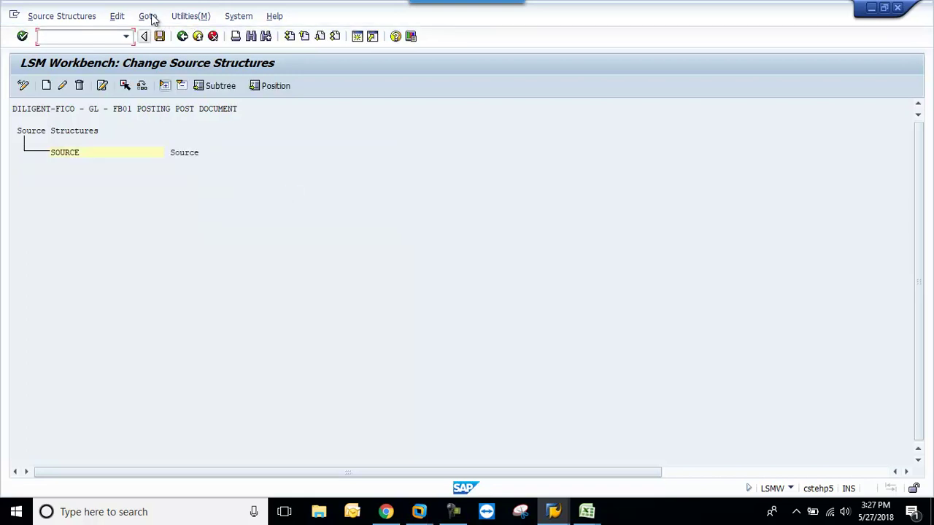
- Return to the process steps and look at the Maintain Source Fields and Maintain Structure Relations screens of the object
{"action": "left_click", "coordinate": [182, 36]}
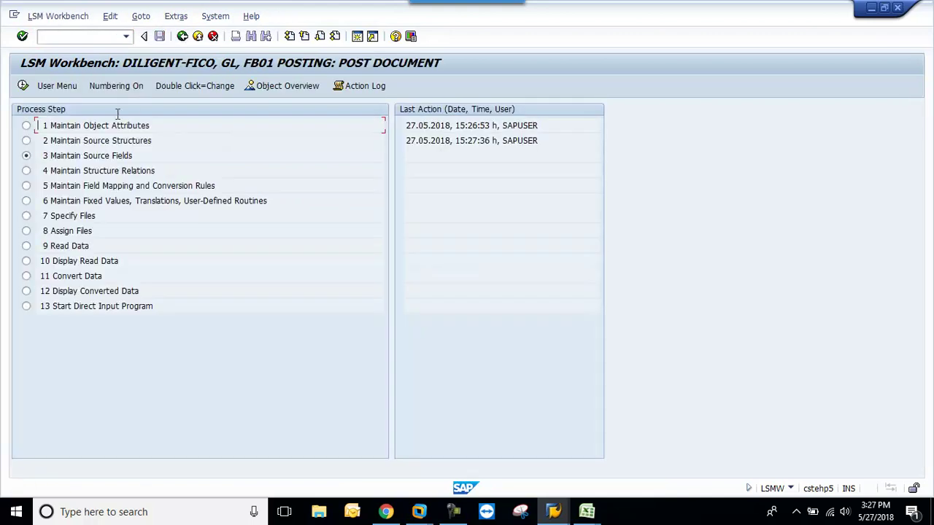
{"action": "left_click", "coordinate": [23, 85]}
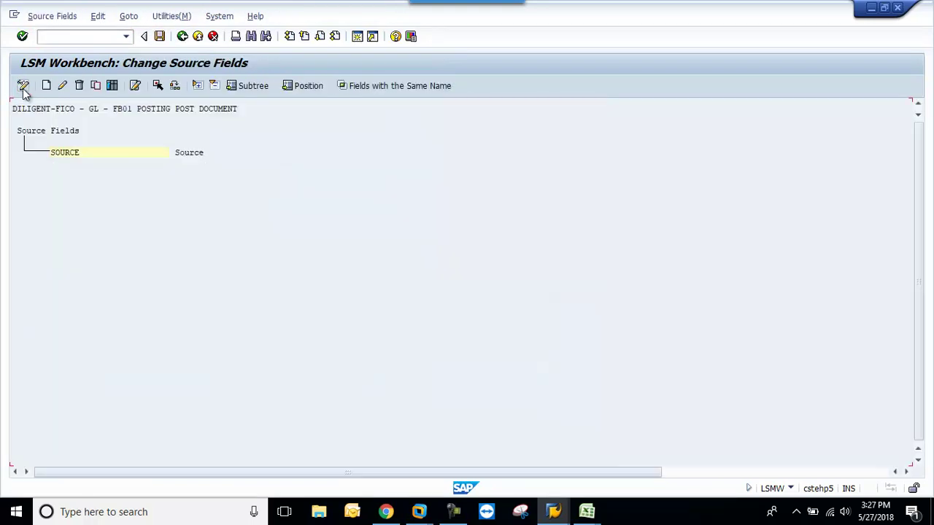
{"action": "left_click", "coordinate": [182, 37]}
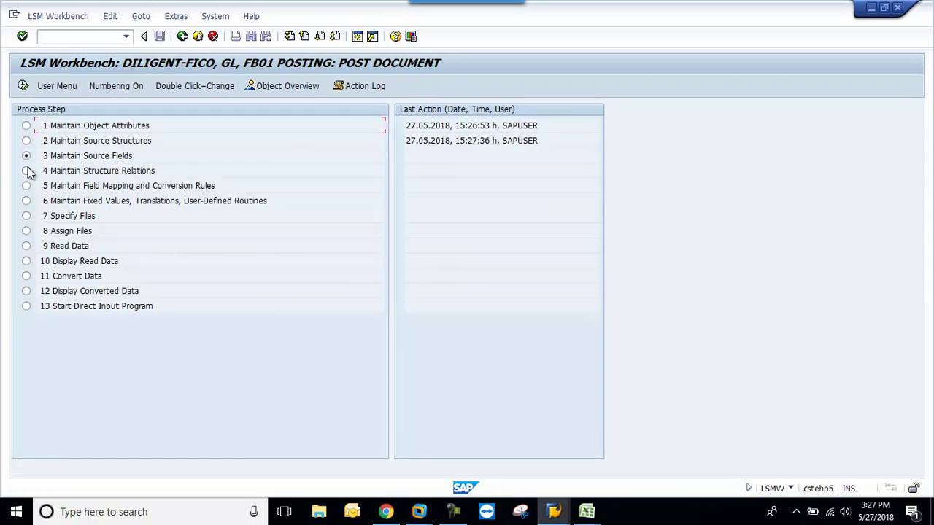
{"action": "left_click", "coordinate": [23, 86]}
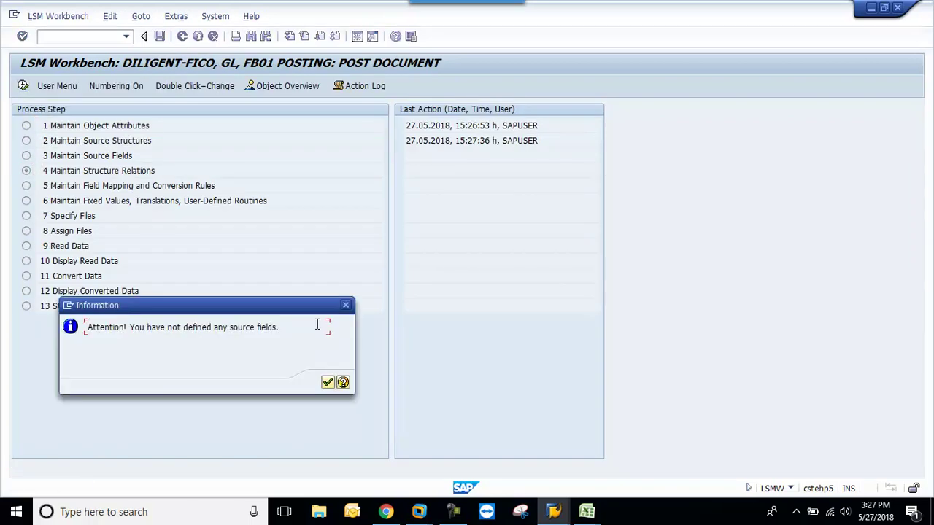
{"action": "left_click", "coordinate": [327, 382]}
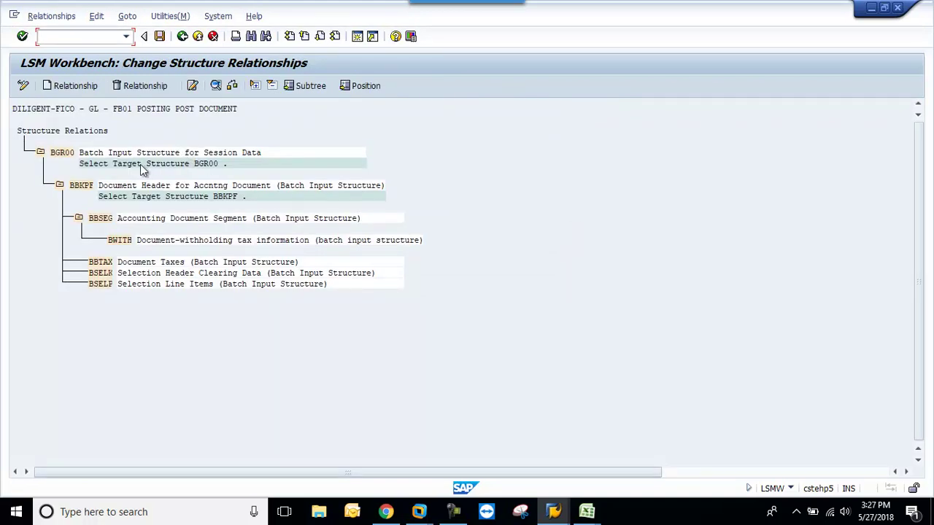
{"action": "left_click", "coordinate": [182, 36]}
- Create a source structure BSEGSTRC with the description BSEG STRUCTURE one level below SOURCE, save it and return to the process steps
{"action": "left_click", "coordinate": [26, 141]}
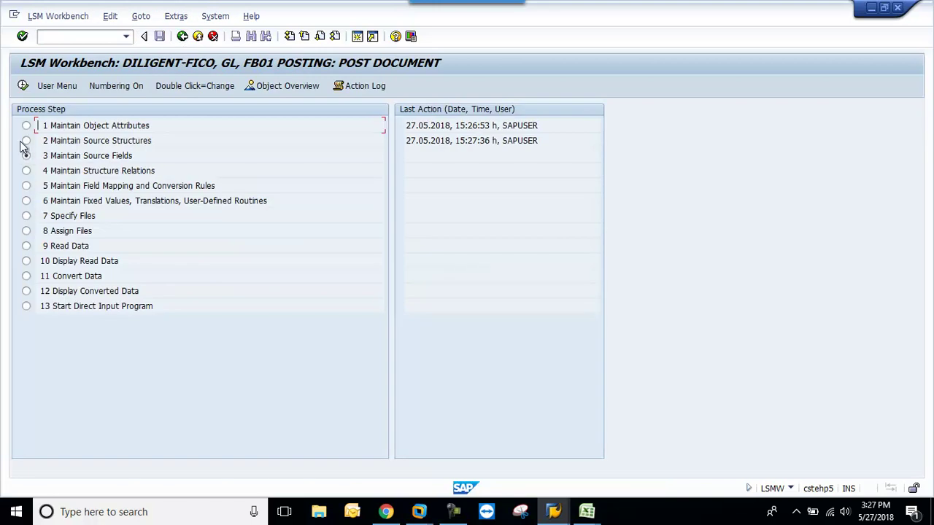
{"action": "left_click", "coordinate": [24, 89]}
{"action": "right_click", "coordinate": [86, 159]}
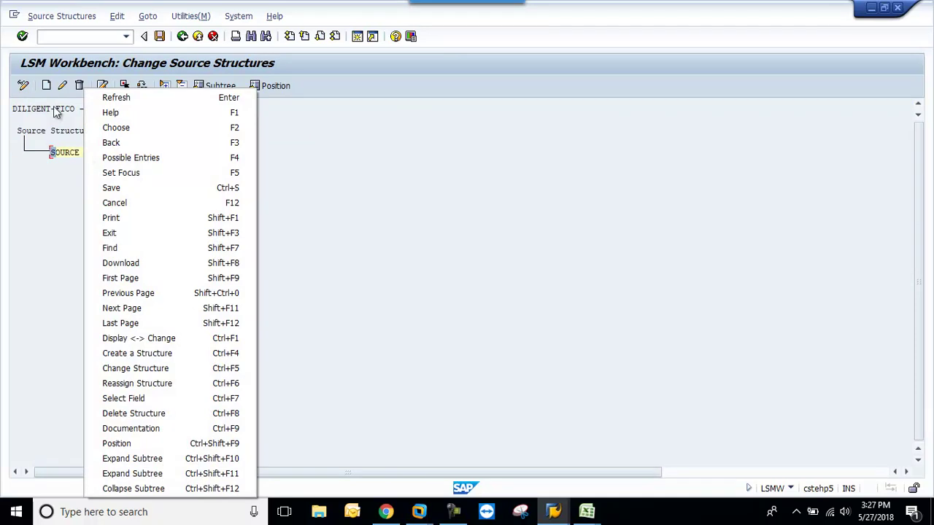
{"action": "left_click", "coordinate": [47, 86]}
{"action": "left_click", "coordinate": [67, 191]}
{"action": "key", "text": "Return"}
{"action": "type", "text": "bseg"}
{"action": "key", "text": "BackSpace"}
{"action": "key", "text": "BackSpace"}
{"action": "key", "text": "BackSpace"}
{"action": "key", "text": "BackSpace"}
{"action": "type", "text": "bs"}
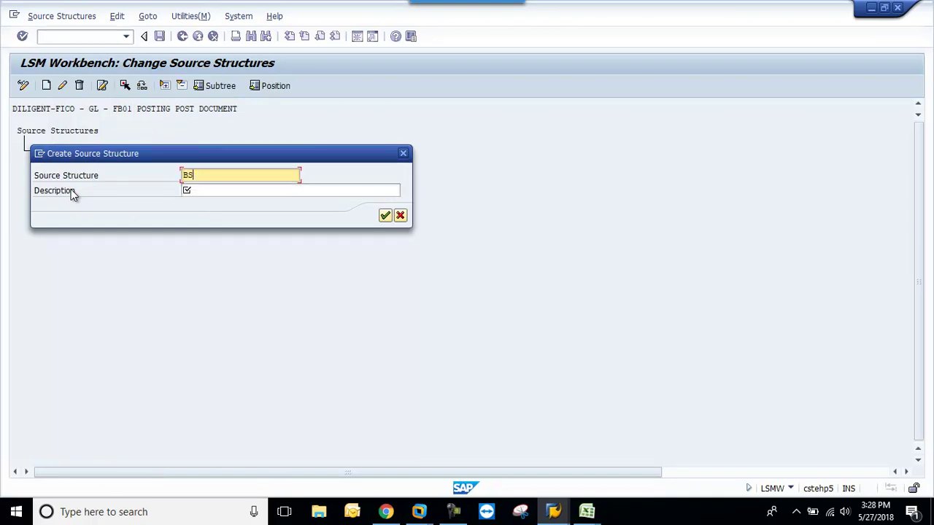
{"action": "type", "text": "egs"}
{"action": "key", "text": "Tab"}
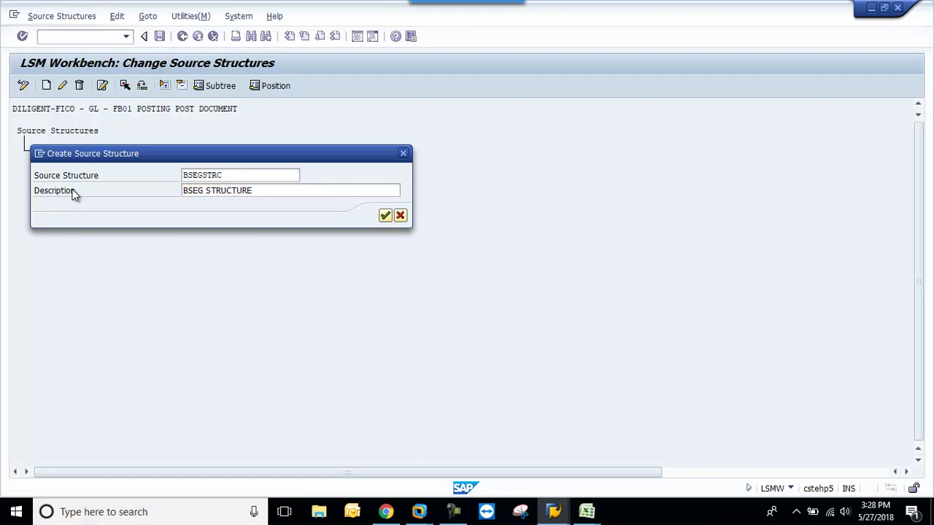
{"action": "key", "text": "Return"}
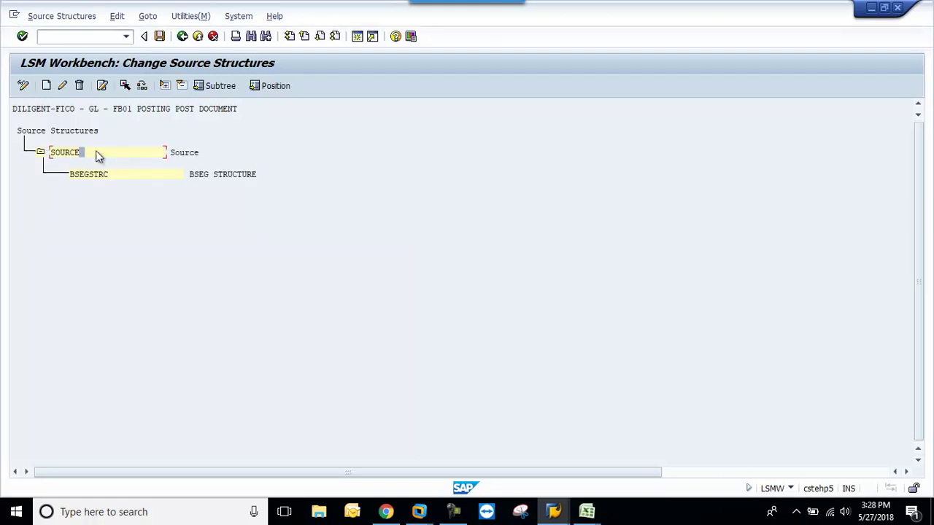
{"action": "left_click", "coordinate": [159, 36]}
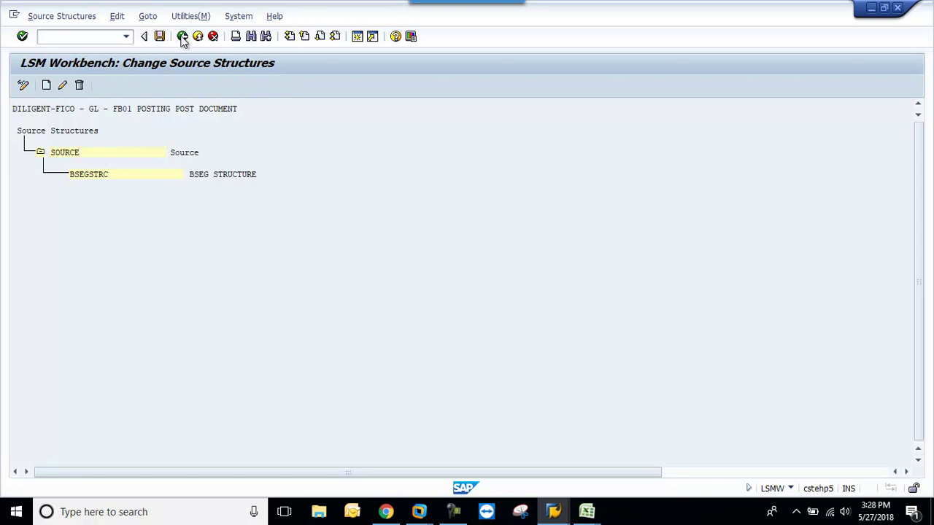
{"action": "left_click", "coordinate": [182, 36]}
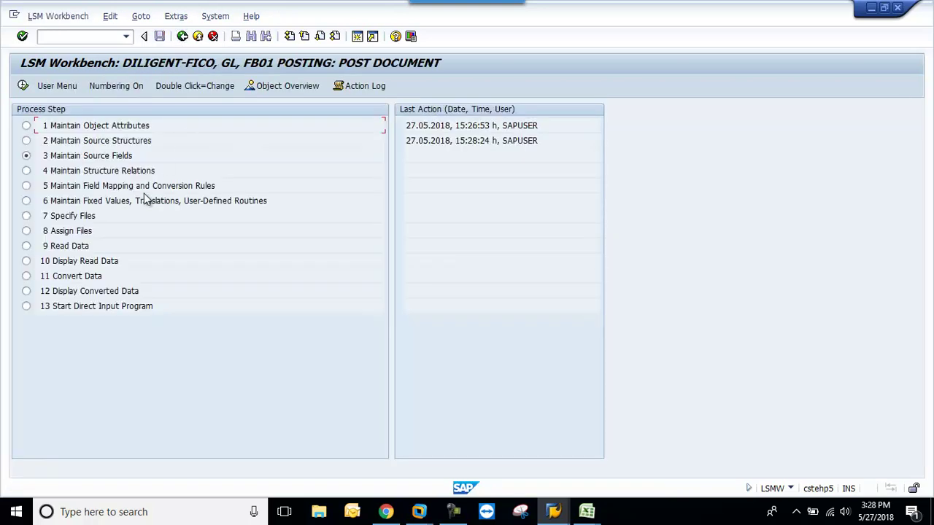
- Check the source fields for both structures and open the Maintain Structure Relations process step
{"action": "left_click", "coordinate": [24, 87]}
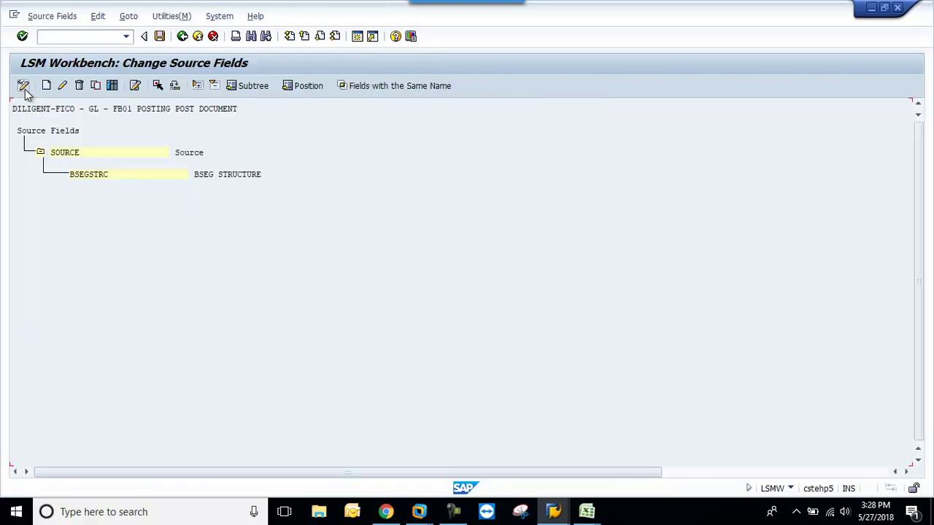
{"action": "left_click", "coordinate": [182, 36]}
{"action": "left_click", "coordinate": [27, 171]}
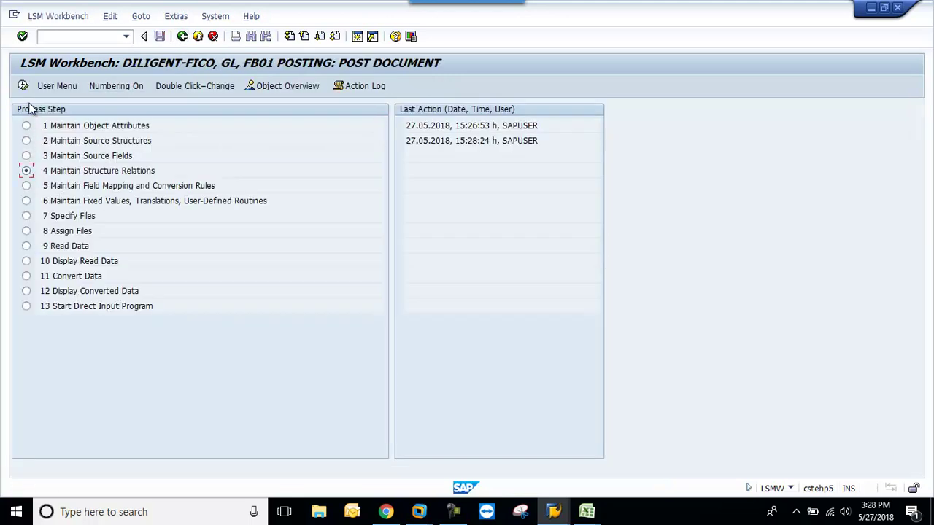
{"action": "left_click", "coordinate": [23, 87]}
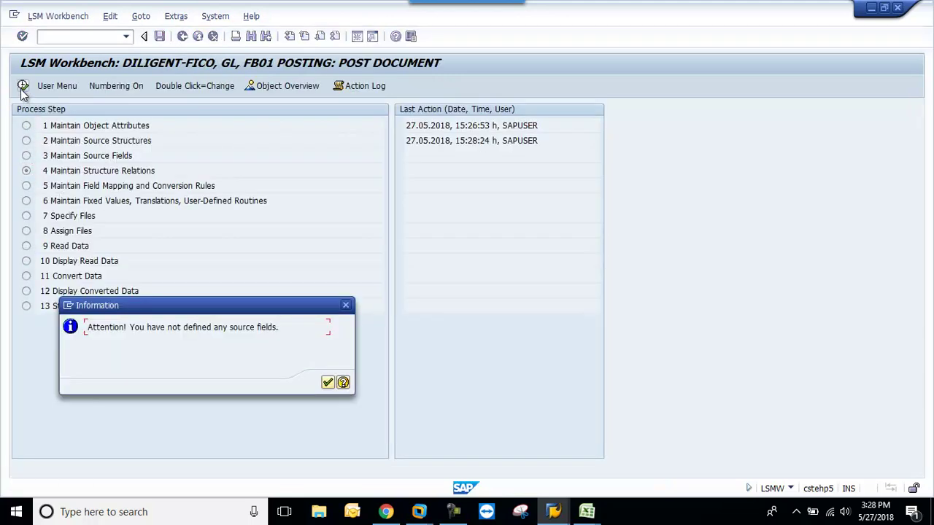
{"action": "left_click", "coordinate": [328, 382]}
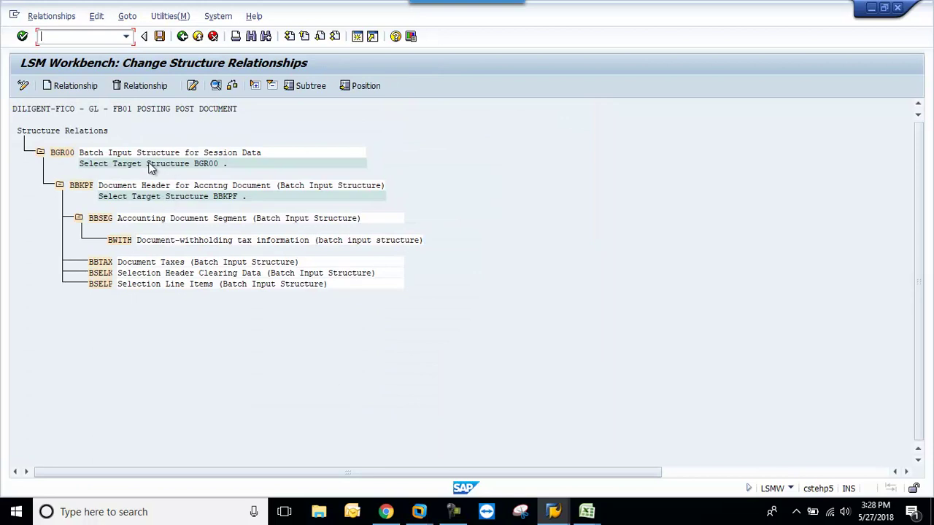
- Relate the target structures BGR00 and BBKPF to the source structure SOURCE
{"action": "right_click", "coordinate": [153, 170]}
{"action": "left_click", "coordinate": [77, 88]}
{"action": "left_click", "coordinate": [77, 88]}
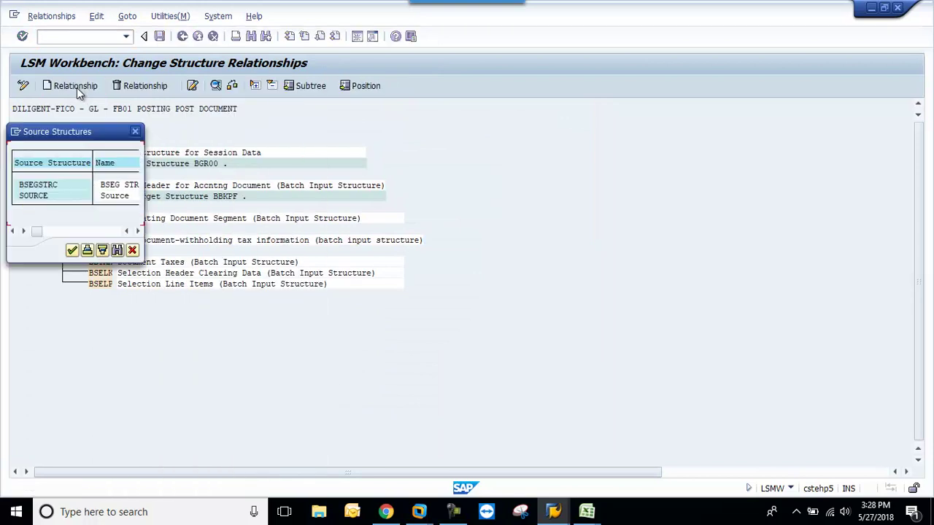
{"action": "double_click", "coordinate": [42, 191]}
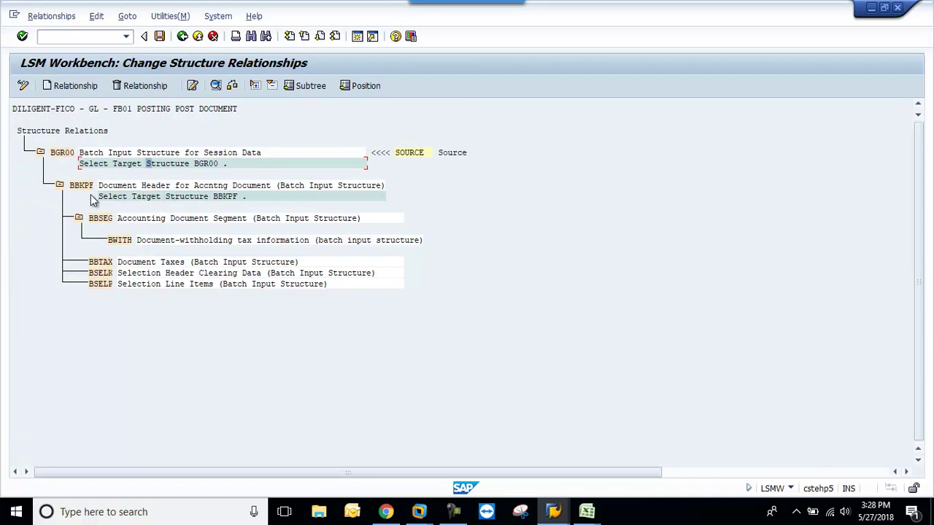
{"action": "right_click", "coordinate": [133, 198]}
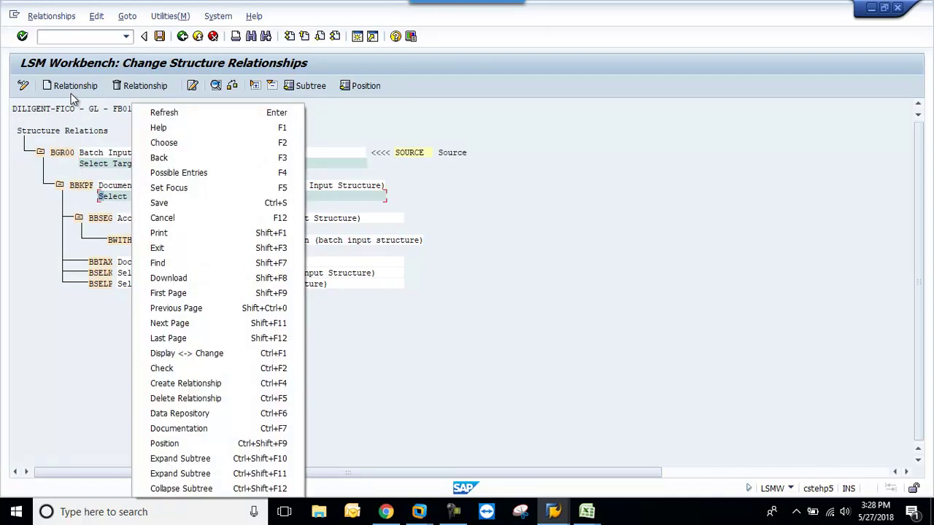
{"action": "left_click", "coordinate": [149, 141]}
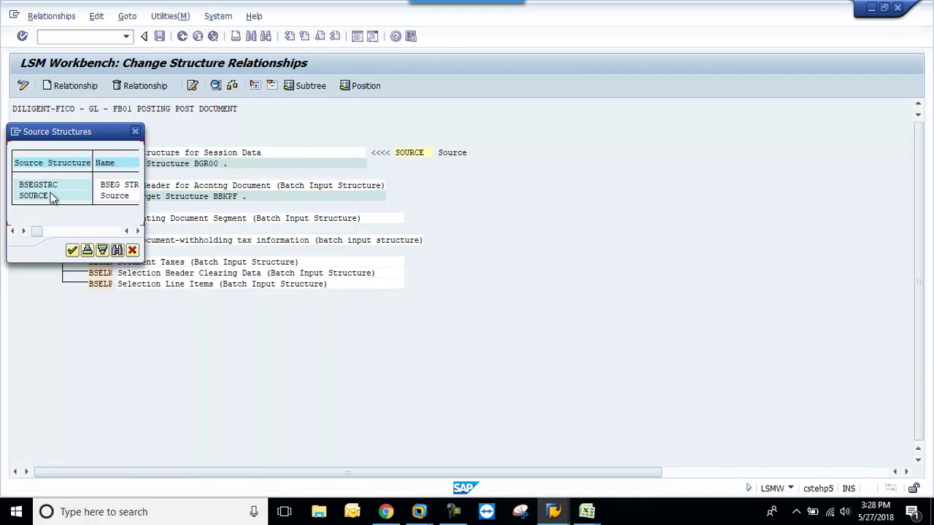
{"action": "double_click", "coordinate": [51, 197]}
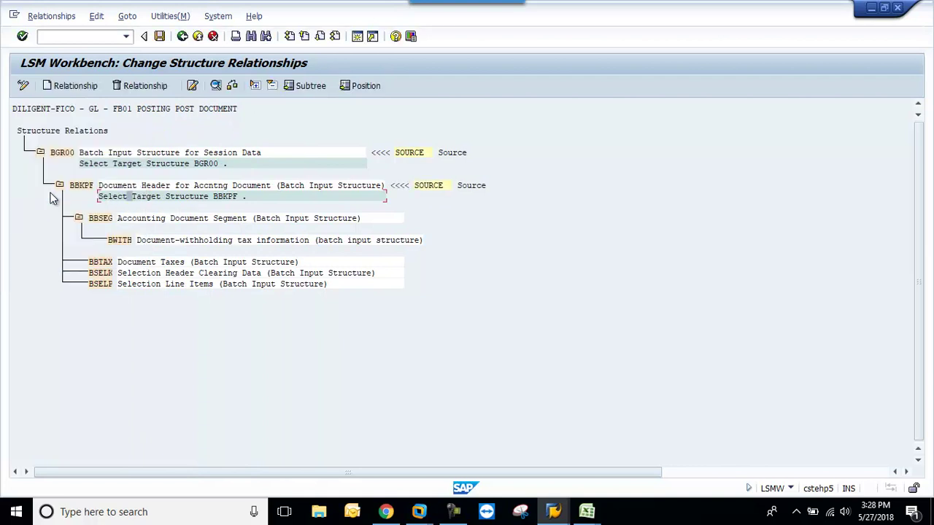
- Relate the target structure BBSEG to the source structure BSEGSTRC and return to the process steps
{"action": "right_click", "coordinate": [136, 225]}
{"action": "left_click", "coordinate": [167, 143]}
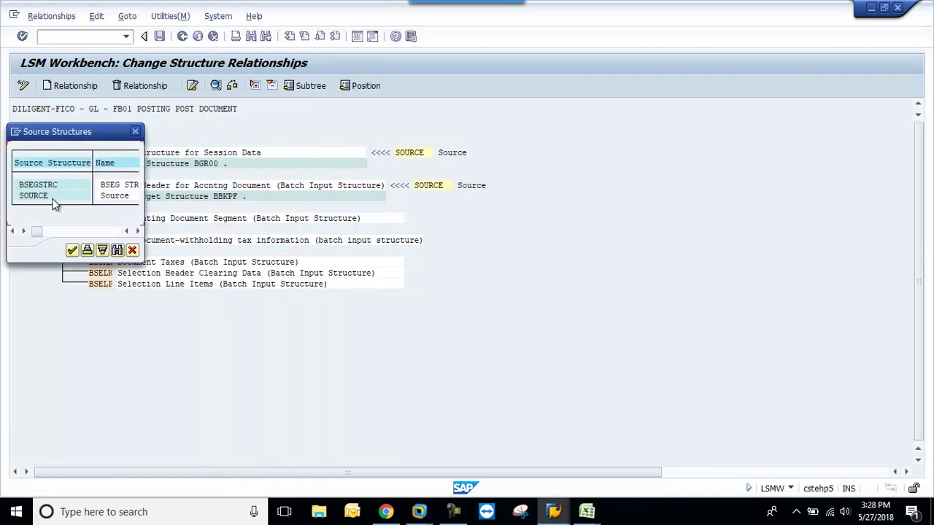
{"action": "double_click", "coordinate": [124, 187]}
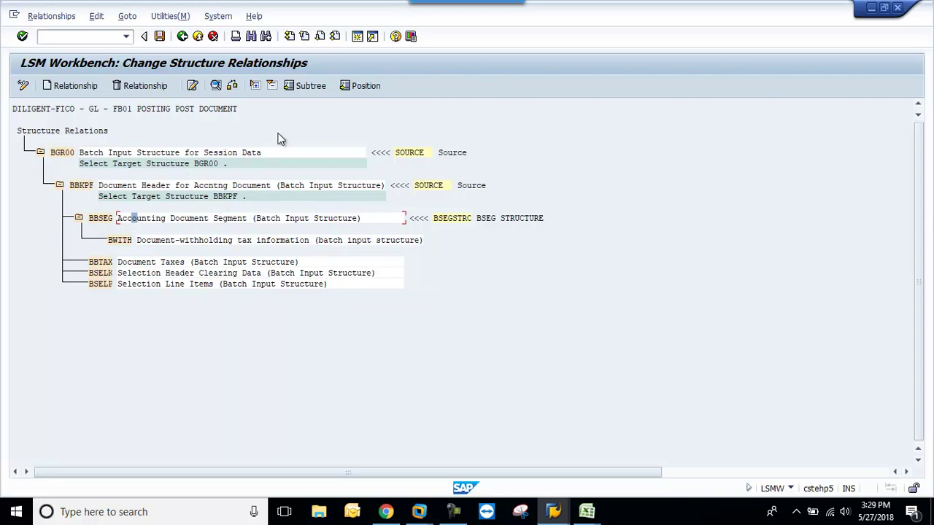
{"action": "left_click", "coordinate": [182, 36]}
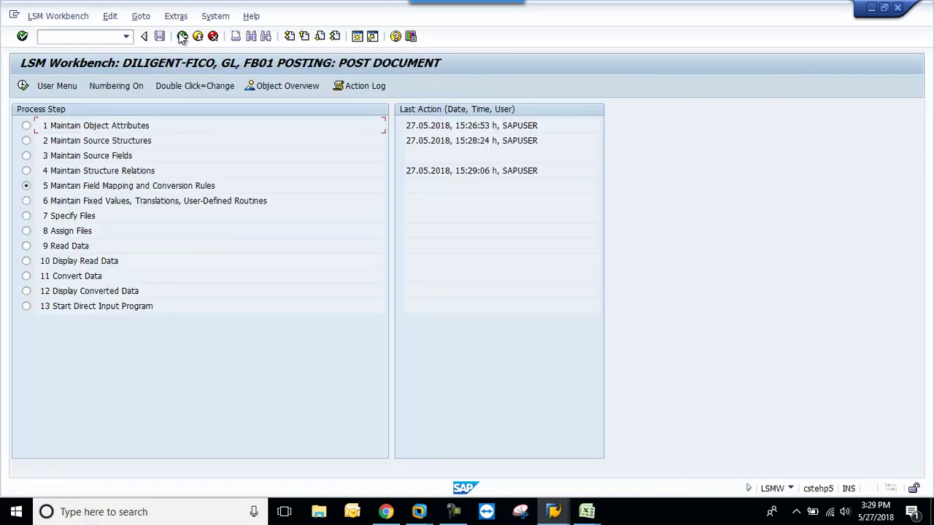
- Try to open the field mapping step, stop the transaction, restart LSMW and reopen Maintain Structure Relations for FB01 POSTING
{"action": "left_click", "coordinate": [23, 86]}
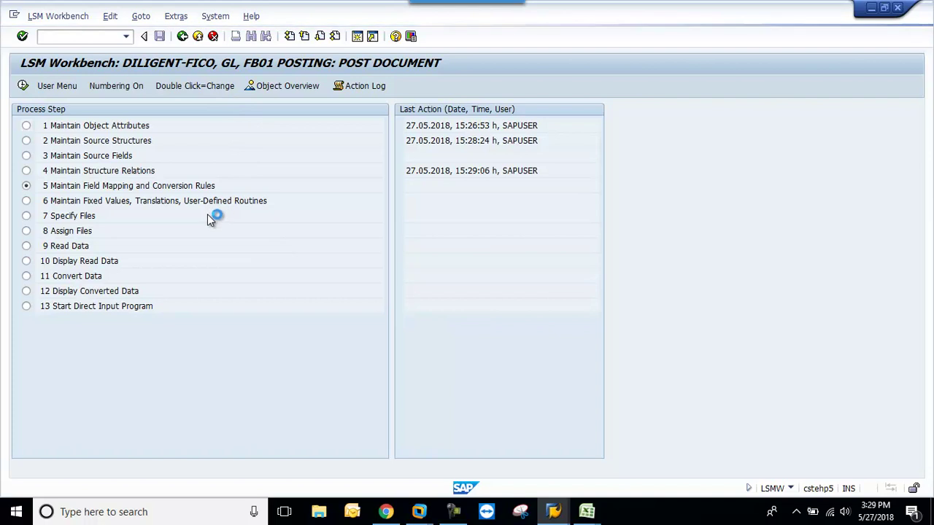
{"action": "left_click", "coordinate": [13, 16]}
{"action": "left_click", "coordinate": [45, 138]}
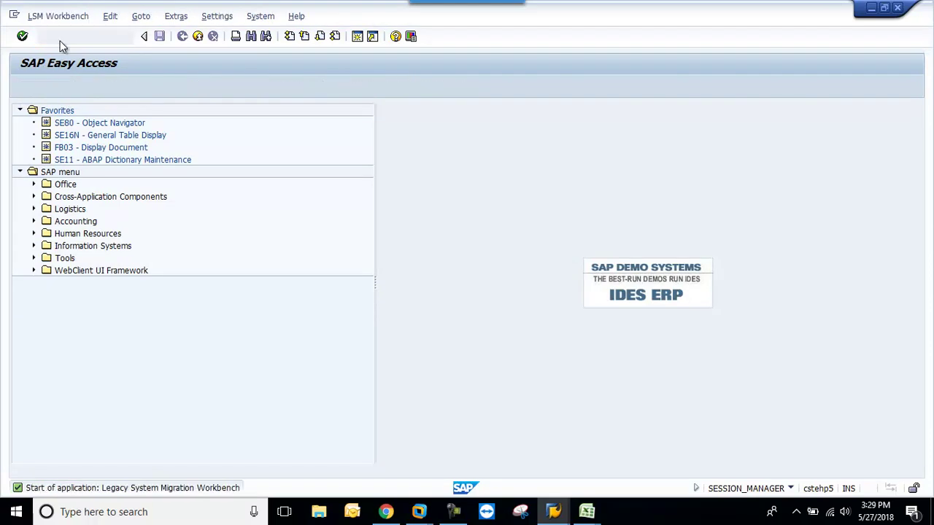
{"action": "key", "text": "Return"}
{"action": "left_click", "coordinate": [22, 85]}
{"action": "left_click", "coordinate": [25, 171]}
{"action": "left_click", "coordinate": [23, 86]}
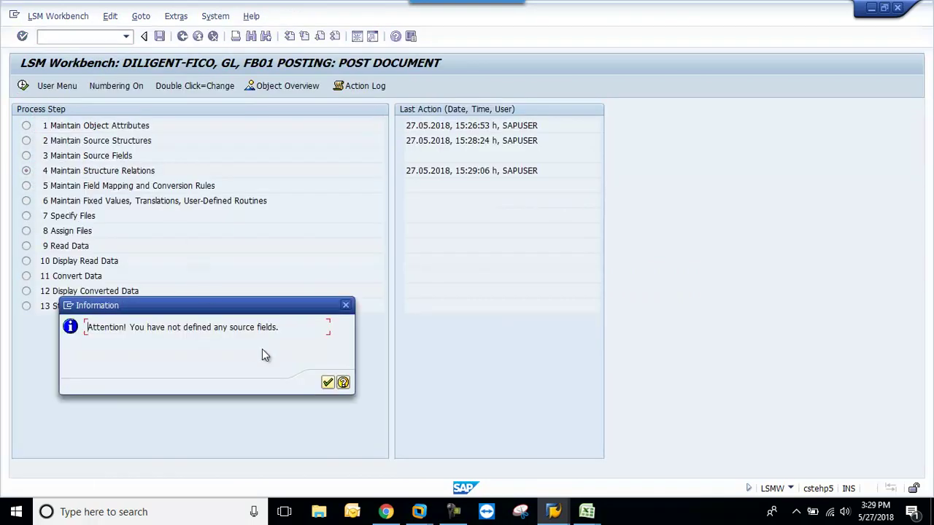
{"action": "left_click", "coordinate": [327, 382]}
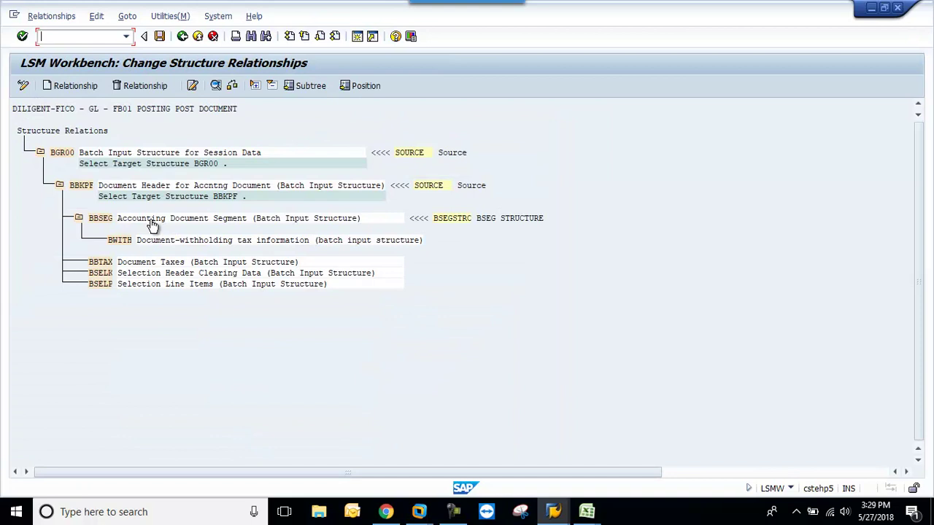
- Display the dictionary definition of the BBKPF document header structure and examine its components and short description
{"action": "double_click", "coordinate": [191, 189]}
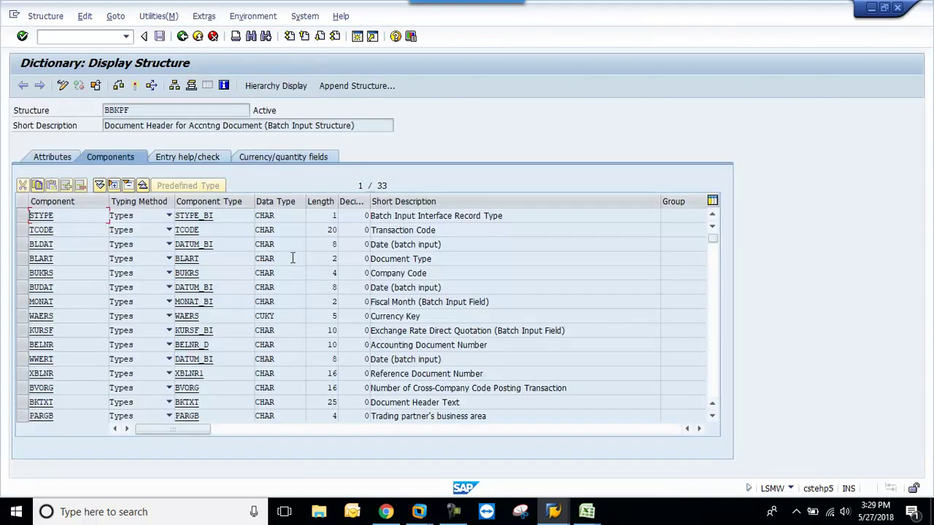
{"action": "scroll", "coordinate": [374, 307], "scroll_direction": "down", "scroll_amount": 8}
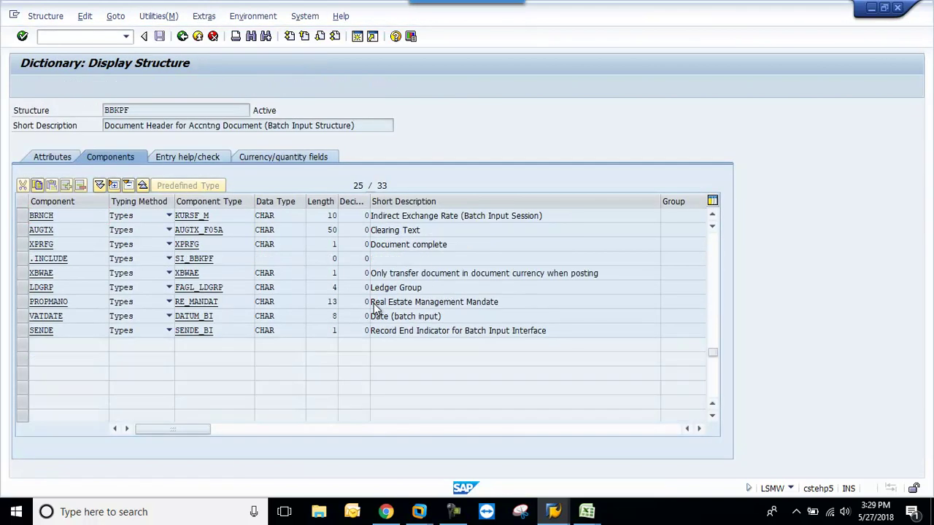
{"action": "scroll", "coordinate": [376, 296], "scroll_direction": "up", "scroll_amount": 4}
{"action": "left_click_drag", "start_coordinate": [148, 112], "coordinate": [72, 109]}
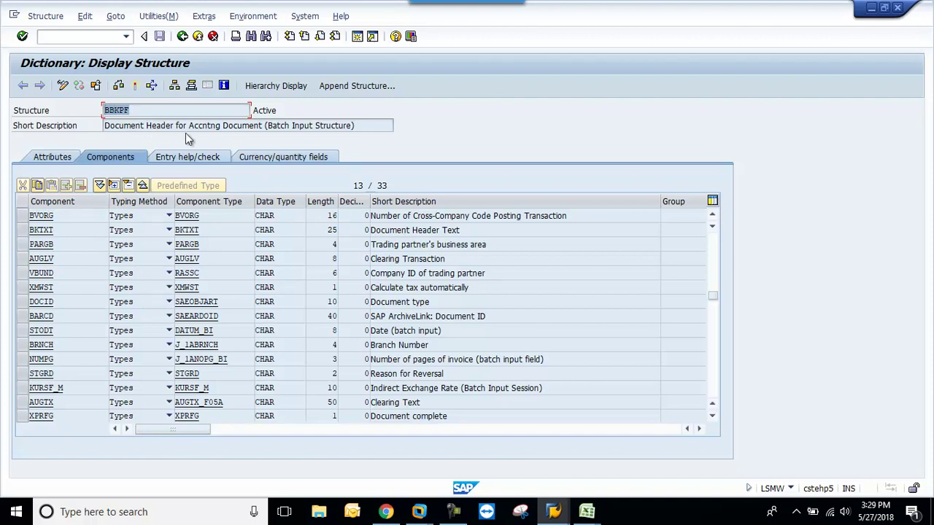
{"action": "left_click", "coordinate": [362, 128]}
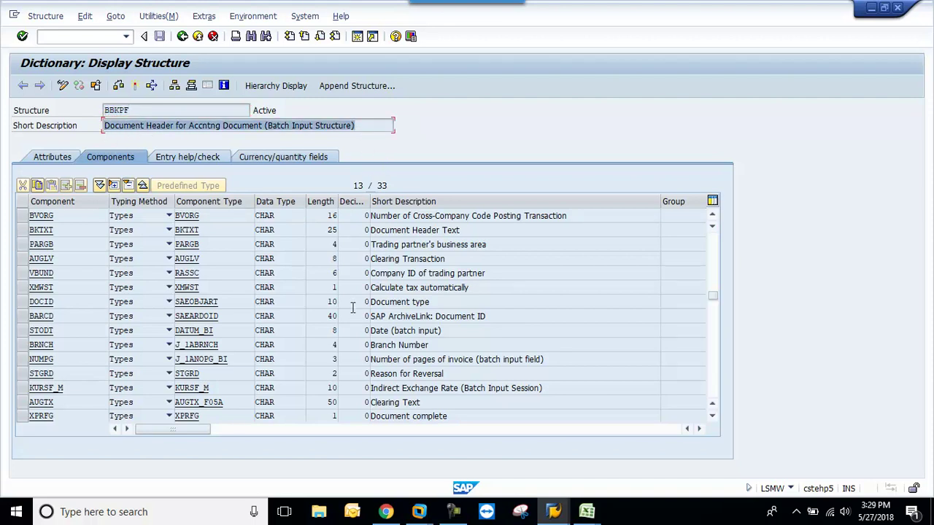
- Switch to the LSMW_BASICS_TO_ADV Excel workbook and open the DI Expm2 sheet to view the header and line item field lists
{"action": "left_click", "coordinate": [587, 511]}
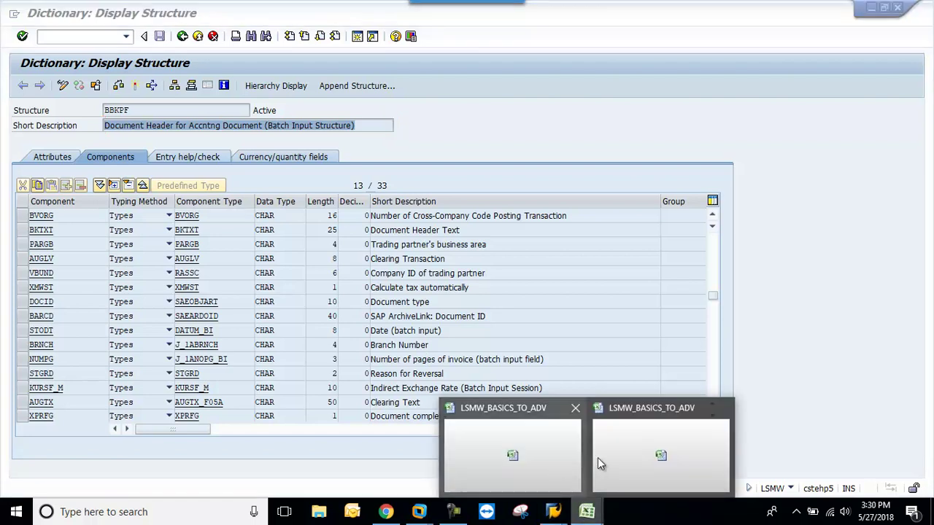
{"action": "left_click", "coordinate": [640, 450]}
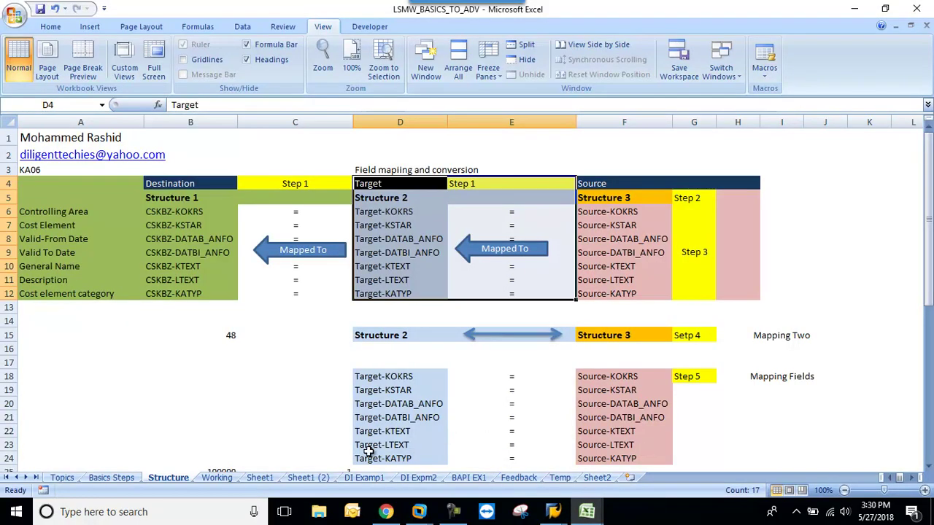
{"action": "left_click", "coordinate": [418, 477]}
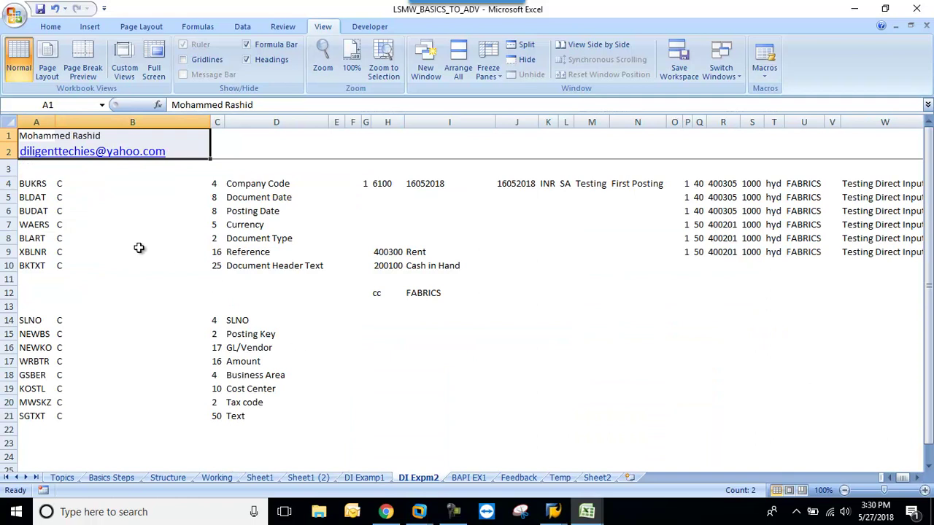
- Copy the field name BLDAT from the header field list and switch to the BBKPF structure display in SAP
{"action": "left_click", "coordinate": [38, 188]}
{"action": "left_click", "coordinate": [38, 198]}
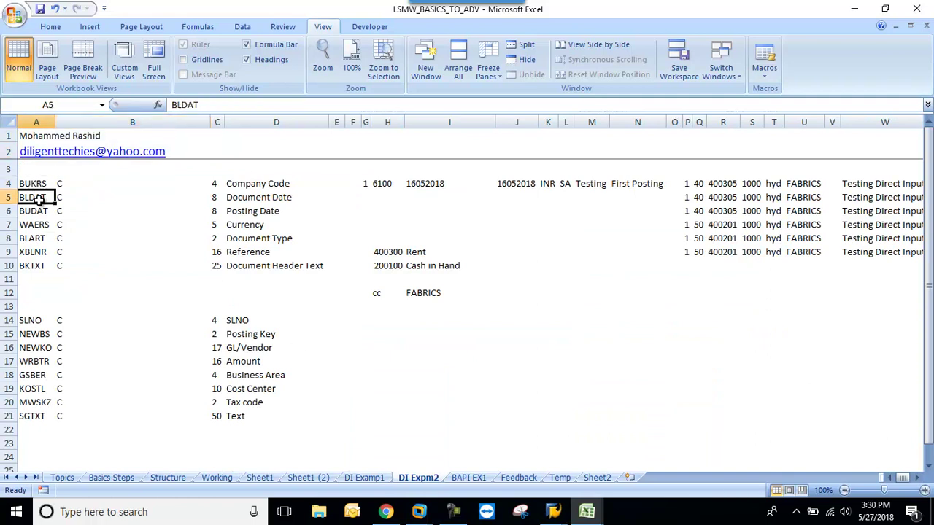
{"action": "key", "text": "ctrl+c"}
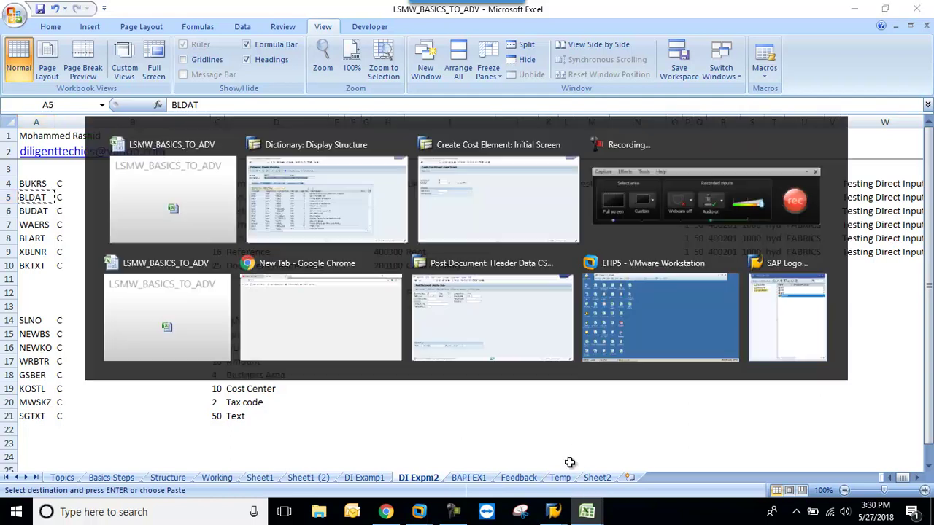
{"action": "key", "text": "alt"}
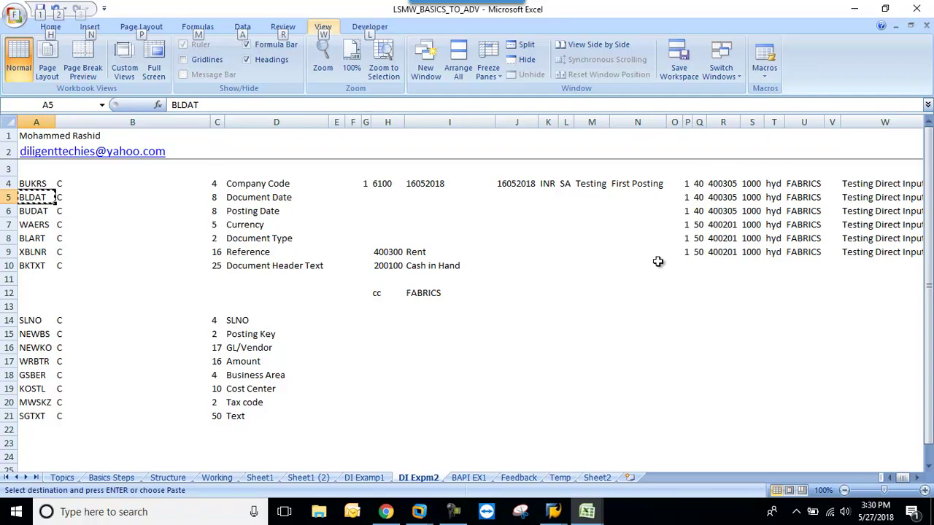
{"action": "key", "text": "alt"}
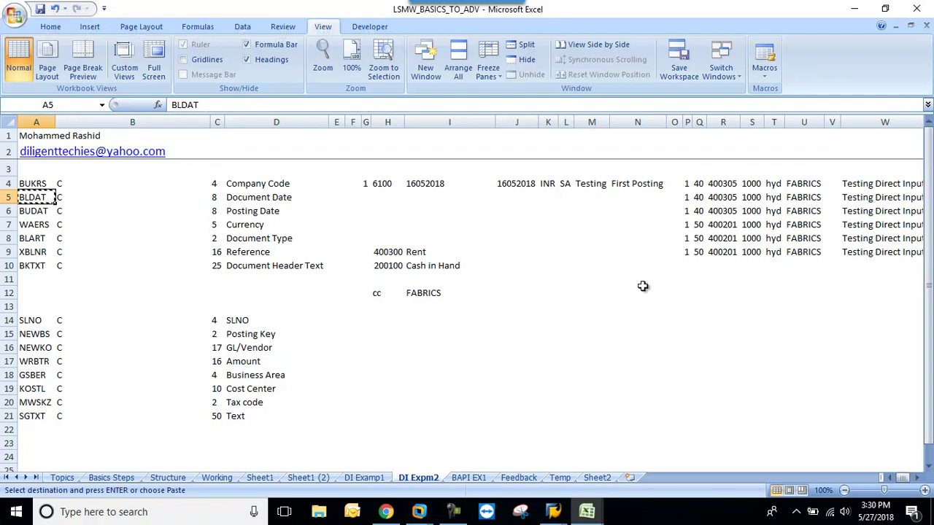
{"action": "mouse_move", "coordinate": [587, 511]}
{"action": "left_click", "coordinate": [507, 445]}
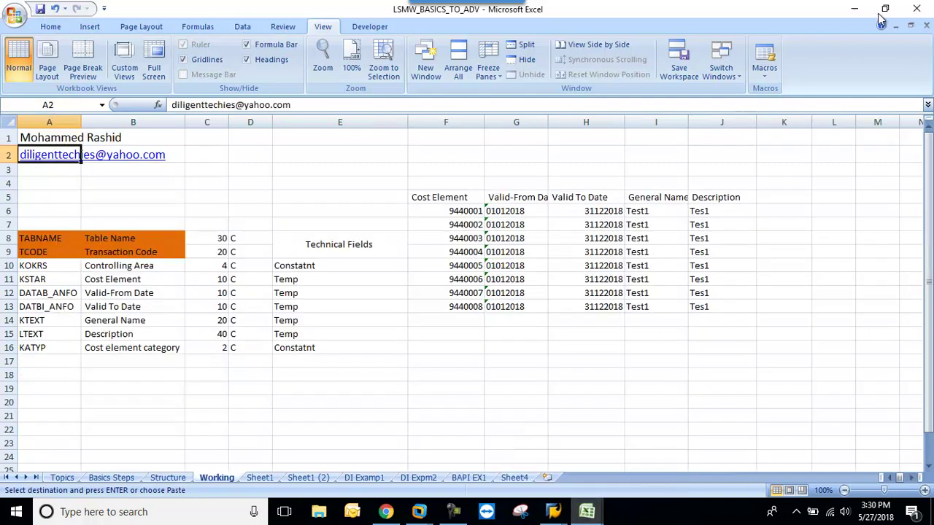
{"action": "key", "text": "alt+Tab"}
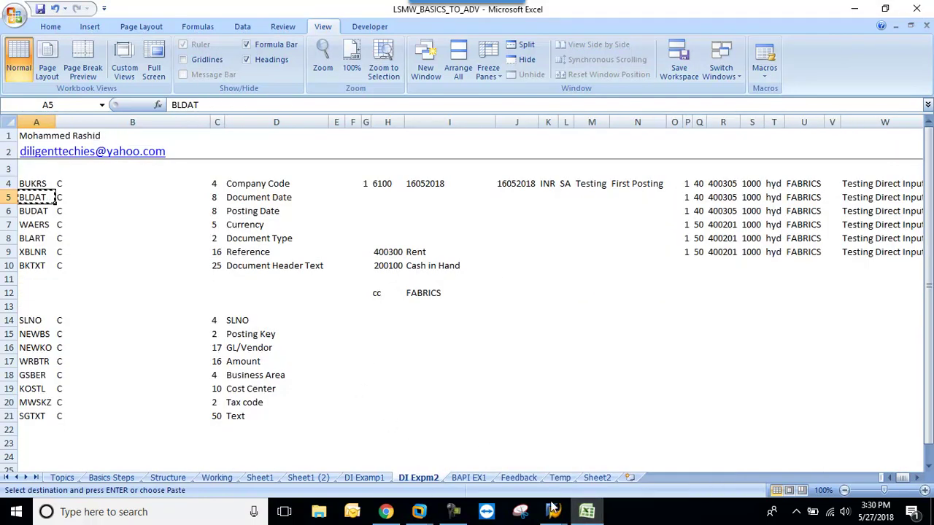
{"action": "mouse_move", "coordinate": [553, 509]}
{"action": "left_click", "coordinate": [711, 456]}
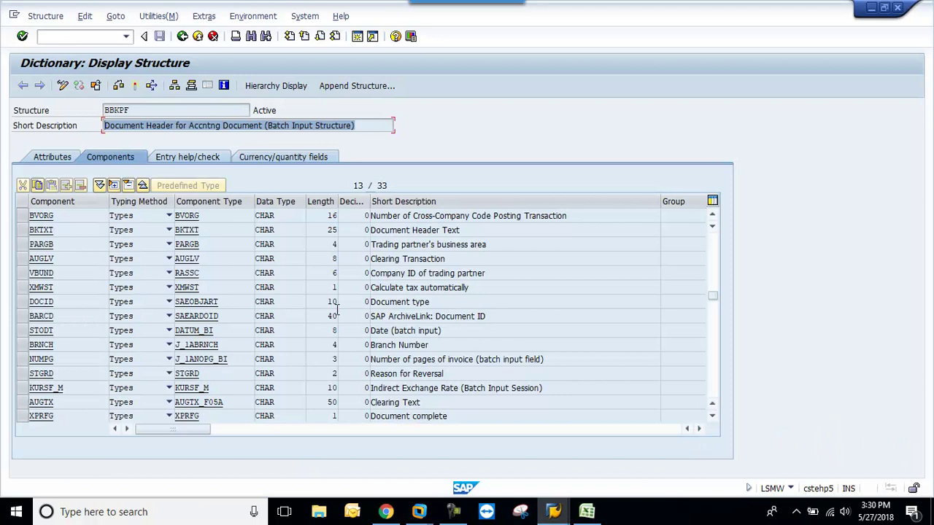
- Search the BBKPF components for BLDAT and examine the short descriptions of BLDAT, BLART and BUKRS
{"action": "left_click", "coordinate": [179, 228]}
{"action": "key", "text": "ctrl+f"}
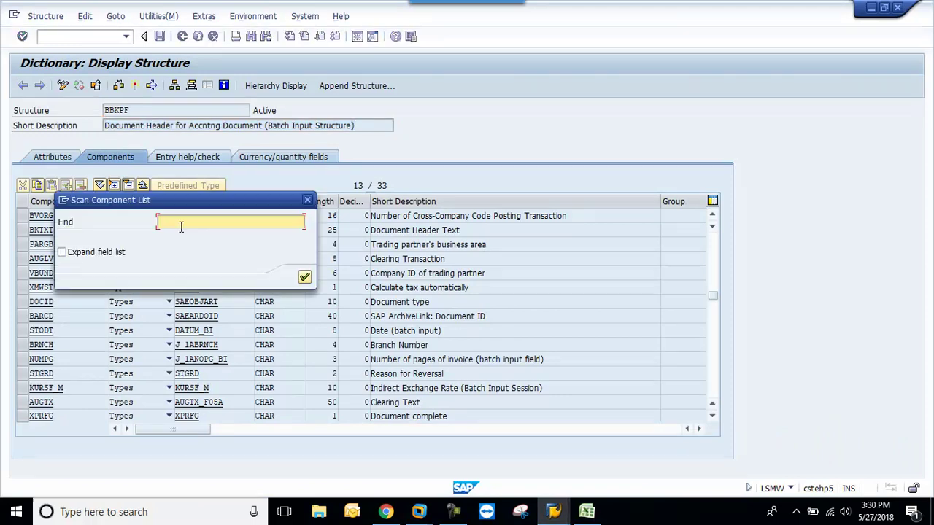
{"action": "key", "text": "Return"}
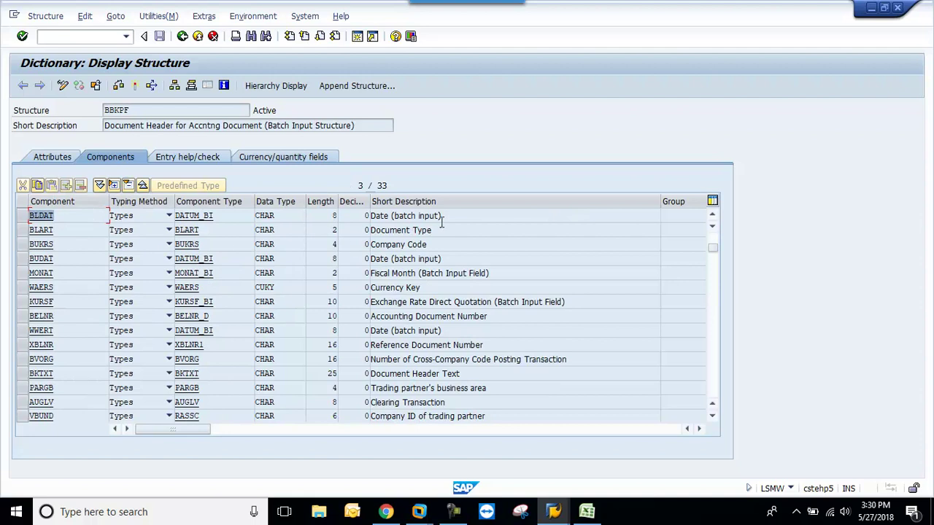
{"action": "left_click_drag", "start_coordinate": [440, 215], "coordinate": [347, 212]}
{"action": "left_click_drag", "start_coordinate": [434, 229], "coordinate": [324, 243]}
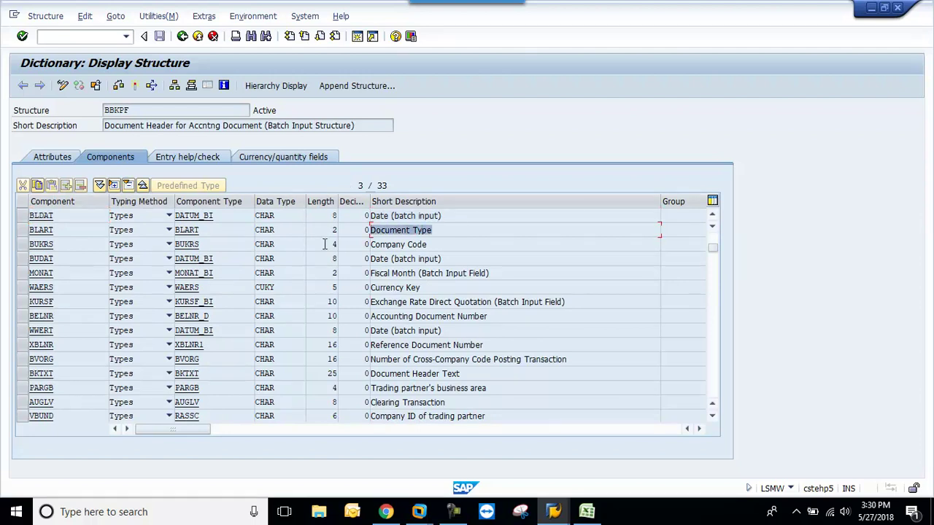
{"action": "left_click_drag", "start_coordinate": [462, 247], "coordinate": [231, 258]}
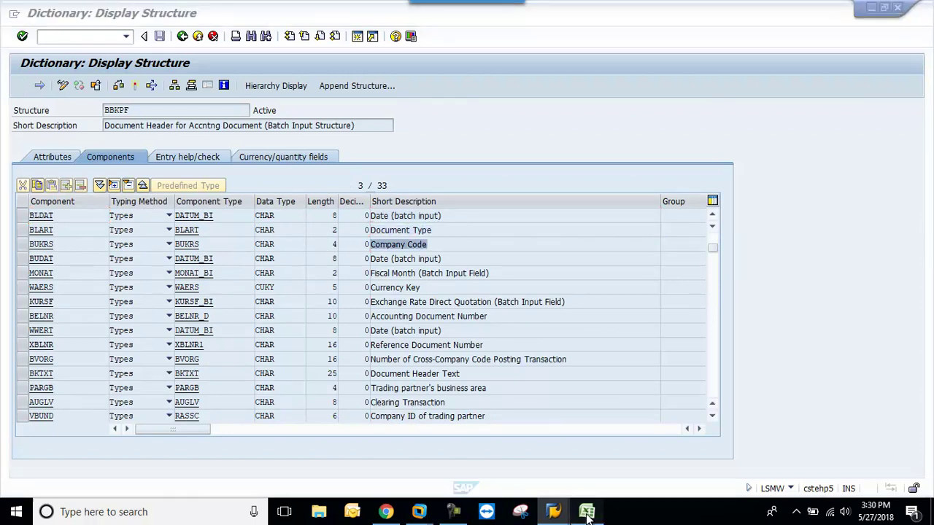
- Switch to the Excel workbook and review the header fields BUKRS to BKTXT with their descriptions from Company Code to Document Header Text
{"action": "left_click", "coordinate": [587, 512]}
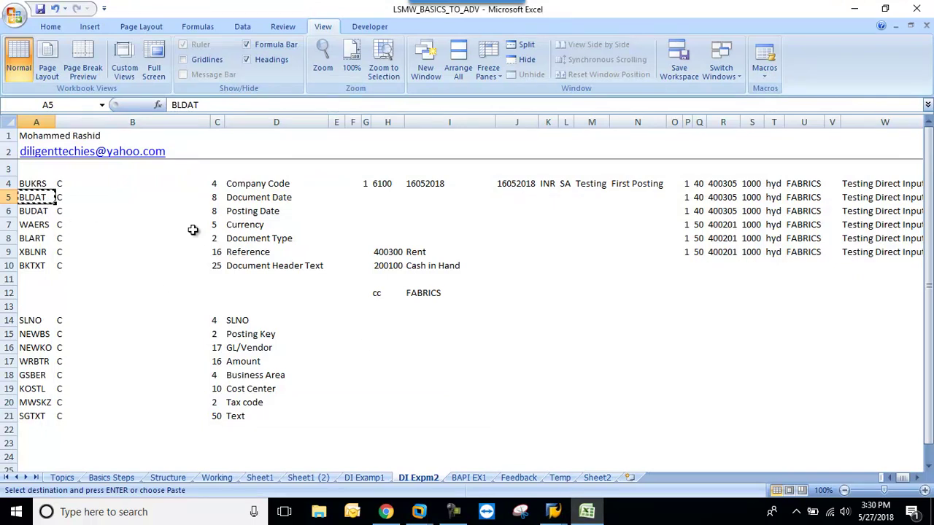
{"action": "left_click", "coordinate": [241, 184]}
{"action": "left_click", "coordinate": [247, 198]}
{"action": "left_click", "coordinate": [253, 211]}
{"action": "left_click", "coordinate": [252, 225]}
{"action": "left_click", "coordinate": [251, 237]}
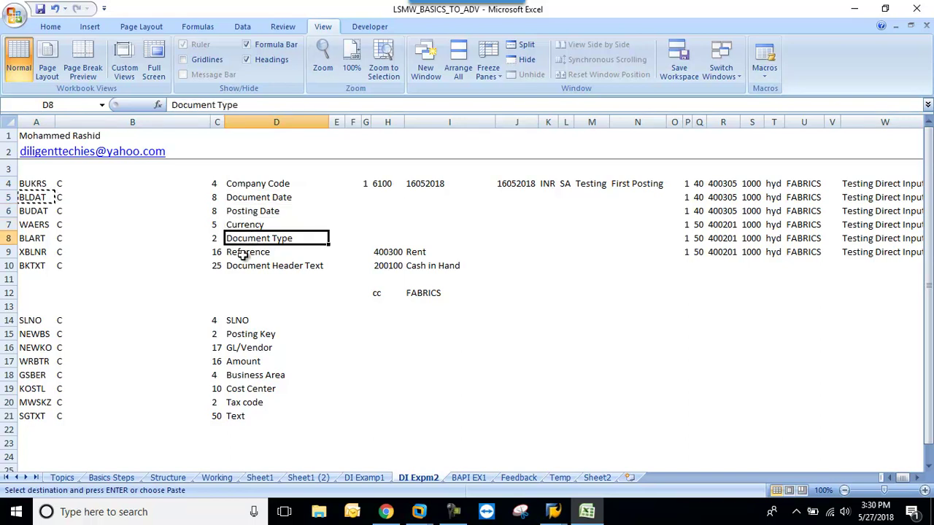
{"action": "left_click", "coordinate": [246, 252]}
{"action": "left_click", "coordinate": [247, 267]}
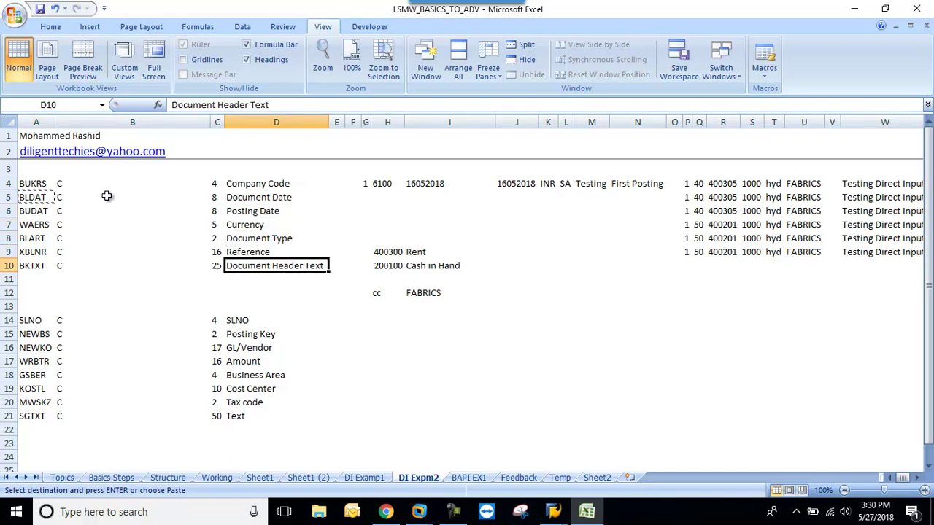
{"action": "left_click_drag", "start_coordinate": [37, 183], "coordinate": [45, 261]}
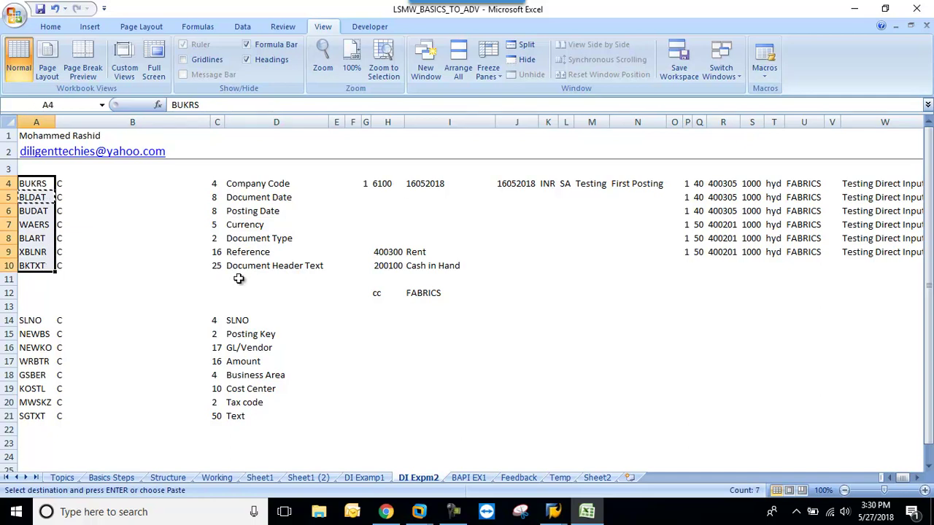
- Switch to SAP, return to the structure relationships and display the dictionary definition of the BBSEG document segment
{"action": "left_click", "coordinate": [552, 511]}
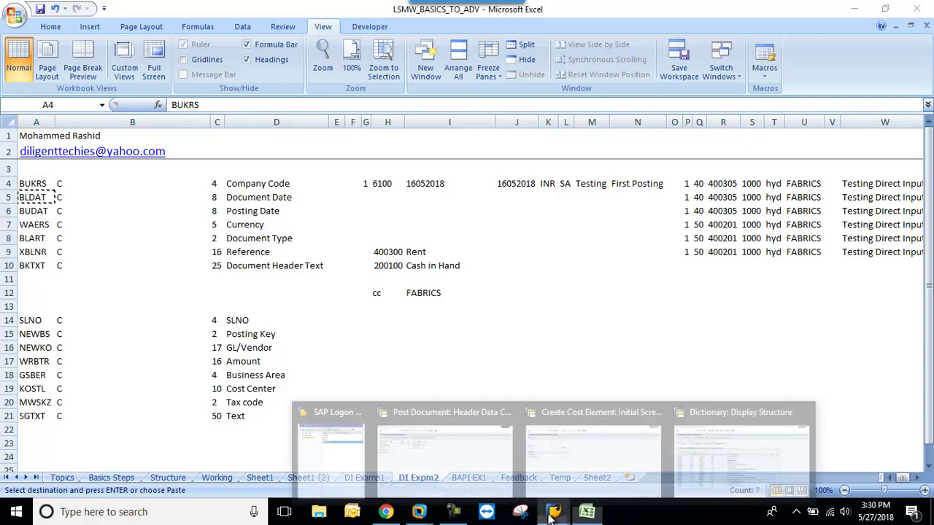
{"action": "left_click", "coordinate": [712, 453]}
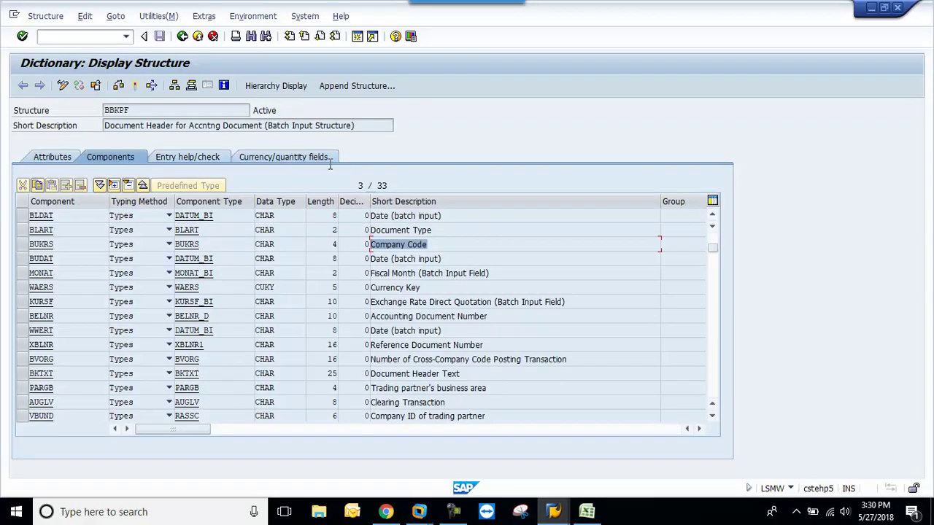
{"action": "left_click", "coordinate": [186, 39]}
{"action": "double_click", "coordinate": [174, 186]}
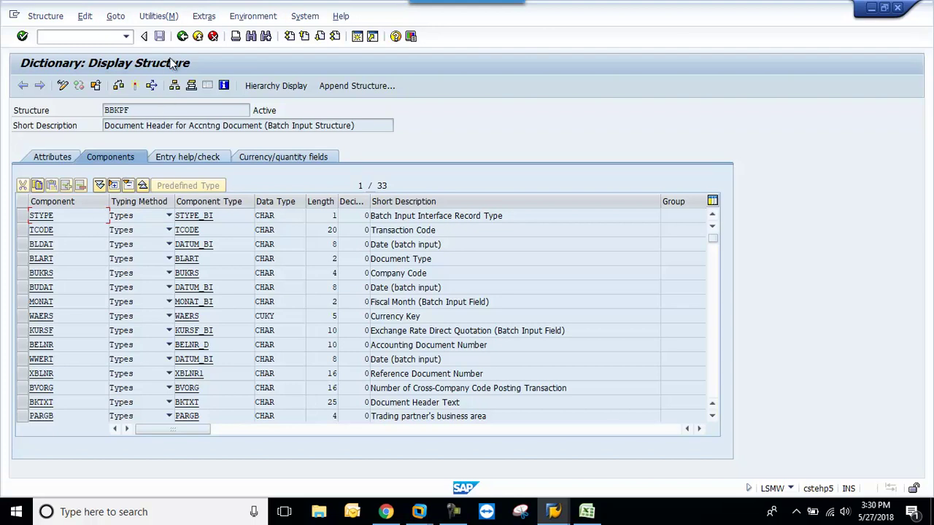
{"action": "left_click", "coordinate": [183, 36]}
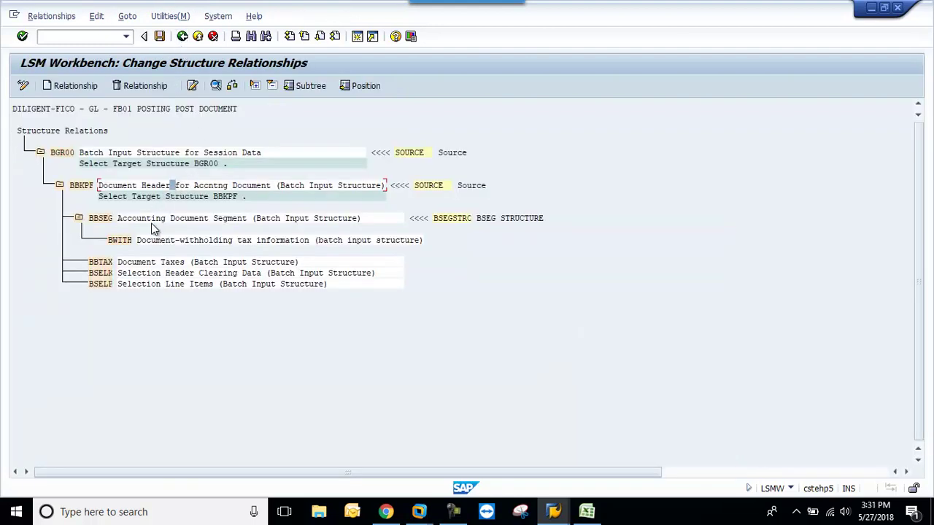
{"action": "double_click", "coordinate": [175, 219]}
- Switch to the Excel workbook and copy the posting key field name NEWBS from the line item list
{"action": "left_click", "coordinate": [588, 511]}
{"action": "left_click", "coordinate": [24, 321]}
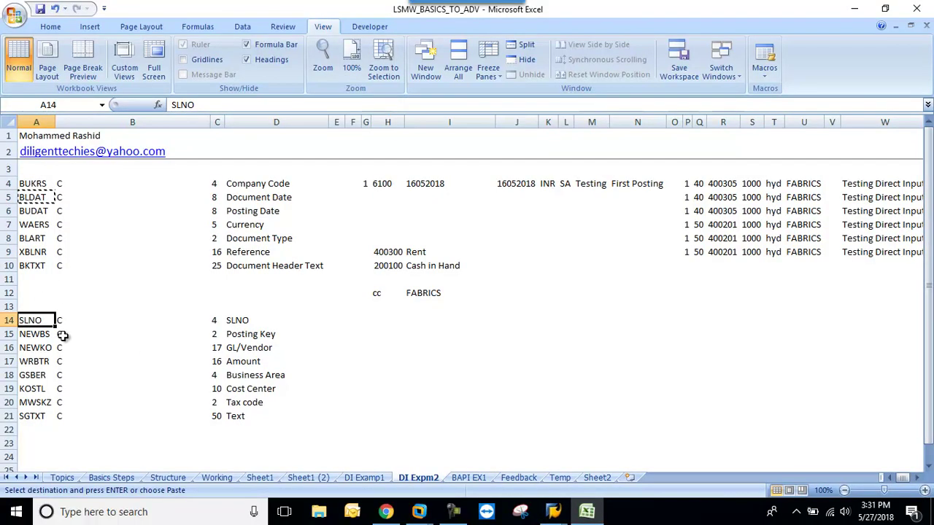
{"action": "left_click", "coordinate": [42, 336]}
{"action": "left_click", "coordinate": [247, 333]}
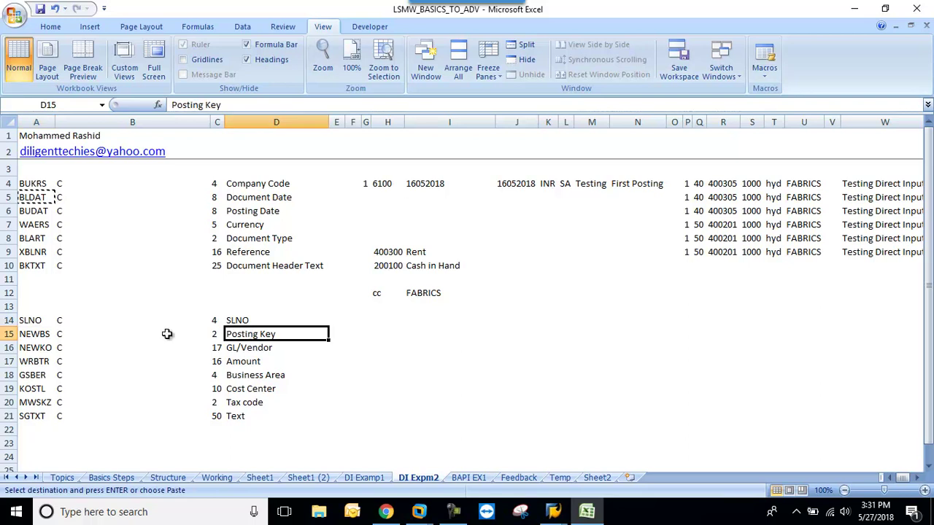
{"action": "left_click", "coordinate": [34, 336]}
{"action": "key", "text": "ctrl+c"}
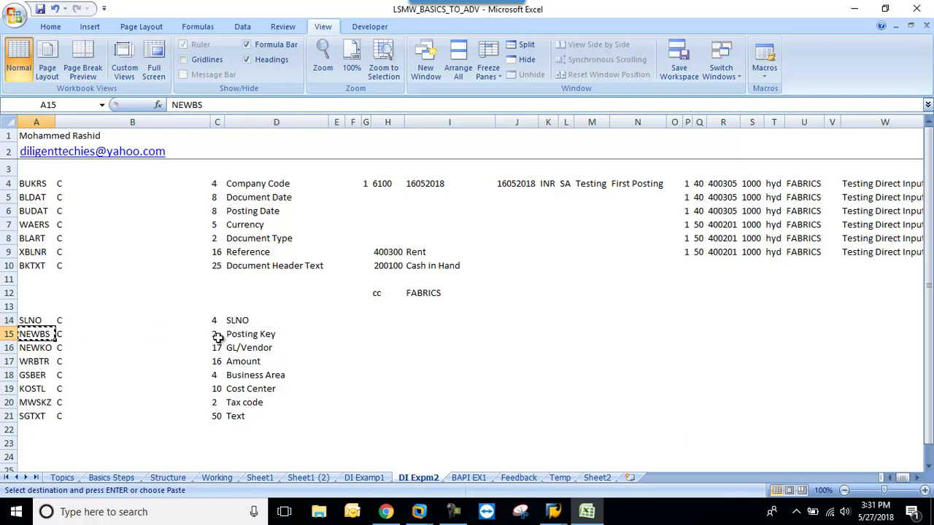
- Switch to SAP, search the BBSEG components for NEWBS and examine its short description
{"action": "mouse_move", "coordinate": [553, 512]}
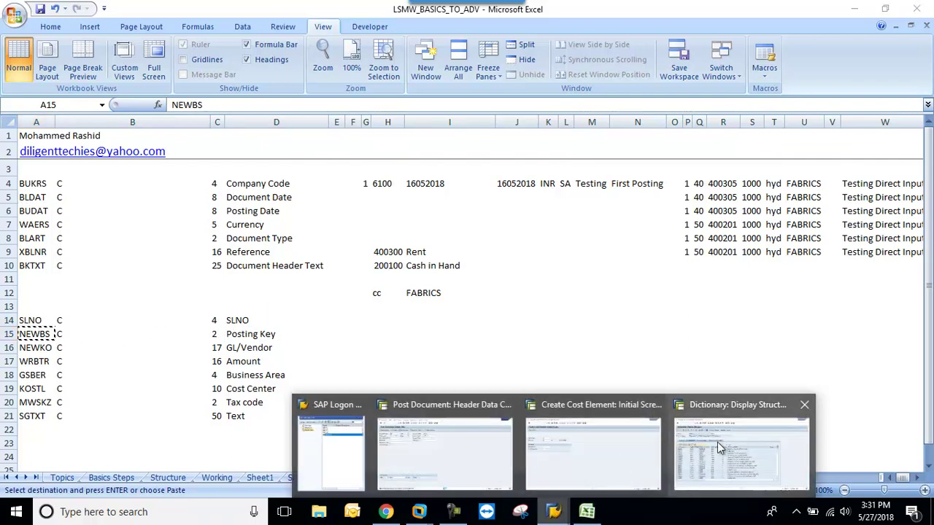
{"action": "left_click", "coordinate": [693, 443]}
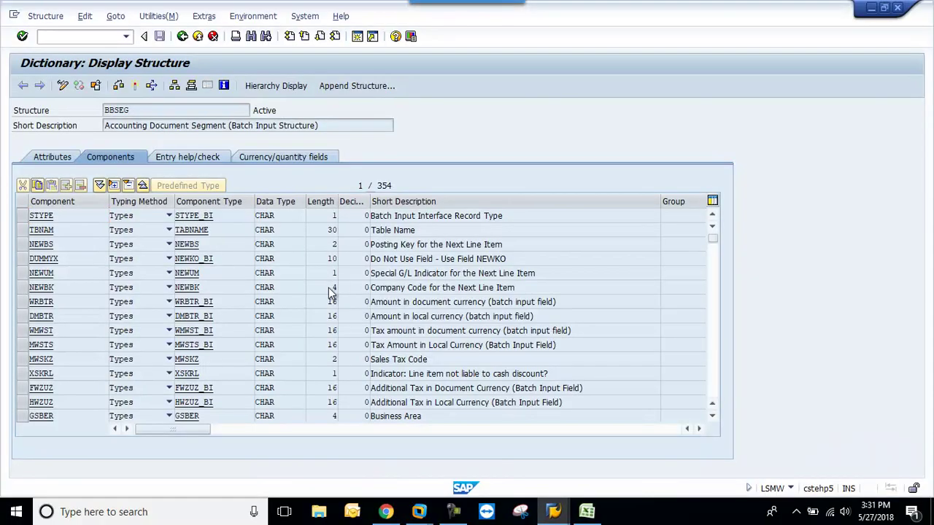
{"action": "key", "text": "ctrl+f"}
{"action": "key", "text": "ctrl+v"}
{"action": "key", "text": "Return"}
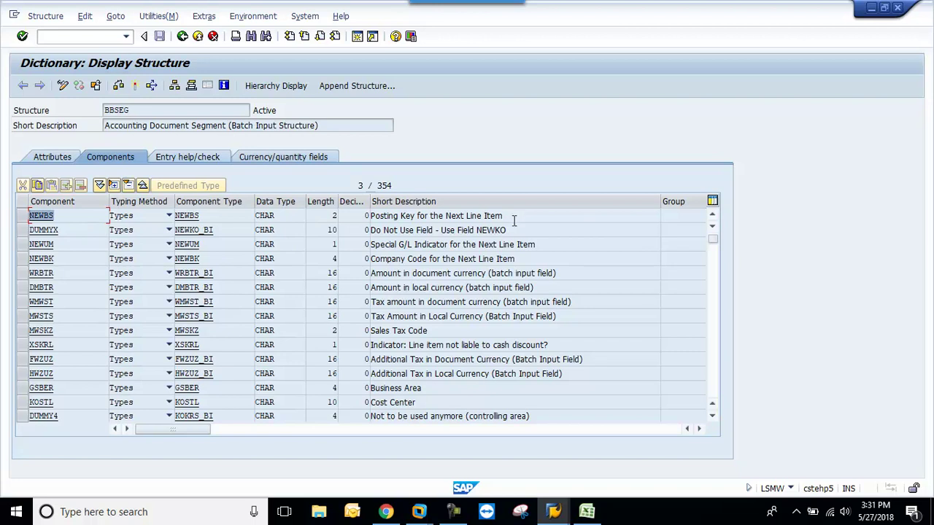
{"action": "left_click_drag", "start_coordinate": [513, 218], "coordinate": [168, 244]}
- Switch to the Excel workbook and review the line item fields NEWKO, WRBTR, GSBER, KOSTL and MWSKZ
{"action": "key", "text": "alt+Tab"}
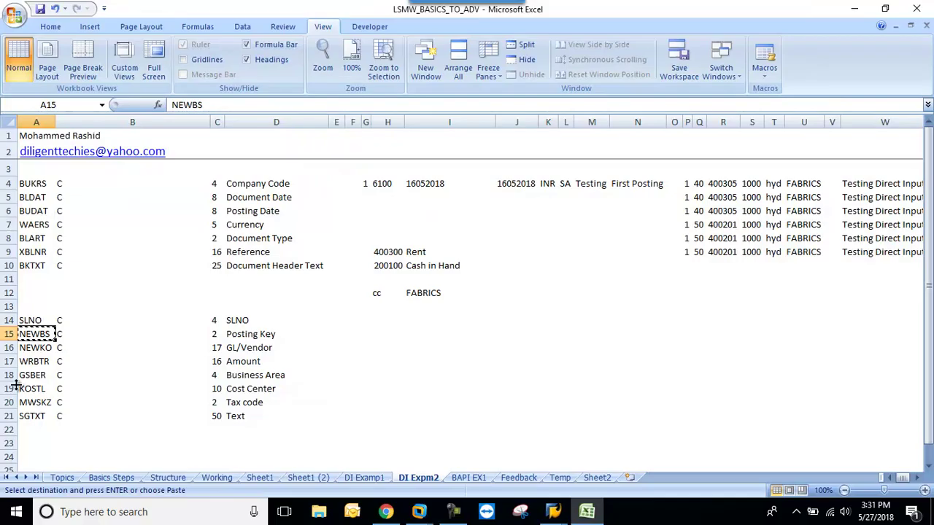
{"action": "left_click", "coordinate": [35, 349]}
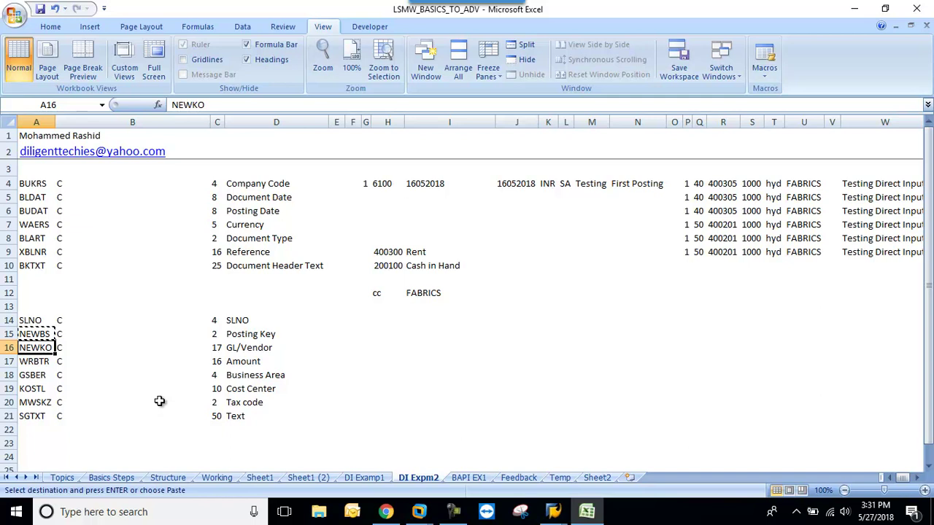
{"action": "left_click", "coordinate": [247, 349]}
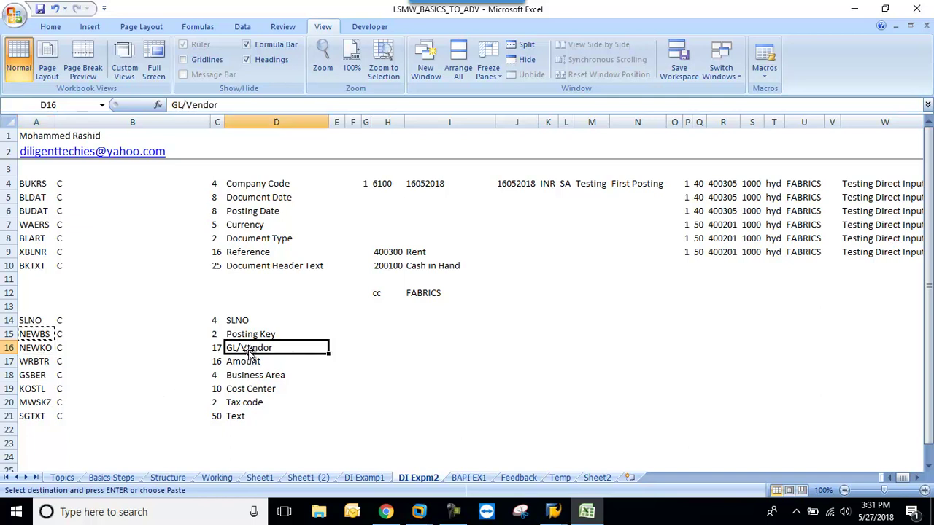
{"action": "left_click", "coordinate": [37, 349]}
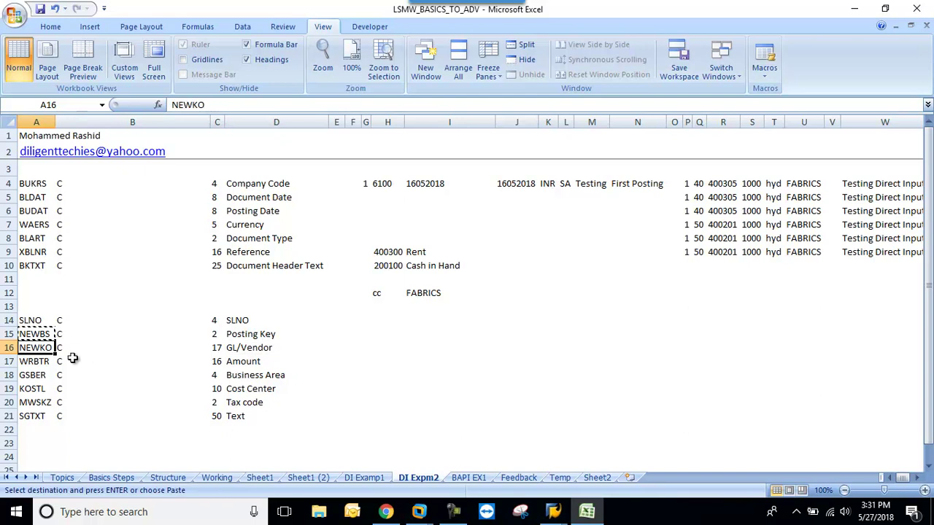
{"action": "left_click", "coordinate": [40, 361]}
{"action": "left_click", "coordinate": [33, 379]}
{"action": "left_click", "coordinate": [35, 389]}
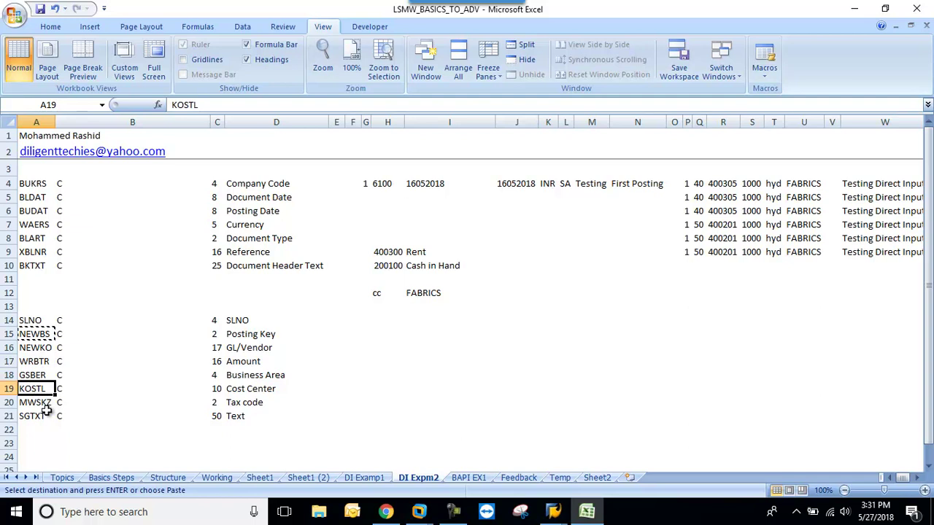
{"action": "left_click", "coordinate": [40, 402]}
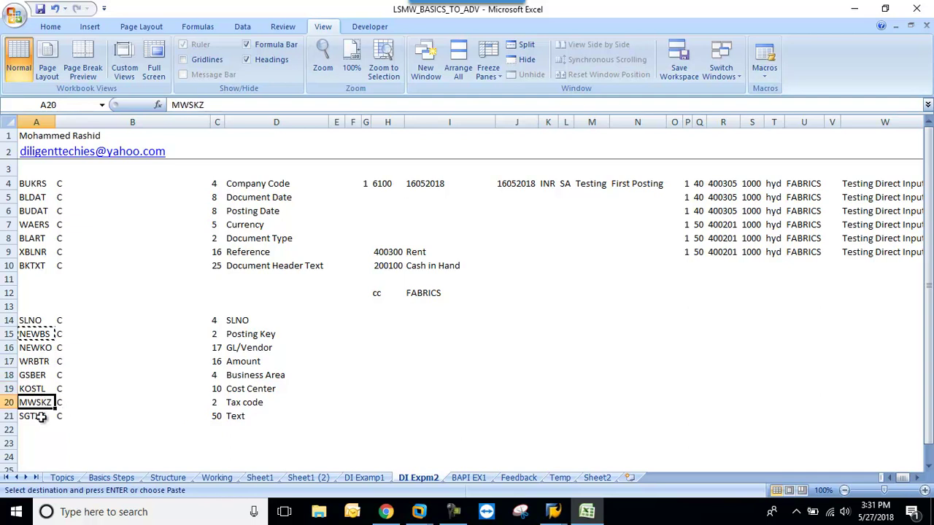
- Copy the field name SGTXT from the line item list and search the BBSEG components for it in SAP
{"action": "left_click", "coordinate": [43, 416]}
{"action": "key", "text": "ctrl+c"}
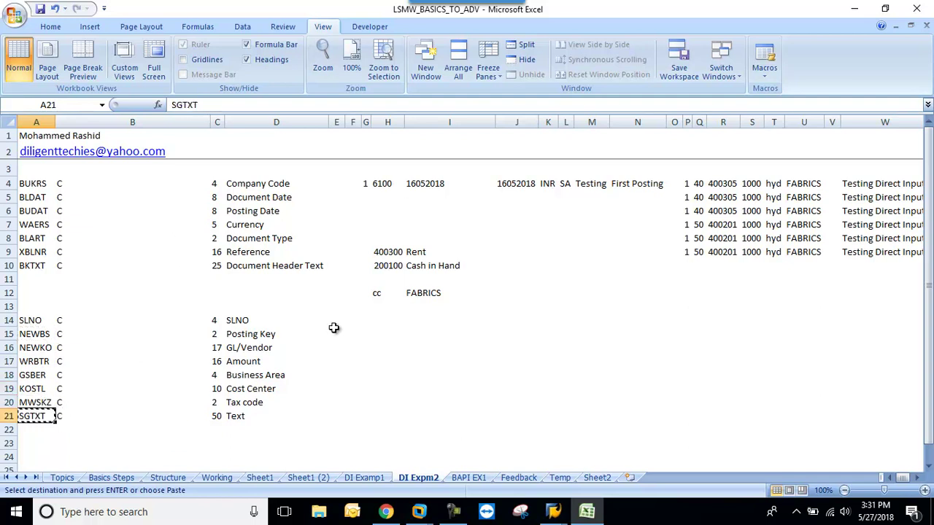
{"action": "mouse_move", "coordinate": [554, 512]}
{"action": "left_click", "coordinate": [693, 438]}
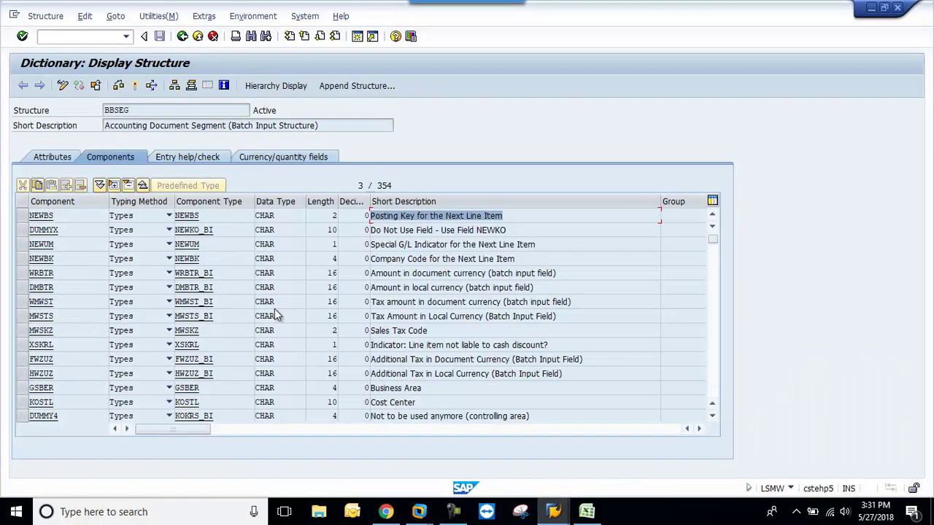
{"action": "key", "text": "ctrl+f"}
{"action": "key", "text": "ctrl+v"}
{"action": "key", "text": "Return"}
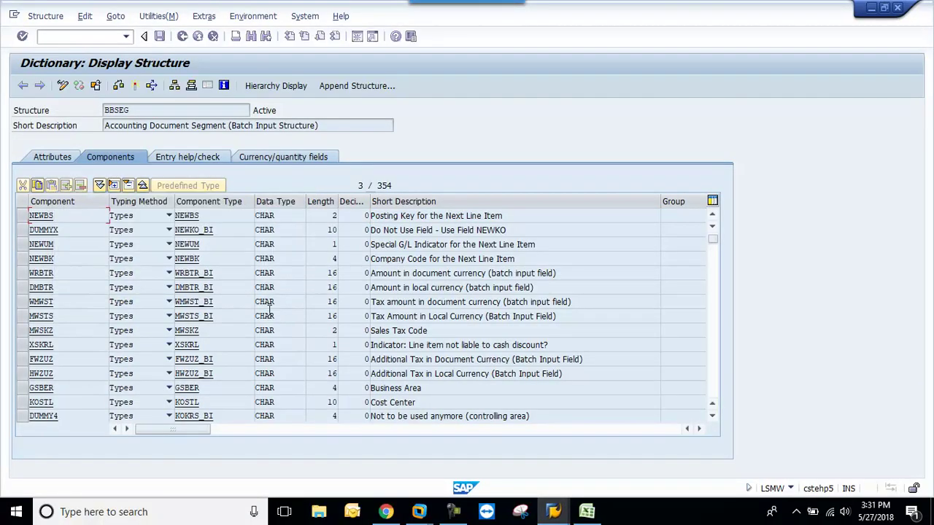
{"action": "double_click", "coordinate": [52, 215]}
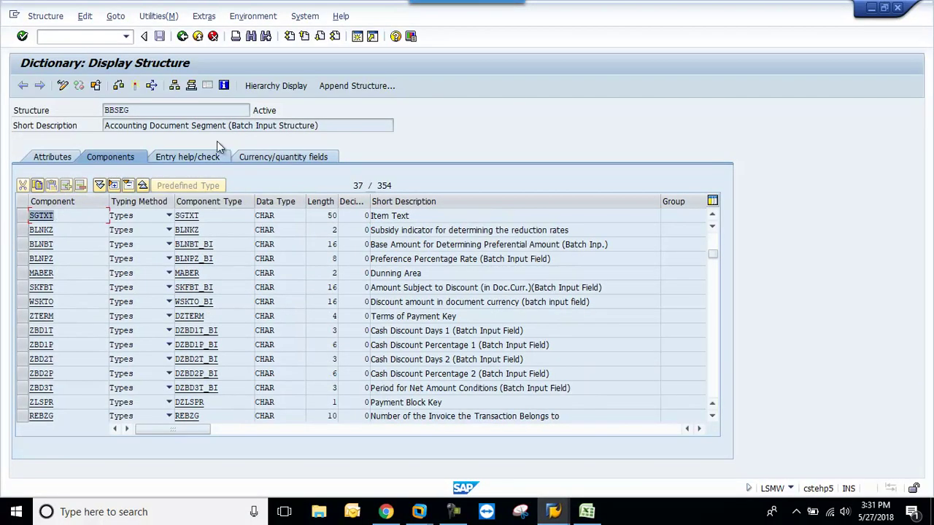
- Leave the BBSEG display and switch to the Excel workbook to review the types and lengths of the line item fields
{"action": "left_click", "coordinate": [182, 36]}
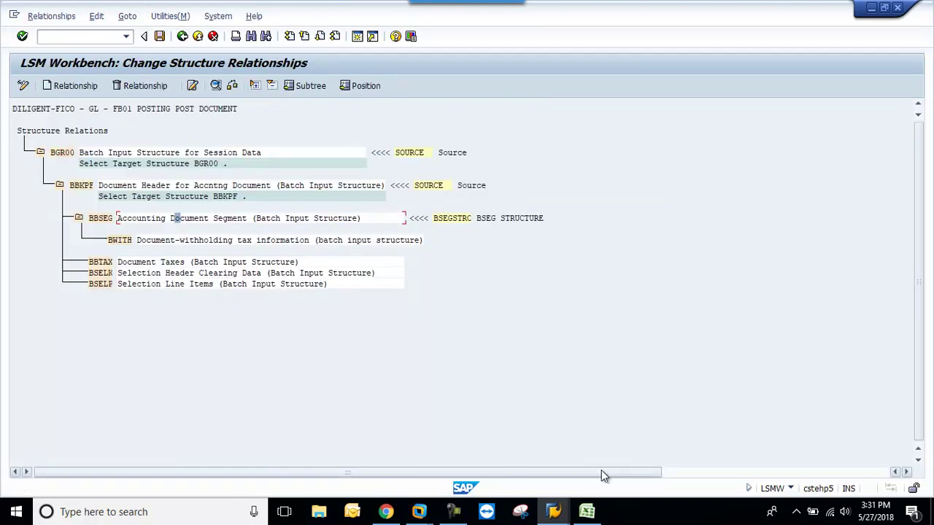
{"action": "left_click", "coordinate": [587, 512]}
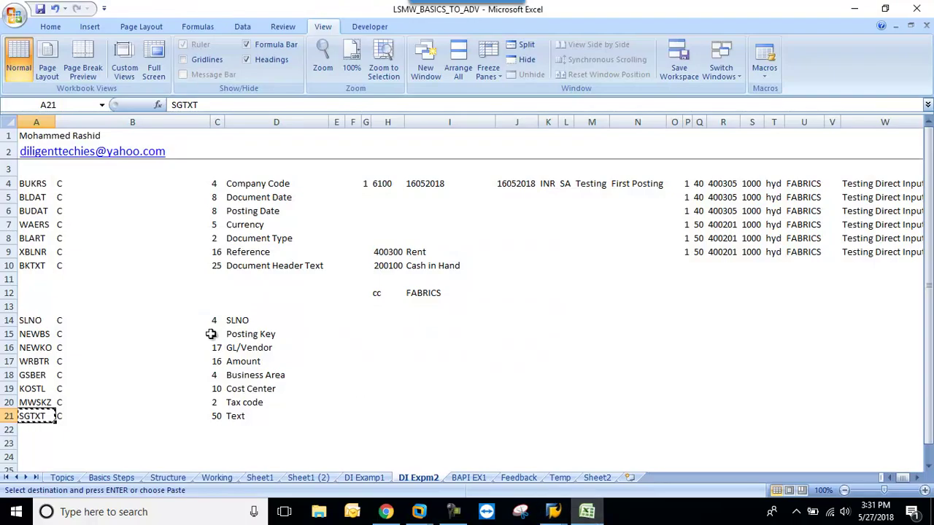
{"action": "left_click_drag", "start_coordinate": [208, 324], "coordinate": [213, 420]}
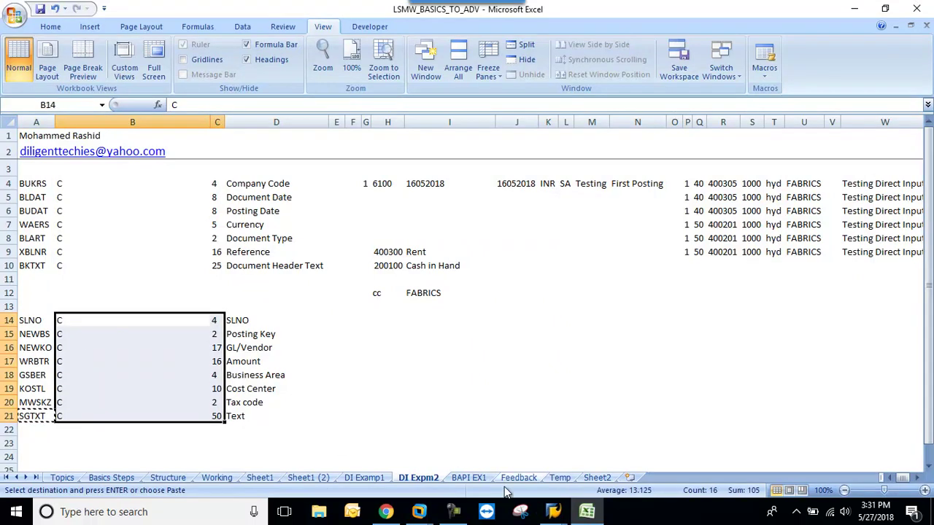
- Switch to SAP, display structure BBKPF and copy the block from STYPE to KURSF covering component names through lengths
{"action": "left_click", "coordinate": [554, 512]}
{"action": "left_click", "coordinate": [686, 460]}
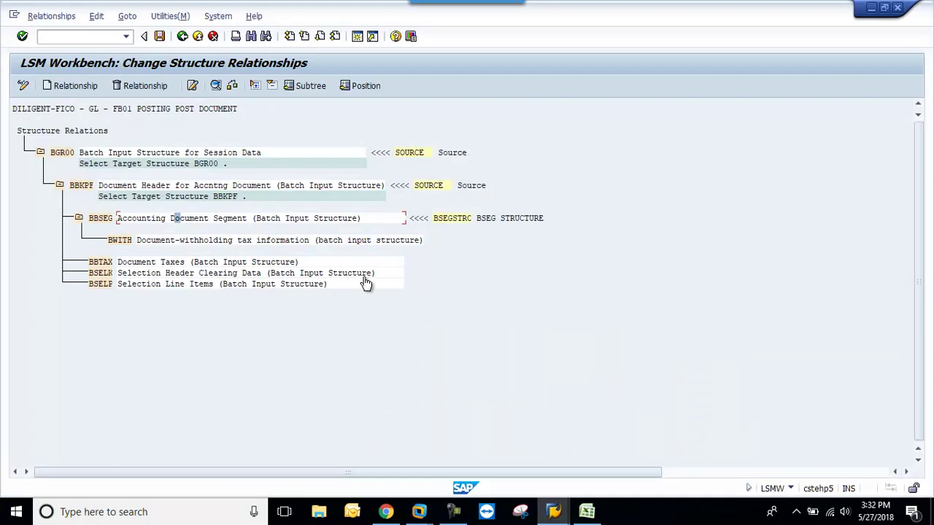
{"action": "double_click", "coordinate": [193, 197]}
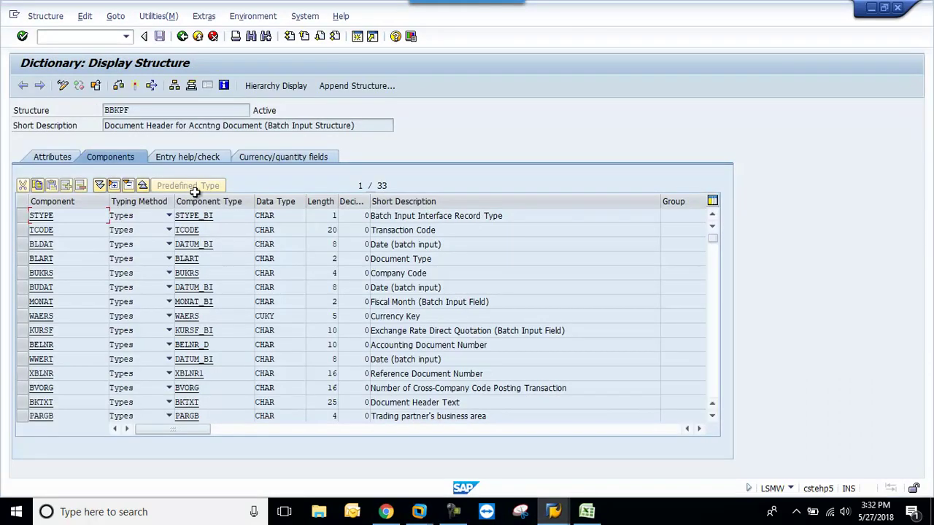
{"action": "left_click", "coordinate": [322, 217]}
{"action": "key", "text": "ctrl+y"}
{"action": "left_click_drag", "start_coordinate": [29, 216], "coordinate": [325, 331]}
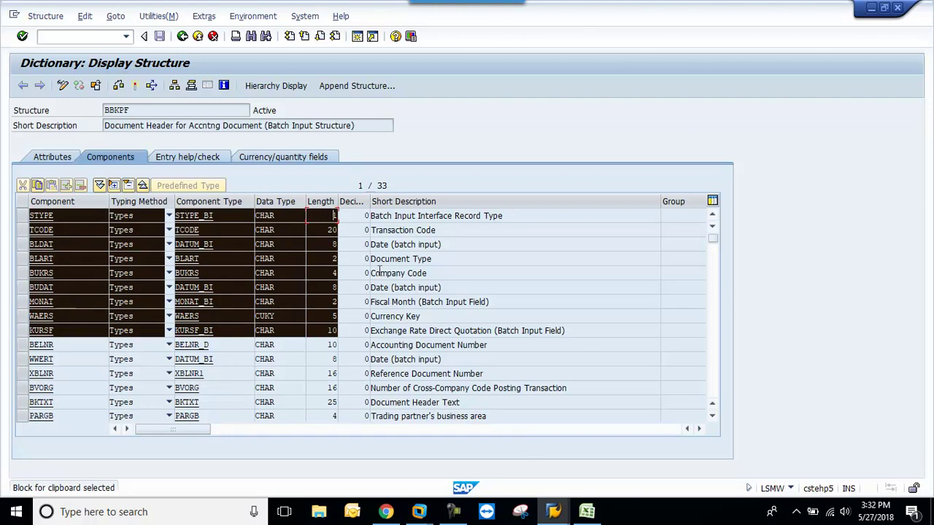
{"action": "key", "text": "ctrl+c"}
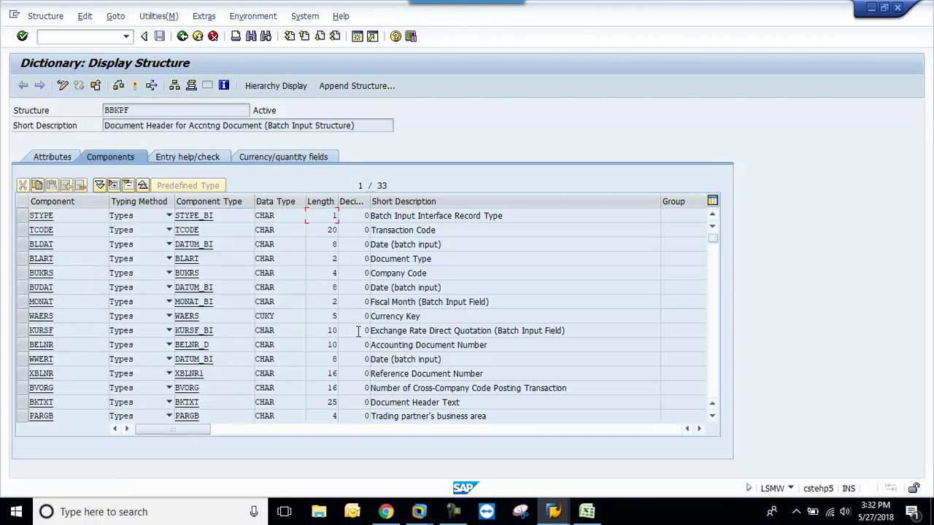
- Return to the LSMW process steps and open Maintain Source Fields for the FB01 POSTING object
{"action": "left_click", "coordinate": [45, 16]}
{"action": "key", "text": "Escape"}
{"action": "left_click", "coordinate": [181, 37]}
{"action": "left_click", "coordinate": [182, 37]}
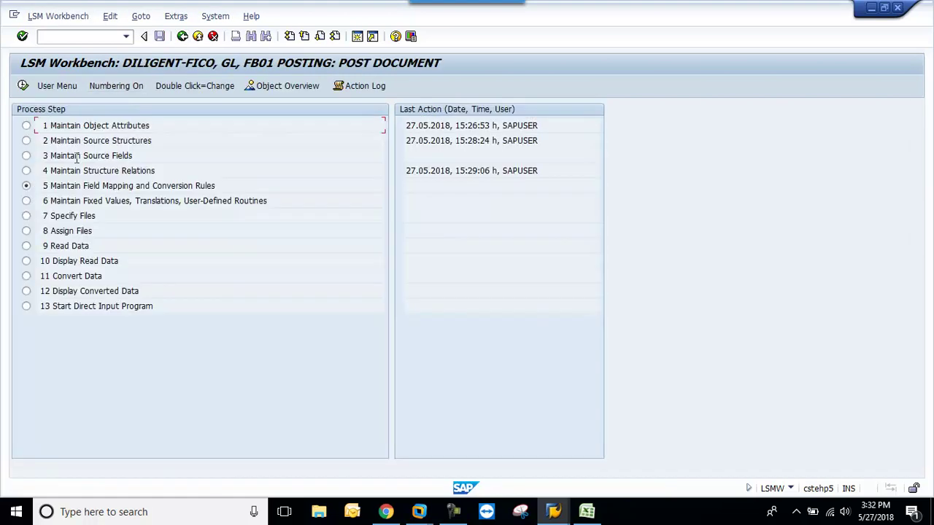
{"action": "left_click", "coordinate": [27, 155]}
{"action": "left_click", "coordinate": [22, 85]}
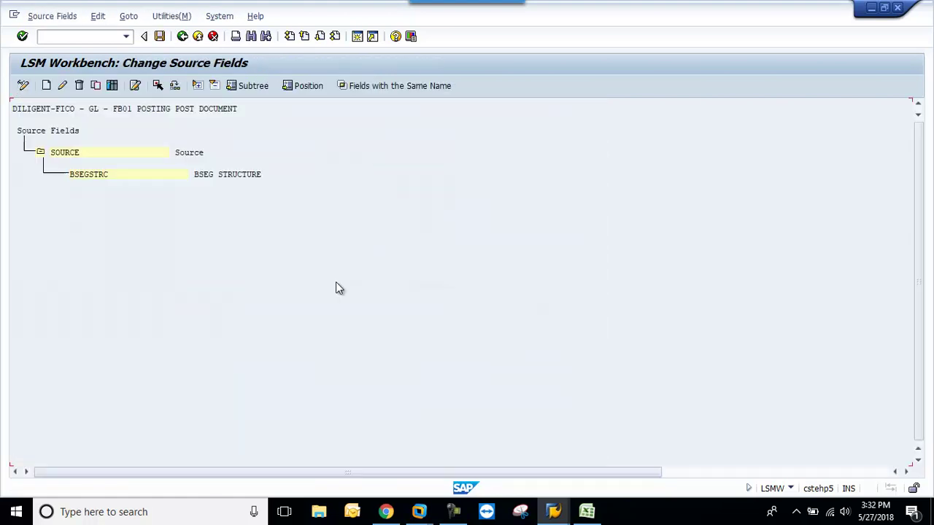
- Switch to the Excel workbook and select the SLNO field name in the line item list
{"action": "left_click", "coordinate": [587, 511]}
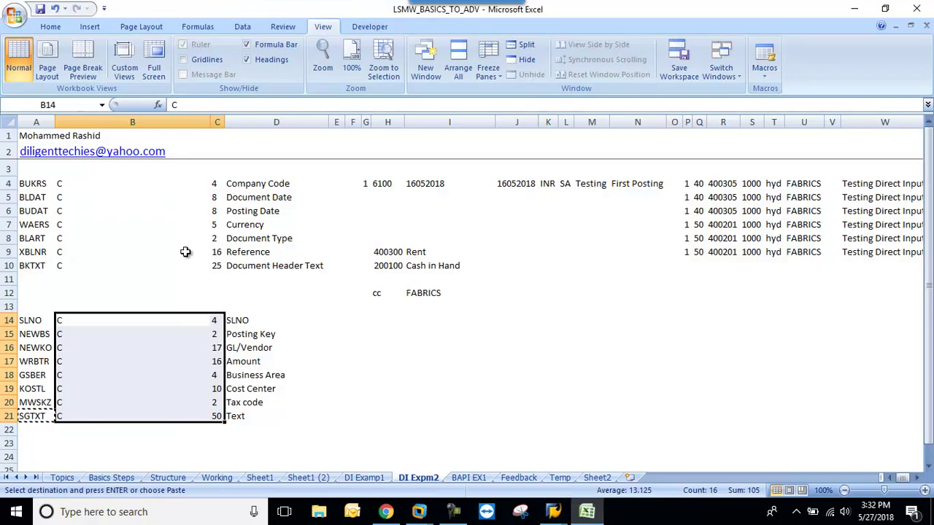
{"action": "left_click", "coordinate": [38, 187]}
{"action": "left_click", "coordinate": [38, 321]}
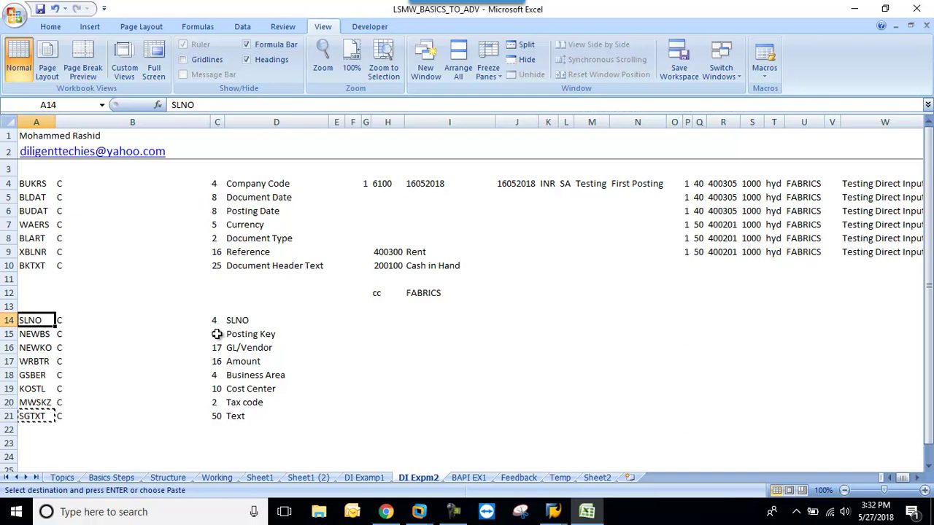
{"action": "type", "text": "Ide"}
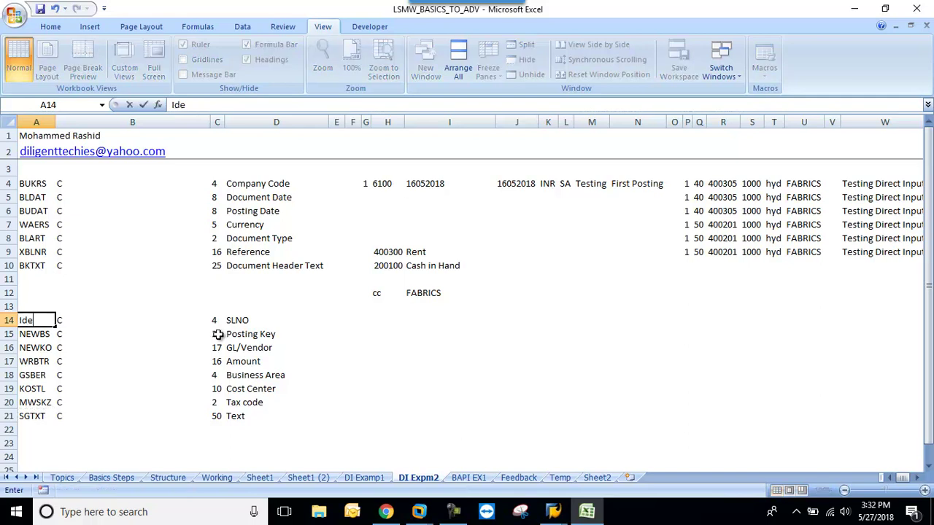
{"action": "key", "text": "super"}
{"action": "type", "text": "n"}
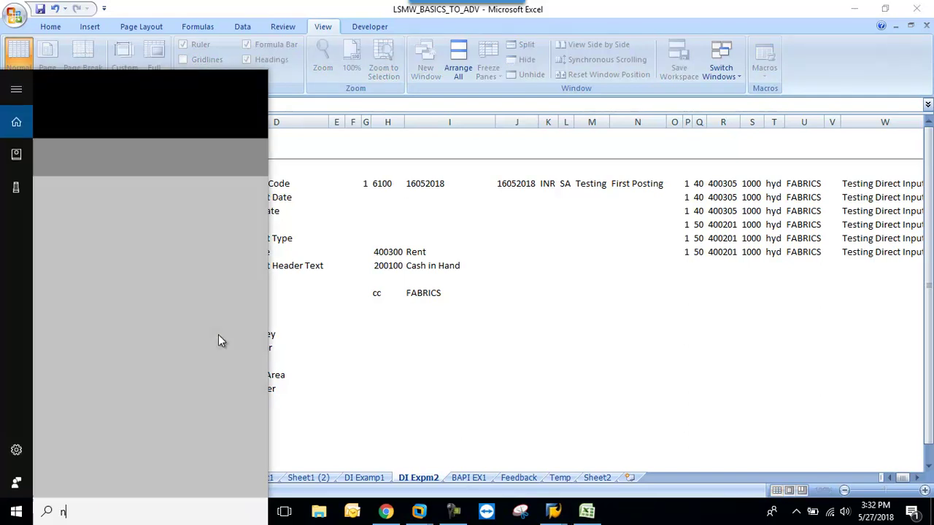
{"action": "key", "text": "Escape"}
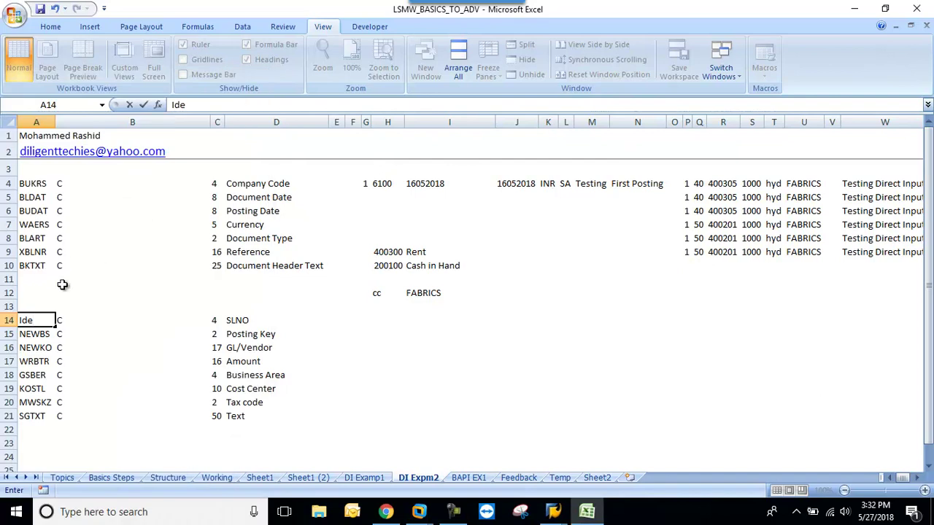
{"action": "key", "text": "BackSpace"}
{"action": "key", "text": "BackSpace"}
{"action": "key", "text": "Return"}
{"action": "key", "text": "Up"}
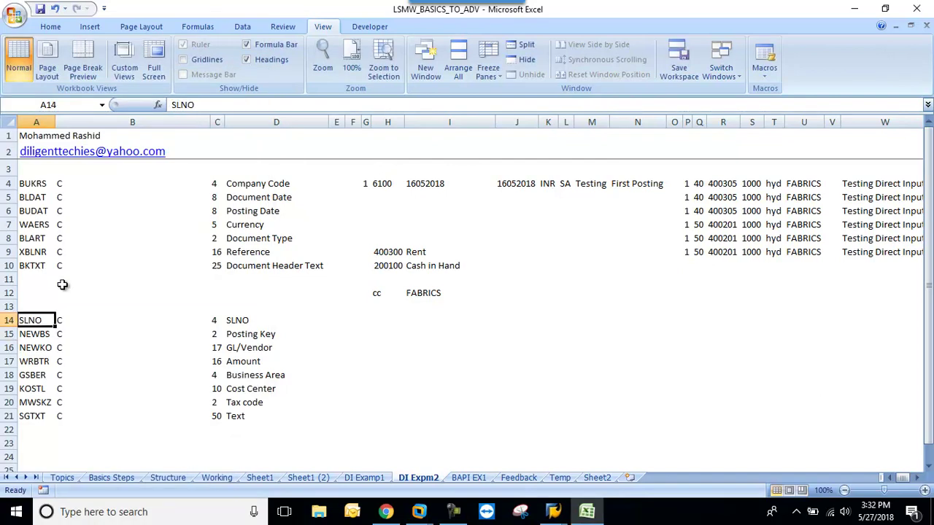
- Copy the SLNO row with its type, length and description into row 3, above the BUKRS header field
{"action": "key", "text": "shift+Right"}
{"action": "key", "text": "shift+Right"}
{"action": "key", "text": "shift+Right"}
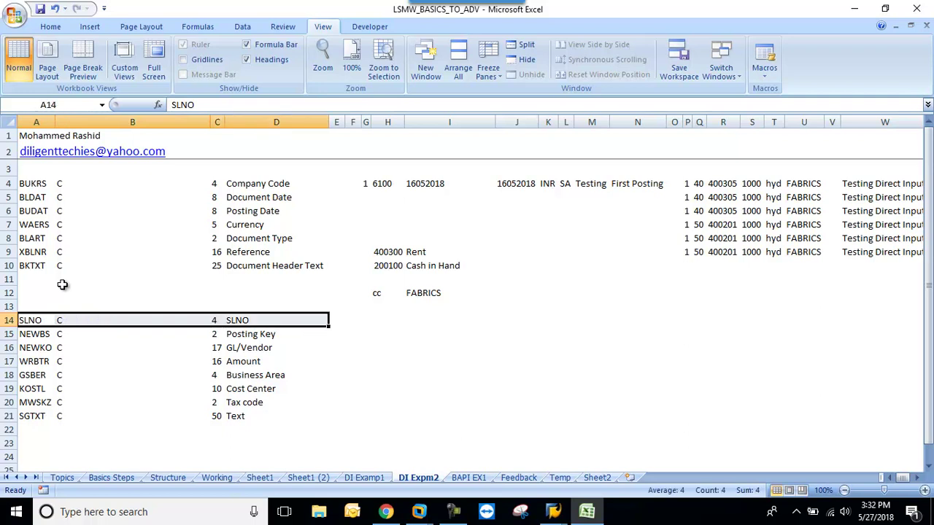
{"action": "key", "text": "ctrl+c"}
{"action": "key", "text": "Up"}
{"action": "key", "text": "Up"}
{"action": "key", "text": "Up"}
{"action": "key", "text": "Up"}
{"action": "key", "text": "Up"}
{"action": "key", "text": "Up"}
{"action": "key", "text": "Up"}
{"action": "key", "text": "Up"}
{"action": "key", "text": "Up"}
{"action": "key", "text": "Up"}
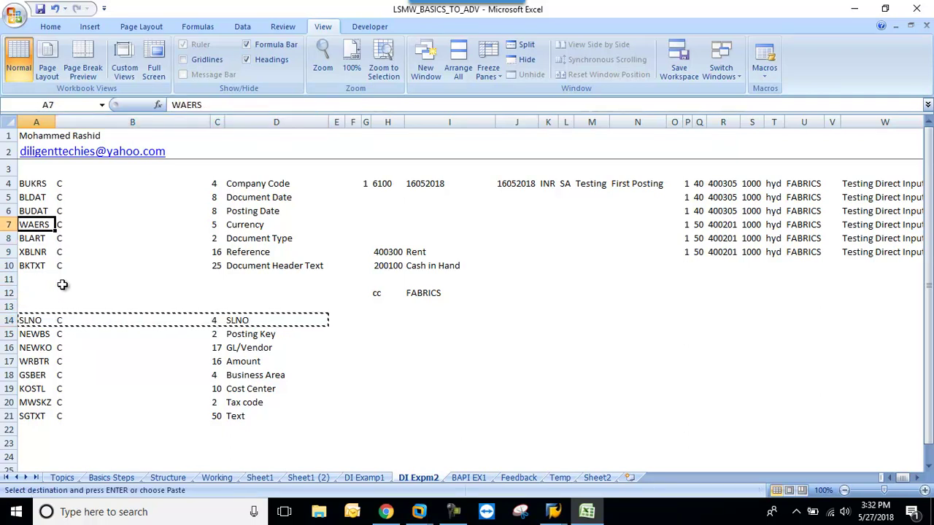
{"action": "key", "text": "Up"}
{"action": "key", "text": "Return"}
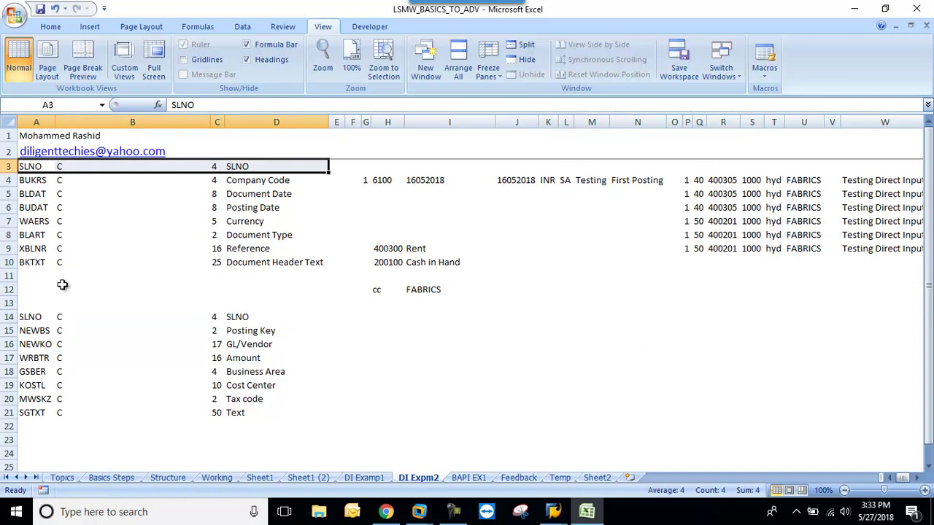
- Copy the names, types and lengths of the header fields SLNO through BKTXT, cells A3 to C10
{"action": "key", "text": "Right"}
{"action": "key", "text": "Left"}
{"action": "key", "text": "shift+Down"}
{"action": "key", "text": "shift+Down"}
{"action": "key", "text": "shift+Down"}
{"action": "key", "text": "shift+Down"}
{"action": "key", "text": "shift+Down"}
{"action": "key", "text": "shift+Down"}
{"action": "key", "text": "shift+Down"}
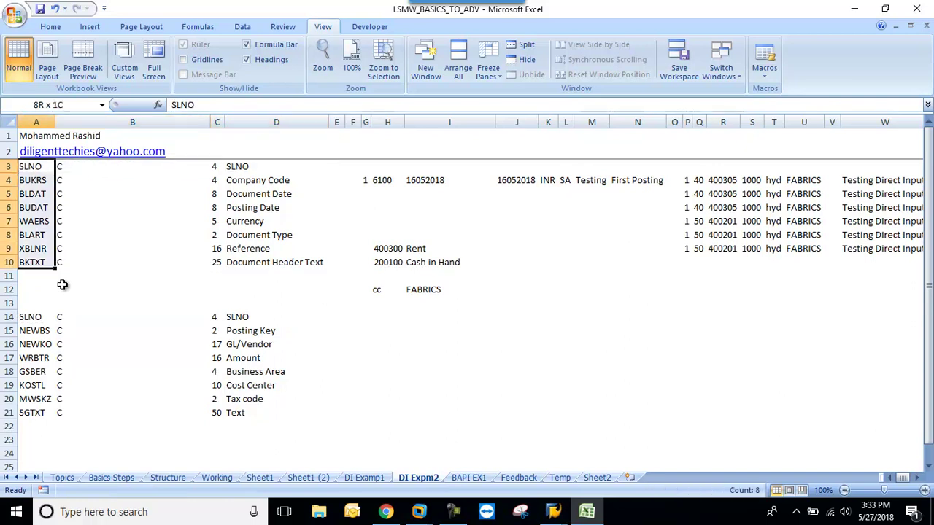
{"action": "key", "text": "shift+Right"}
{"action": "key", "text": "shift+Right"}
{"action": "key", "text": "ctrl+c"}
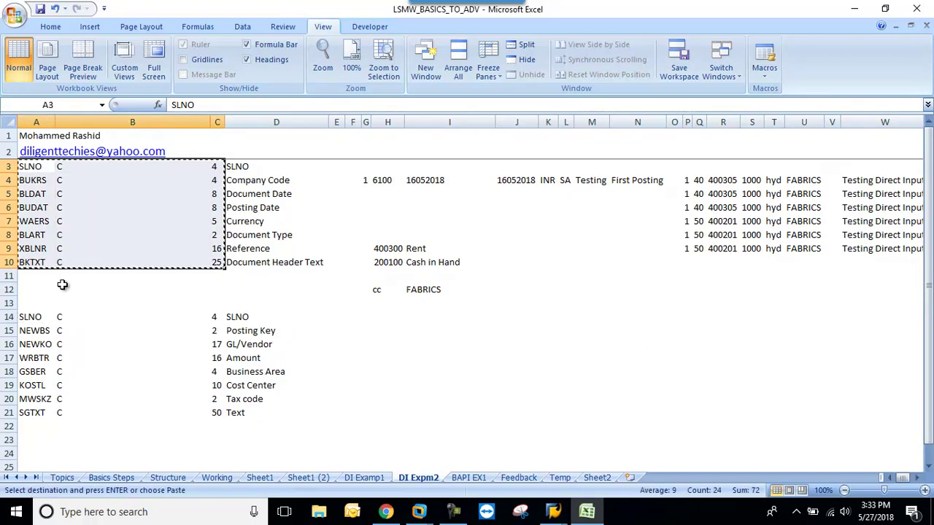
- Switch to SAP, paste the copied header fields into the field table of source structure SOURCE and save them
{"action": "mouse_move", "coordinate": [555, 512]}
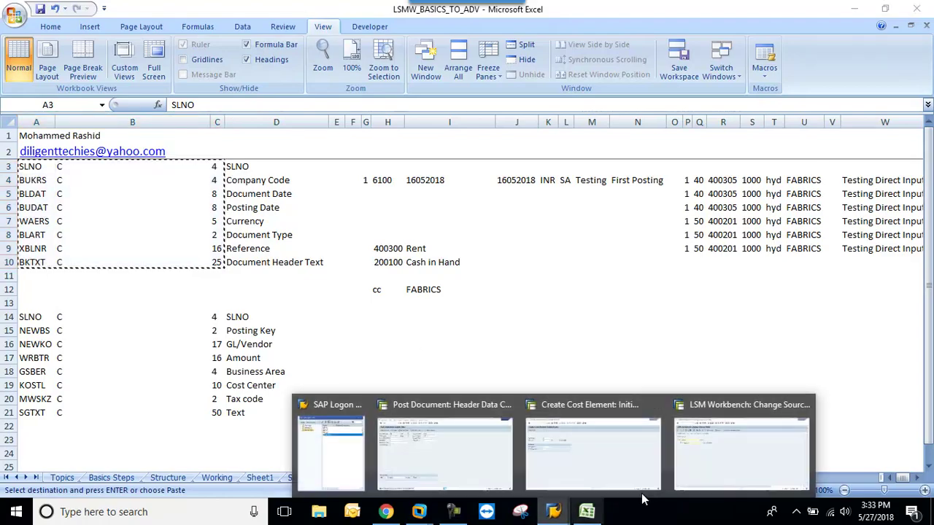
{"action": "left_click", "coordinate": [742, 438]}
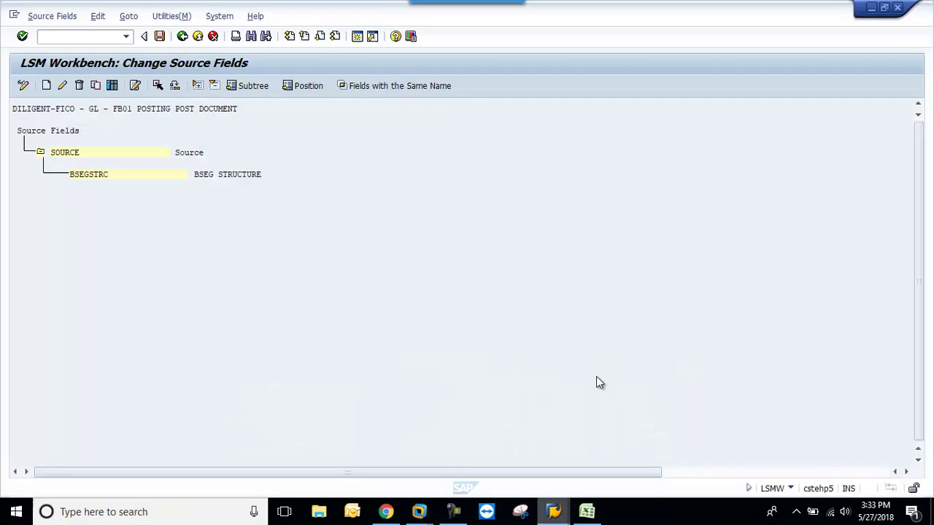
{"action": "left_click", "coordinate": [112, 85]}
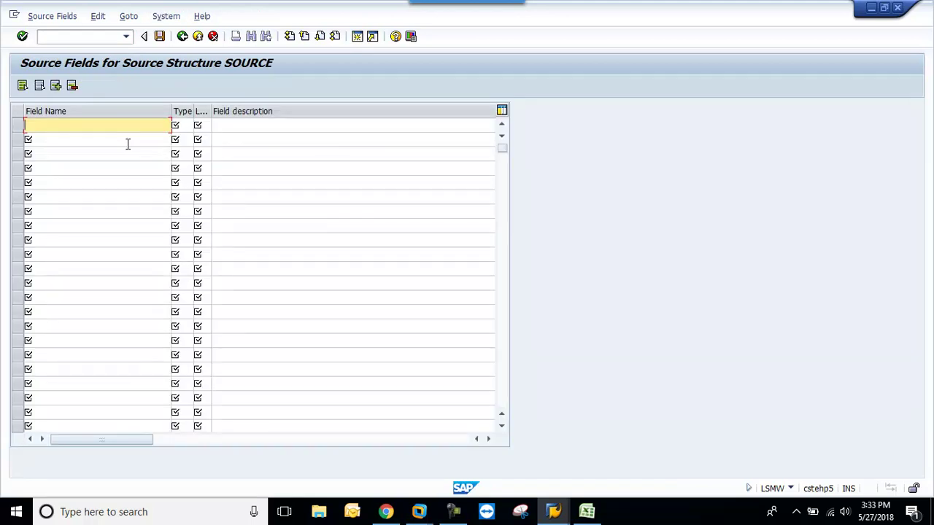
{"action": "key", "text": "ctrl+v"}
{"action": "key", "text": "Return"}
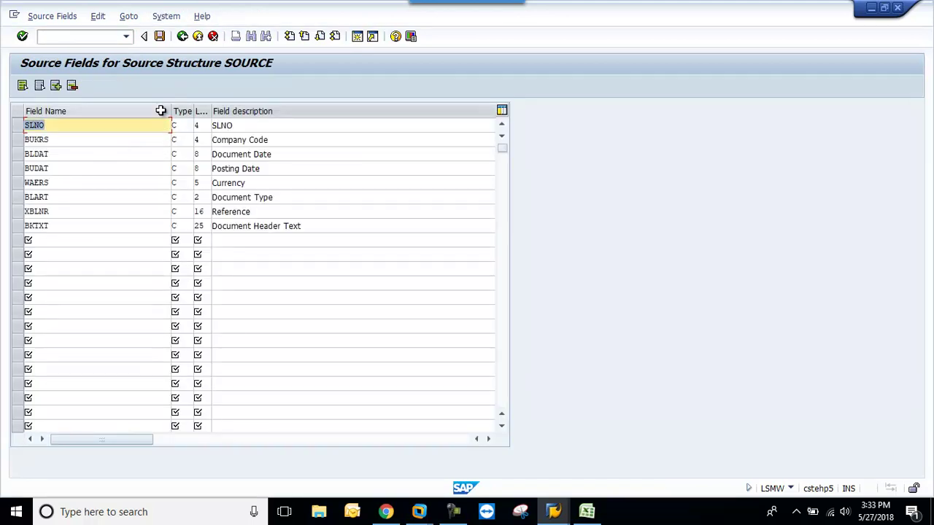
{"action": "left_click", "coordinate": [159, 37]}
{"action": "left_click", "coordinate": [182, 36]}
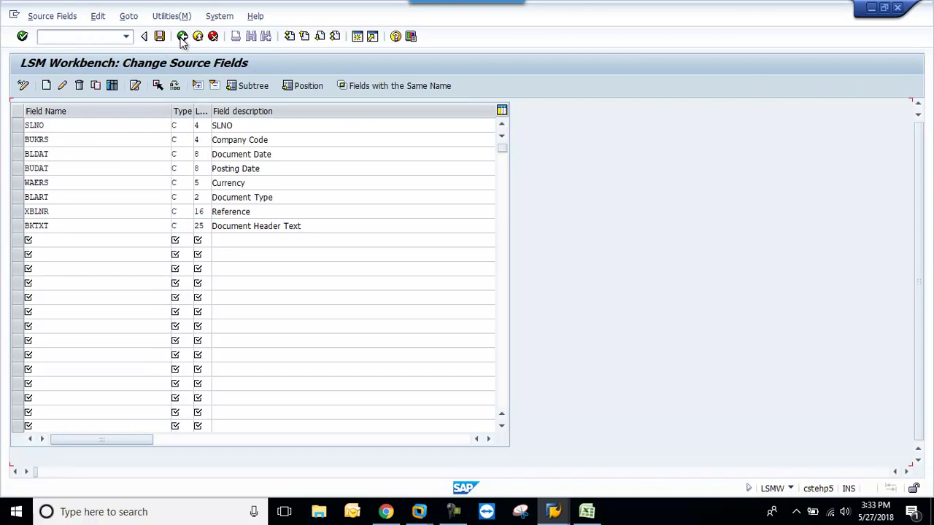
- Open the BSEGSTRC field table, then switch to Excel and copy the line item fields SLNO through SGTXT with types and lengths
{"action": "left_click", "coordinate": [112, 86]}
{"action": "key", "text": "alt+Tab"}
{"action": "left_click_drag", "start_coordinate": [40, 317], "coordinate": [212, 413]}
{"action": "key", "text": "ctrl+c"}
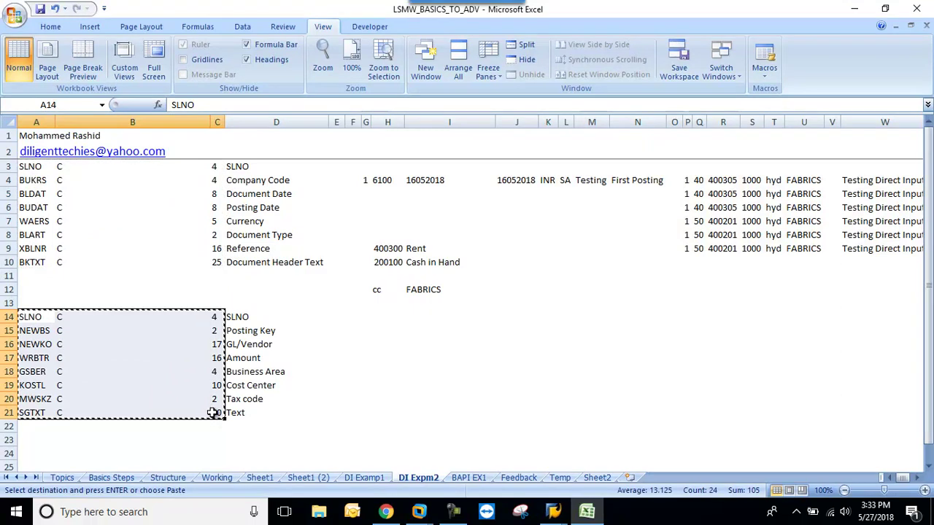
- Switch to SAP, paste the line item fields into source structure BSEGSTRC, save and return to the LSMW process steps
{"action": "left_click", "coordinate": [553, 511]}
{"action": "left_click", "coordinate": [742, 445]}
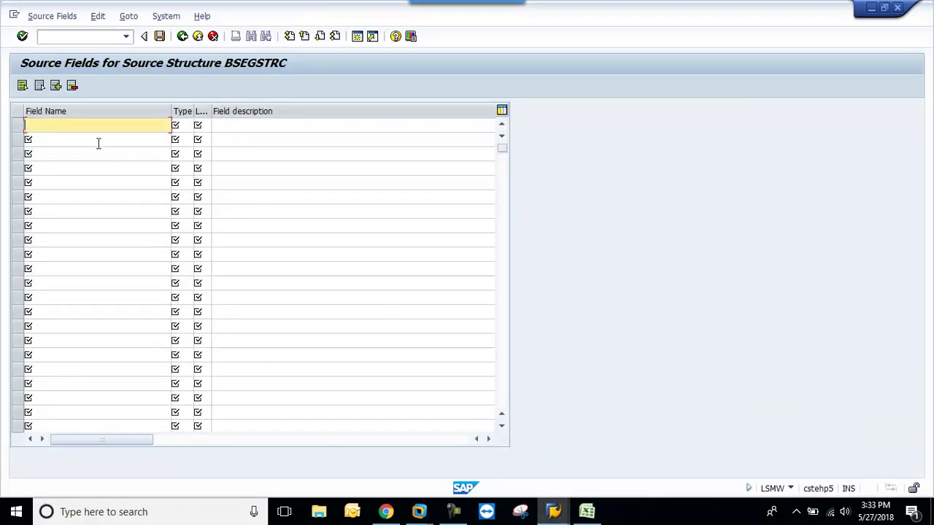
{"action": "key", "text": "ctrl+v"}
{"action": "left_click", "coordinate": [159, 37]}
{"action": "left_click", "coordinate": [183, 36]}
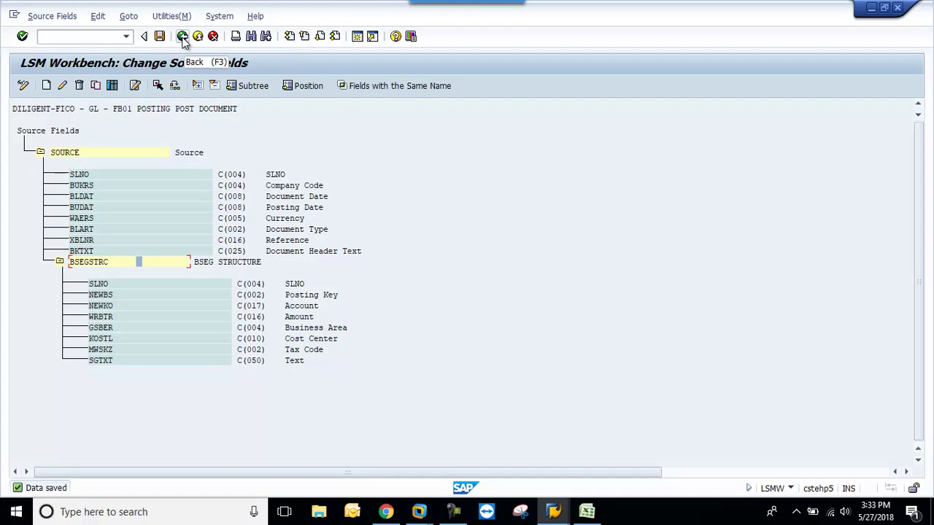
{"action": "left_click", "coordinate": [182, 36]}
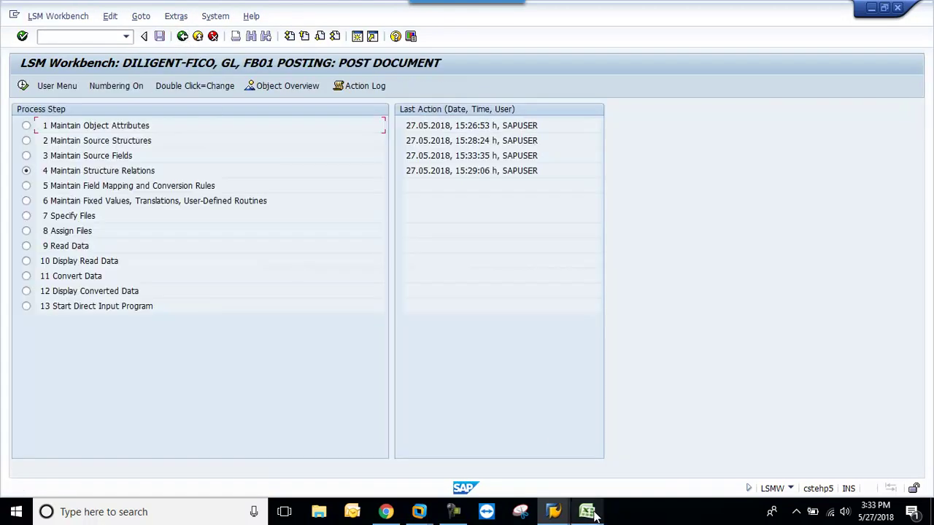
- Switch to the Excel workbook and copy the header field descriptions SLNO through Document Header Text from the DI Expm2 sheet
{"action": "left_click", "coordinate": [592, 513]}
{"action": "left_click", "coordinate": [597, 478]}
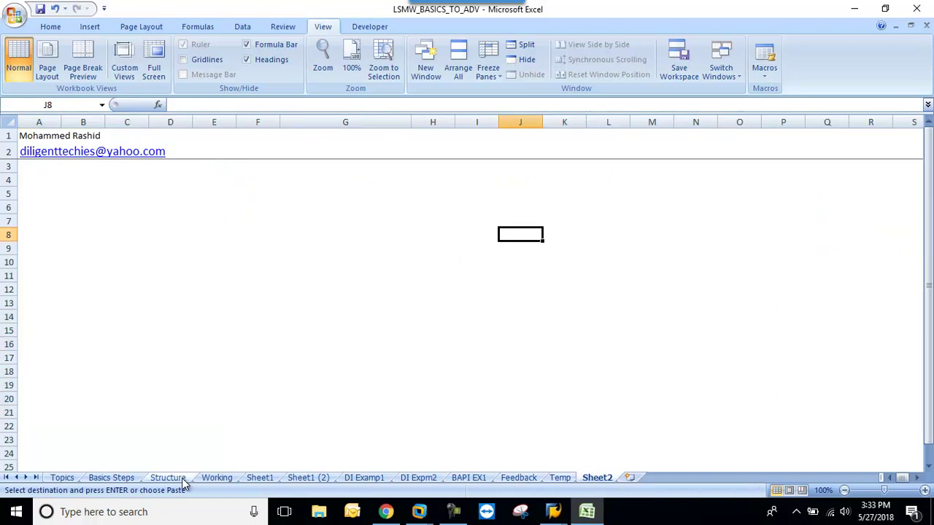
{"action": "left_click", "coordinate": [418, 478]}
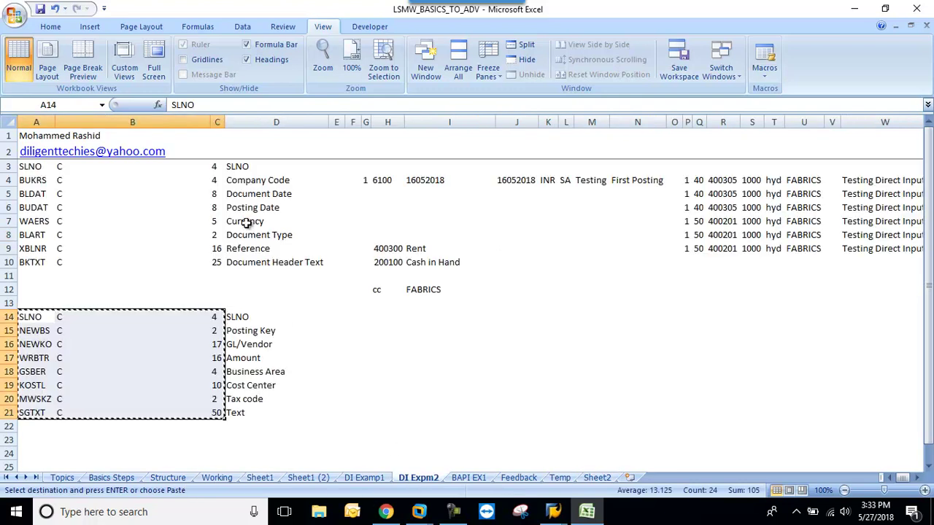
{"action": "left_click_drag", "start_coordinate": [241, 166], "coordinate": [270, 259]}
{"action": "key", "text": "ctrl+c"}
- Paste the descriptions transposed into Sheet2 starting at cell B6 and fit column G to its contents
{"action": "left_click", "coordinate": [597, 478]}
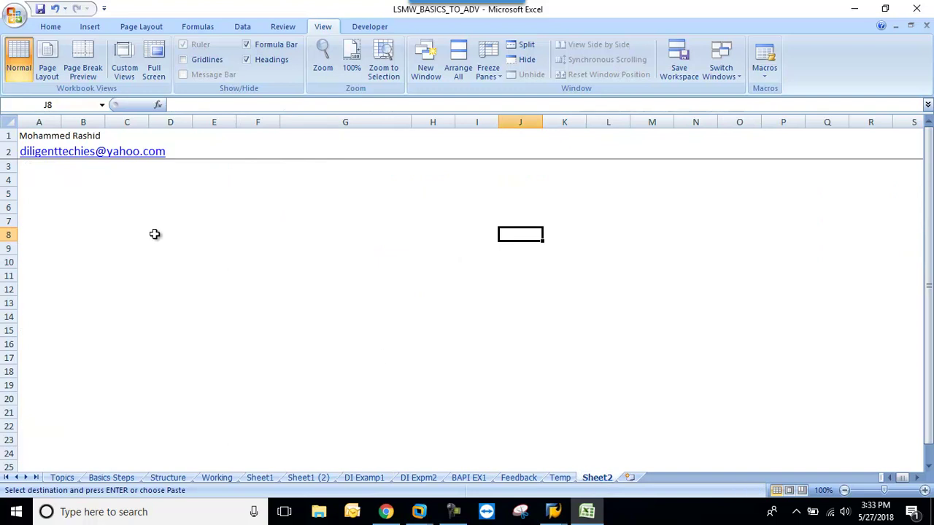
{"action": "left_click", "coordinate": [70, 208]}
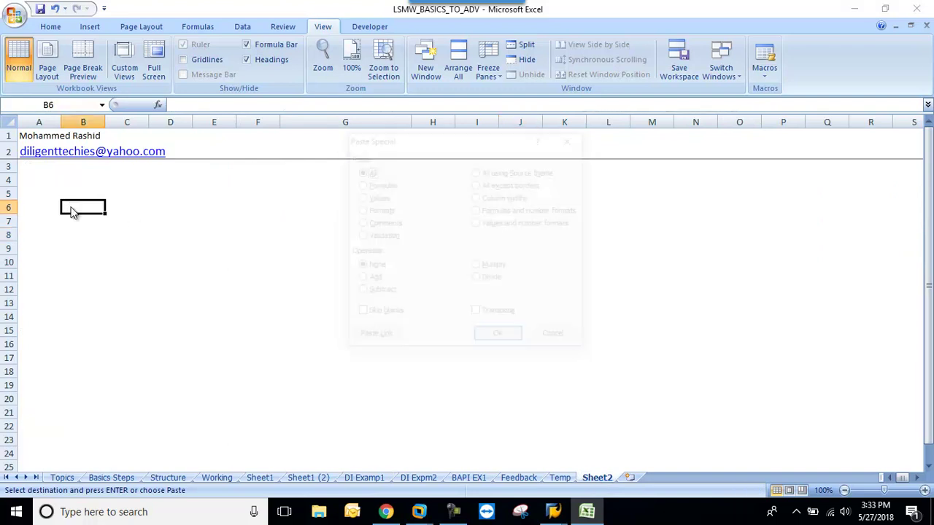
{"action": "key", "text": "ctrl+alt+v"}
{"action": "key", "text": "alt+e"}
{"action": "key", "text": "Return"}
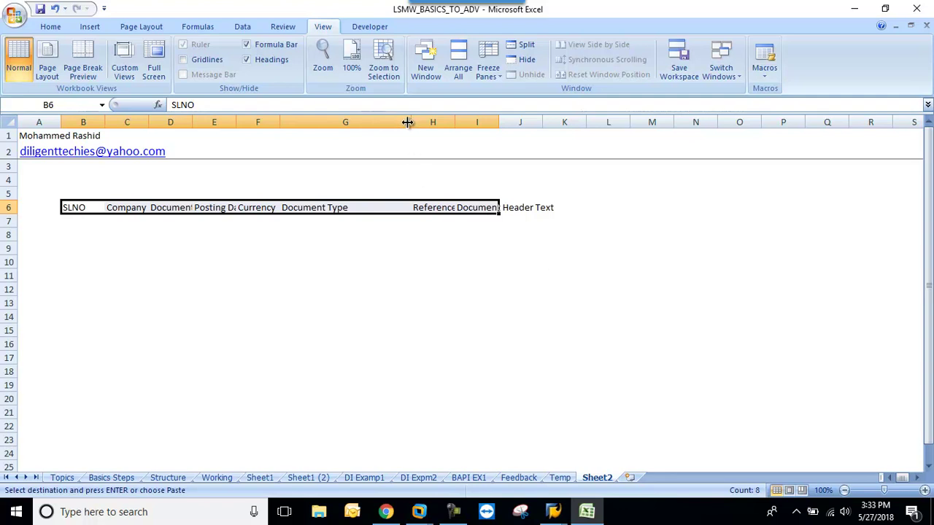
{"action": "double_click", "coordinate": [412, 122]}
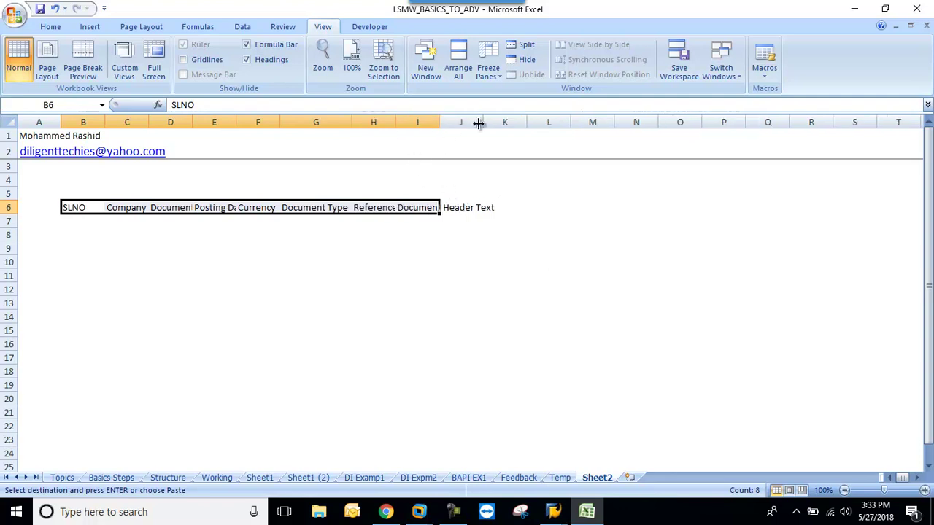
- Copy the line item field descriptions SLNO through Text from the DI Expm2 sheet
{"action": "left_click", "coordinate": [472, 249]}
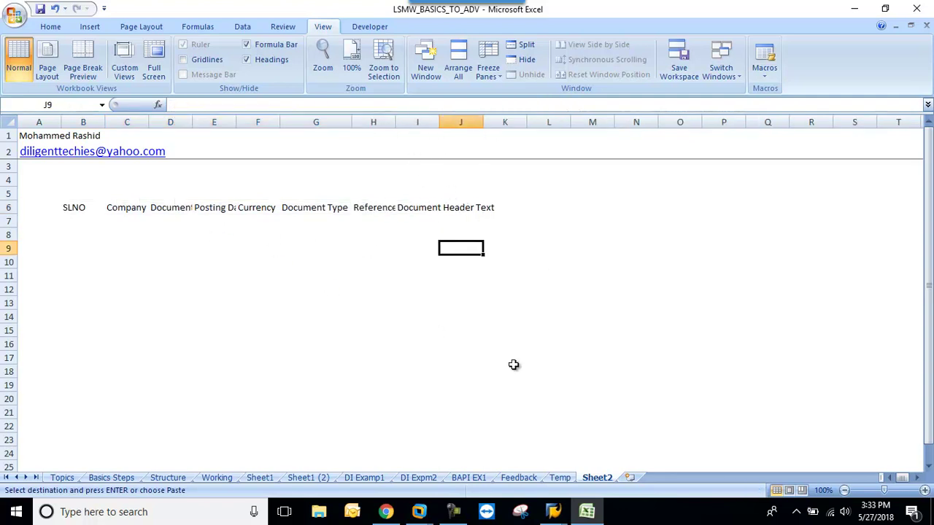
{"action": "left_click", "coordinate": [418, 478]}
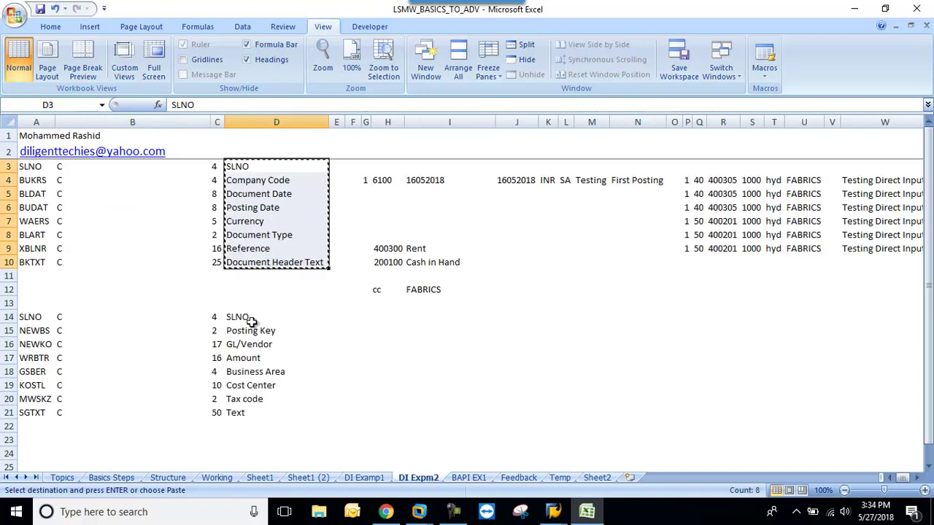
{"action": "left_click_drag", "start_coordinate": [237, 319], "coordinate": [244, 411]}
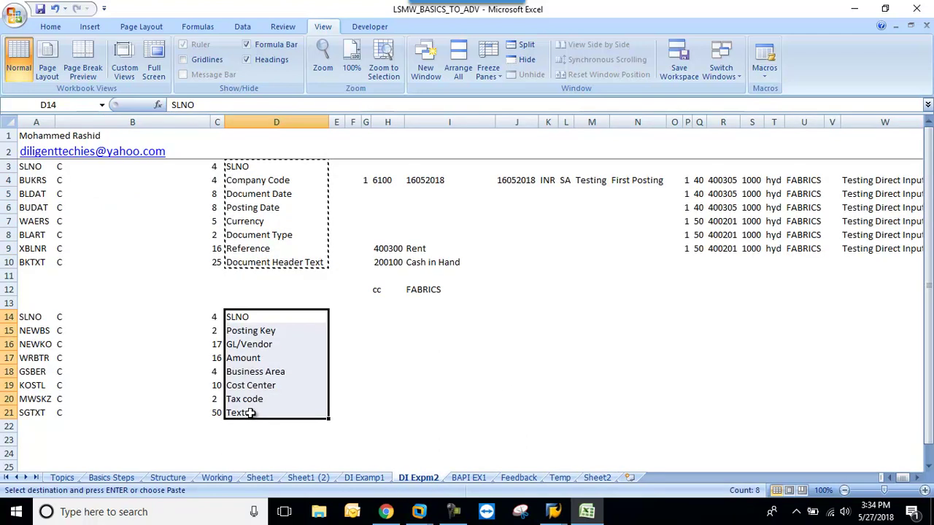
{"action": "key", "text": "ctrl+c"}
{"action": "left_click", "coordinate": [597, 477]}
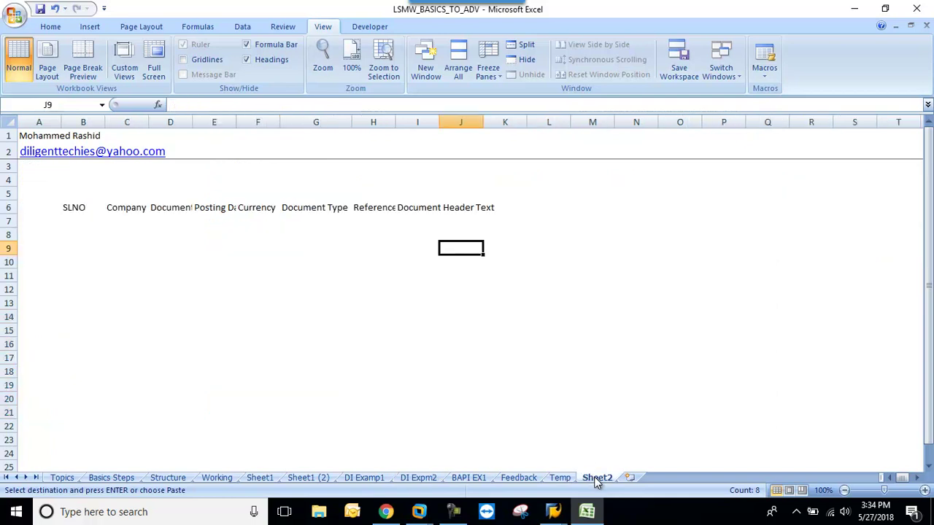
{"action": "left_click", "coordinate": [575, 205]}
{"action": "type", "text": "V"}
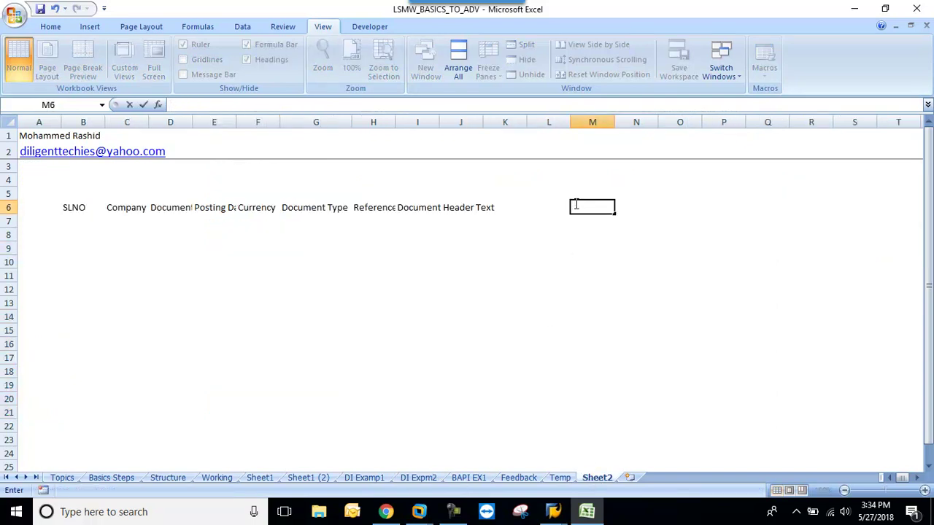
{"action": "left_click", "coordinate": [560, 293]}
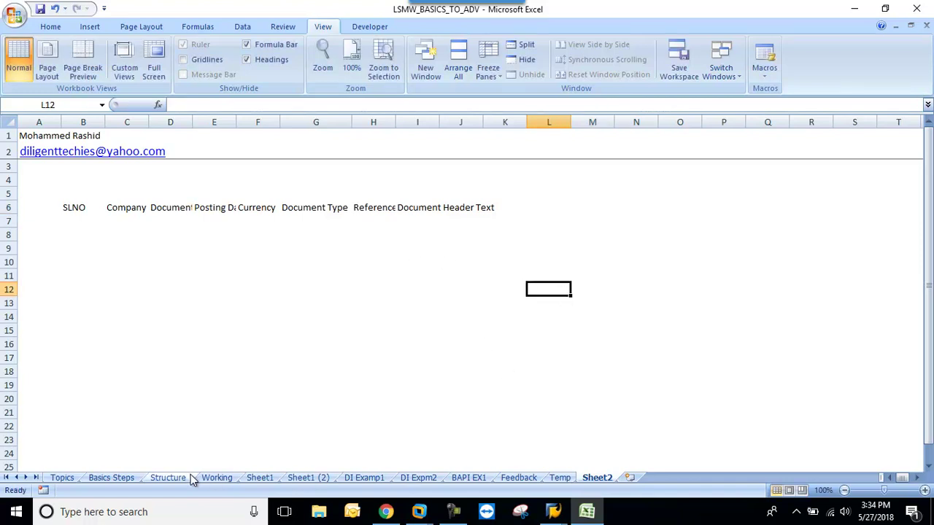
- Copy the line item descriptions from DI Expm2 again and paste them transposed into Sheet2 starting at cell B16
{"action": "left_click", "coordinate": [428, 478]}
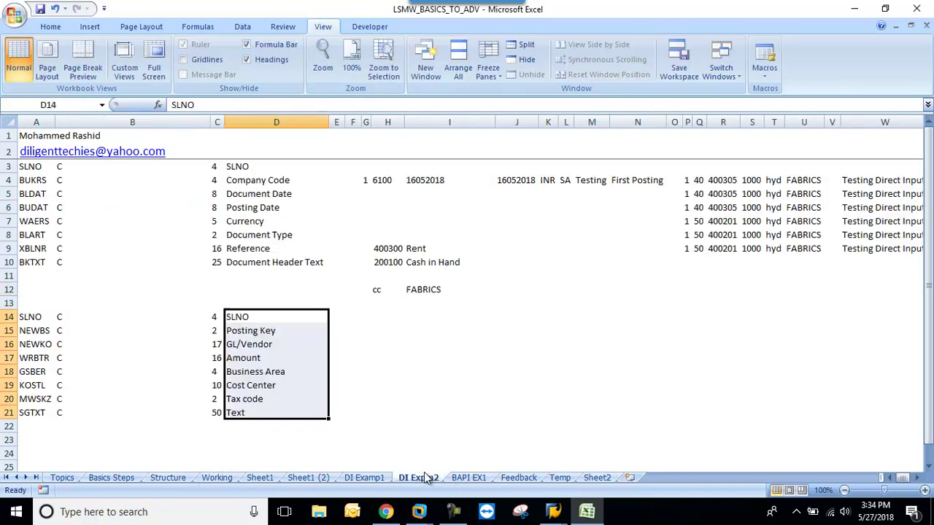
{"action": "key", "text": "ctrl+c"}
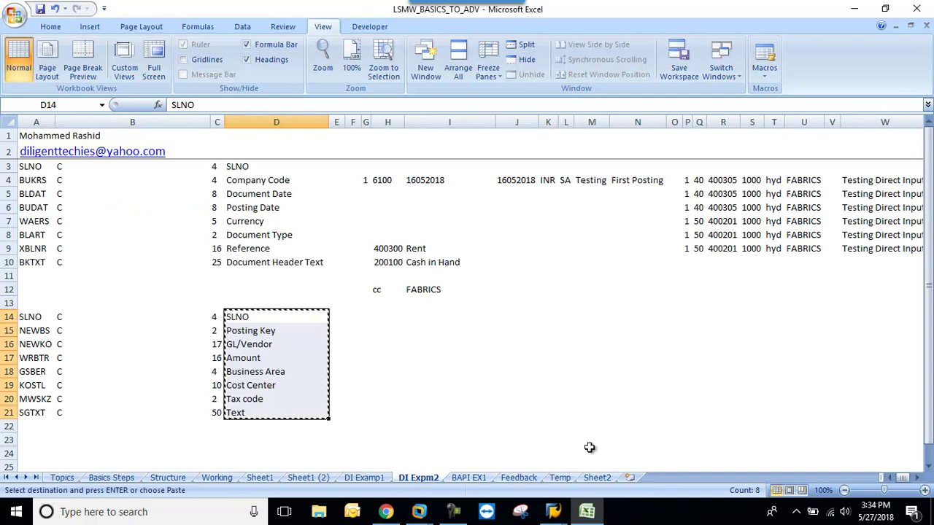
{"action": "left_click", "coordinate": [597, 477]}
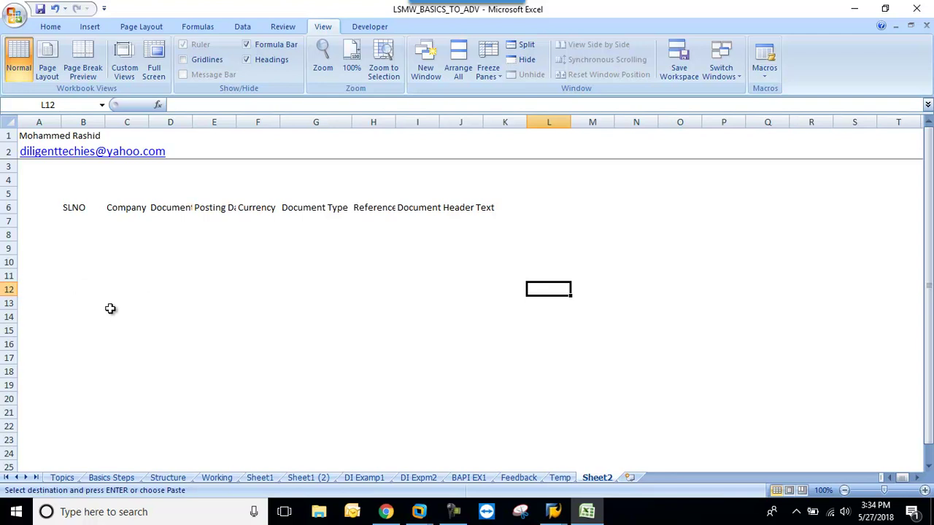
{"action": "scroll", "coordinate": [106, 329], "scroll_direction": "down", "scroll_amount": 1}
{"action": "left_click", "coordinate": [79, 301]}
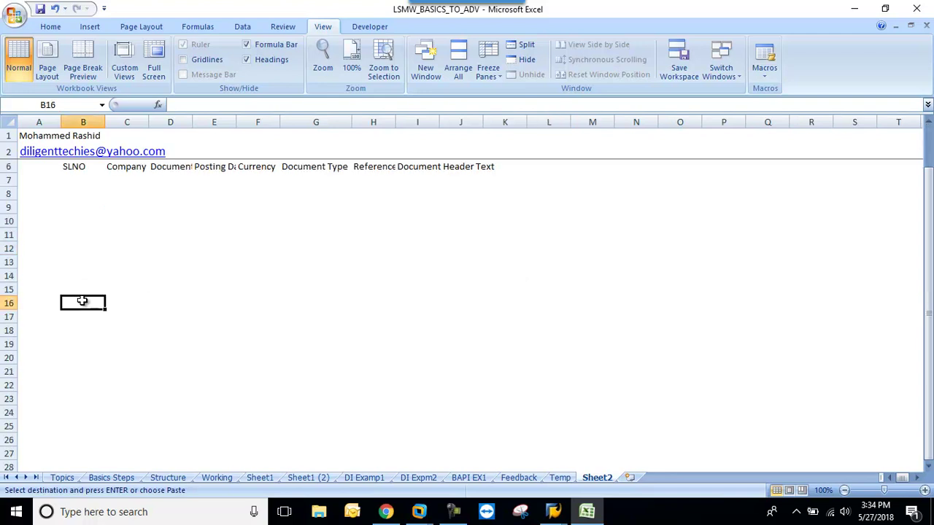
{"action": "key", "text": "ctrl+alt+v"}
{"action": "key", "text": "alt+e"}
{"action": "key", "text": "Return"}
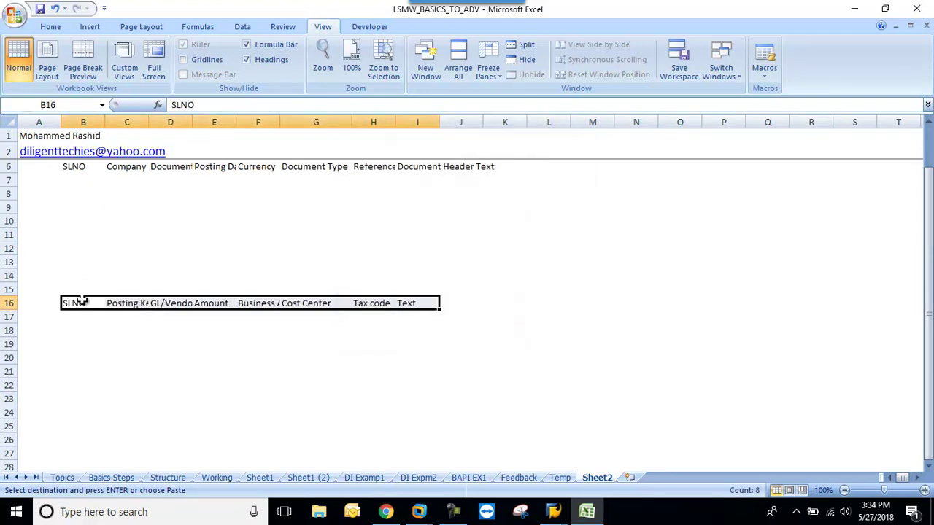
{"action": "left_click", "coordinate": [205, 272]}
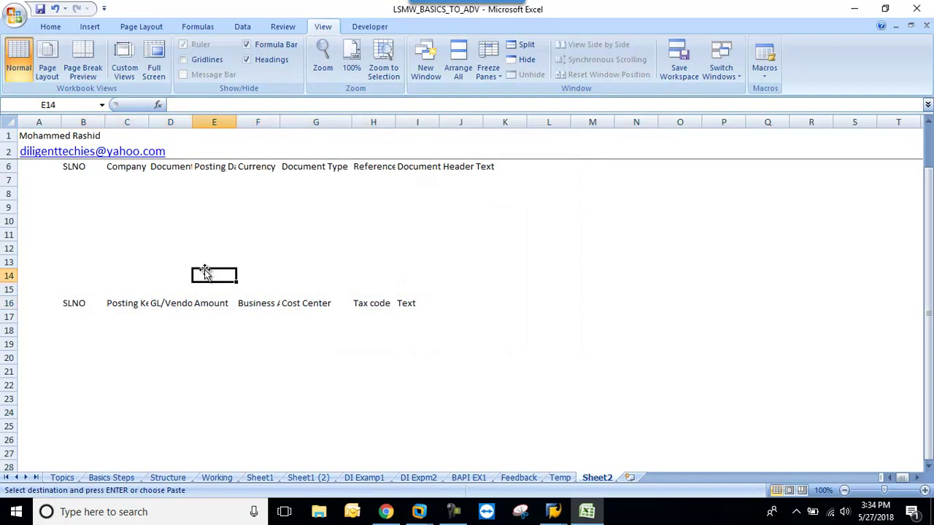
- Move the line item headings SLNO through Text from row 16 to row 6, starting at cell M6
{"action": "left_click", "coordinate": [84, 303]}
{"action": "key", "text": "ctrl+shift+Right"}
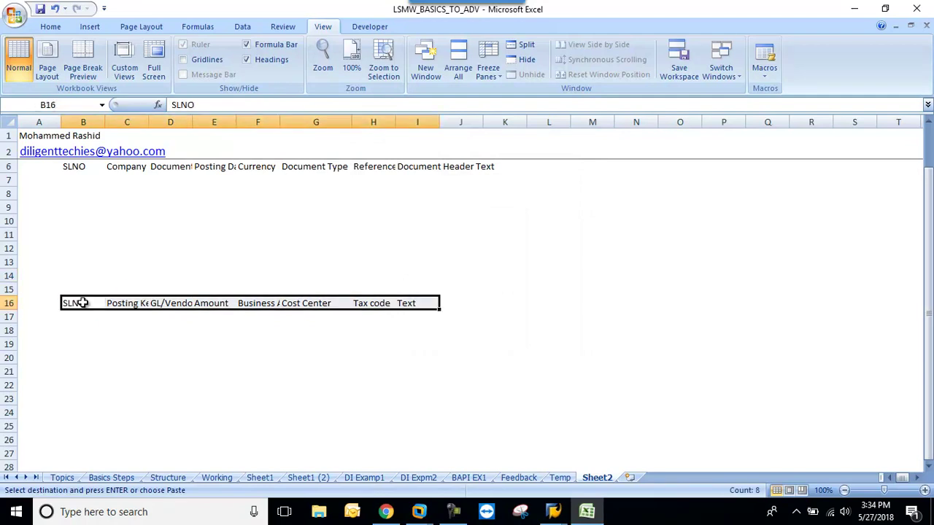
{"action": "key", "text": "ctrl+c"}
{"action": "scroll", "coordinate": [408, 229], "scroll_direction": "up", "scroll_amount": 1}
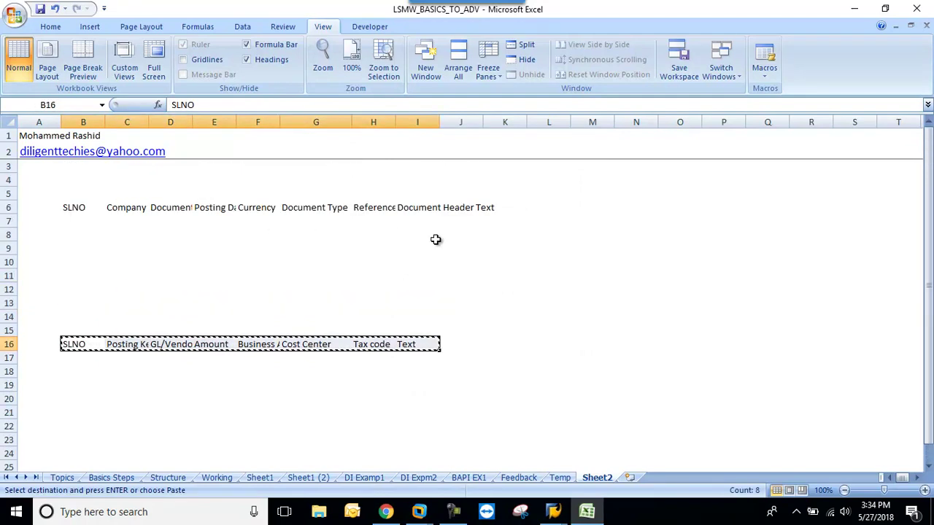
{"action": "left_click", "coordinate": [568, 208]}
{"action": "left_click", "coordinate": [592, 212]}
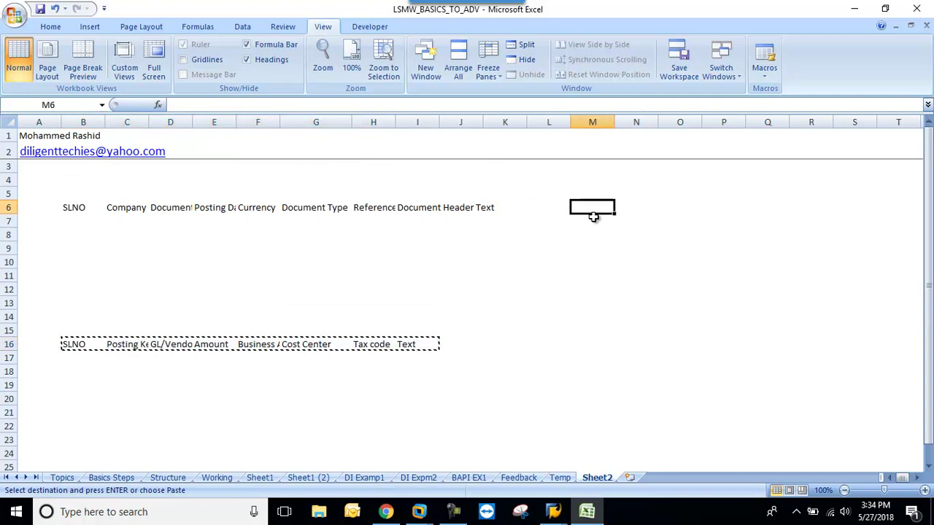
{"action": "key", "text": "ctrl+shift+Right"}
{"action": "key", "text": "Return"}
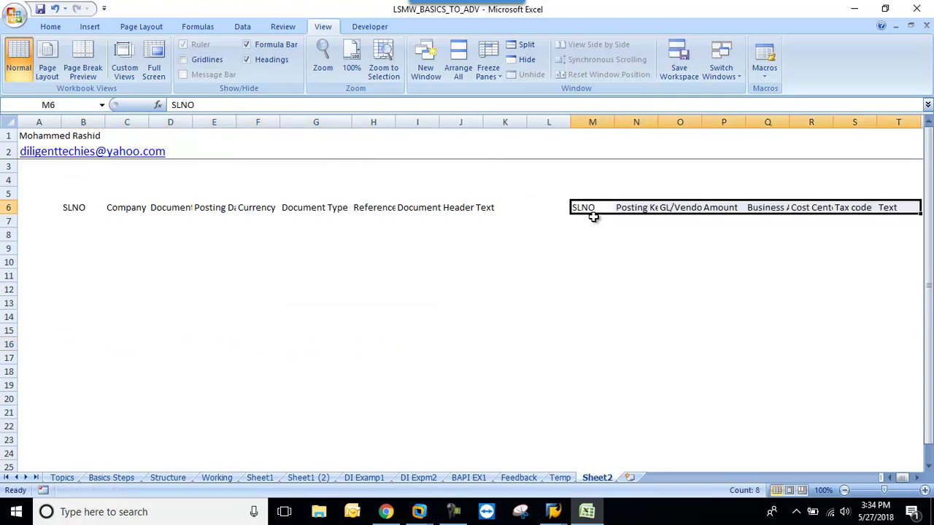
- Widen columns M through T equally so the line item headings fit
{"action": "left_click_drag", "start_coordinate": [612, 115], "coordinate": [865, 136]}
{"action": "double_click", "coordinate": [631, 124]}
{"action": "left_click", "coordinate": [665, 315]}
{"action": "left_click_drag", "start_coordinate": [644, 123], "coordinate": [661, 124]}
{"action": "left_click", "coordinate": [684, 275]}
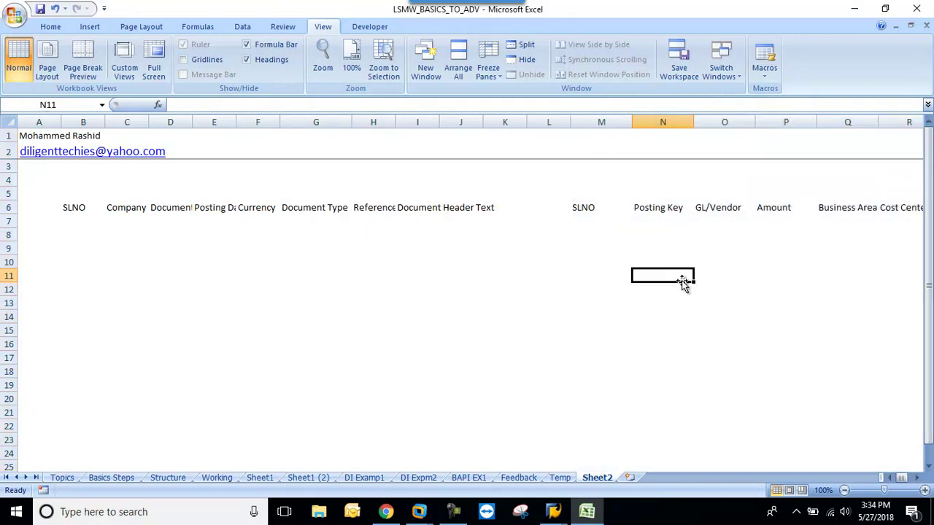
- Wrap the text in heading row 6 and centre it vertically and horizontally
{"action": "left_click", "coordinate": [271, 209]}
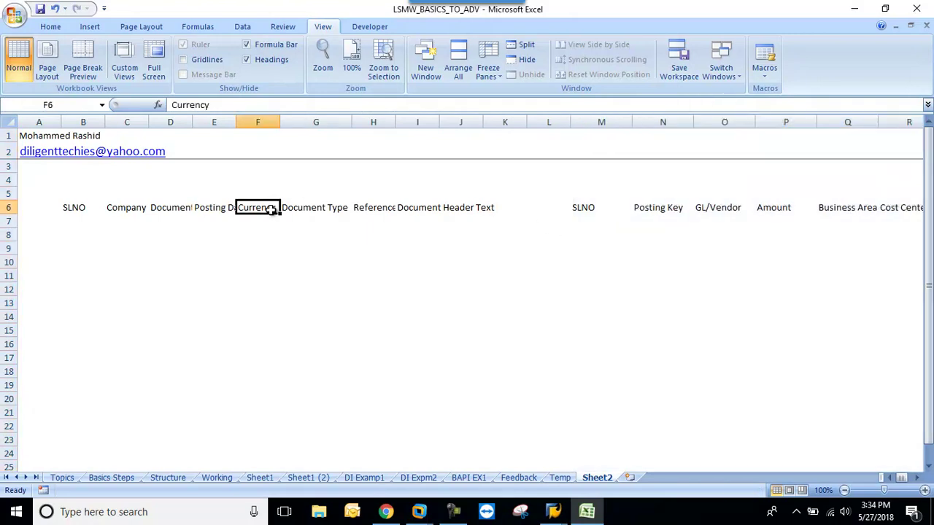
{"action": "left_click", "coordinate": [5, 207]}
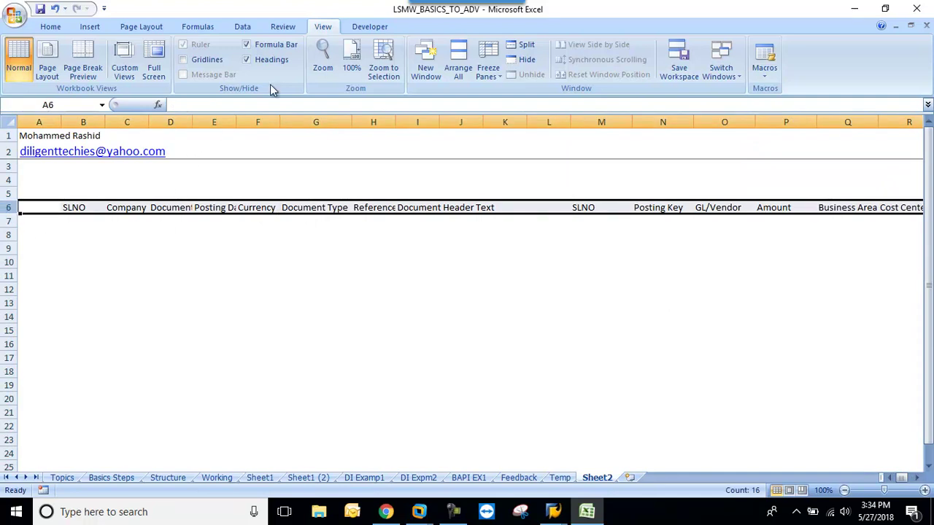
{"action": "left_click", "coordinate": [59, 27]}
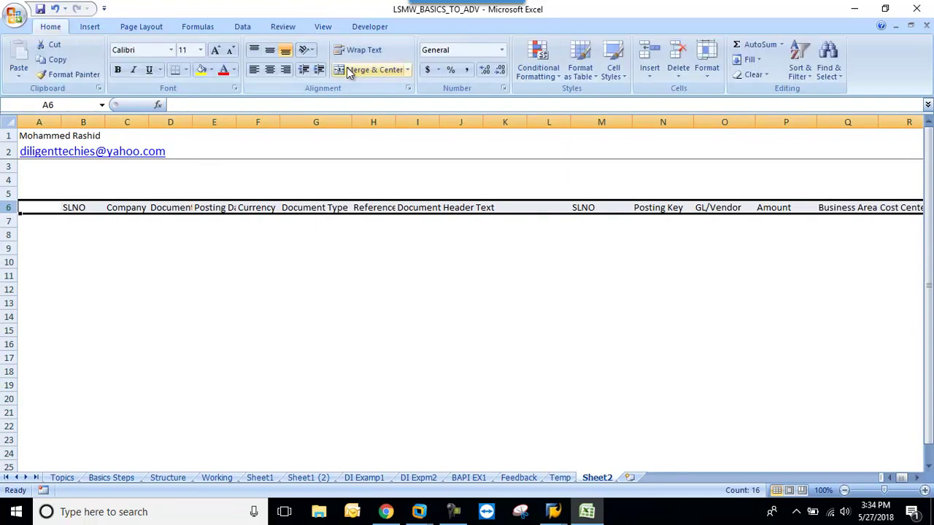
{"action": "left_click", "coordinate": [356, 49]}
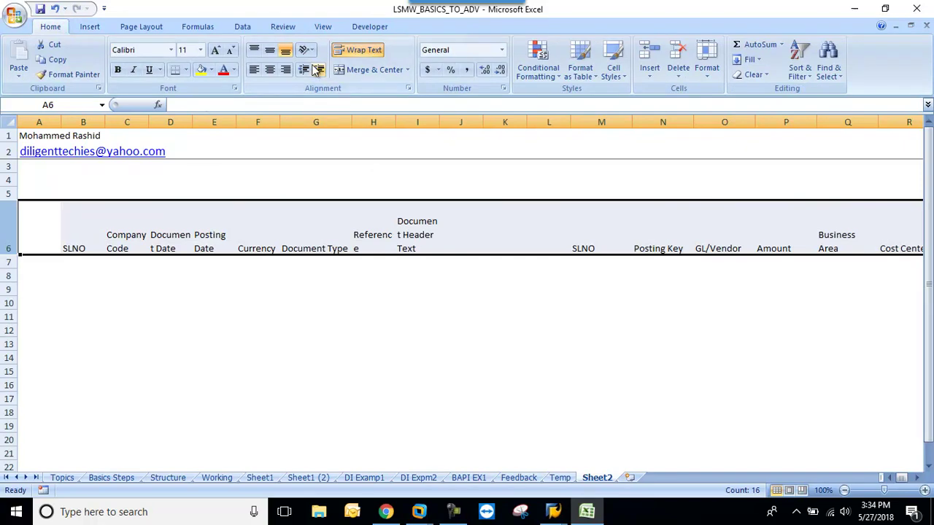
{"action": "left_click", "coordinate": [271, 50]}
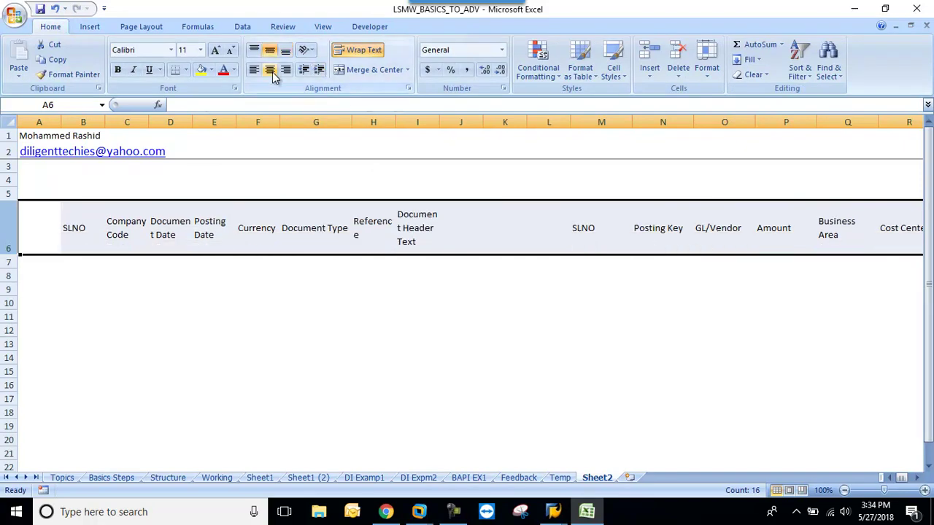
{"action": "left_click", "coordinate": [271, 75]}
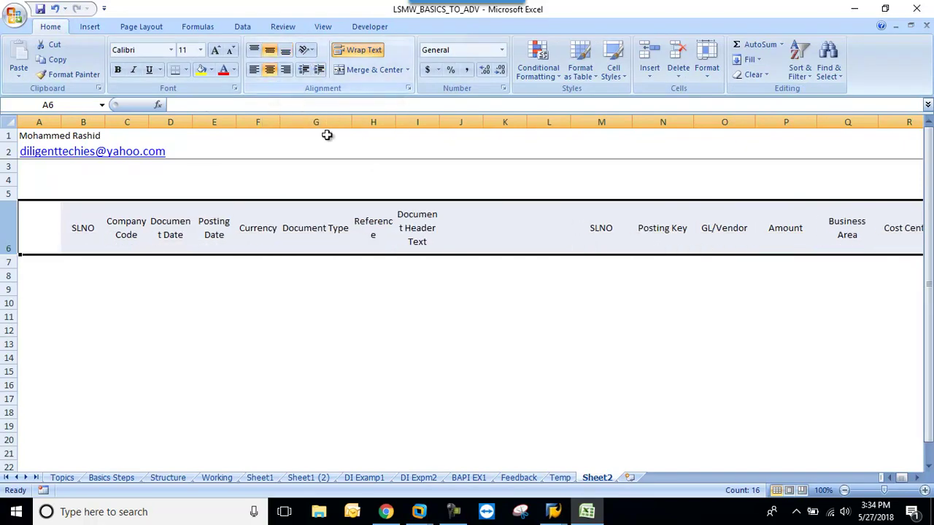
- Widen columns D, H and I so the Document Date, Reference and Document Header Text headings wrap without splitting words
{"action": "left_click_drag", "start_coordinate": [398, 122], "coordinate": [457, 122]}
{"action": "left_click", "coordinate": [453, 221]}
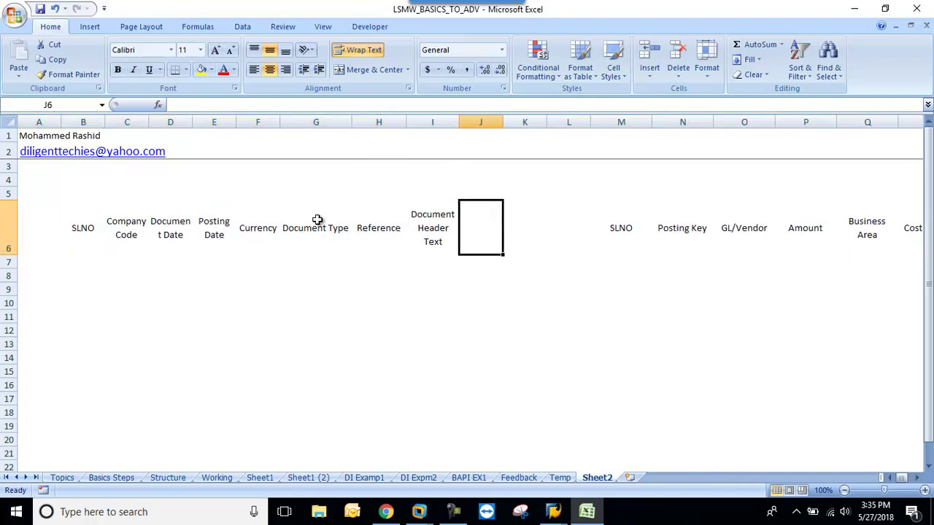
{"action": "left_click_drag", "start_coordinate": [193, 124], "coordinate": [198, 126]}
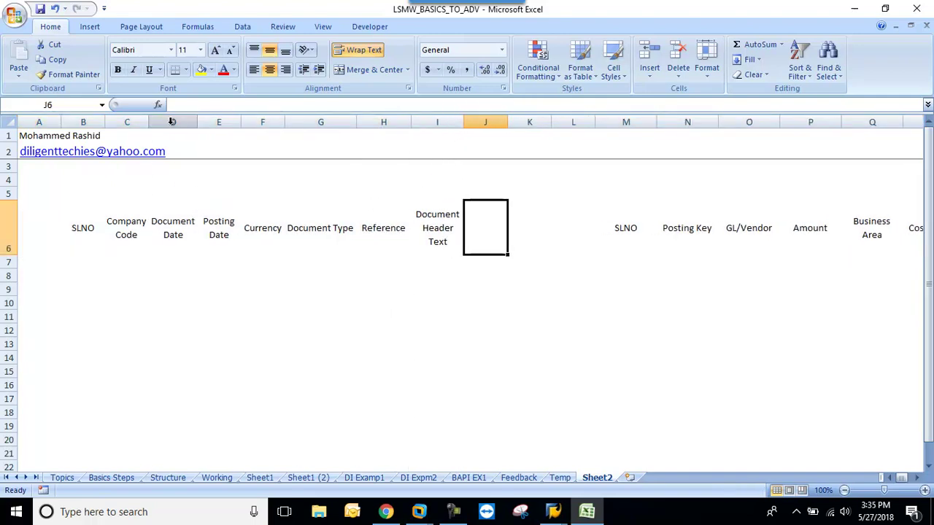
{"action": "left_click", "coordinate": [142, 228]}
{"action": "left_click", "coordinate": [282, 227]}
{"action": "left_click", "coordinate": [391, 229]}
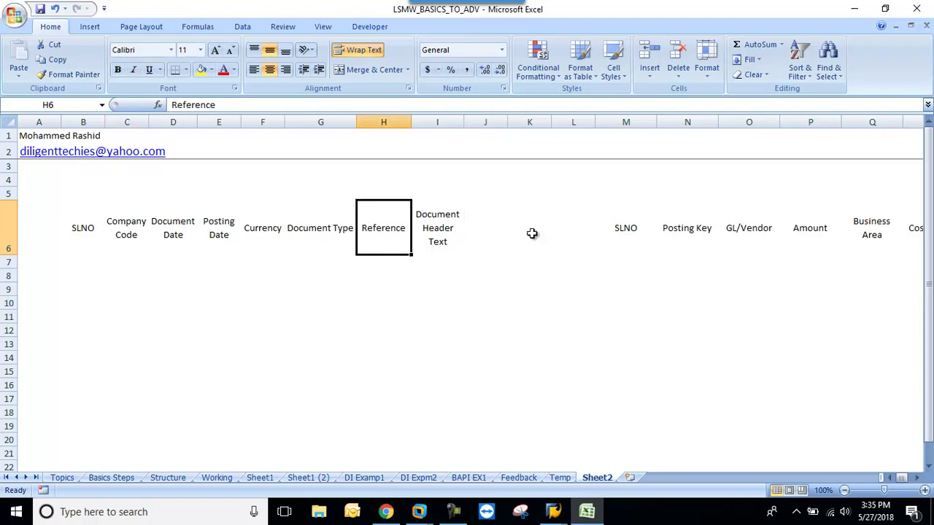
{"action": "left_click", "coordinate": [608, 236]}
- Fill the document header headings in A6:J6 yellow and the line item headings in M6:T6 blue
{"action": "left_click_drag", "start_coordinate": [69, 229], "coordinate": [483, 241]}
{"action": "left_click", "coordinate": [199, 71]}
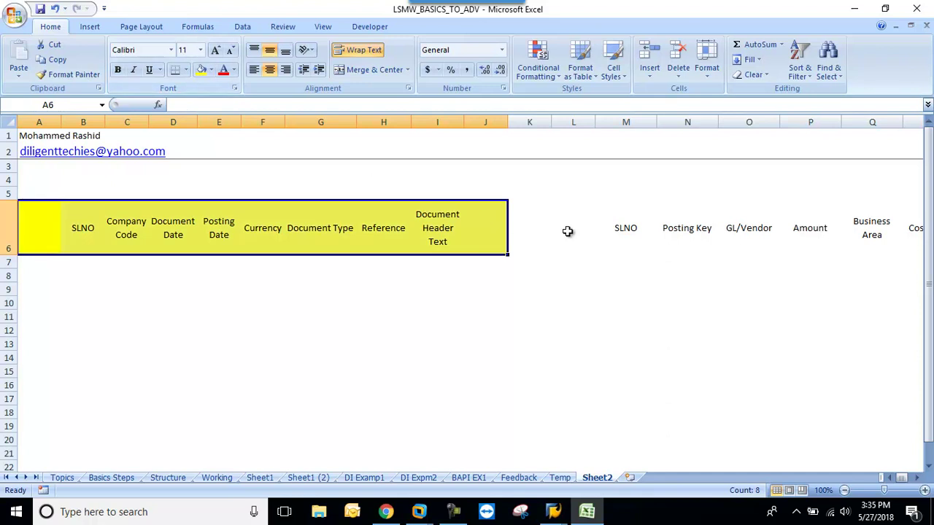
{"action": "left_click_drag", "start_coordinate": [628, 227], "coordinate": [842, 250]}
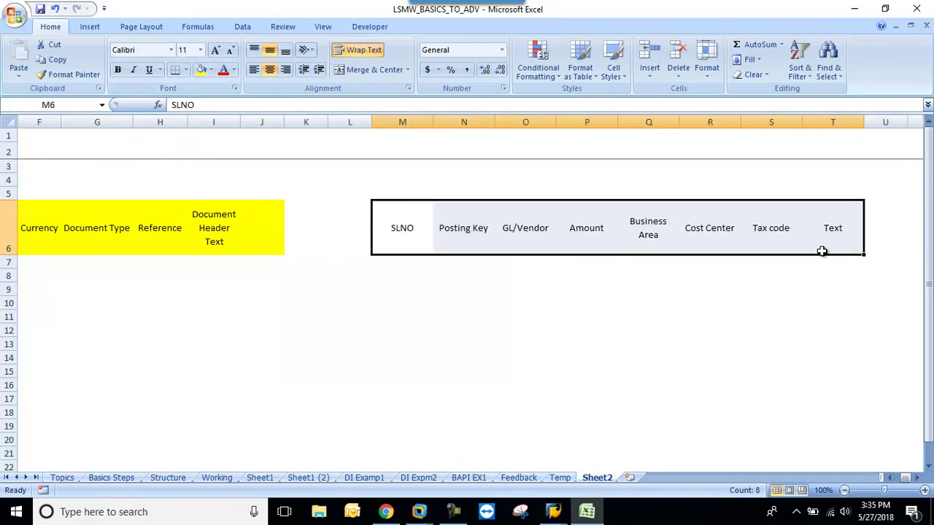
{"action": "left_click", "coordinate": [210, 71]}
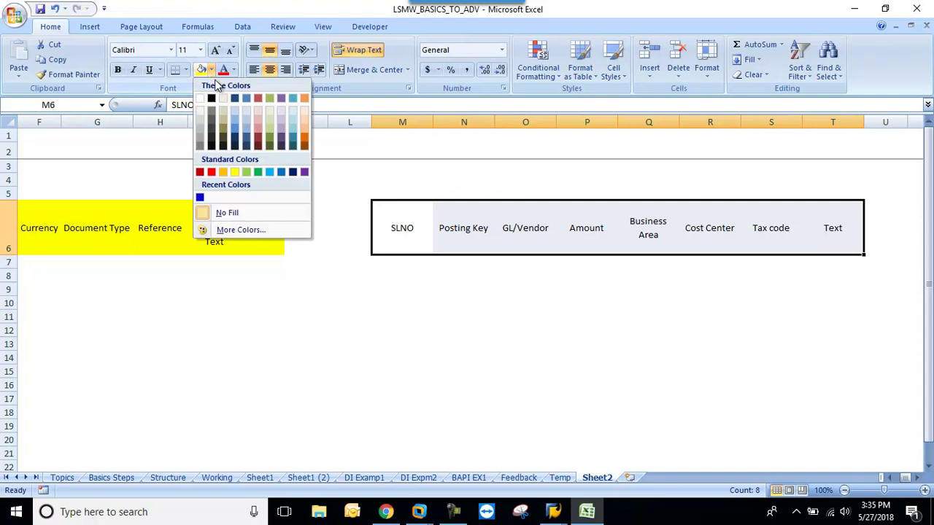
{"action": "left_click", "coordinate": [267, 274]}
- Enter 1 under the document header's SLNO heading in cell B7
{"action": "left_click", "coordinate": [197, 225]}
{"action": "key", "text": "Left"}
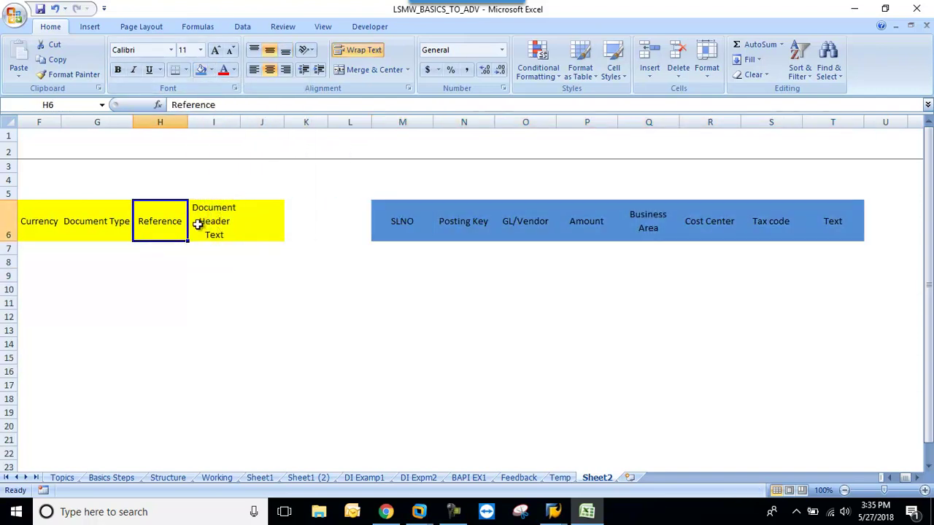
{"action": "key", "text": "ctrl+Left"}
{"action": "key", "text": "Left"}
{"action": "key", "text": "Right"}
{"action": "key", "text": "Left"}
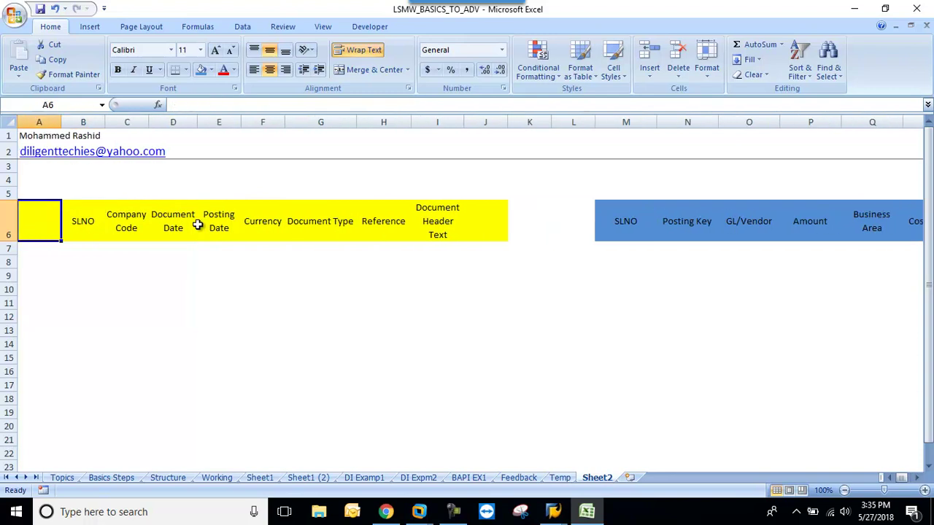
{"action": "key", "text": "Right"}
{"action": "key", "text": "Down"}
{"action": "type", "text": "1"}
{"action": "key", "text": "Return"}
- Enter company code 6100 and document date 27052018 in row 7
{"action": "key", "text": "Up"}
{"action": "key", "text": "Right"}
{"action": "key", "text": "Left"}
{"action": "key", "text": "Right"}
{"action": "type", "text": "6"}
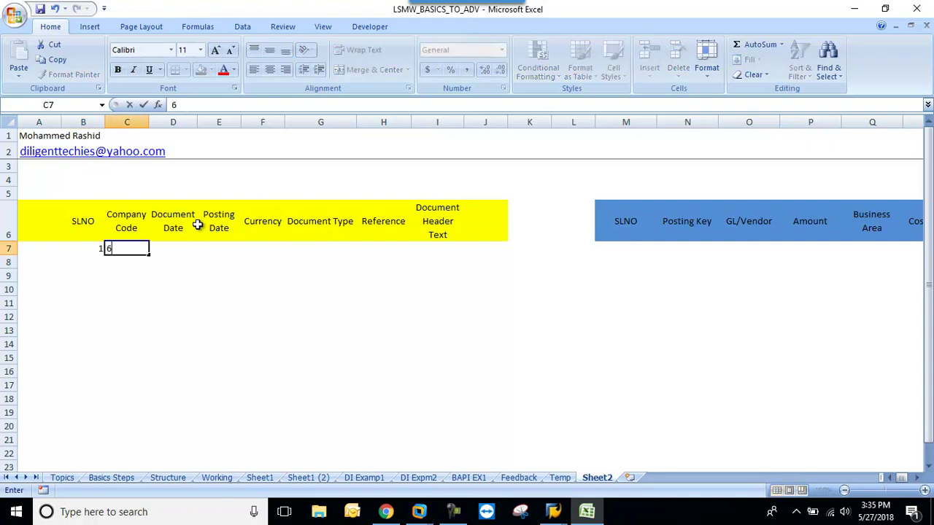
{"action": "type", "text": "100"}
{"action": "key", "text": "Tab"}
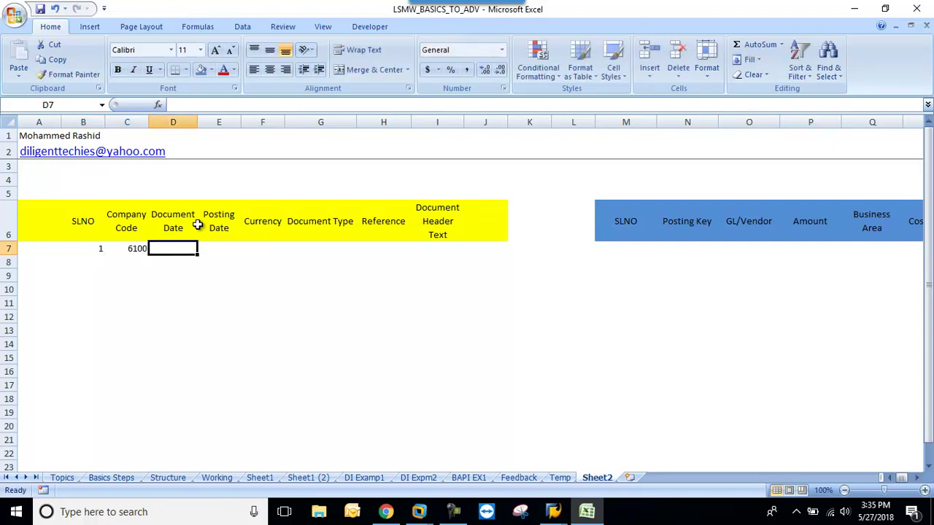
{"action": "type", "text": "27"}
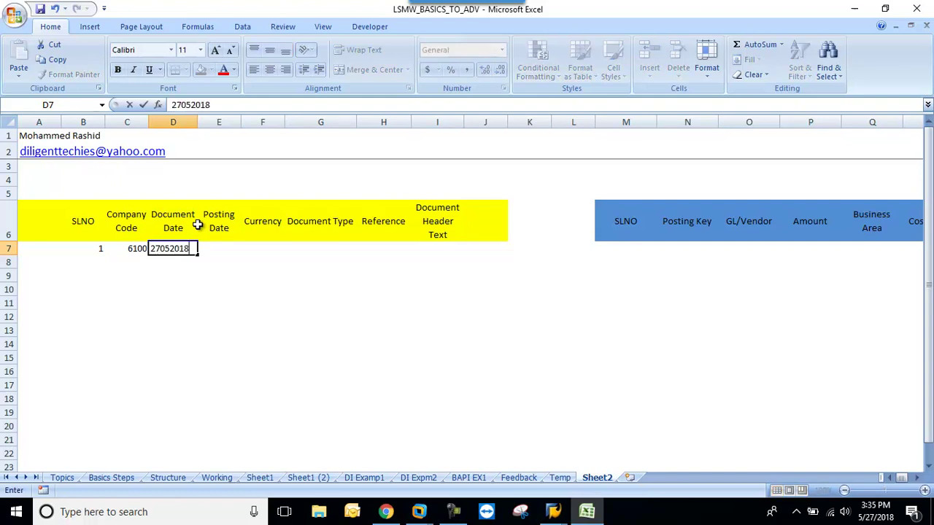
{"action": "type", "text": "052018"}
{"action": "key", "text": "Tab"}
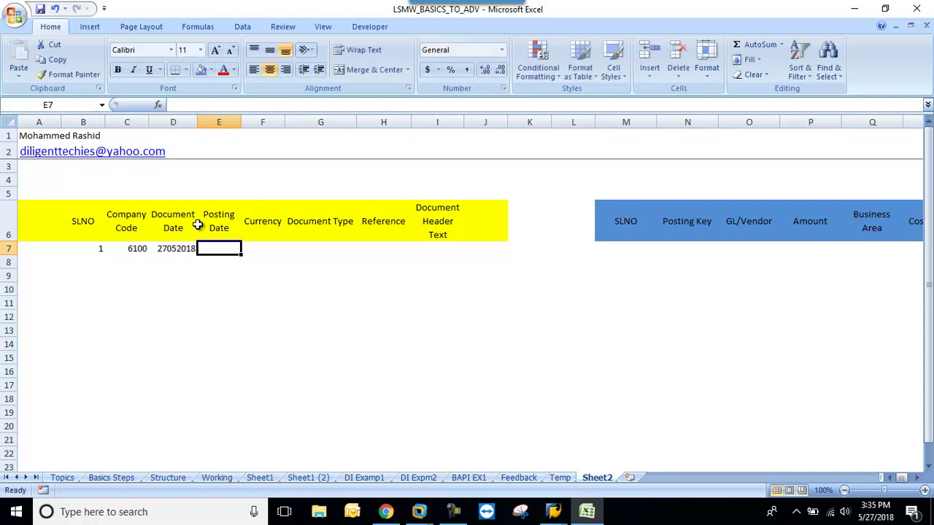
- Enter posting date 27052018, currency INR and document type SA in row 7 of the document header
{"action": "type", "text": "27052018"}
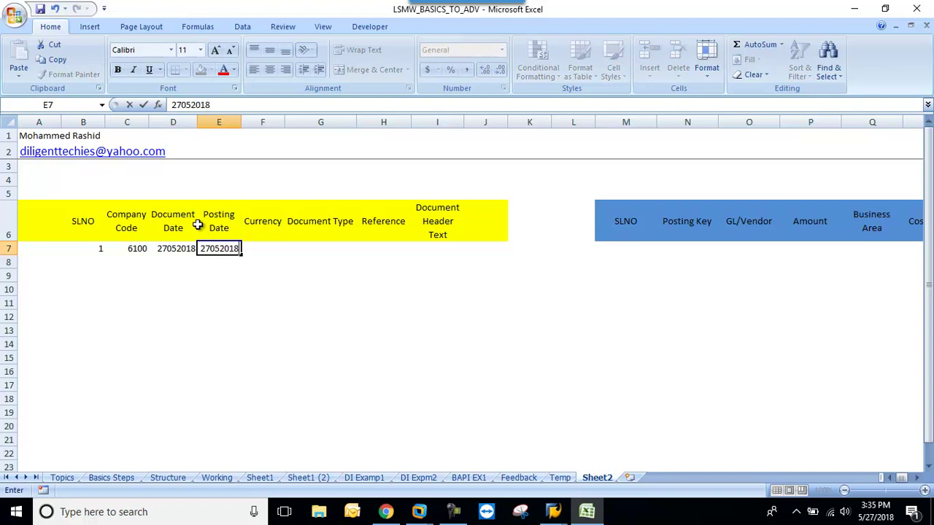
{"action": "key", "text": "Tab"}
{"action": "type", "text": "in"}
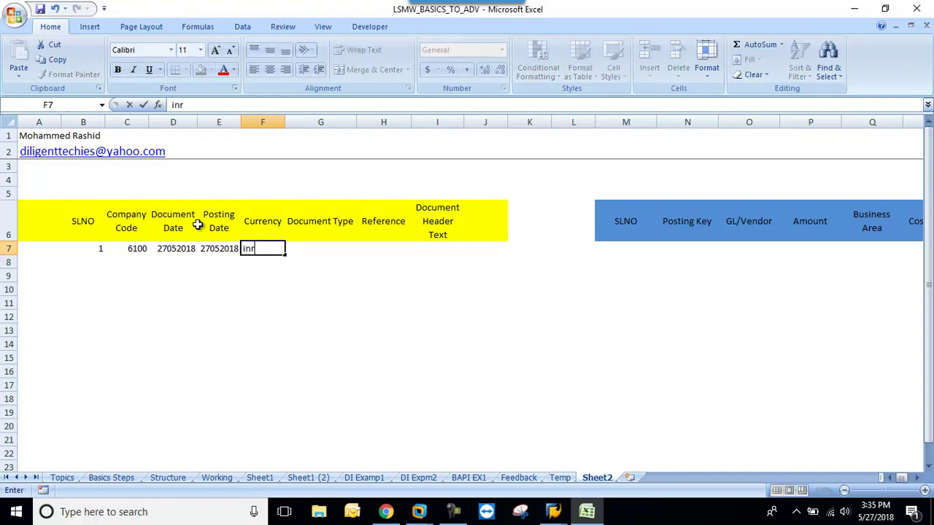
{"action": "type", "text": "R"}
{"action": "key", "text": "Tab"}
{"action": "type", "text": "SA"}
{"action": "key", "text": "Tab"}
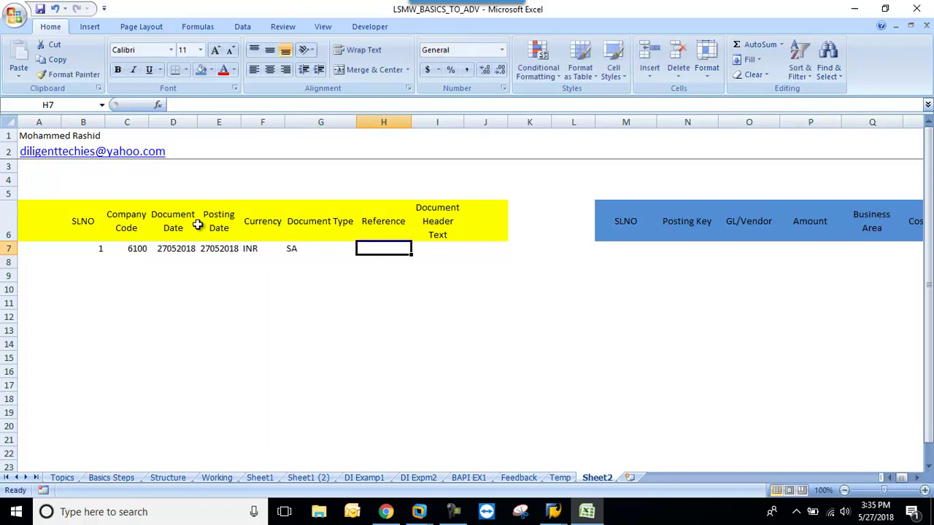
- Enter DIRECT INPUT as the reference and DI DEMO as the document header text in row 7
{"action": "type", "text": "DI"}
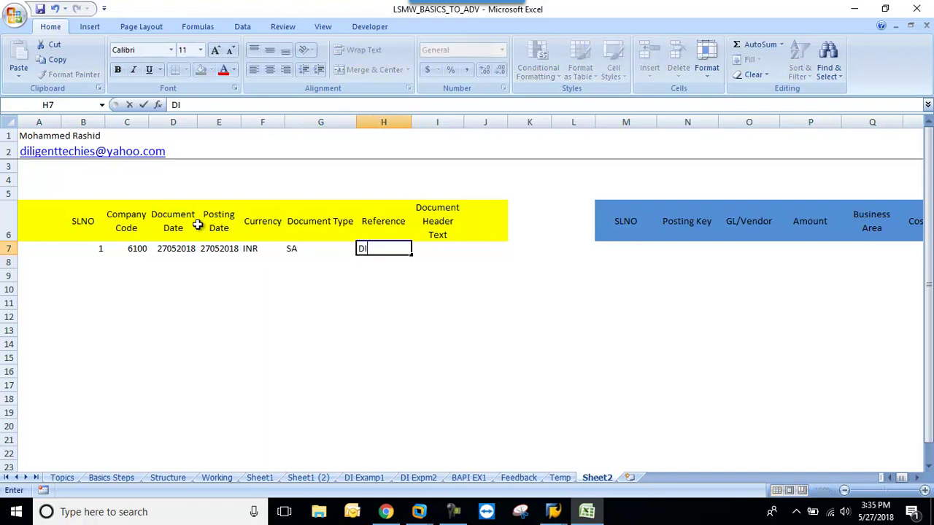
{"action": "type", "text": "RECT INPUT"}
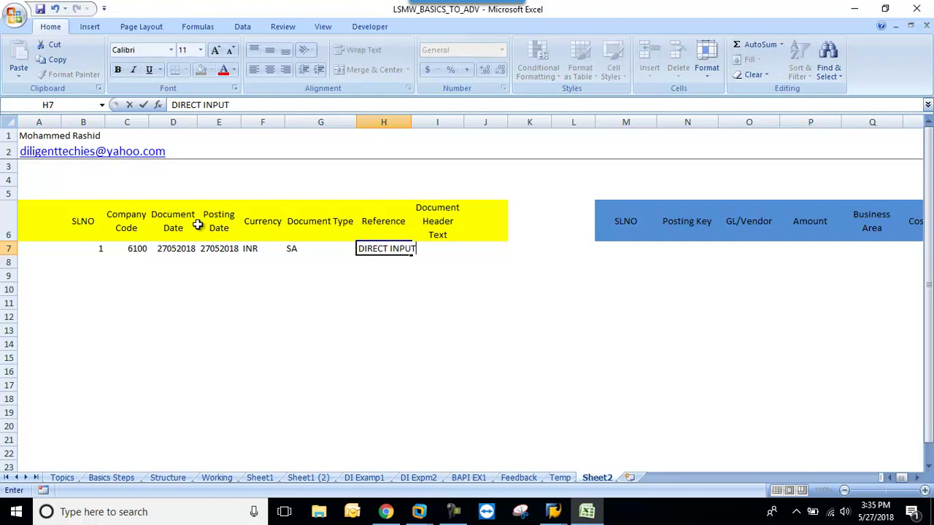
{"action": "key", "text": "Tab"}
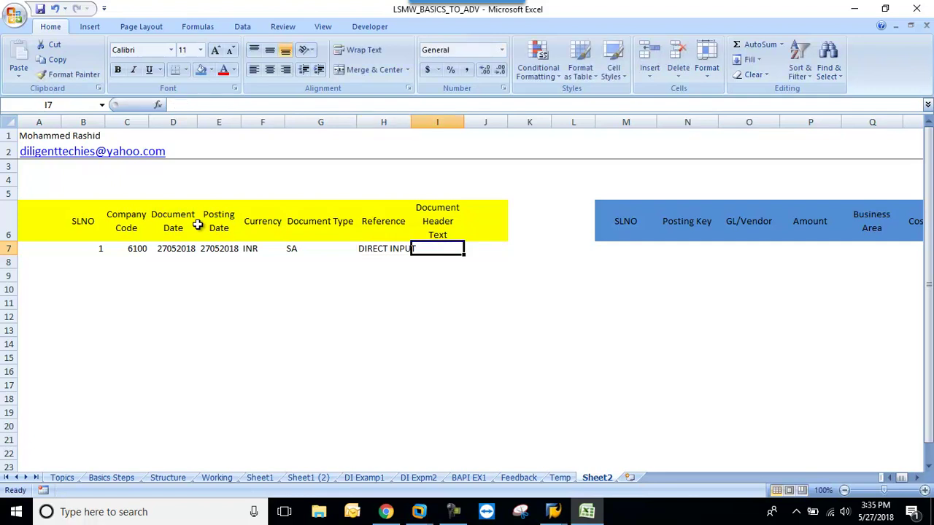
{"action": "type", "text": "DI DEMOT"}
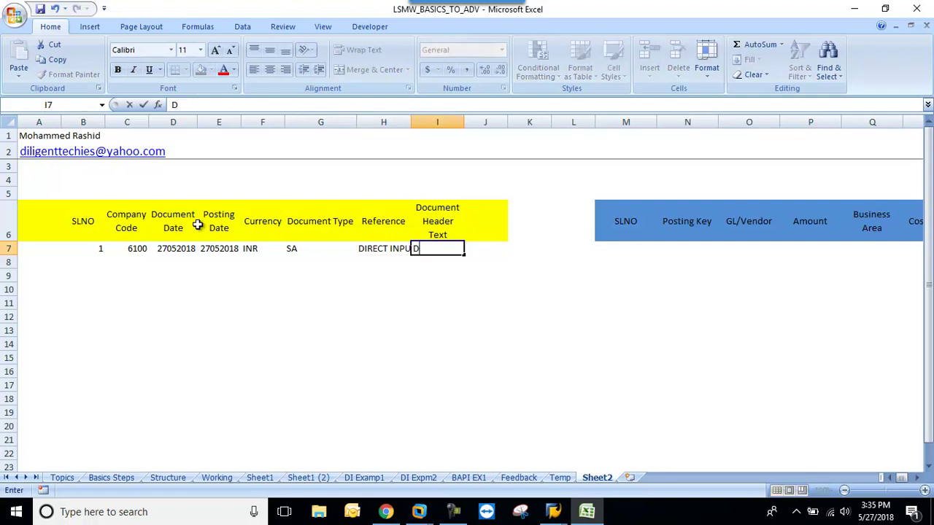
{"action": "key", "text": "BackSpace"}
{"action": "key", "text": "Return"}
- Enter SLNO 1 in M7 and posting key 40 in N7 for the first line item
{"action": "key", "text": "Up"}
{"action": "key", "text": "Right"}
{"action": "key", "text": "Right"}
{"action": "key", "text": "Right"}
{"action": "key", "text": "Right"}
{"action": "key", "text": "Right"}
{"action": "key", "text": "Right"}
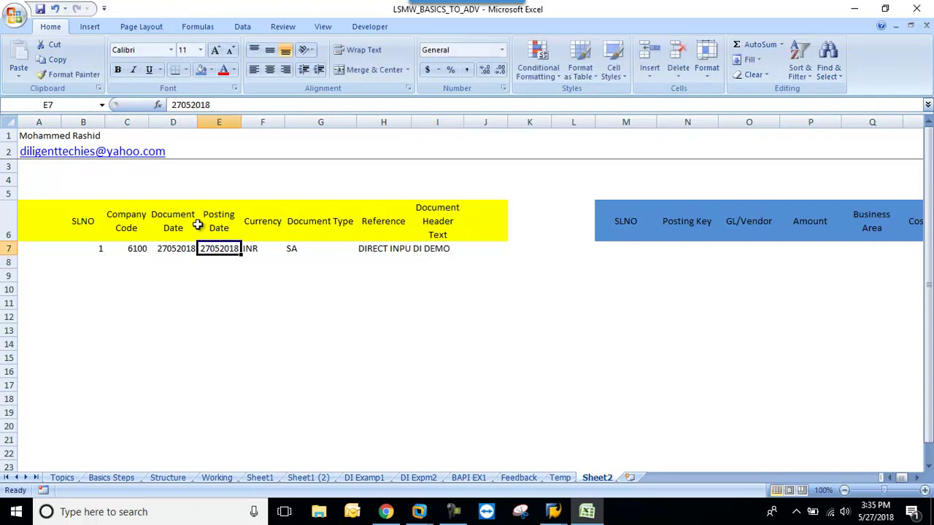
{"action": "key", "text": "Right"}
{"action": "key", "text": "Right"}
{"action": "key", "text": "Right"}
{"action": "key", "text": "Right"}
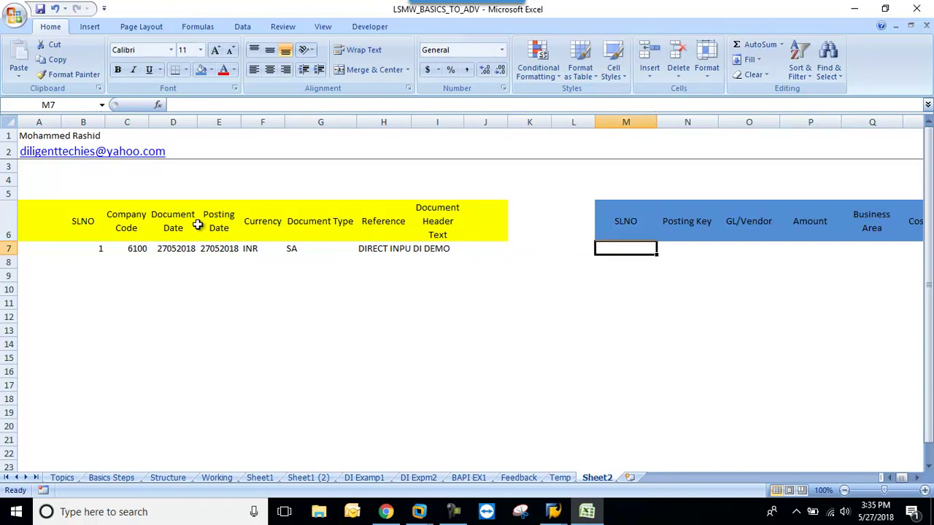
{"action": "type", "text": "1"}
{"action": "key", "text": "Return"}
{"action": "key", "text": "Up"}
{"action": "key", "text": "Right"}
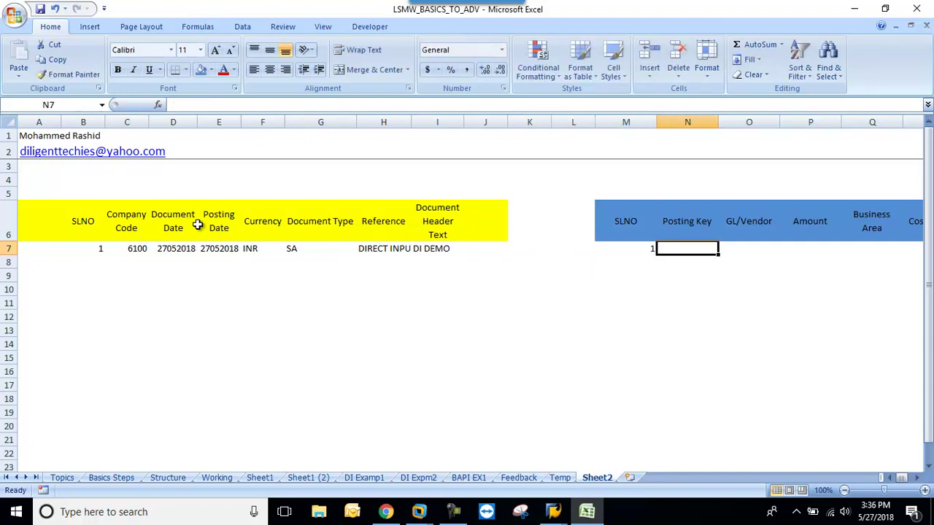
{"action": "type", "text": "40"}
{"action": "key", "text": "Return"}
{"action": "key", "text": "Up"}
{"action": "key", "text": "Right"}
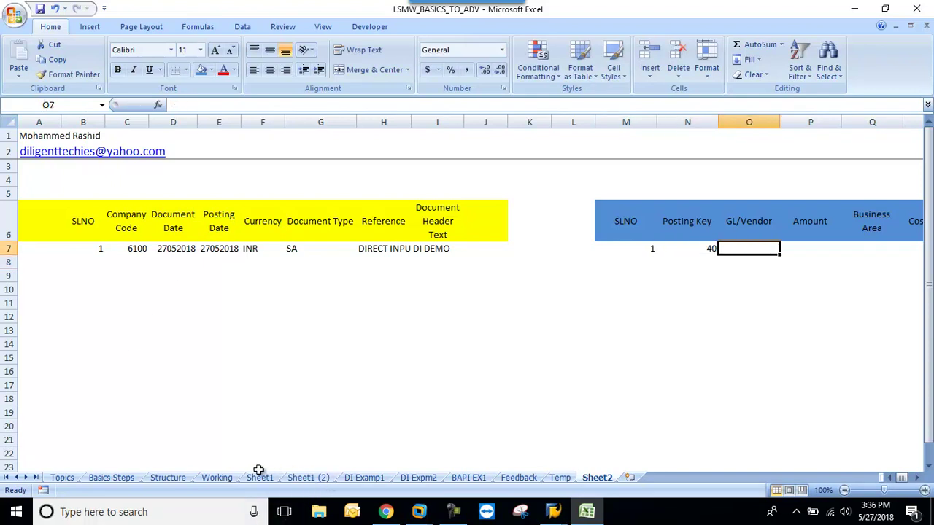
- Copy the G/L account and cost center notes from the DI Expm2 sheet to Sheet2, starting at cell M1
{"action": "left_click", "coordinate": [420, 478]}
{"action": "left_click_drag", "start_coordinate": [375, 249], "coordinate": [438, 287]}
{"action": "key", "text": "ctrl+c"}
{"action": "left_click", "coordinate": [597, 477]}
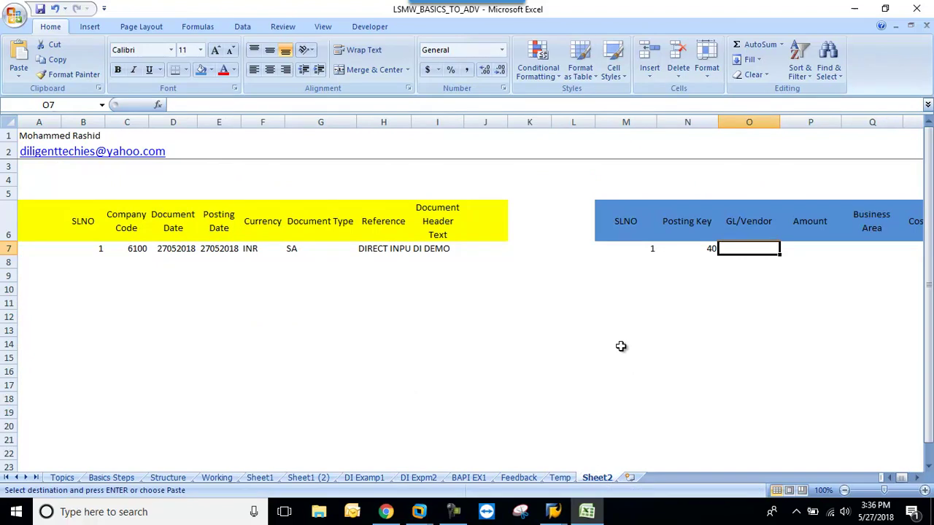
{"action": "left_click", "coordinate": [605, 131]}
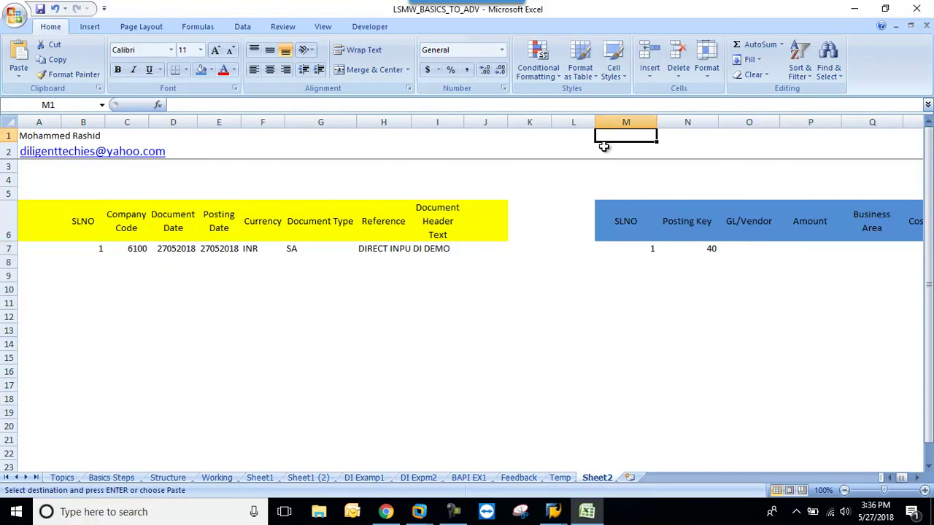
{"action": "key", "text": "ctrl+v"}
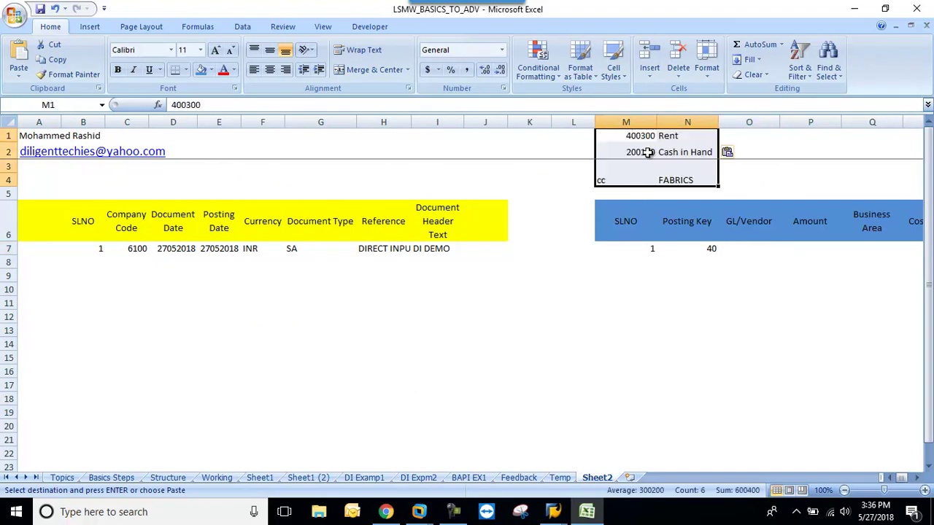
- Complete the row 7 line item with G/L account 400300, amount 1000, business area hyd and cost center FABRICS
{"action": "left_click", "coordinate": [751, 249]}
{"action": "type", "text": "400300"}
{"action": "key", "text": "Tab"}
{"action": "type", "text": "100"}
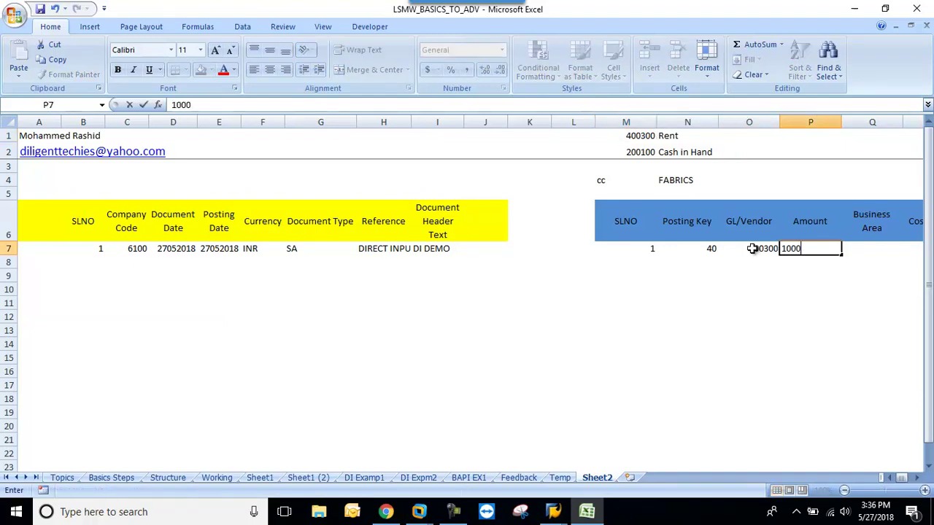
{"action": "key", "text": "Tab"}
{"action": "type", "text": "hyd"}
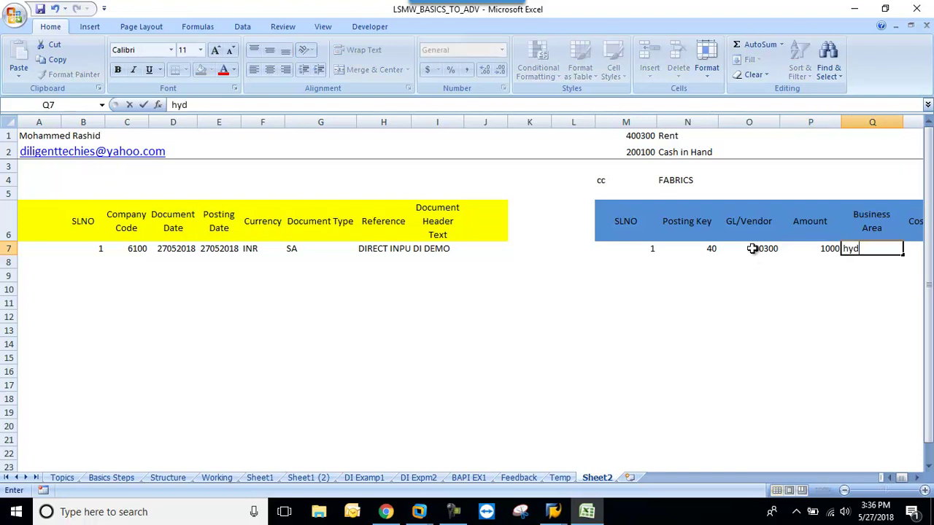
{"action": "key", "text": "Tab"}
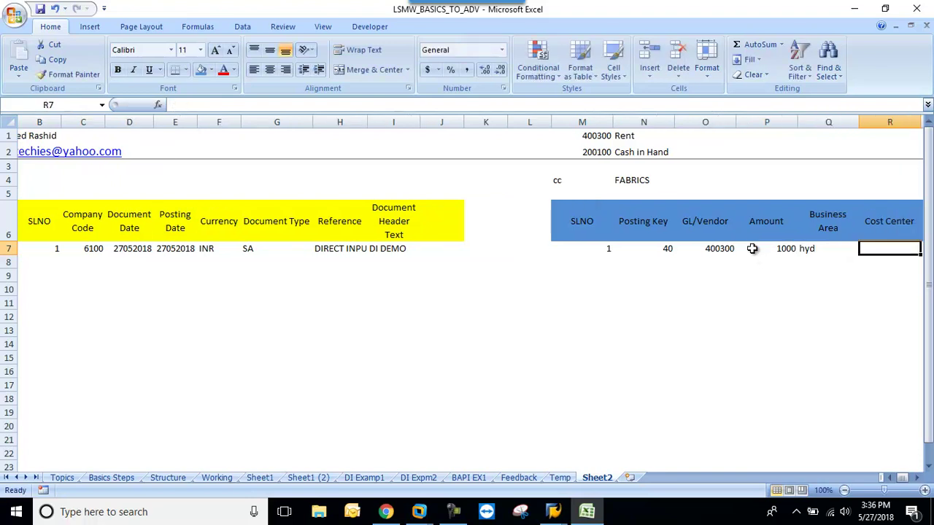
{"action": "type", "text": "FB"}
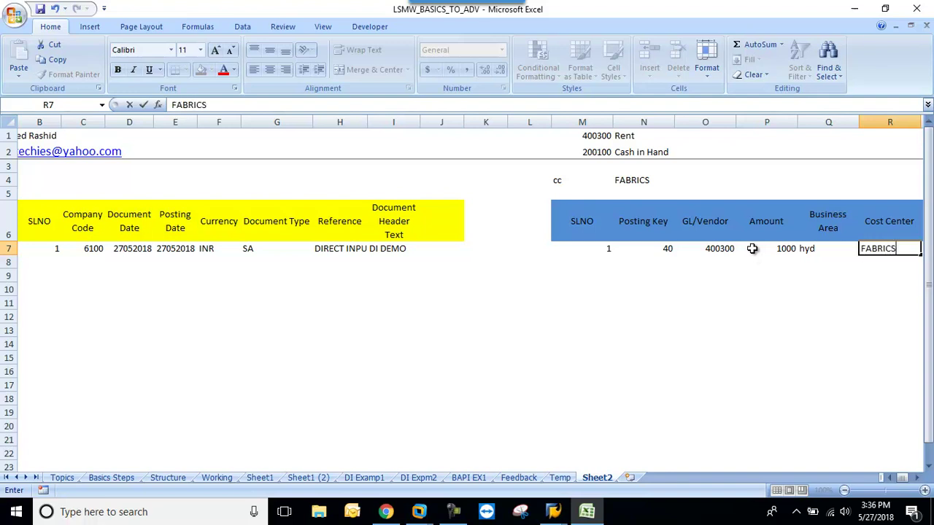
{"action": "key", "text": "Return"}
{"action": "left_click", "coordinate": [752, 248]}
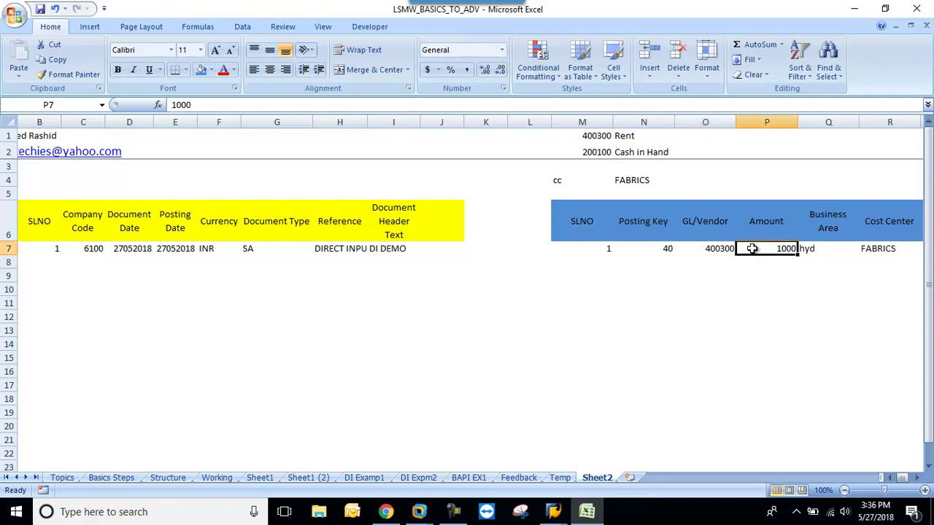
{"action": "key", "text": "Right"}
{"action": "key", "text": "Right"}
{"action": "key", "text": "Right"}
{"action": "key", "text": "Right"}
{"action": "key", "text": "Right"}
{"action": "key", "text": "Left"}
{"action": "key", "text": "Left"}
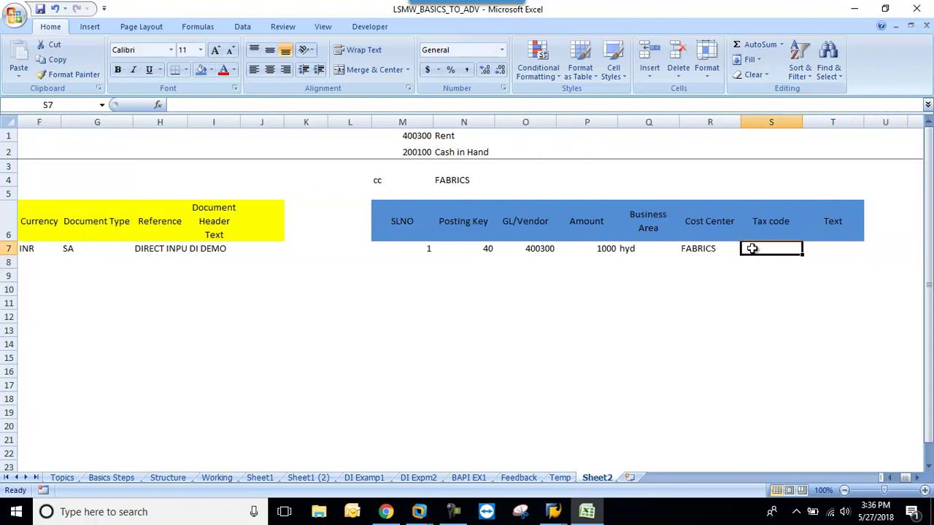
{"action": "type", "text": "V"}
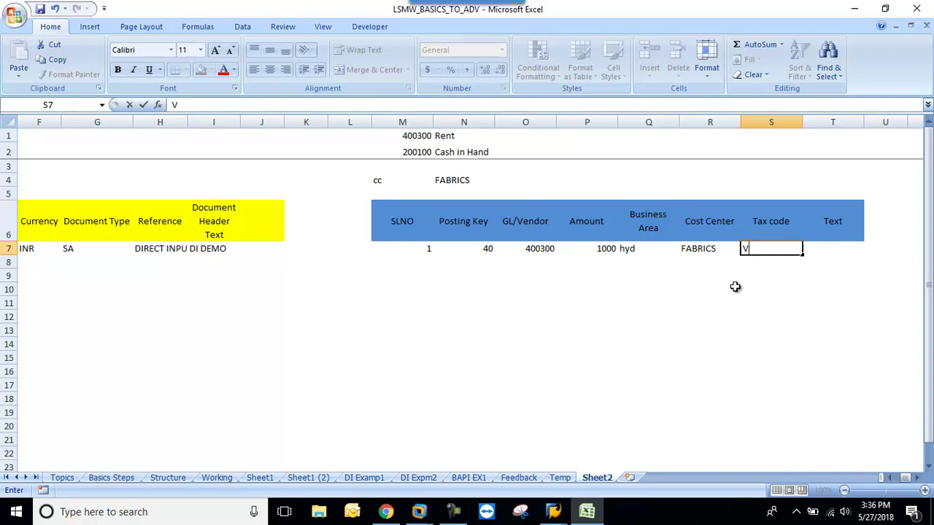
- Switch to SAP's Create Cost Element session and display the posted rent document with transaction FB03
{"action": "mouse_move", "coordinate": [553, 511]}
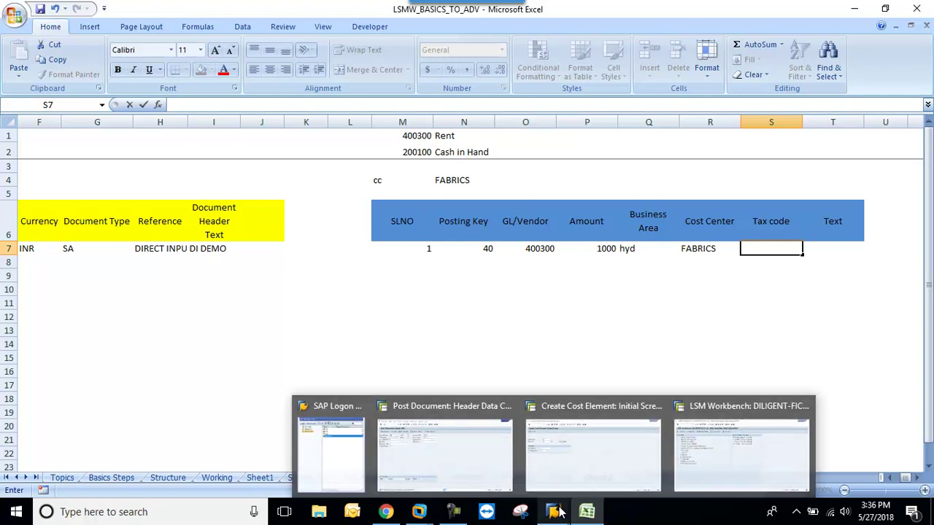
{"action": "left_click", "coordinate": [743, 447]}
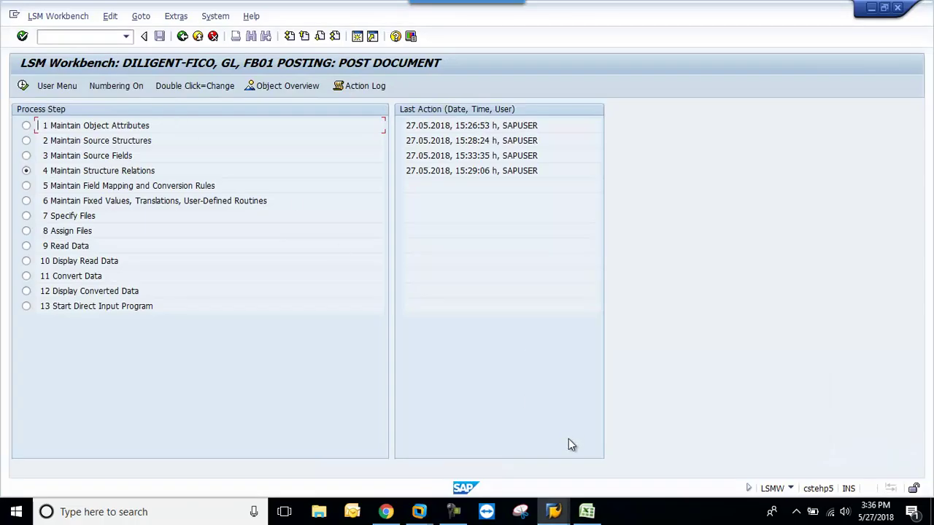
{"action": "mouse_move", "coordinate": [554, 513]}
{"action": "left_click", "coordinate": [613, 469]}
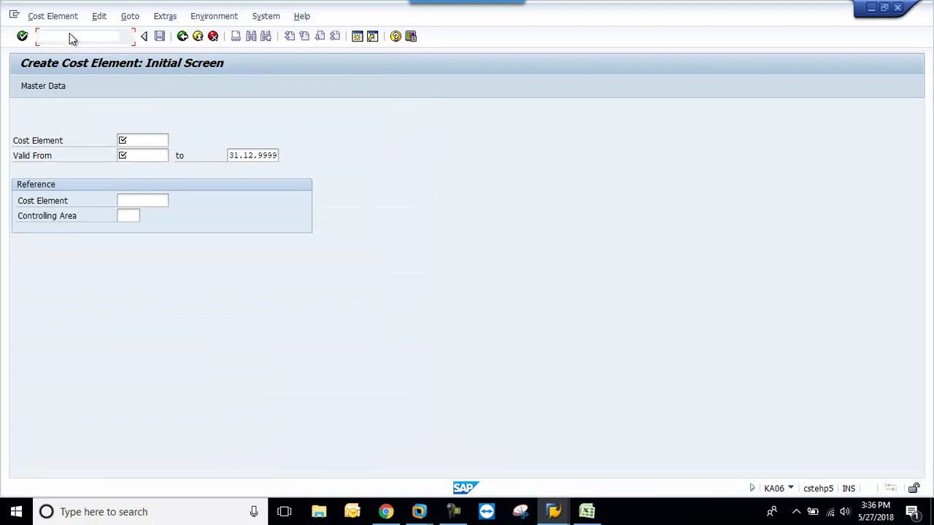
{"action": "key", "text": "Return"}
{"action": "key", "text": "Return"}
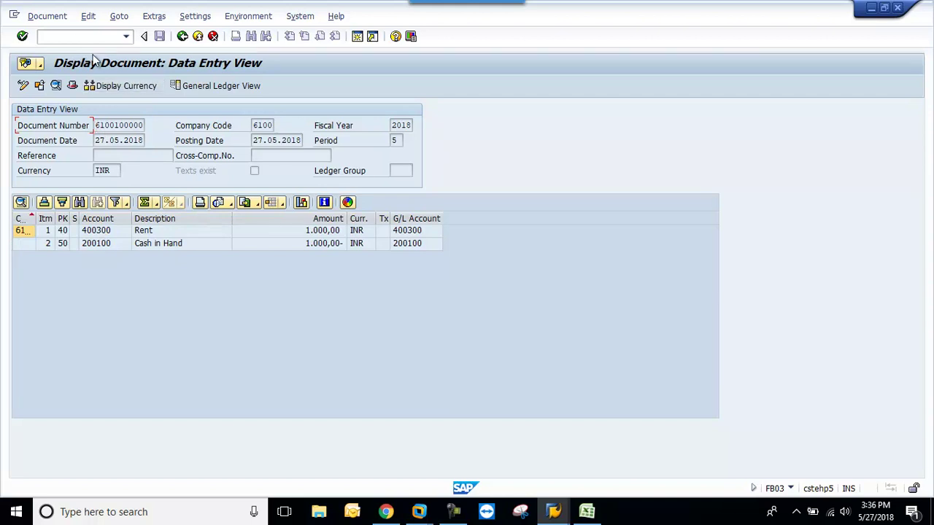
{"action": "left_click_drag", "start_coordinate": [97, 126], "coordinate": [189, 121]}
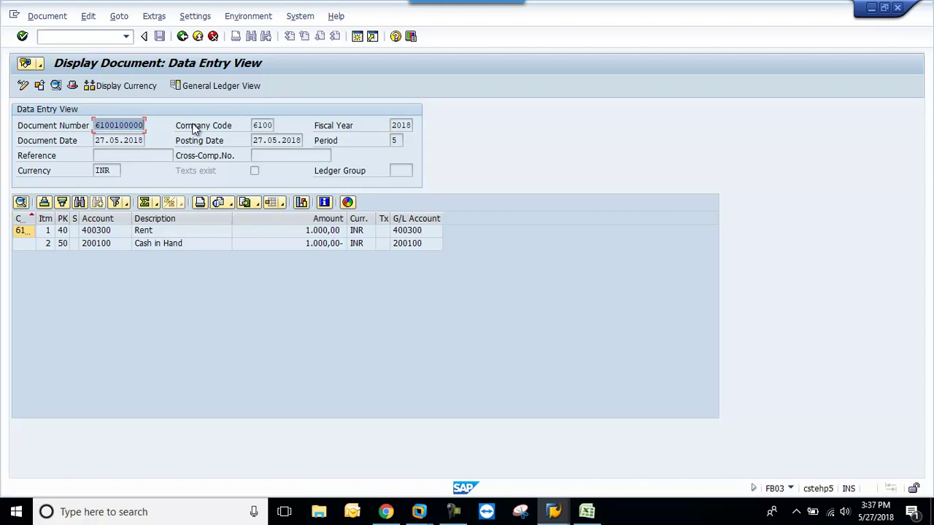
- Start a posting with reference to that document in company code 6100, with Display line items enabled, and open its first G/L item
{"action": "left_click", "coordinate": [88, 35]}
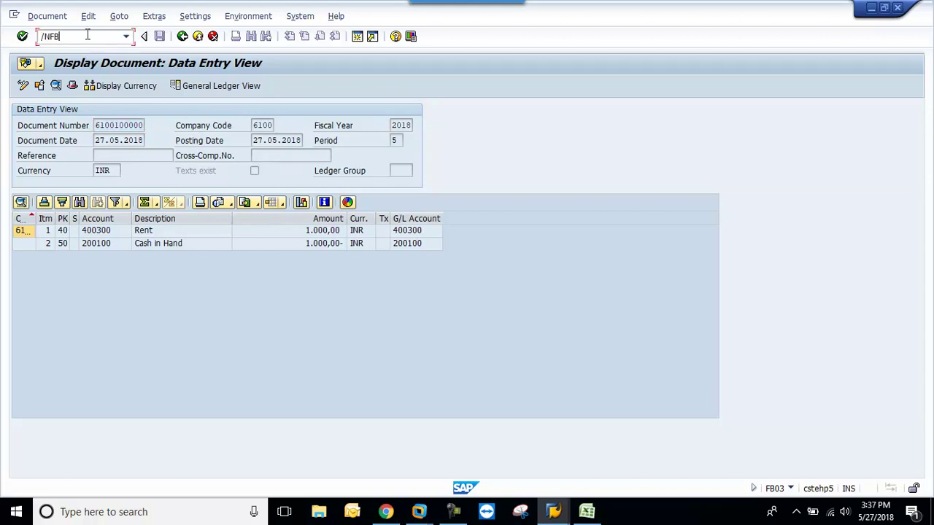
{"action": "key", "text": "Return"}
{"action": "left_click", "coordinate": [243, 85]}
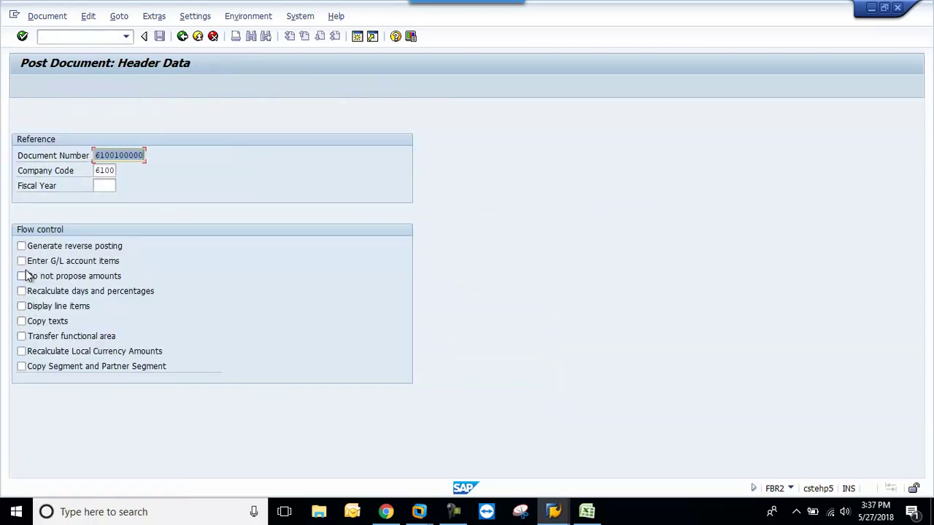
{"action": "left_click", "coordinate": [21, 307]}
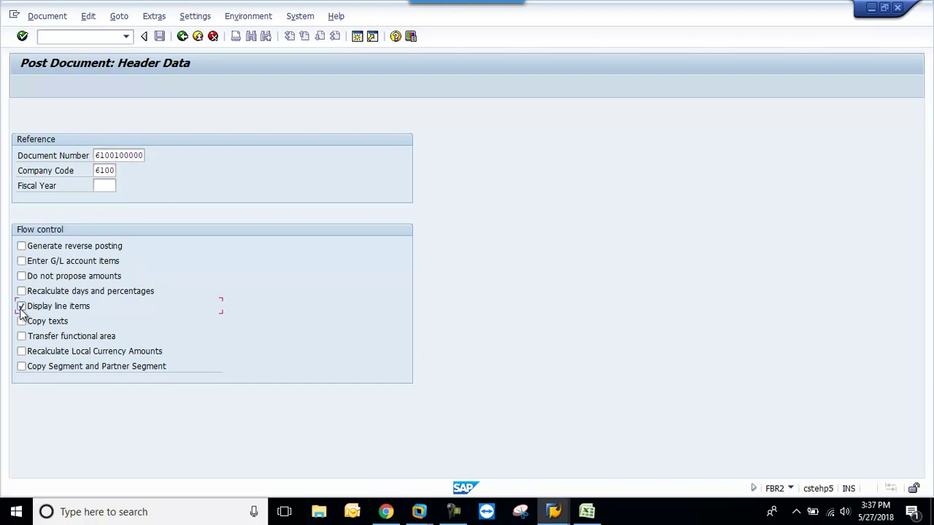
{"action": "key", "text": "Return"}
{"action": "key", "text": "Return"}
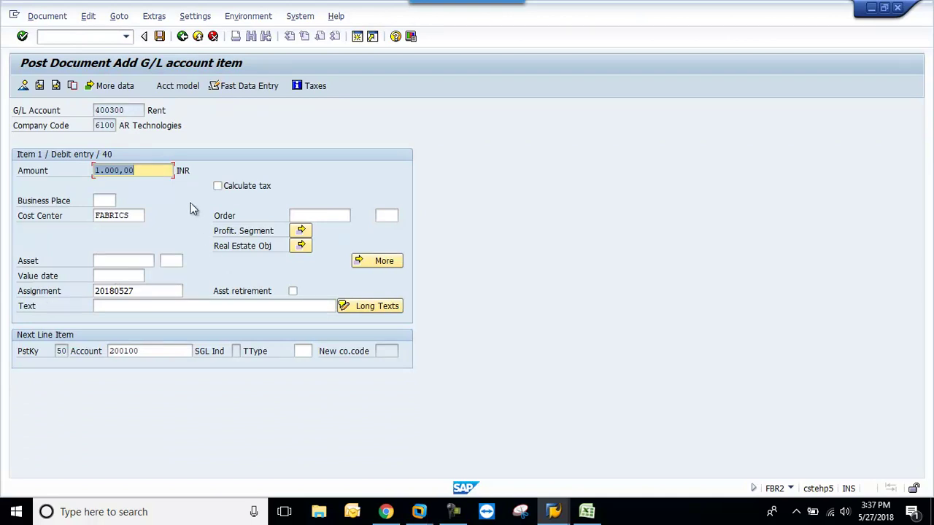
- Open transaction FS00 for G/L account 400300 in company code 6100 and display its Control Data
{"action": "left_click_drag", "start_coordinate": [159, 172], "coordinate": [114, 175]}
{"action": "left_click_drag", "start_coordinate": [134, 109], "coordinate": [46, 125]}
{"action": "key", "text": "Home"}
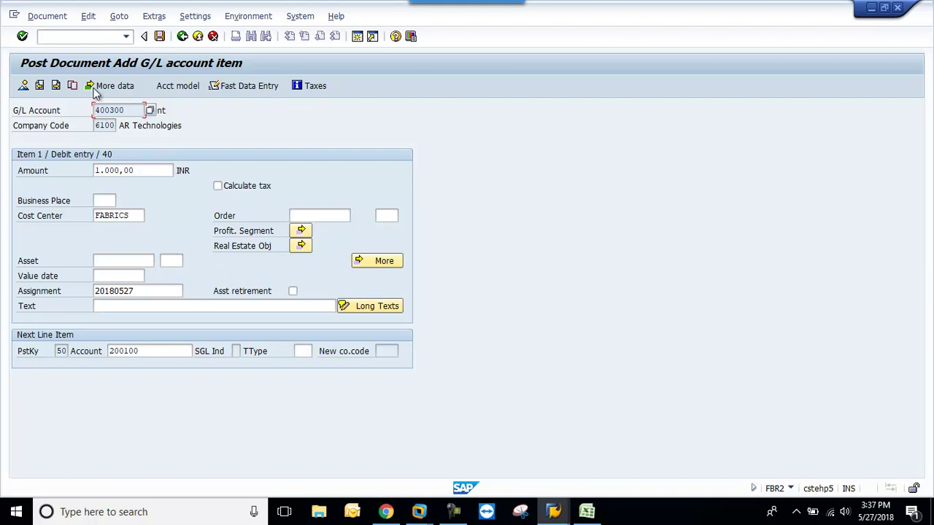
{"action": "left_click", "coordinate": [67, 42]}
{"action": "type", "text": "/NFS00"}
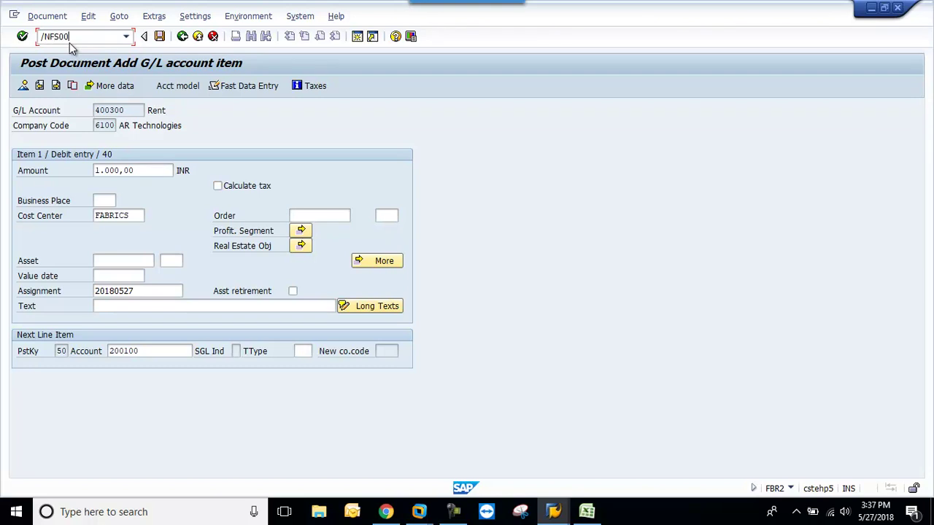
{"action": "key", "text": "Return"}
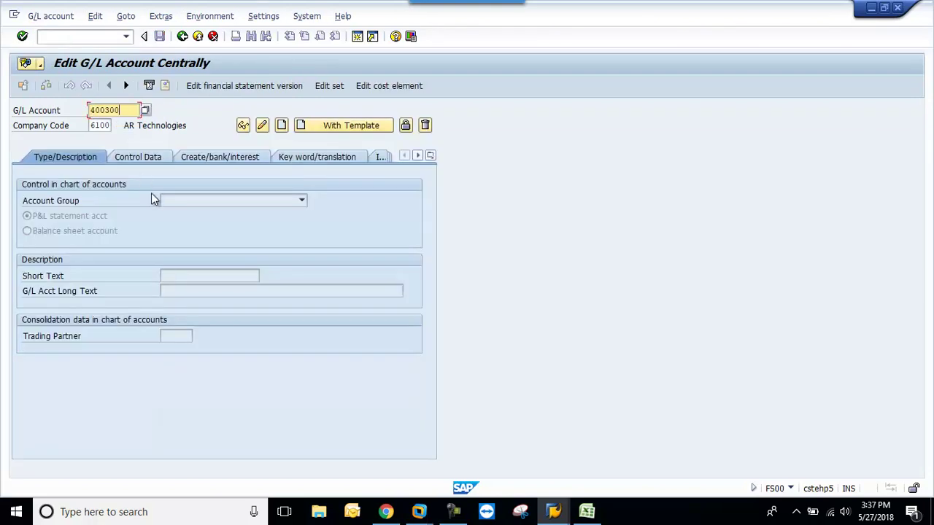
{"action": "left_click", "coordinate": [161, 202]}
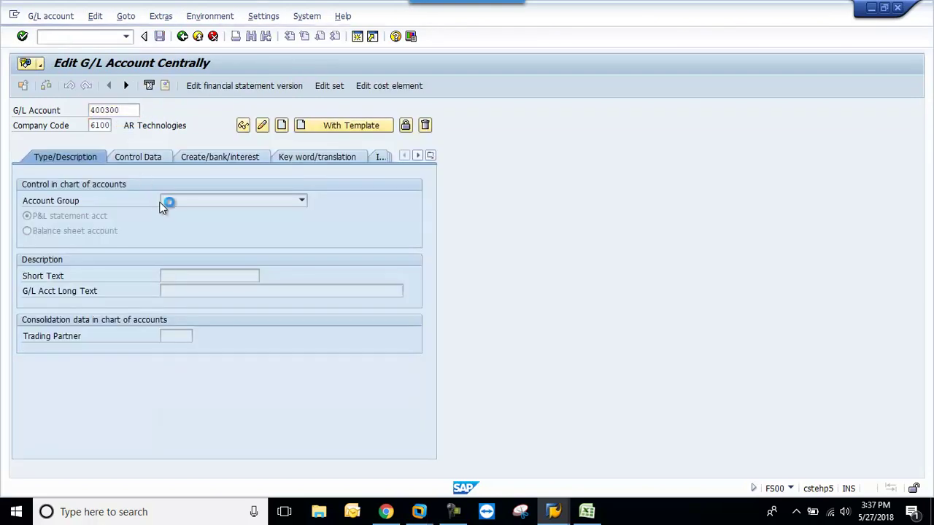
{"action": "left_click", "coordinate": [157, 162]}
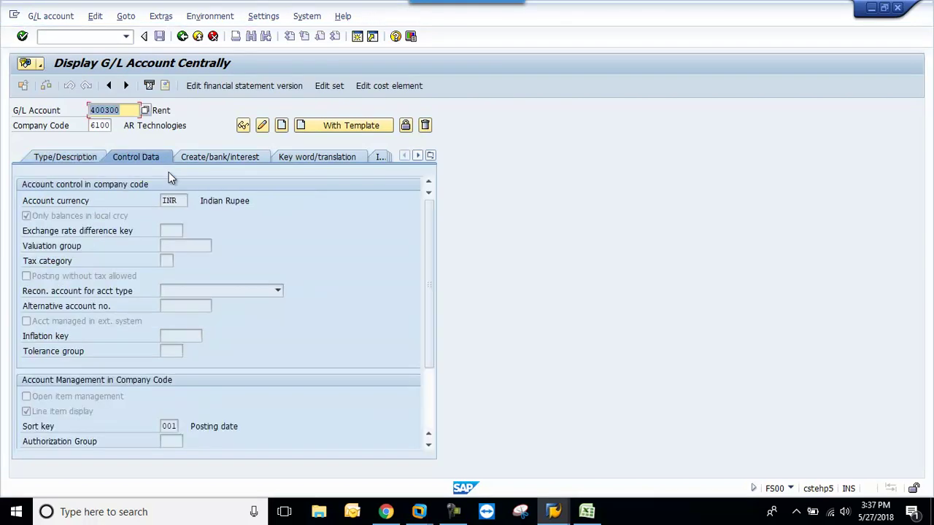
- Change G/L account 400300 to allow posting without tax, set its tax category to *, and save despite the warning
{"action": "left_click", "coordinate": [262, 126]}
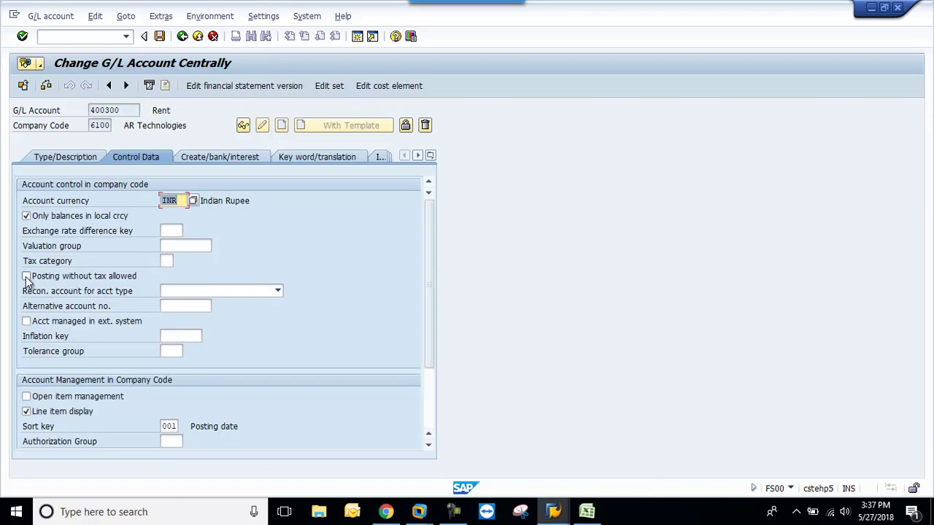
{"action": "left_click", "coordinate": [27, 278]}
{"action": "left_click", "coordinate": [167, 260]}
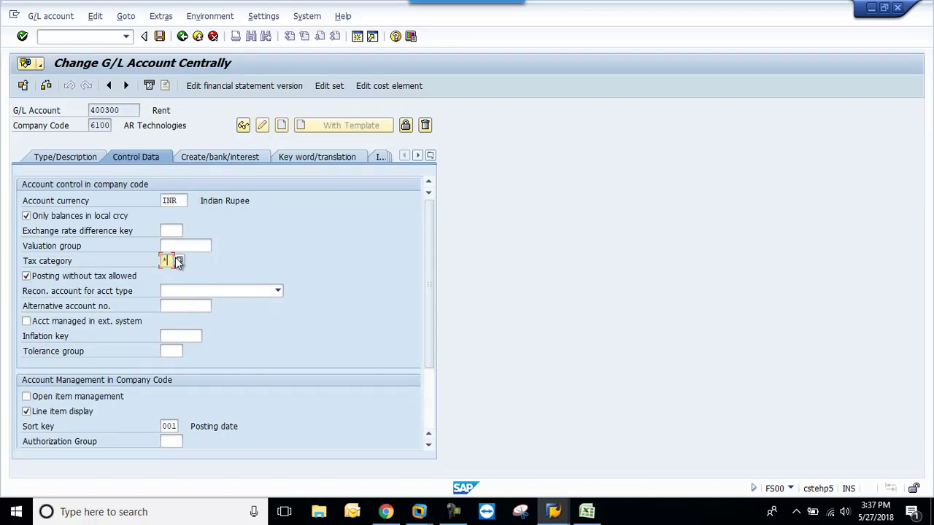
{"action": "left_click", "coordinate": [159, 36]}
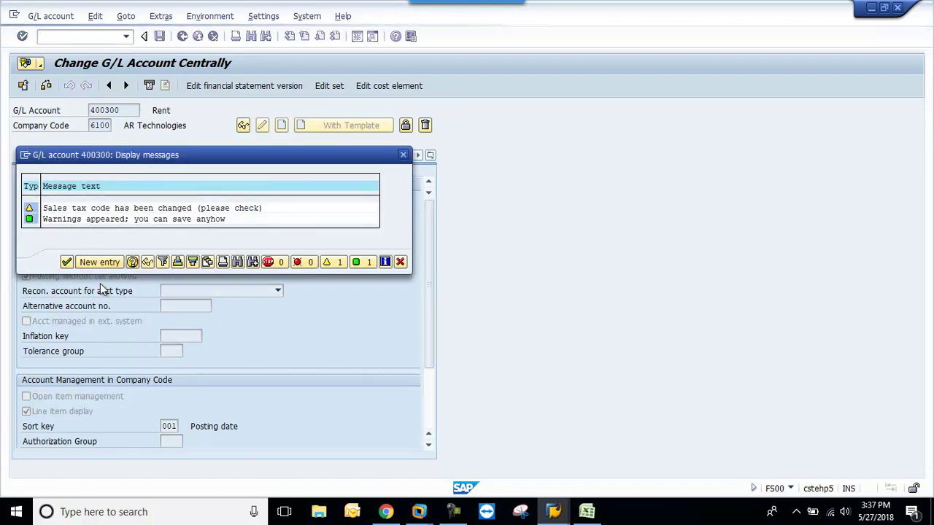
{"action": "key", "text": "Return"}
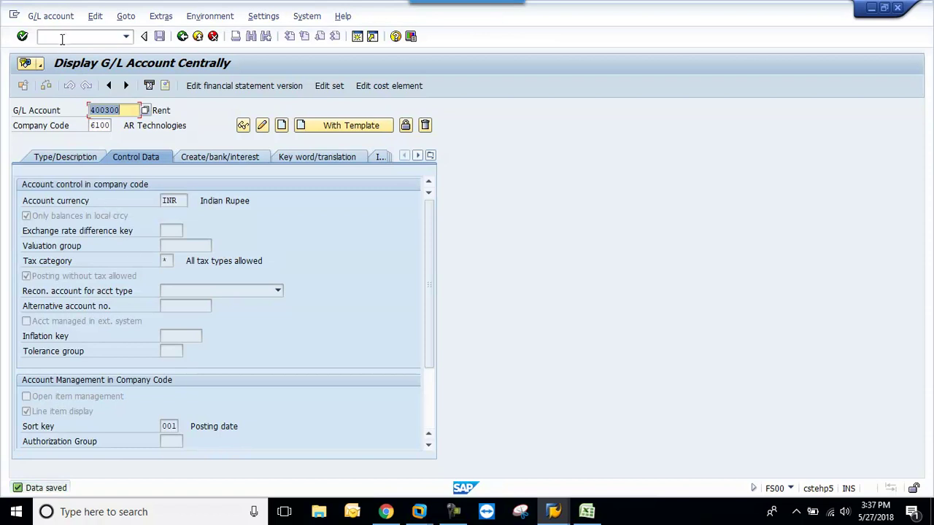
- Start an FB01 posting with reference to the proposed document, with Do not propose amounts enabled, and open its first G/L item
{"action": "left_click", "coordinate": [62, 36]}
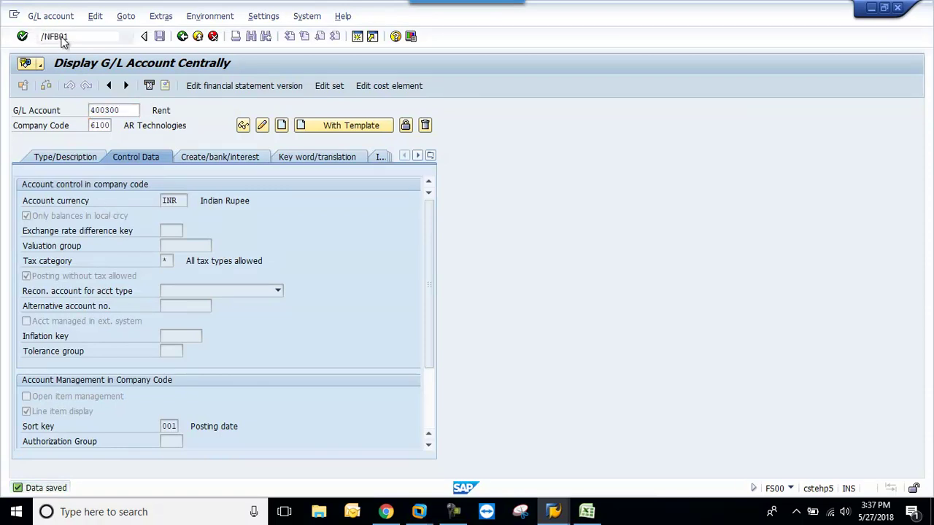
{"action": "key", "text": "Return"}
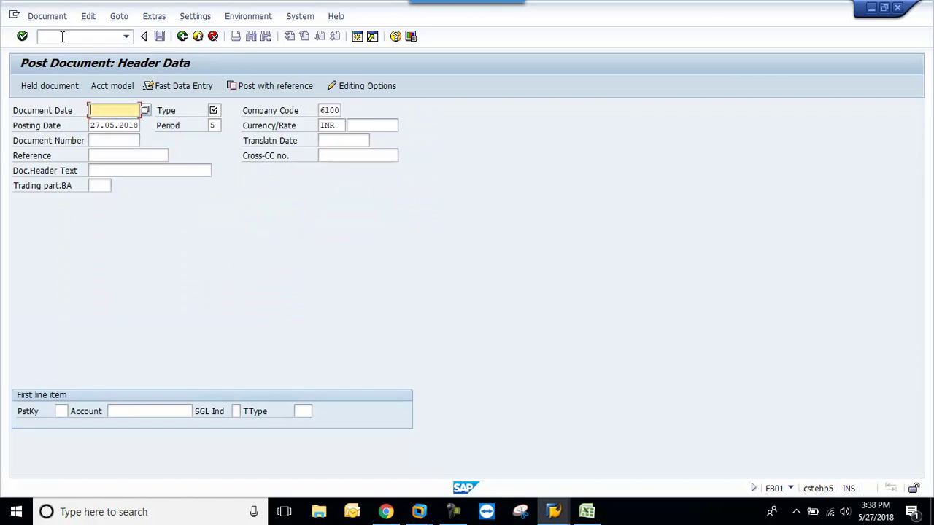
{"action": "left_click", "coordinate": [269, 85]}
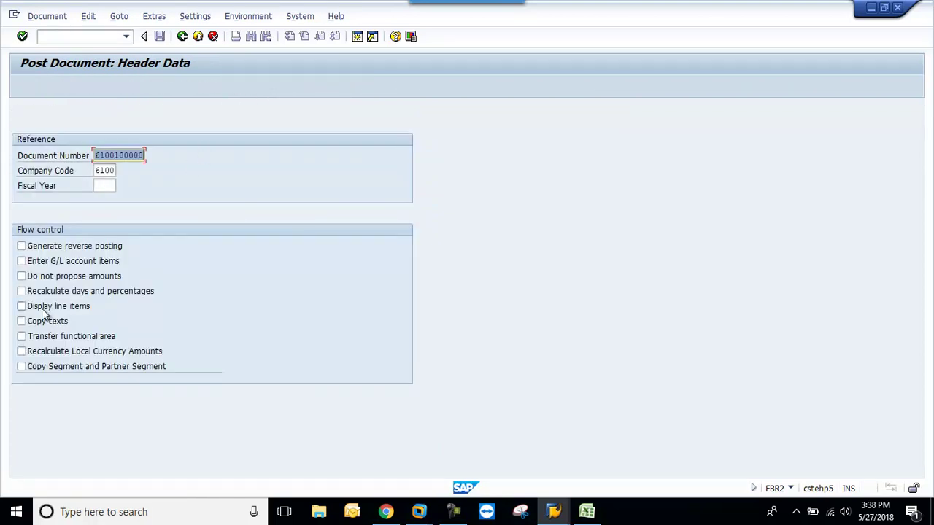
{"action": "left_click", "coordinate": [23, 276]}
{"action": "key", "text": "Return"}
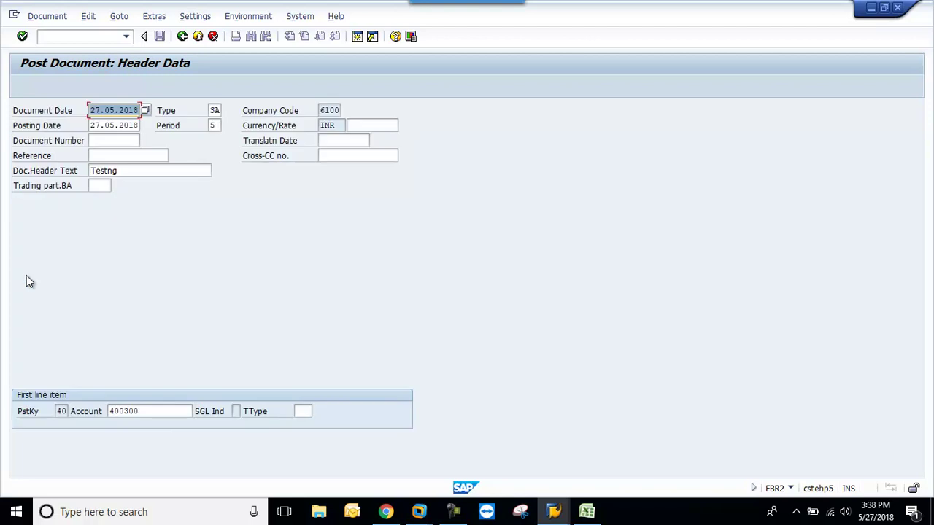
{"action": "key", "text": "Return"}
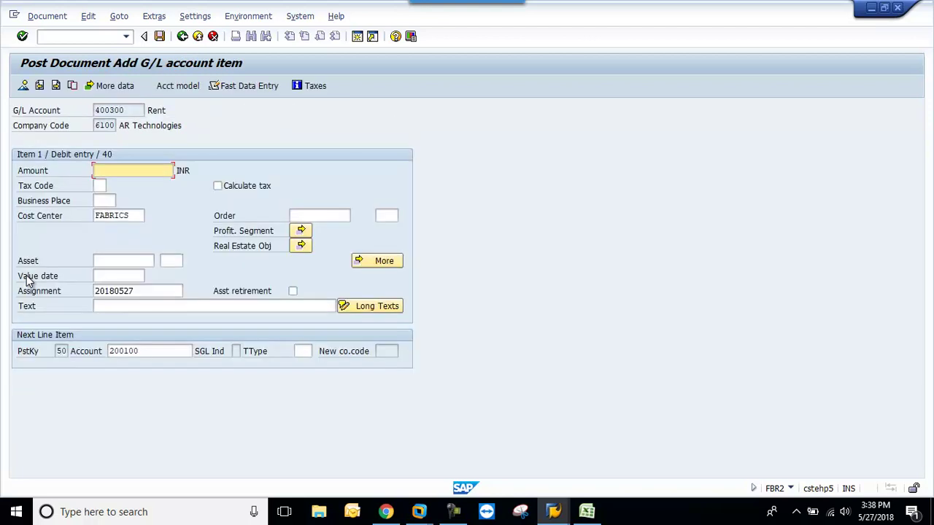
- Look up the available tax codes for the rent item and choose V0, 0% Input Tax
{"action": "left_click", "coordinate": [101, 185]}
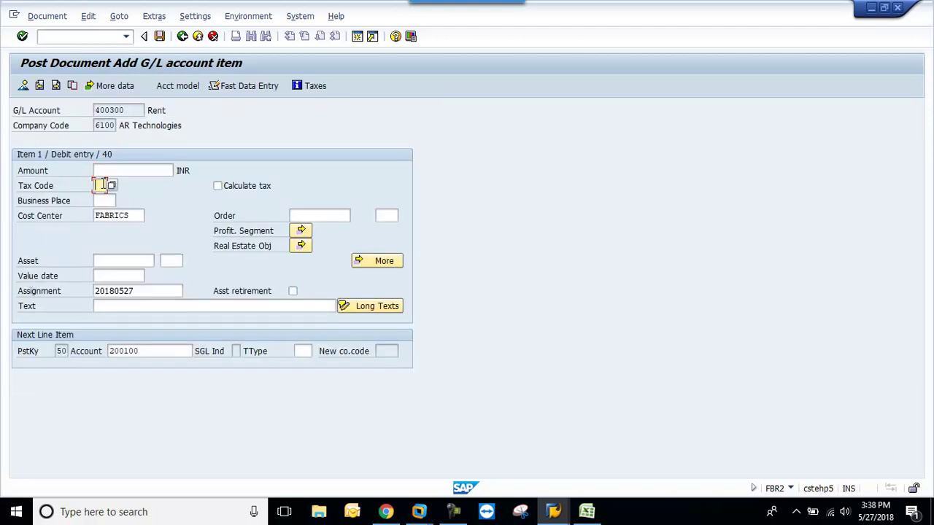
{"action": "left_click", "coordinate": [111, 187]}
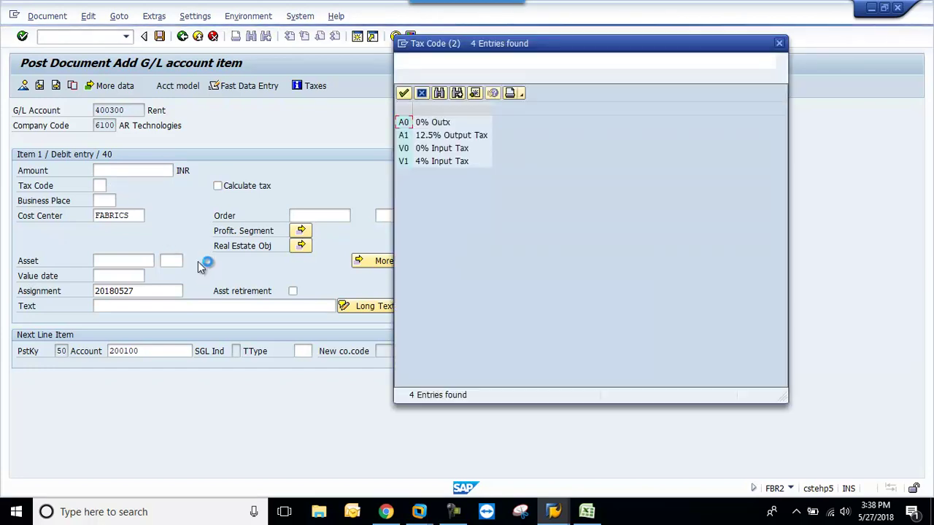
{"action": "double_click", "coordinate": [442, 150]}
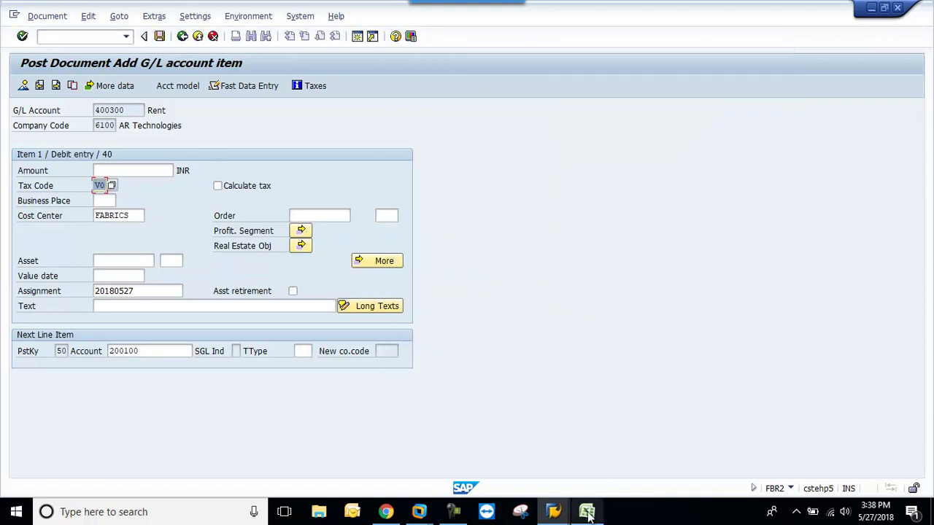
- Switch to the Excel sheet and complete row 7 with tax code V0 and text DIRECT INPUT
{"action": "left_click", "coordinate": [589, 512]}
{"action": "left_click", "coordinate": [442, 291]}
{"action": "type", "text": "V0"}
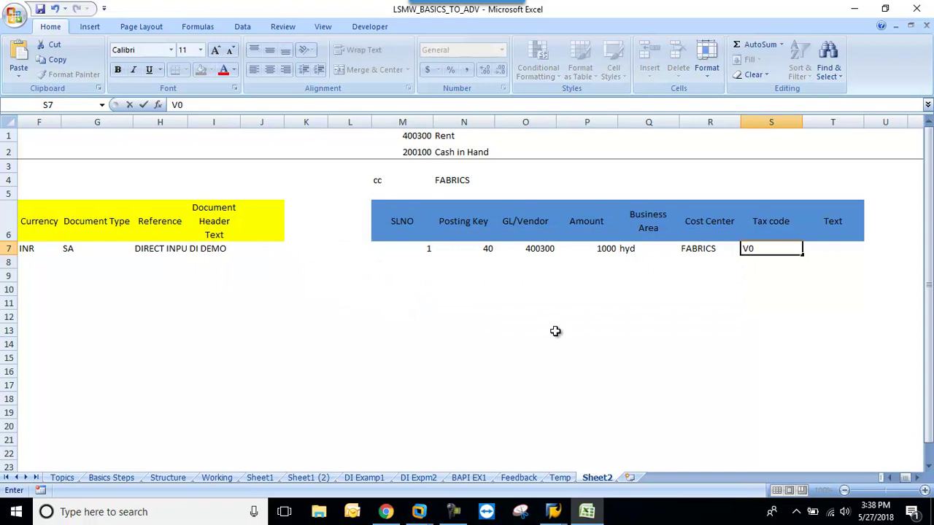
{"action": "key", "text": "Tab"}
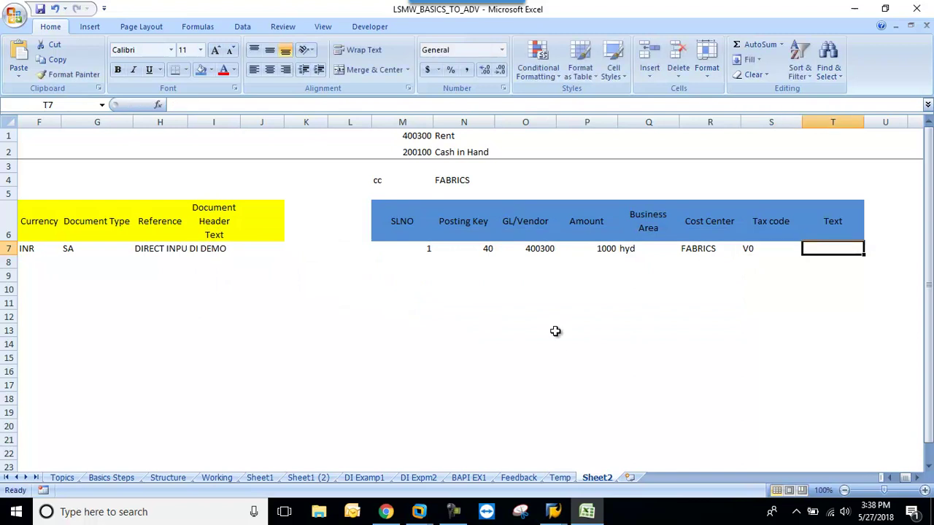
{"action": "type", "text": "DIRE"}
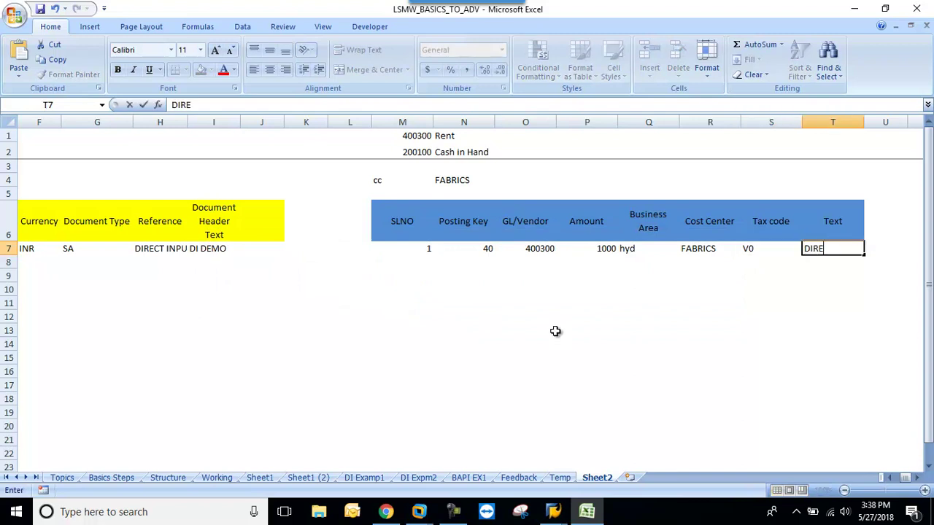
{"action": "type", "text": "CT INPUT"}
{"action": "key", "text": "Return"}
- Copy the complete line item in row 7, from SLNO to Text, into row 8
{"action": "key", "text": "Up"}
{"action": "key", "text": "Left"}
{"action": "key", "text": "Left"}
{"action": "key", "text": "Left"}
{"action": "key", "text": "Left"}
{"action": "key", "text": "Left"}
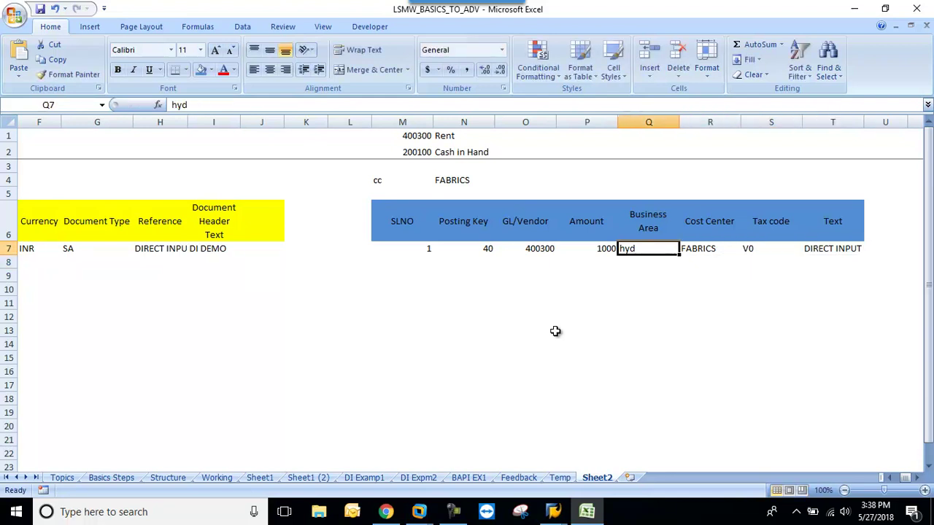
{"action": "key", "text": "Left"}
{"action": "key", "text": "Right"}
{"action": "key", "text": "Left"}
{"action": "key", "text": "Right"}
{"action": "key", "text": "Left"}
{"action": "key", "text": "Right"}
{"action": "key", "text": "Left"}
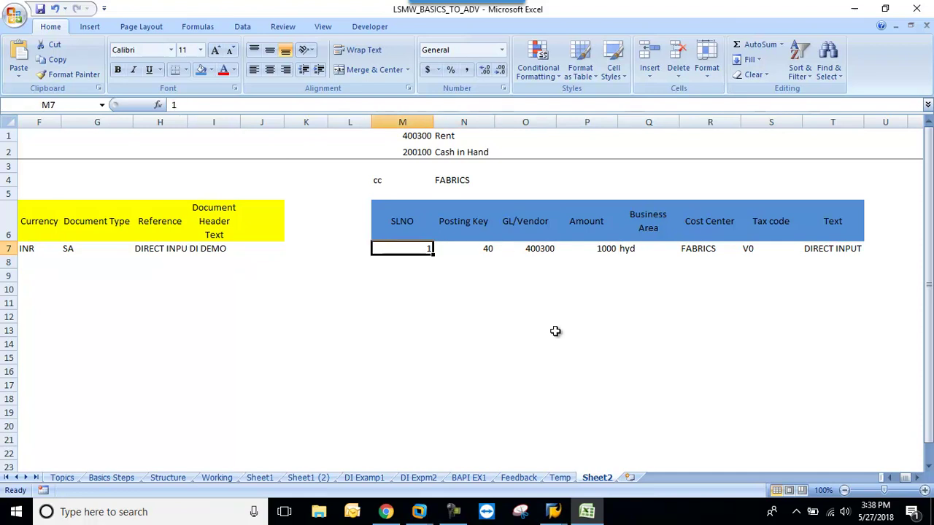
{"action": "key", "text": "ctrl+shift+Right"}
{"action": "key", "text": "ctrl+c"}
{"action": "key", "text": "Down"}
{"action": "key", "text": "ctrl+v"}
- Set the row 8 line item's posting key to 50 and its G/L account to 200100
{"action": "key", "text": "Right"}
{"action": "key", "text": "Left"}
{"action": "key", "text": "Right"}
{"action": "type", "text": "50"}
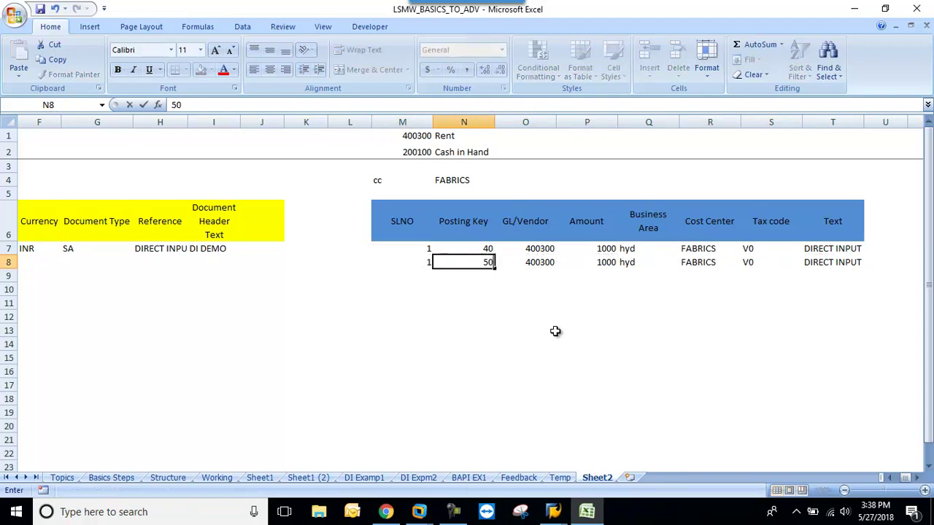
{"action": "key", "text": "Right"}
{"action": "type", "text": "2001"}
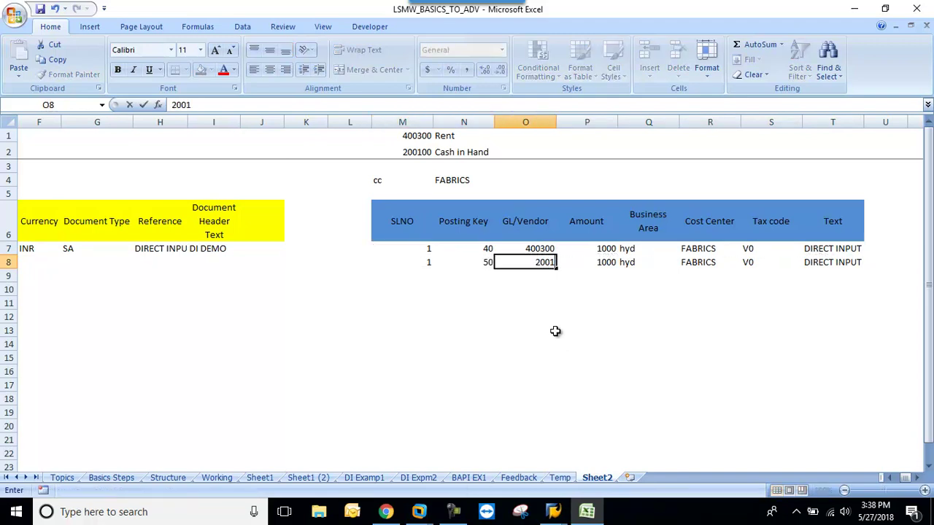
{"action": "type", "text": "00"}
- Clear the cost center and tax code of the row 8 line item
{"action": "key", "text": "Right"}
{"action": "key", "text": "Right"}
{"action": "key", "text": "Right"}
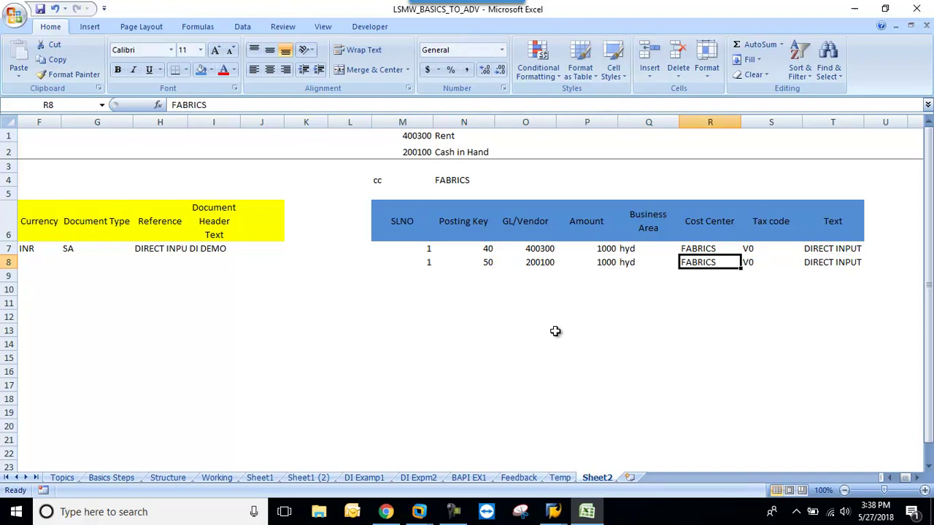
{"action": "key", "text": "Delete"}
{"action": "key", "text": "Right"}
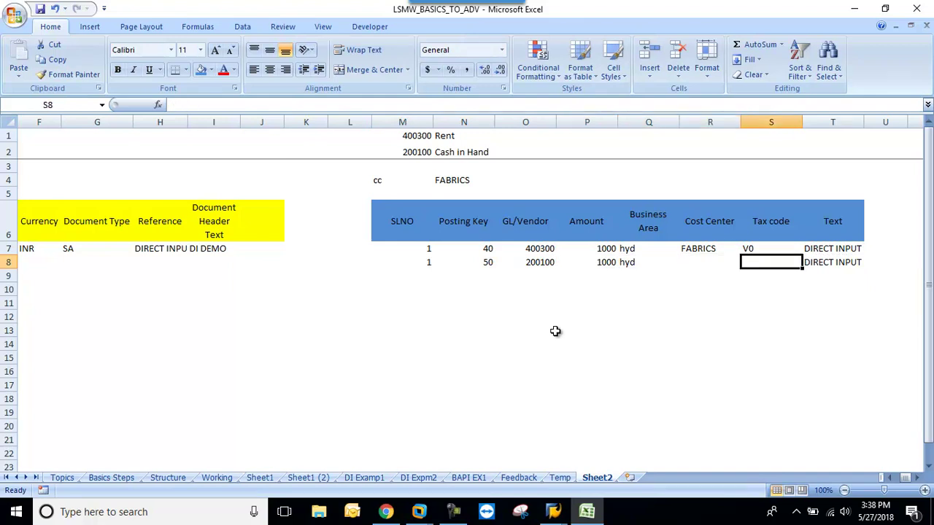
- Review the two line items and compare their SLNO values with the SLNO of the header record
{"action": "key", "text": "Left"}
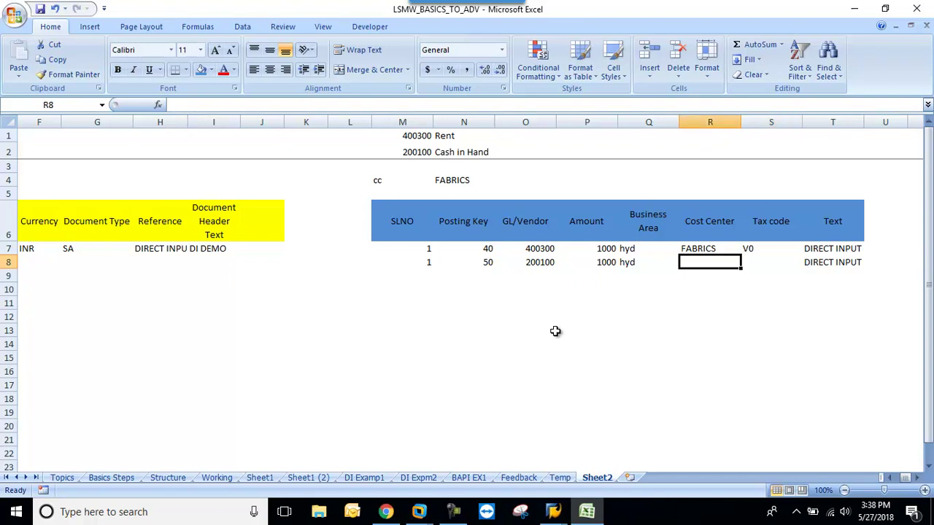
{"action": "key", "text": "Left"}
{"action": "key", "text": "Left"}
{"action": "key", "text": "Left"}
{"action": "key", "text": "Right"}
{"action": "key", "text": "Right"}
{"action": "key", "text": "Right"}
{"action": "key", "text": "Right"}
{"action": "key", "text": "Left"}
{"action": "key", "text": "Left"}
{"action": "key", "text": "Left"}
{"action": "key", "text": "Right"}
{"action": "key", "text": "Right"}
{"action": "key", "text": "Left"}
{"action": "key", "text": "Left"}
{"action": "key", "text": "Left"}
{"action": "key", "text": "Left"}
{"action": "key", "text": "Left"}
{"action": "key", "text": "Left"}
{"action": "key", "text": "Left"}
{"action": "key", "text": "Left"}
{"action": "key", "text": "Left"}
{"action": "key", "text": "Left"}
{"action": "key", "text": "Left"}
{"action": "key", "text": "Left"}
{"action": "key", "text": "Left"}
{"action": "key", "text": "Left"}
{"action": "key", "text": "Left"}
{"action": "key", "text": "Left"}
{"action": "key", "text": "Up"}
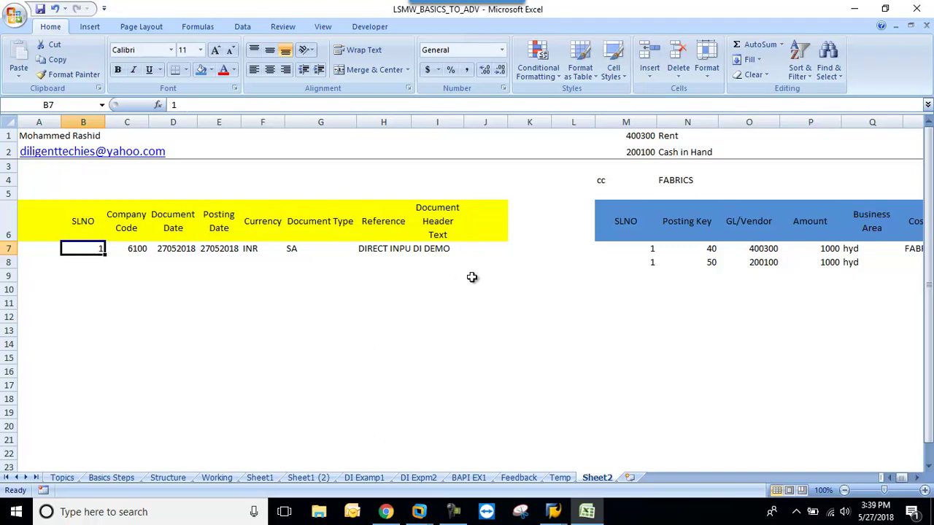
{"action": "left_click_drag", "start_coordinate": [651, 250], "coordinate": [651, 249]}
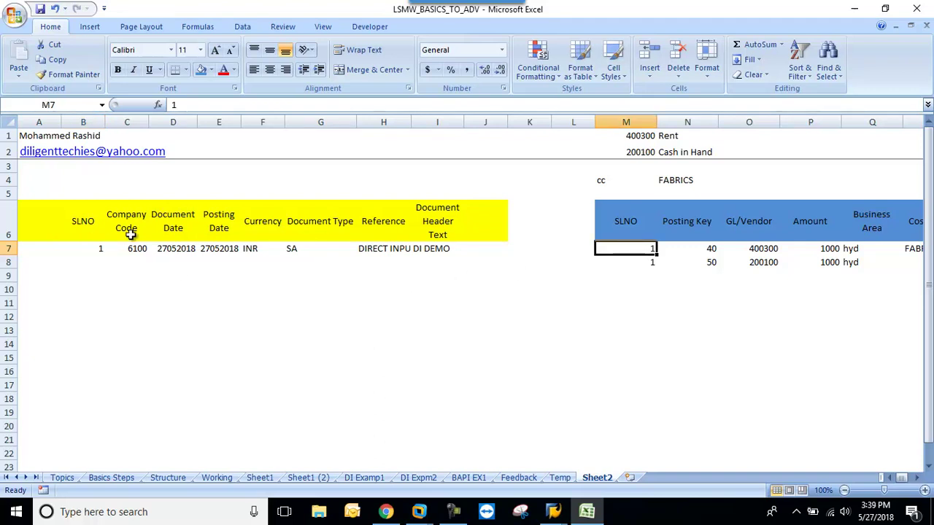
{"action": "left_click", "coordinate": [80, 251]}
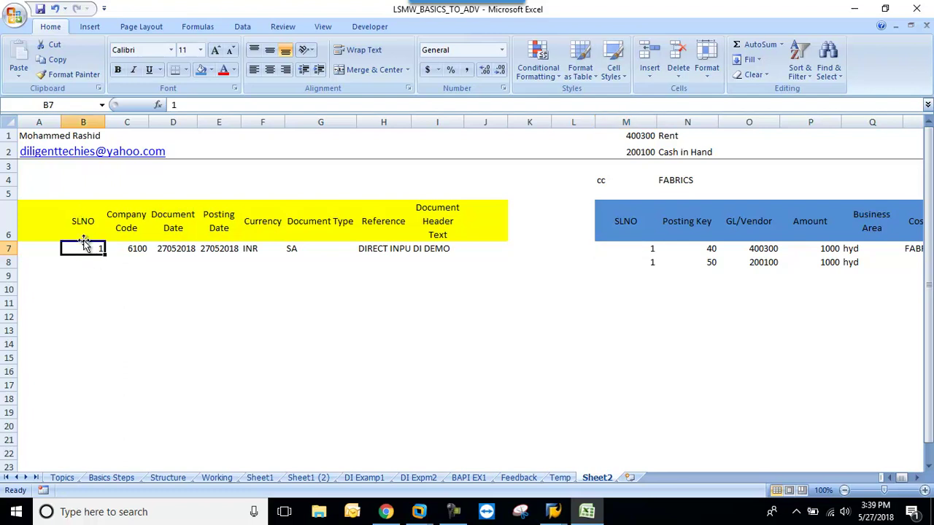
{"action": "left_click", "coordinate": [634, 223]}
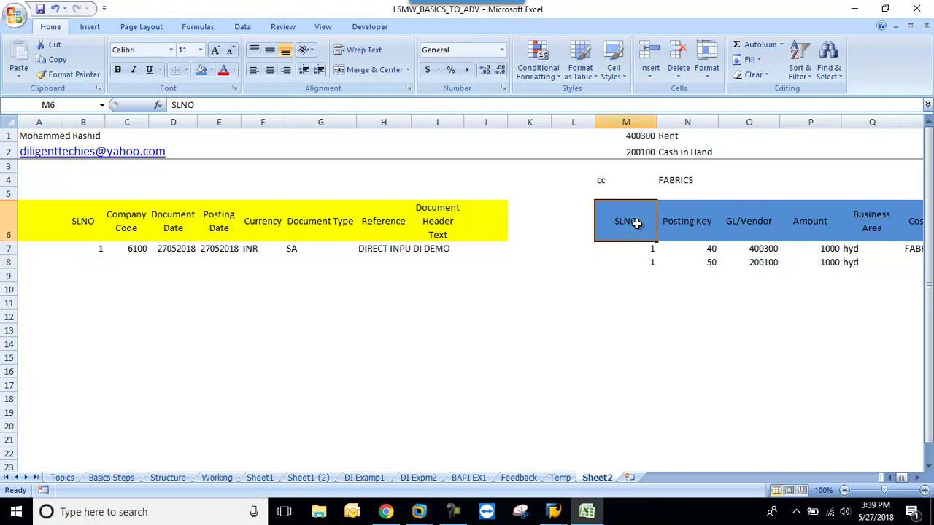
{"action": "left_click_drag", "start_coordinate": [646, 250], "coordinate": [648, 263]}
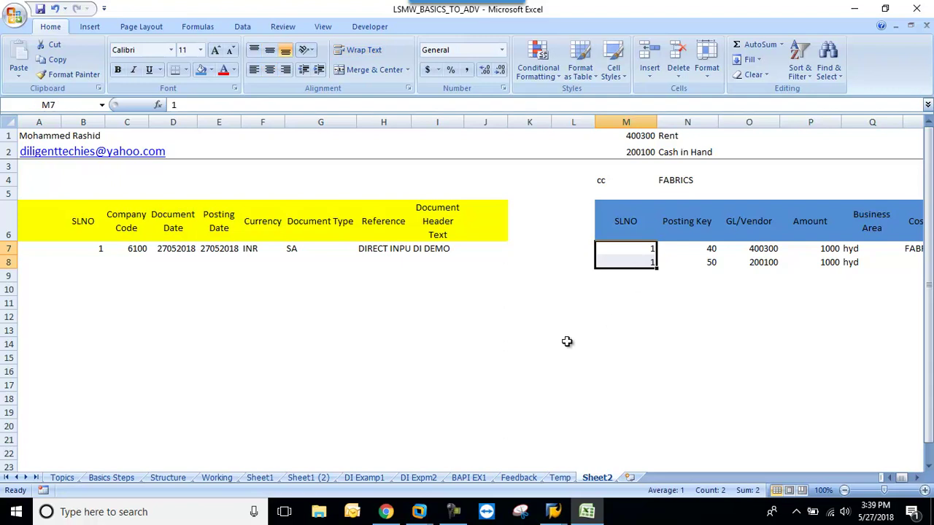
- Duplicate the header record from row 7 into row 8 and set the copy's SLNO to 2
{"action": "left_click_drag", "start_coordinate": [89, 249], "coordinate": [428, 250]}
{"action": "key", "text": "ctrl+c"}
{"action": "left_click", "coordinate": [97, 262]}
{"action": "key", "text": "ctrl+v"}
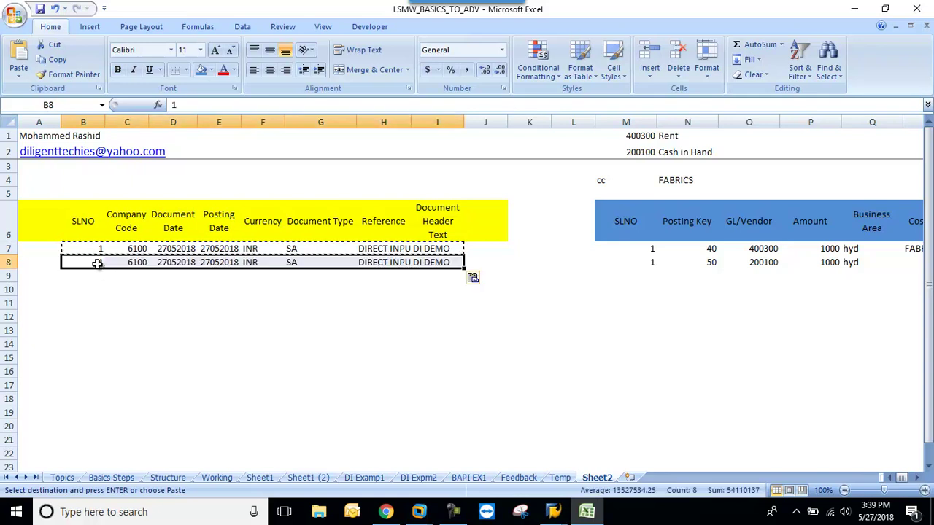
{"action": "type", "text": "2"}
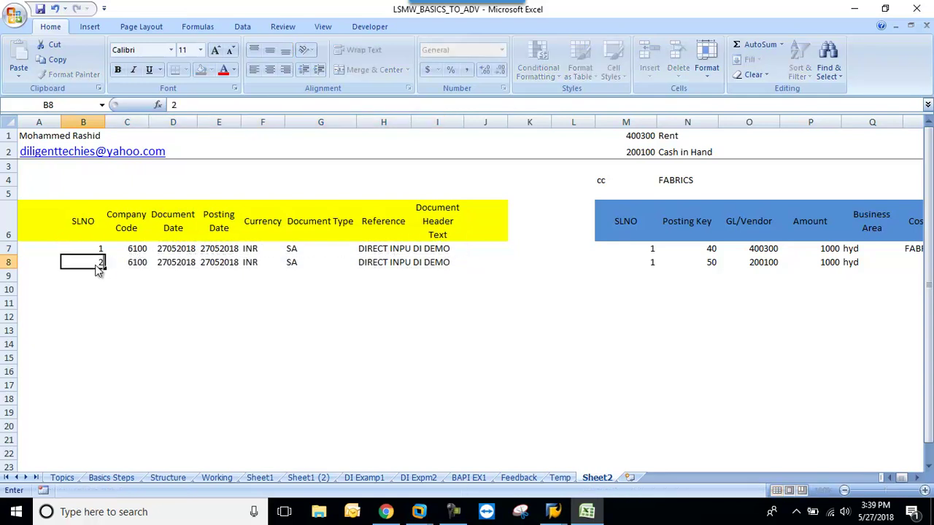
- Copy the row 7 debit line item into rows 9 to 11 of the line item table
{"action": "key", "text": "Right"}
{"action": "key", "text": "Right"}
{"action": "key", "text": "Right"}
{"action": "key", "text": "Right"}
{"action": "key", "text": "Right"}
{"action": "key", "text": "Right"}
{"action": "key", "text": "Right"}
{"action": "key", "text": "Right"}
{"action": "key", "text": "Right"}
{"action": "key", "text": "Right"}
{"action": "key", "text": "Right"}
{"action": "key", "text": "Up"}
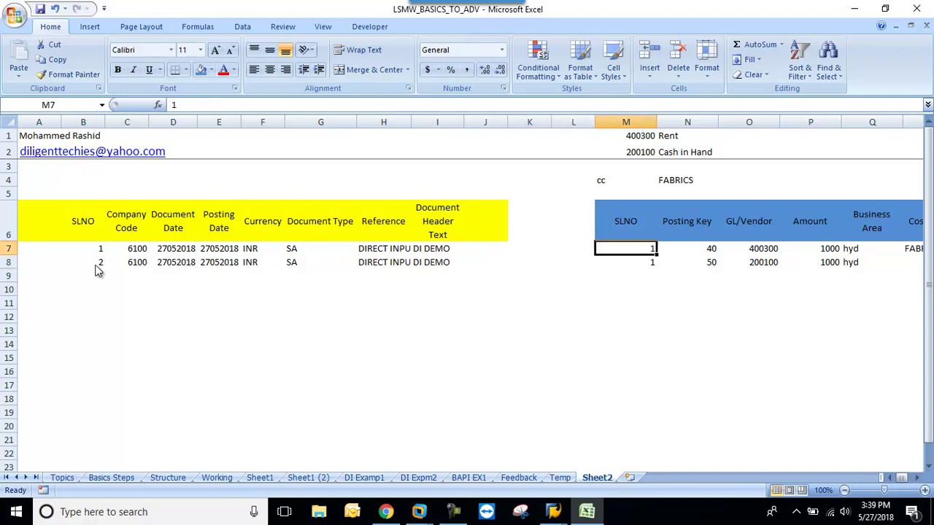
{"action": "key", "text": "ctrl+shift+Right"}
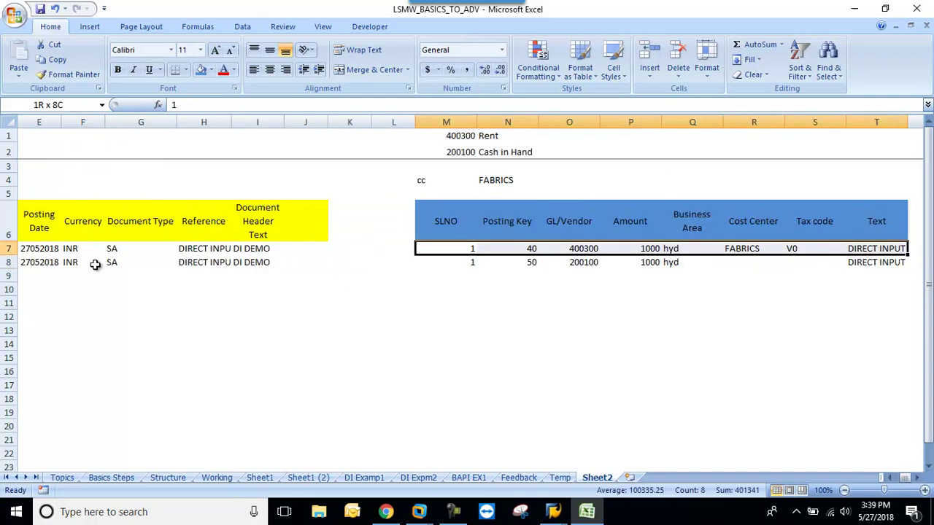
{"action": "key", "text": "ctrl+c"}
{"action": "key", "text": "Down"}
{"action": "key", "text": "Down"}
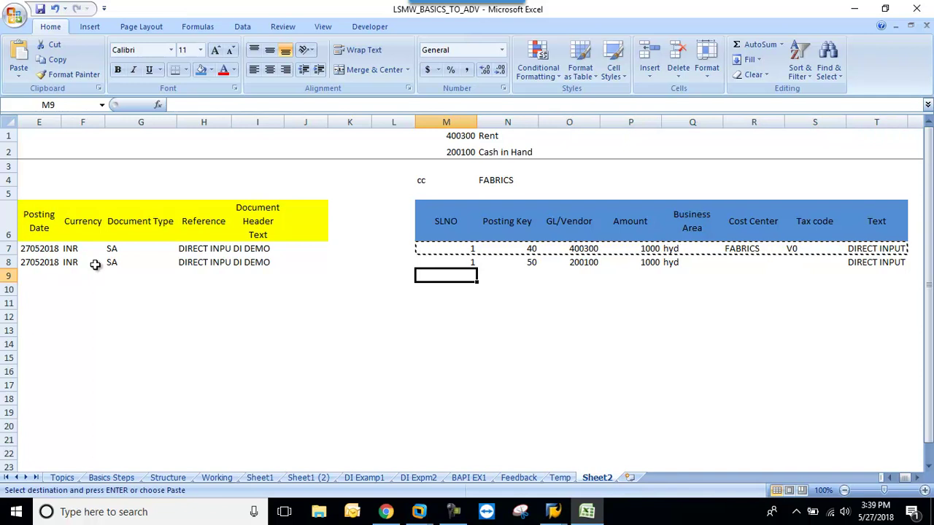
{"action": "key", "text": "shift+Down"}
{"action": "key", "text": "shift+Down"}
{"action": "key", "text": "ctrl+v"}
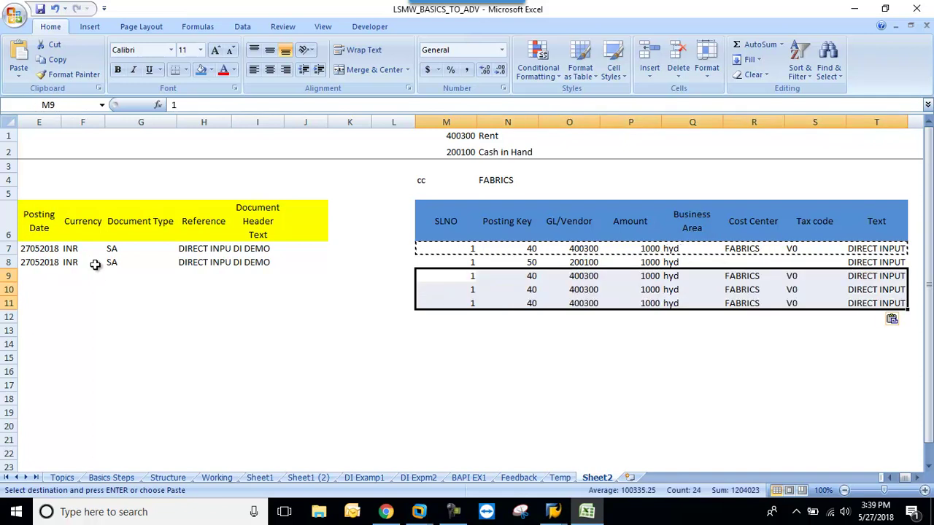
- Set the SLNO of the line items in rows 9 to 11 to 2
{"action": "key", "text": "Right"}
{"action": "key", "text": "Left"}
{"action": "type", "text": "2"}
{"action": "key", "text": "Return"}
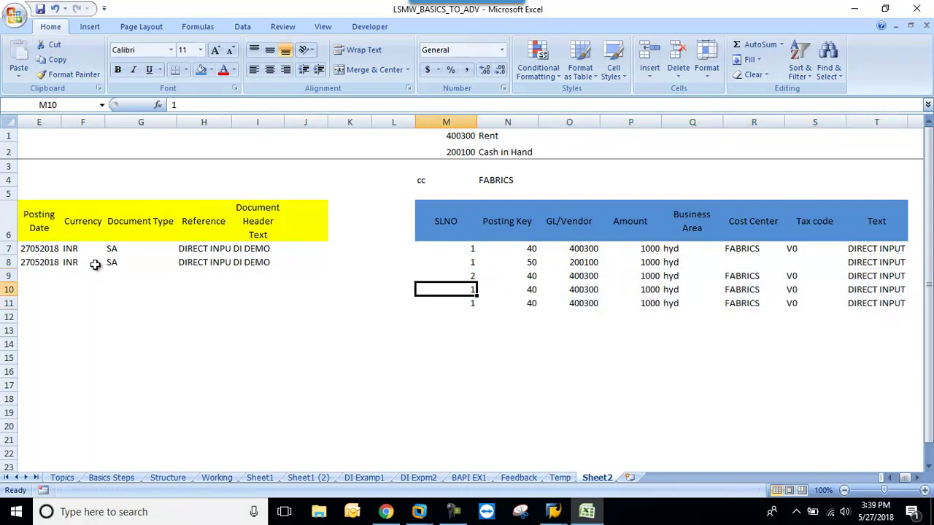
{"action": "type", "text": "2"}
{"action": "key", "text": "Return"}
{"action": "type", "text": "2"}
{"action": "key", "text": "Return"}
- Copy the row 8 credit line item for account 200100 into row 12
{"action": "key", "text": "Up"}
{"action": "key", "text": "Up"}
{"action": "key", "text": "Up"}
{"action": "key", "text": "Up"}
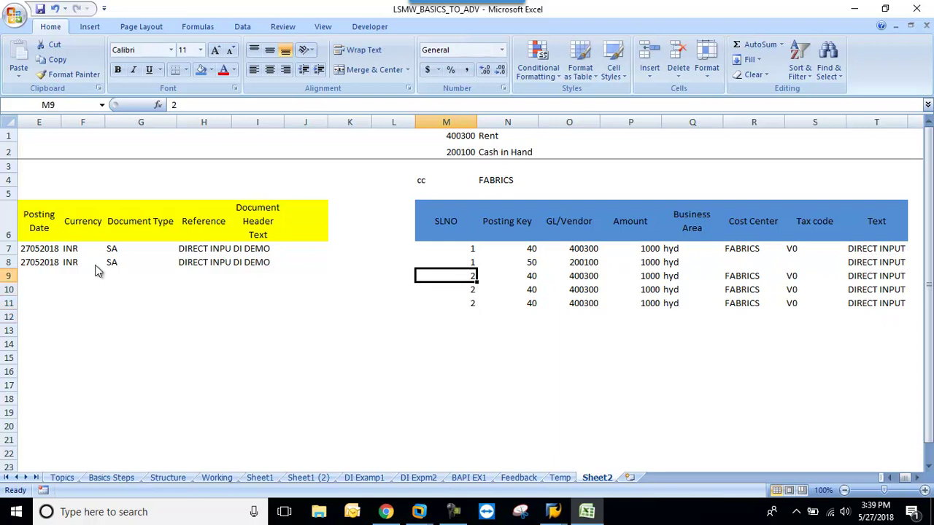
{"action": "key", "text": "shift+Right"}
{"action": "key", "text": "shift+Right"}
{"action": "key", "text": "shift+Right"}
{"action": "key", "text": "shift+Right"}
{"action": "key", "text": "shift+Right"}
{"action": "key", "text": "shift+Right"}
{"action": "key", "text": "shift+Right"}
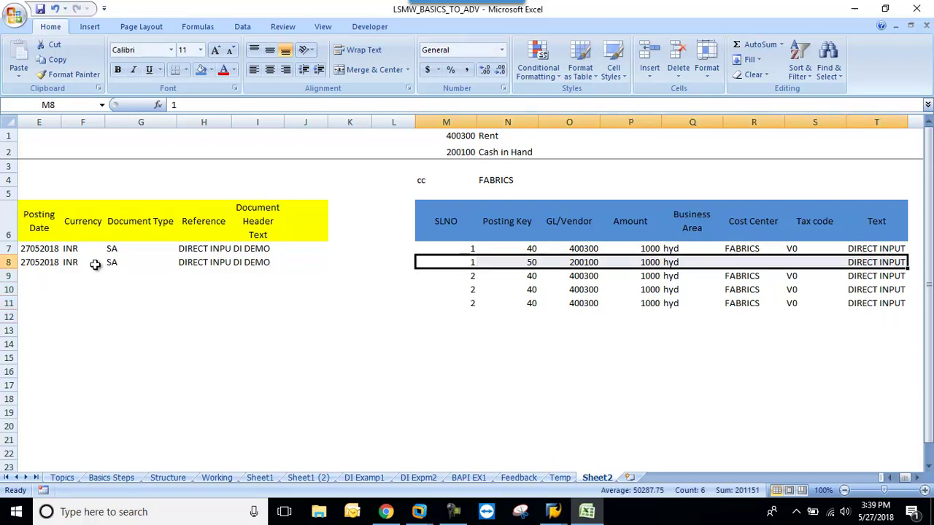
{"action": "key", "text": "ctrl+c"}
{"action": "key", "text": "Down"}
{"action": "key", "text": "Down"}
{"action": "key", "text": "Down"}
{"action": "key", "text": "Down"}
{"action": "key", "text": "Return"}
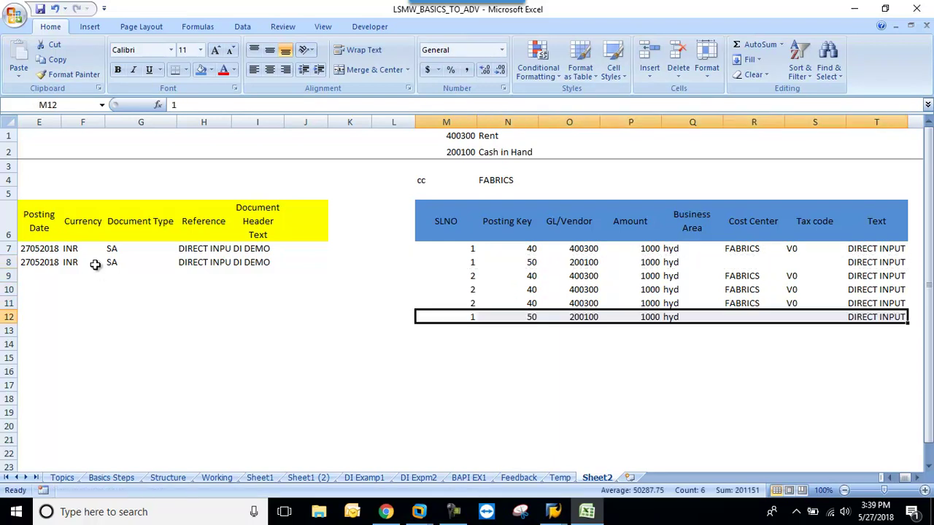
- Copy the credit line item from row 12 into rows 13 and 14
{"action": "key", "text": "ctrl+c"}
{"action": "key", "text": "Down"}
{"action": "key", "text": "ctrl+v"}
{"action": "key", "text": "Down"}
{"action": "key", "text": "ctrl+v"}
{"action": "key", "text": "Up"}
{"action": "key", "text": "Up"}
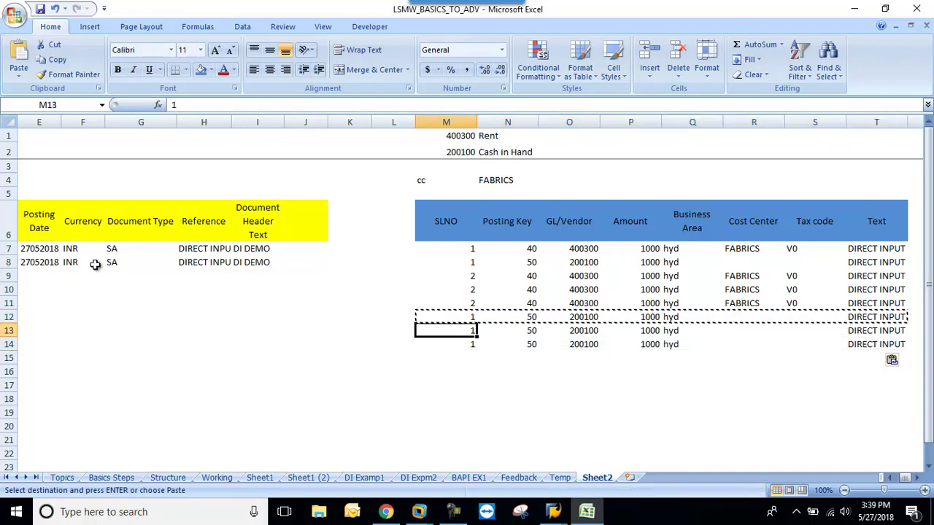
- Set the SLNO to 2 for the line items in rows 12, 13 and 14
{"action": "type", "text": "2"}
{"action": "key", "text": "Return"}
{"action": "type", "text": "2"}
{"action": "key", "text": "Return"}
{"action": "type", "text": "2"}
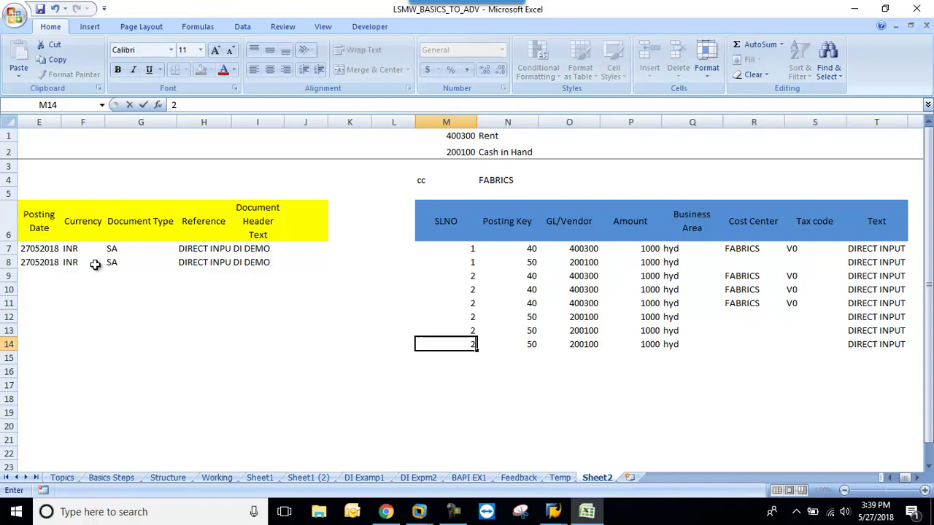
{"action": "key", "text": "Return"}
- Examine the SLNO and Posting Key values of the second document's line items in rows 9 to 14
{"action": "key", "text": "Up"}
{"action": "key", "text": "Up"}
{"action": "key", "text": "Up"}
{"action": "key", "text": "Up"}
{"action": "key", "text": "Up"}
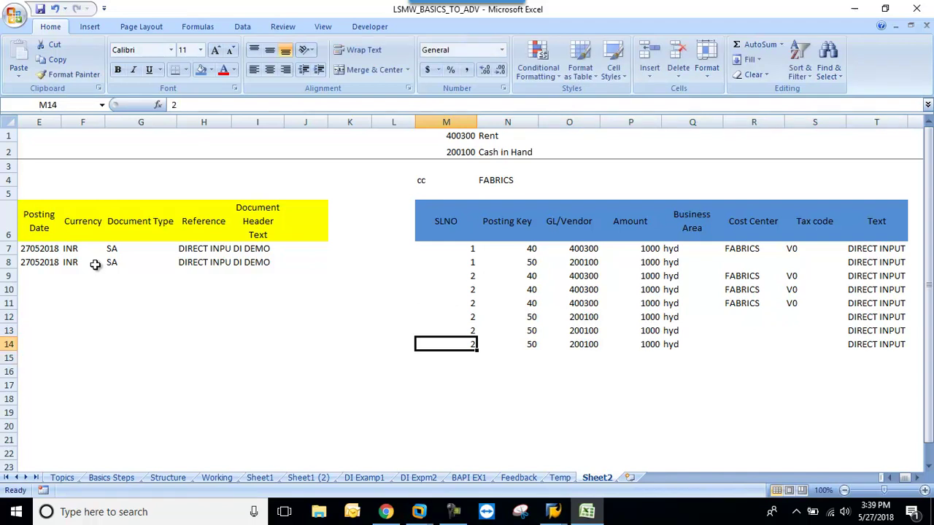
{"action": "key", "text": "Up"}
{"action": "key", "text": "shift+Down"}
{"action": "key", "text": "shift+Down"}
{"action": "key", "text": "shift+Down"}
{"action": "key", "text": "shift+Down"}
{"action": "key", "text": "shift+Down"}
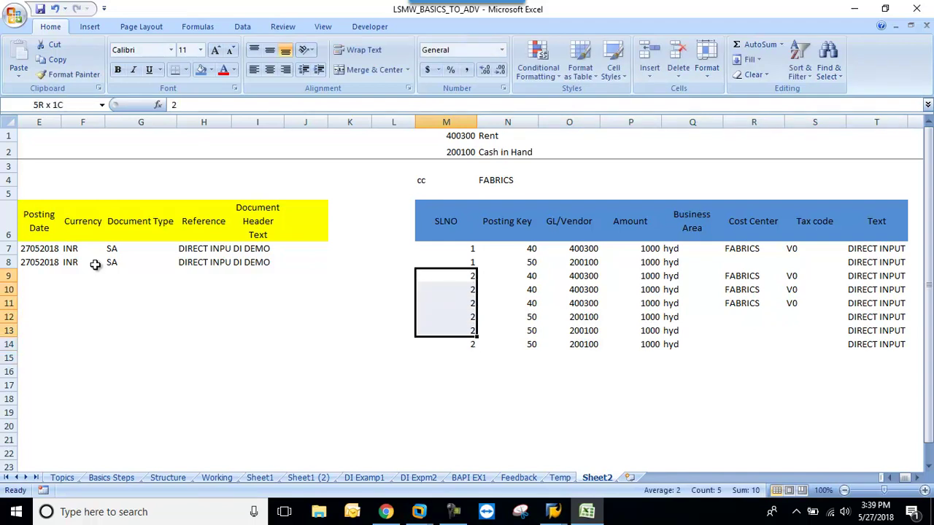
{"action": "key", "text": "Right"}
{"action": "key", "text": "Down"}
{"action": "key", "text": "Down"}
{"action": "key", "text": "Up"}
{"action": "key", "text": "Up"}
{"action": "key", "text": "Down"}
{"action": "key", "text": "Down"}
{"action": "key", "text": "Down"}
{"action": "key", "text": "Down"}
{"action": "key", "text": "Up"}
{"action": "key", "text": "Up"}
{"action": "key", "text": "Up"}
{"action": "key", "text": "Up"}
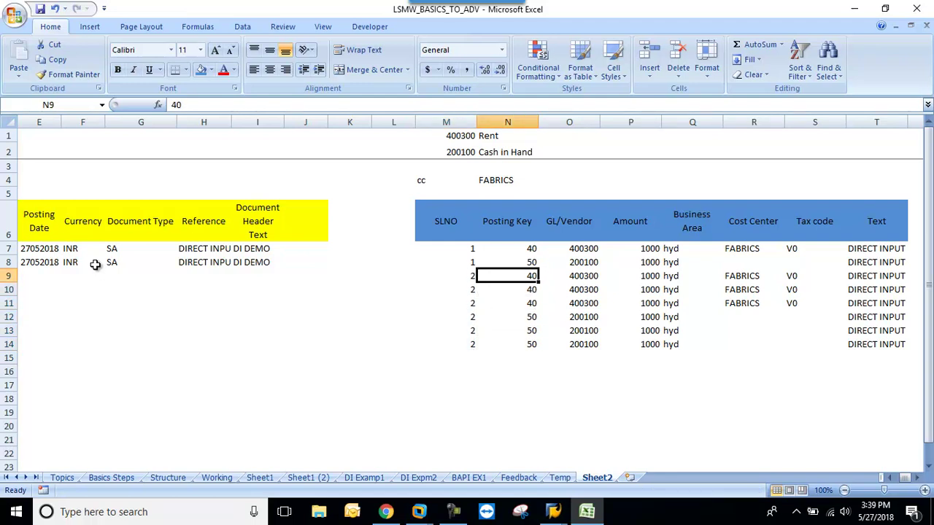
{"action": "key", "text": "Left"}
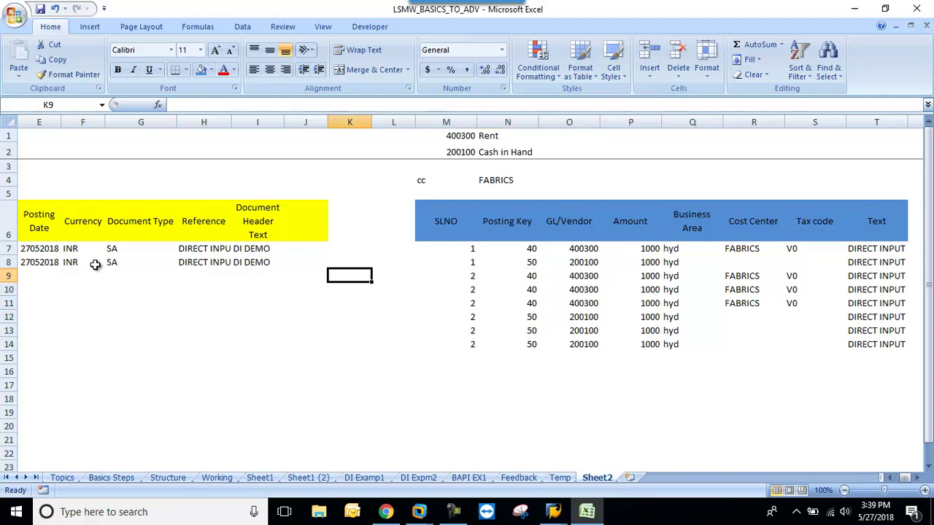
- Examine the second header record in row 8, from its SLNO through the document header text
{"action": "key", "text": "Home"}
{"action": "key", "text": "Right"}
{"action": "key", "text": "Up"}
{"action": "key", "text": "shift+Right"}
{"action": "key", "text": "shift+Right"}
{"action": "key", "text": "shift+Right"}
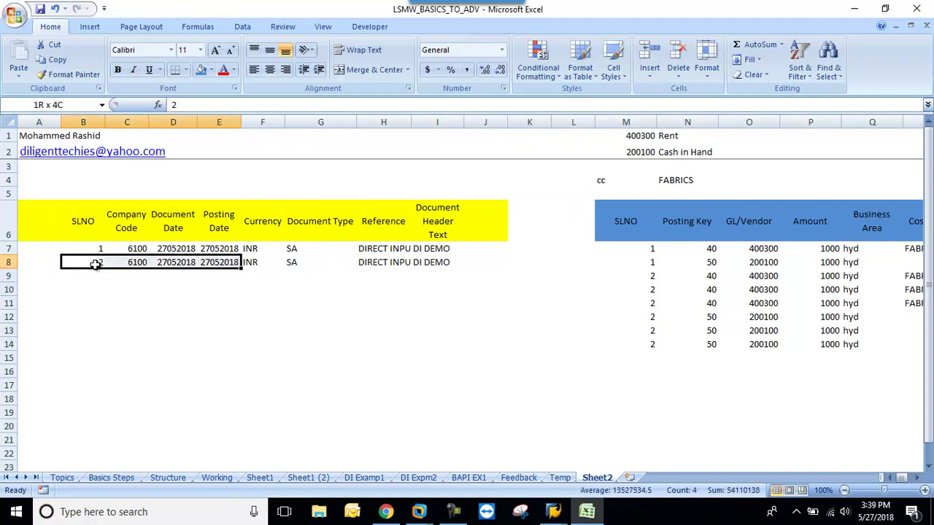
{"action": "key", "text": "shift+Right"}
{"action": "key", "text": "shift+Right"}
{"action": "key", "text": "shift+Right"}
{"action": "key", "text": "shift+Right"}
- Set the second header record's Reference to "Testing" and its Document Header Text to "Testing SLNO FIELD"
{"action": "key", "text": "Right"}
{"action": "key", "text": "Right"}
{"action": "key", "text": "Right"}
{"action": "key", "text": "Right"}
{"action": "key", "text": "Right"}
{"action": "key", "text": "Right"}
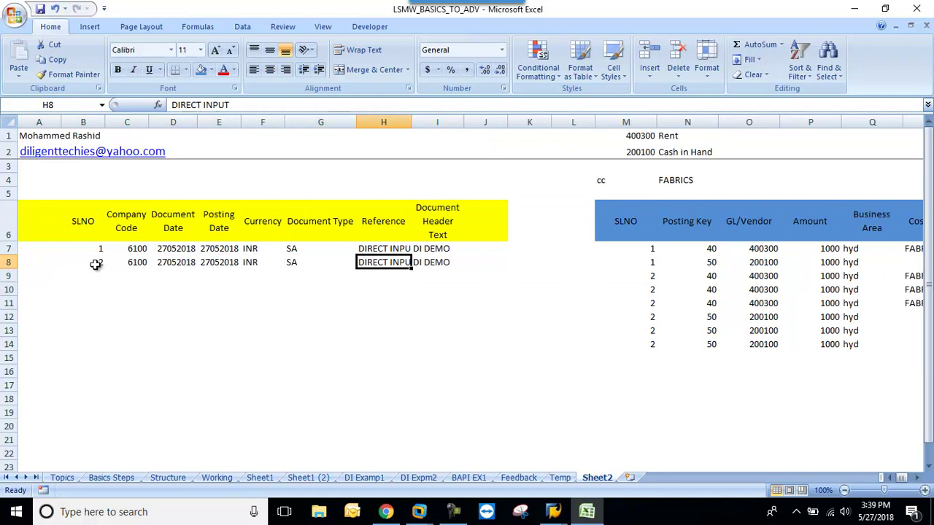
{"action": "type", "text": "t"}
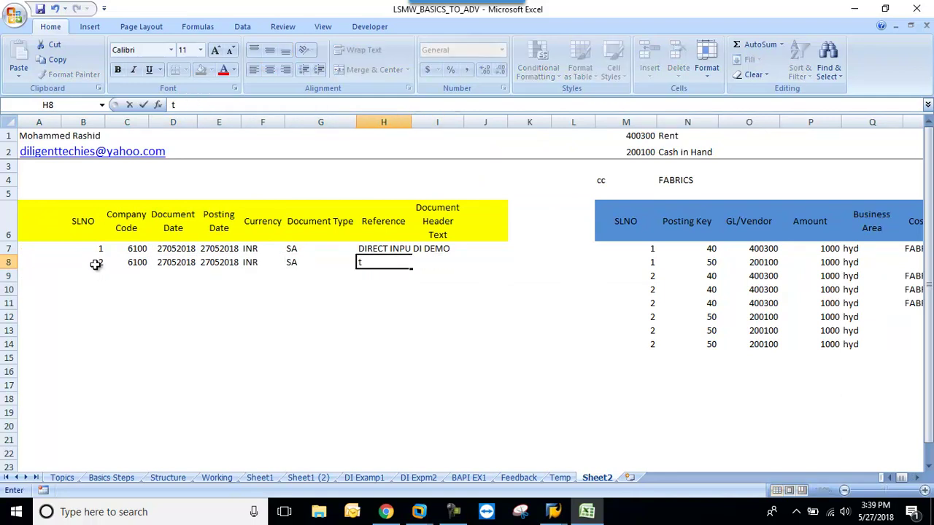
{"action": "type", "text": "esting"}
{"action": "key", "text": "Right"}
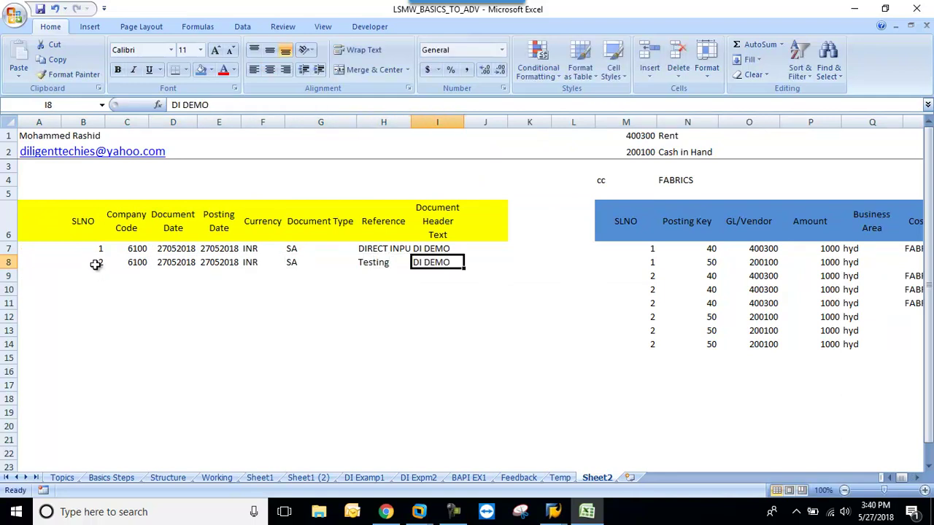
{"action": "type", "text": "Line"}
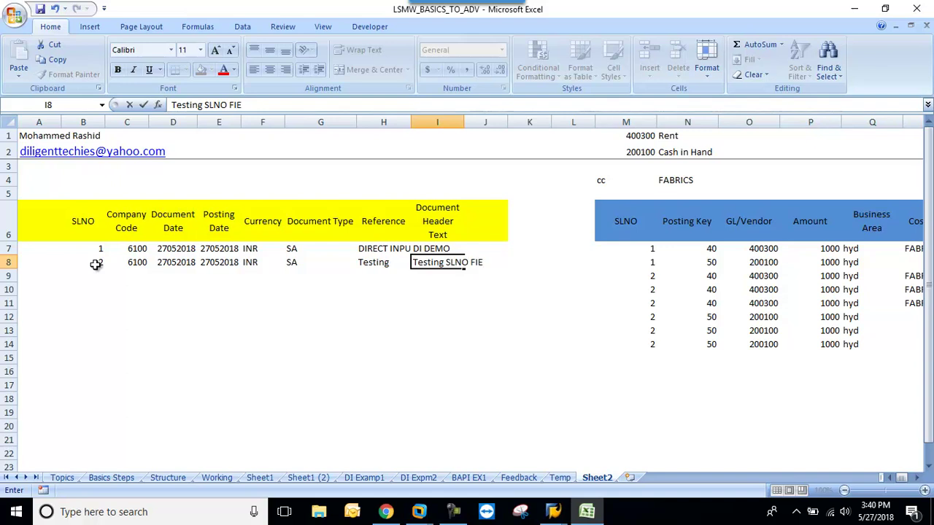
{"action": "key", "text": "Return"}
{"action": "key", "text": "Up"}
{"action": "key", "text": "Up"}
{"action": "key", "text": "Up"}
{"action": "key", "text": "Up"}
{"action": "key", "text": "Right"}
{"action": "key", "text": "Right"}
{"action": "key", "text": "Right"}
{"action": "key", "text": "Right"}
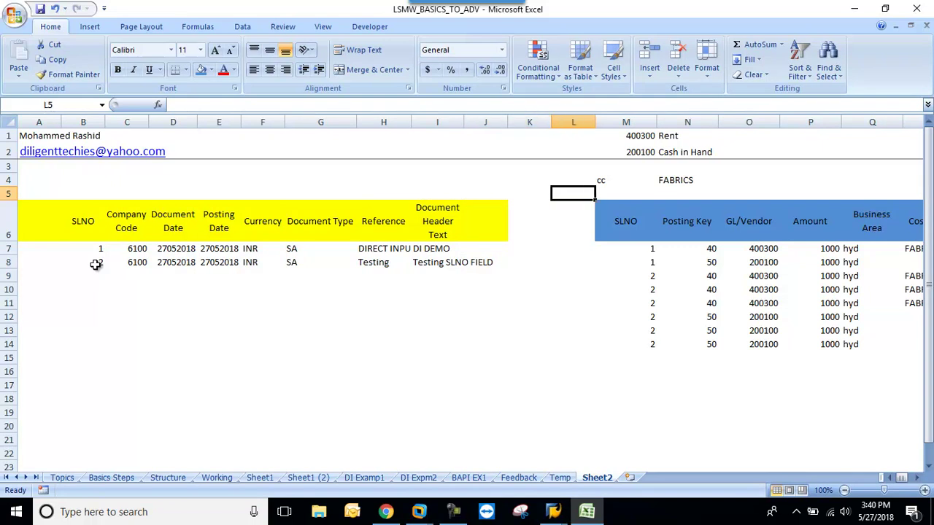
- Switch to the SAP LSM Workbench, return to Excel and examine the header table's SLNO column
{"action": "mouse_move", "coordinate": [553, 511]}
{"action": "left_click", "coordinate": [744, 456]}
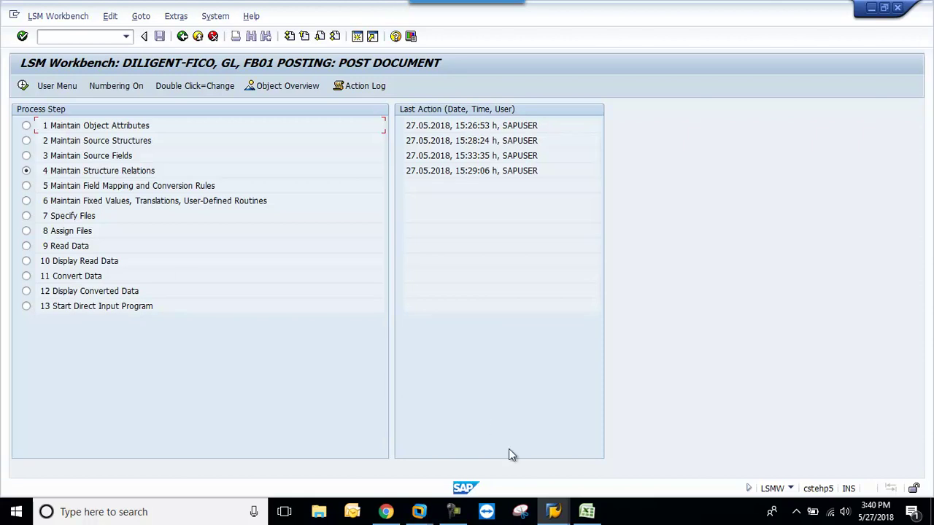
{"action": "left_click", "coordinate": [587, 512]}
{"action": "left_click", "coordinate": [75, 238]}
{"action": "left_click_drag", "start_coordinate": [76, 239], "coordinate": [83, 263]}
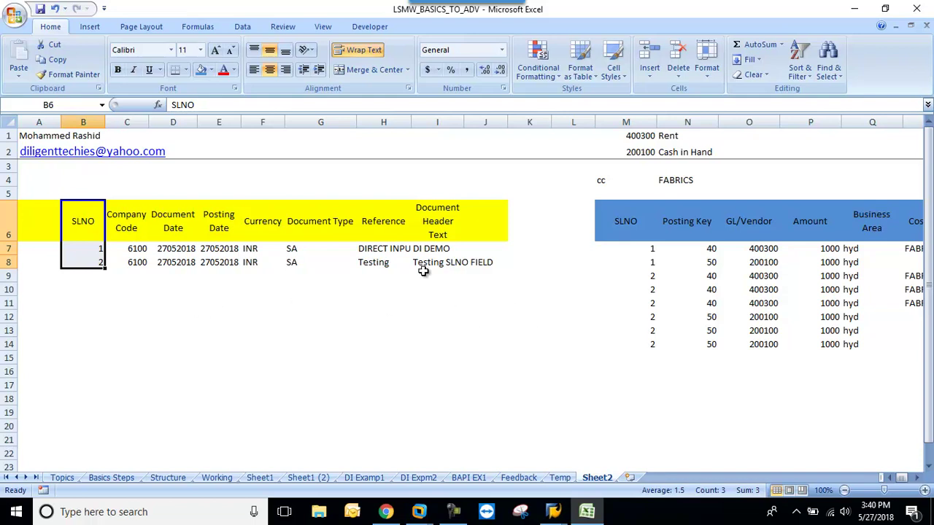
- Switch to the SAP LSM Workbench, review the source-to-target structure relations and return to the process step list
{"action": "left_click", "coordinate": [553, 511]}
{"action": "left_click", "coordinate": [728, 442]}
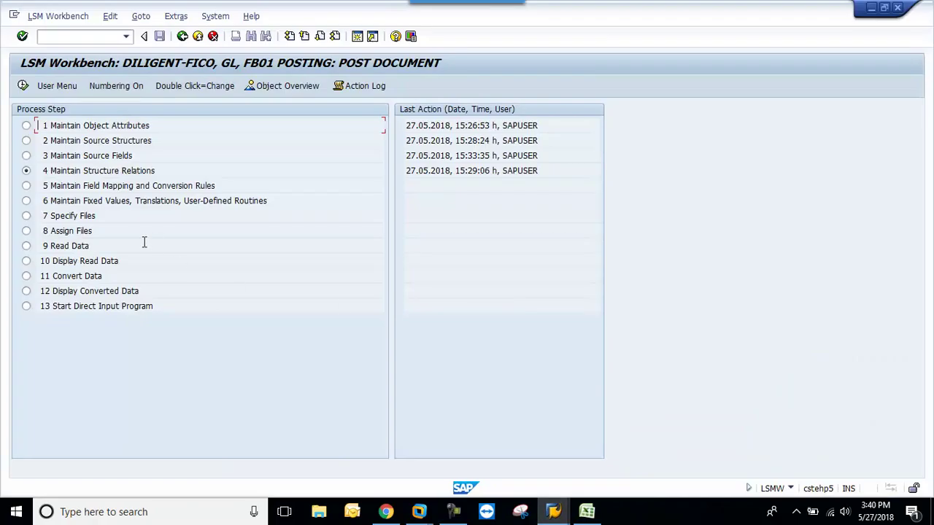
{"action": "left_click", "coordinate": [22, 86]}
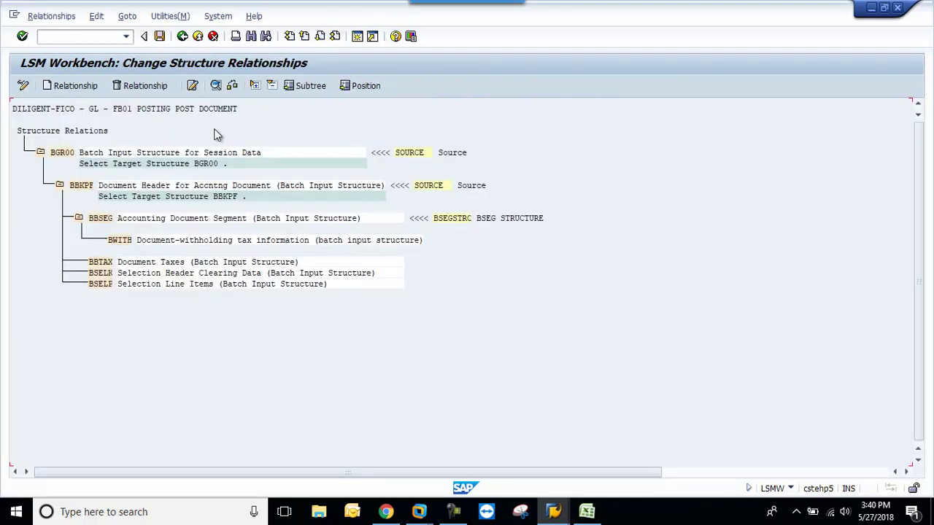
{"action": "left_click", "coordinate": [182, 35]}
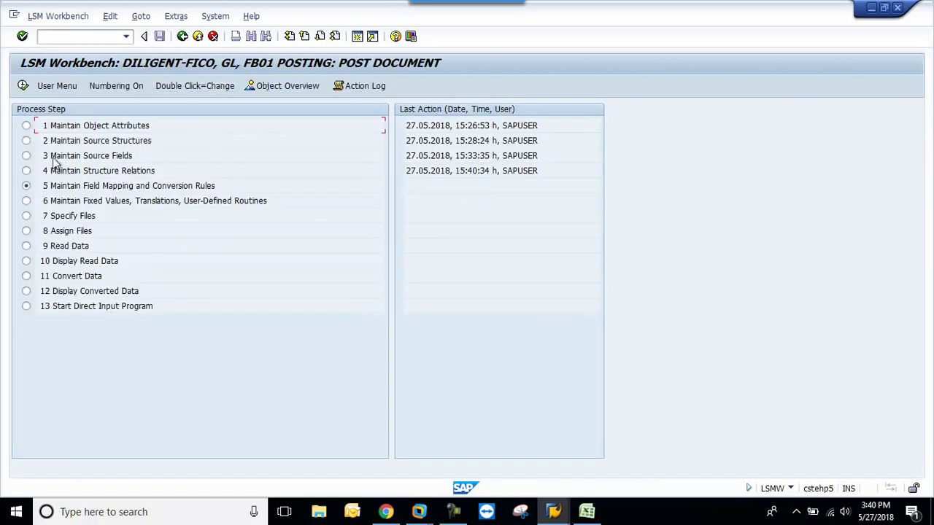
- Open the field mapping and conversion rules and hide Global Data Definitions and Processing Times from the layout
{"action": "left_click", "coordinate": [23, 86]}
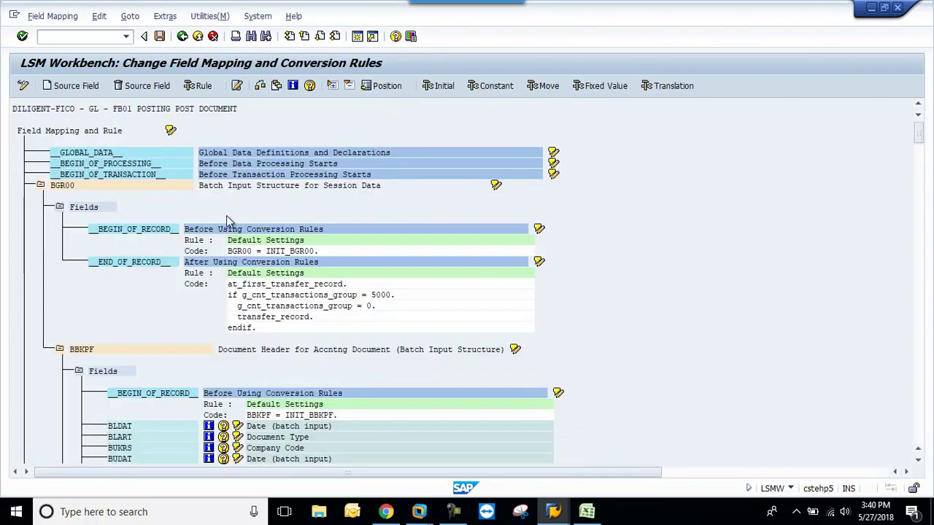
{"action": "scroll", "coordinate": [221, 229], "scroll_direction": "down", "scroll_amount": 1}
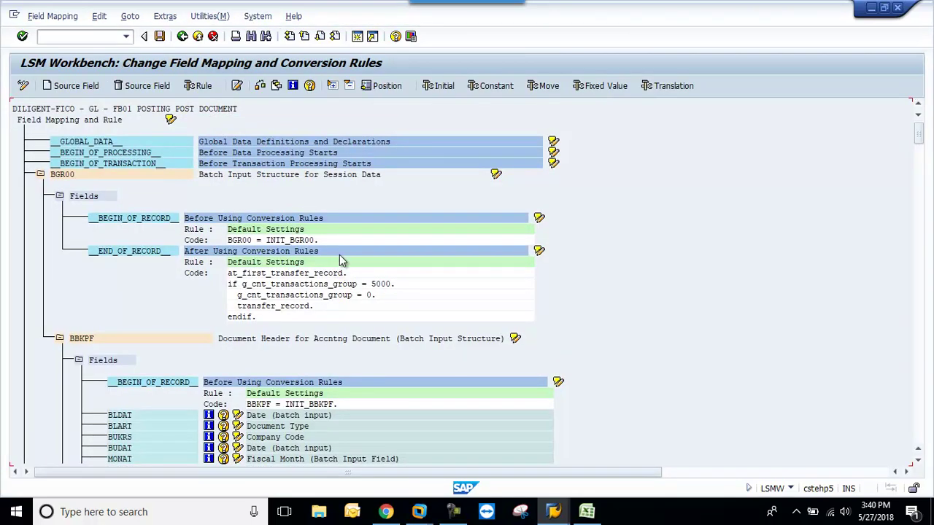
{"action": "left_click", "coordinate": [278, 85]}
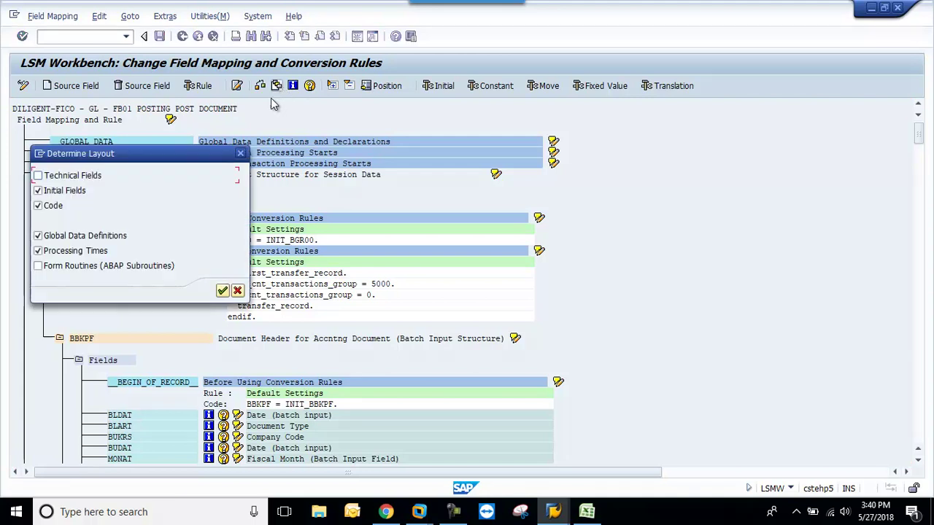
{"action": "left_click", "coordinate": [38, 235]}
{"action": "left_click", "coordinate": [38, 250]}
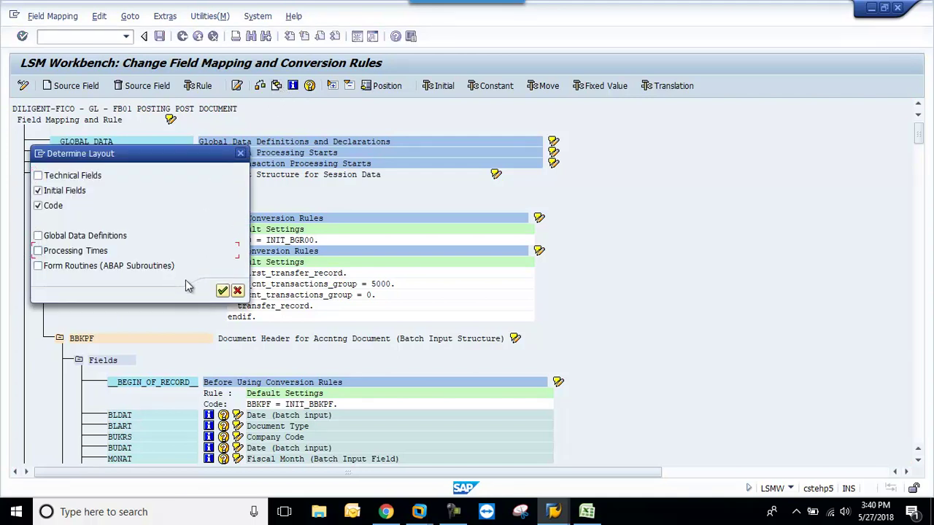
{"action": "left_click", "coordinate": [223, 290]}
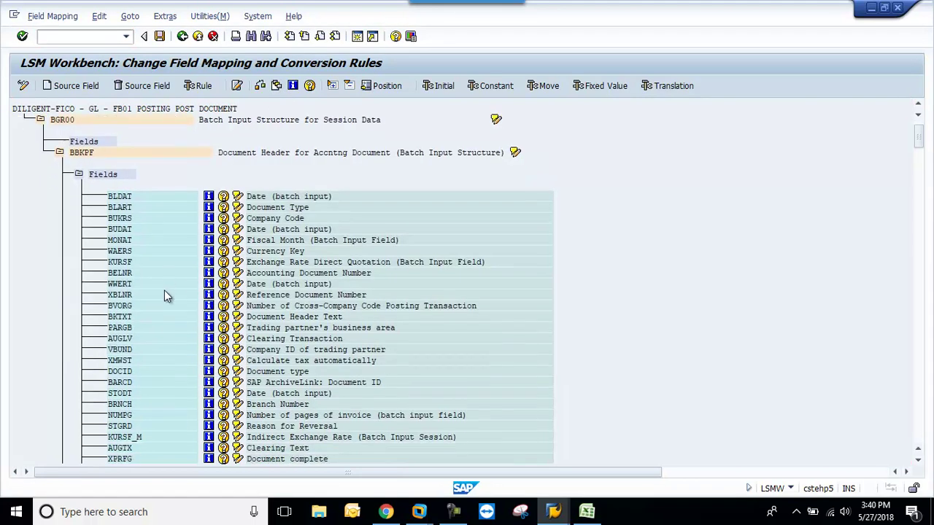
- Run auto field mapping between the source fields and the target structures
{"action": "scroll", "coordinate": [164, 295], "scroll_direction": "down", "scroll_amount": 2}
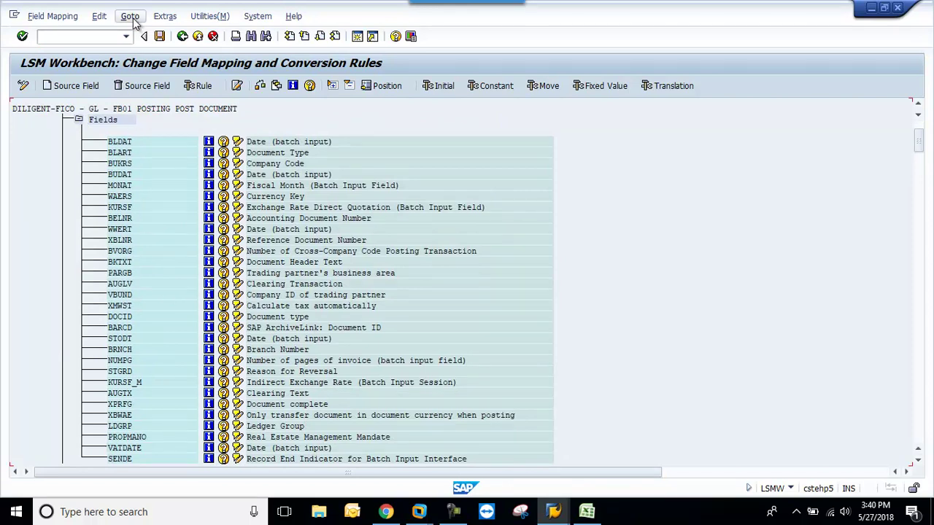
{"action": "left_click", "coordinate": [164, 16]}
{"action": "left_click", "coordinate": [209, 94]}
{"action": "left_click", "coordinate": [290, 457]}
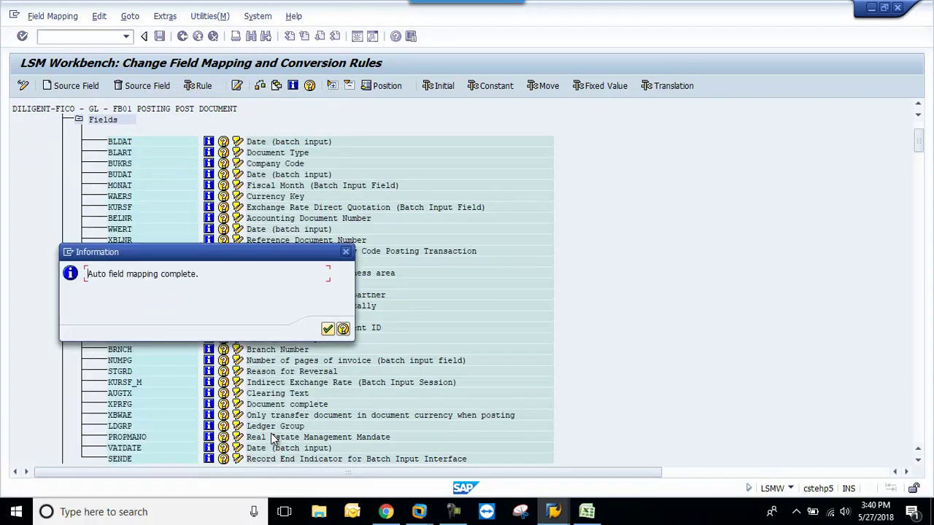
{"action": "left_click", "coordinate": [327, 329]}
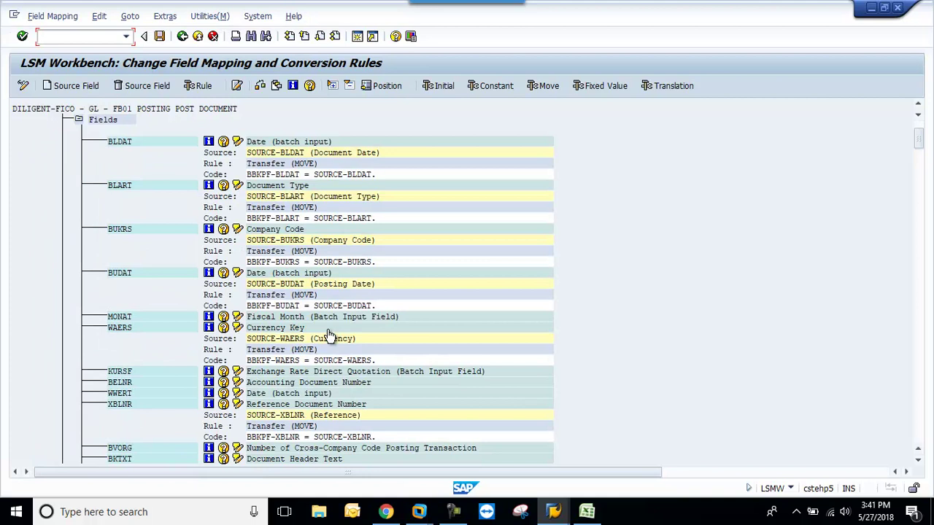
- Examine the mapped and unmapped fields of the BBKPF header and the start of the BBSEG segment
{"action": "scroll", "coordinate": [328, 336], "scroll_direction": "down", "scroll_amount": 4}
{"action": "scroll", "coordinate": [438, 365], "scroll_direction": "down", "scroll_amount": 1}
{"action": "scroll", "coordinate": [377, 359], "scroll_direction": "up", "scroll_amount": 5}
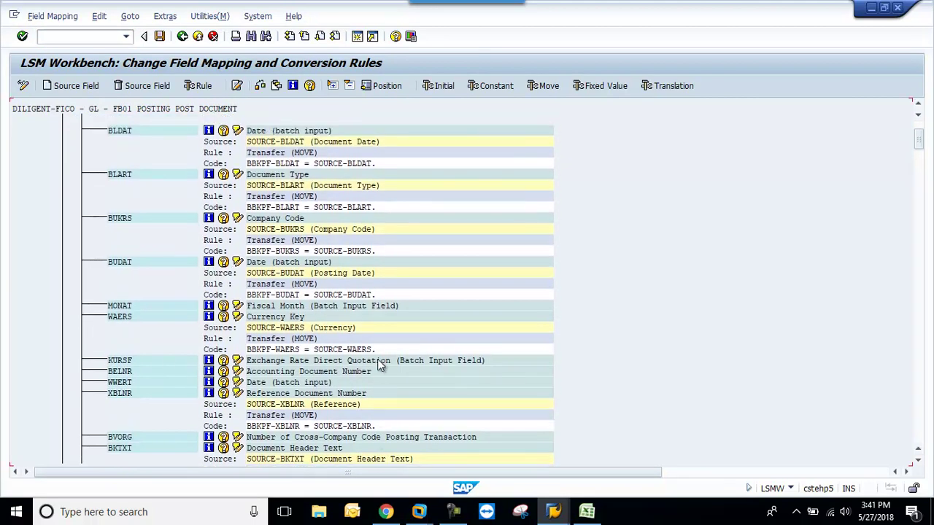
{"action": "scroll", "coordinate": [377, 366], "scroll_direction": "up", "scroll_amount": 2}
{"action": "scroll", "coordinate": [377, 366], "scroll_direction": "down", "scroll_amount": 3}
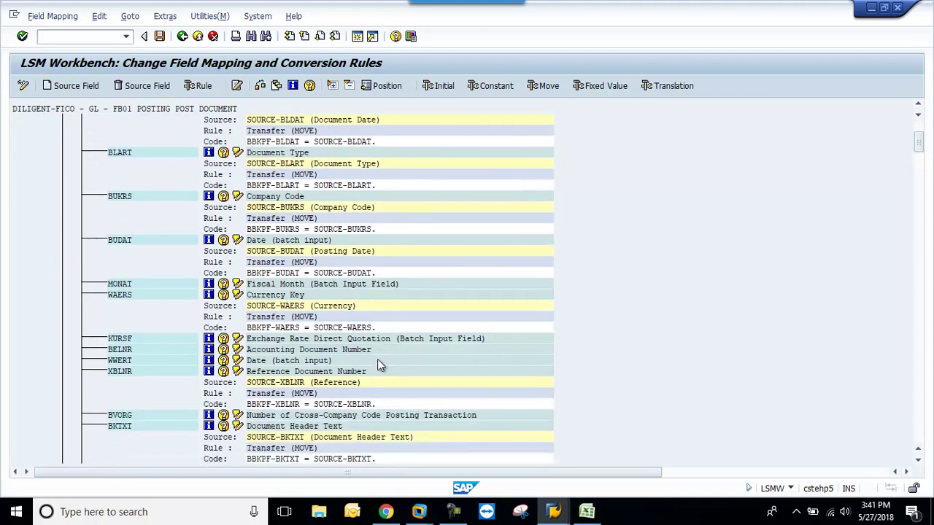
{"action": "scroll", "coordinate": [377, 361], "scroll_direction": "down", "scroll_amount": 5}
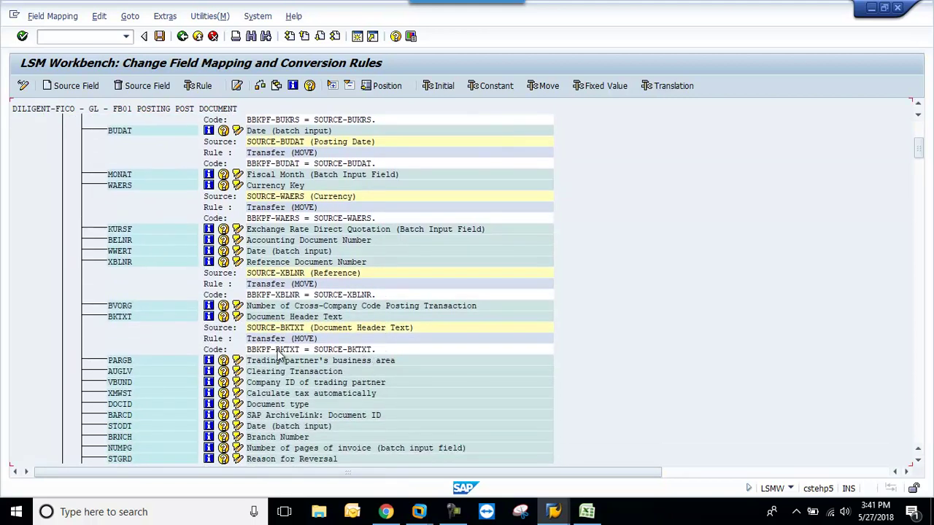
{"action": "scroll", "coordinate": [270, 352], "scroll_direction": "down", "scroll_amount": 2}
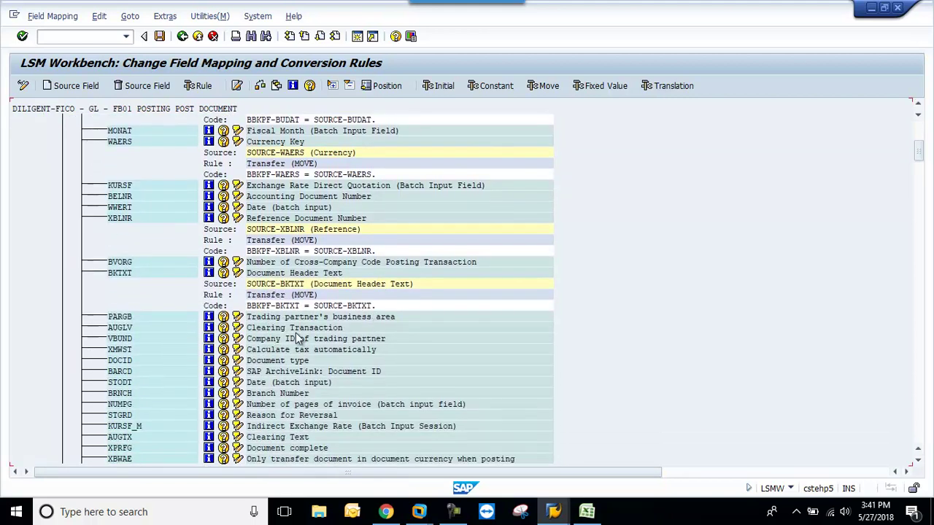
{"action": "scroll", "coordinate": [298, 340], "scroll_direction": "down", "scroll_amount": 1}
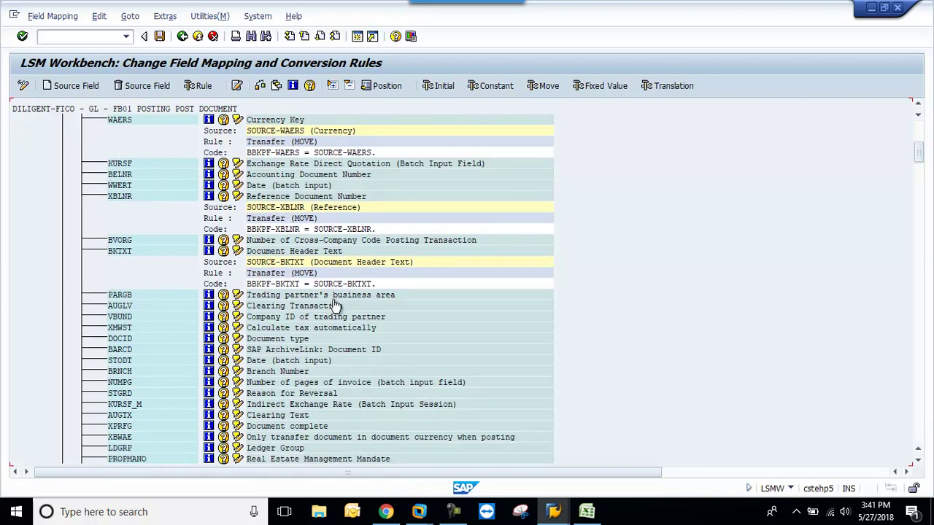
{"action": "scroll", "coordinate": [363, 336], "scroll_direction": "down", "scroll_amount": 1}
{"action": "scroll", "coordinate": [362, 340], "scroll_direction": "down", "scroll_amount": 3}
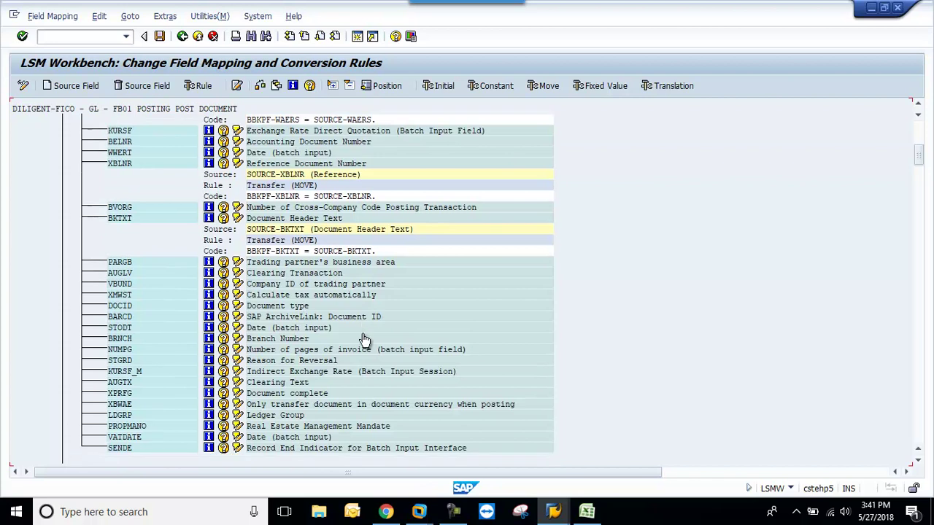
{"action": "scroll", "coordinate": [363, 333], "scroll_direction": "down", "scroll_amount": 4}
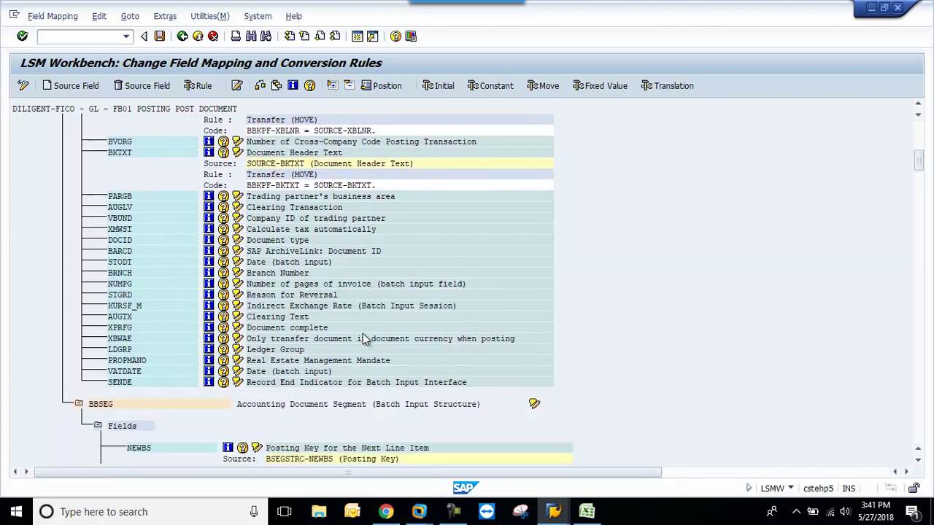
{"action": "scroll", "coordinate": [363, 334], "scroll_direction": "down", "scroll_amount": 1}
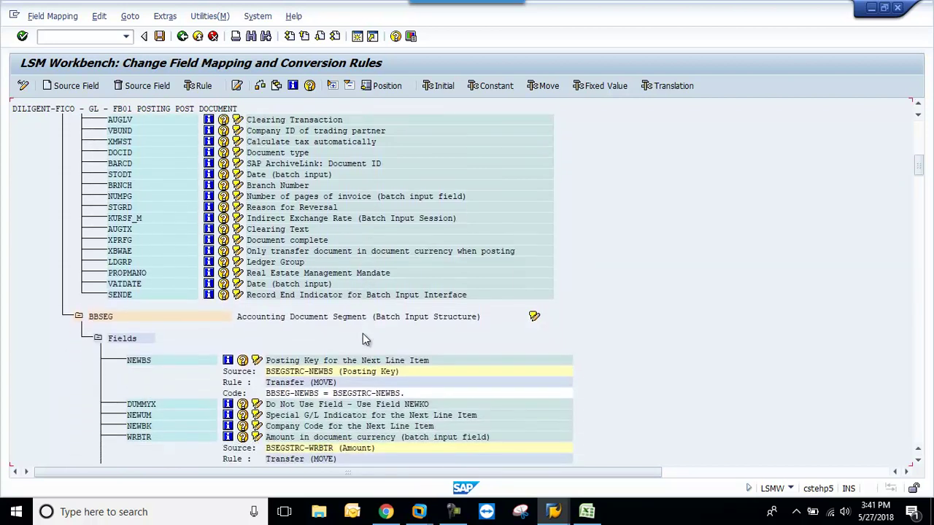
- Hide Initial Fields from the layout and review the mapped BBSEG and BBKPF fields
{"action": "scroll", "coordinate": [363, 333], "scroll_direction": "up", "scroll_amount": 2}
{"action": "left_click", "coordinate": [293, 86]}
{"action": "left_click", "coordinate": [38, 190]}
{"action": "left_click", "coordinate": [222, 291]}
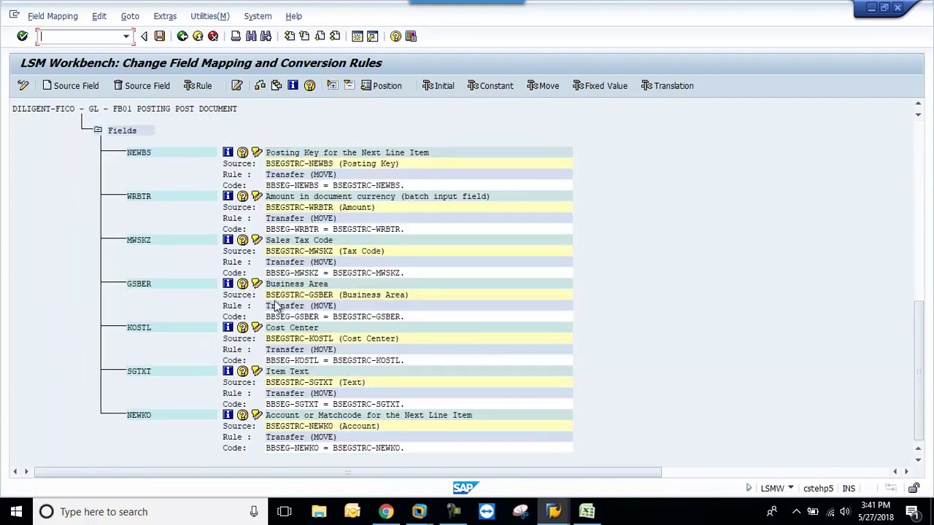
{"action": "scroll", "coordinate": [276, 284], "scroll_direction": "up", "scroll_amount": 4}
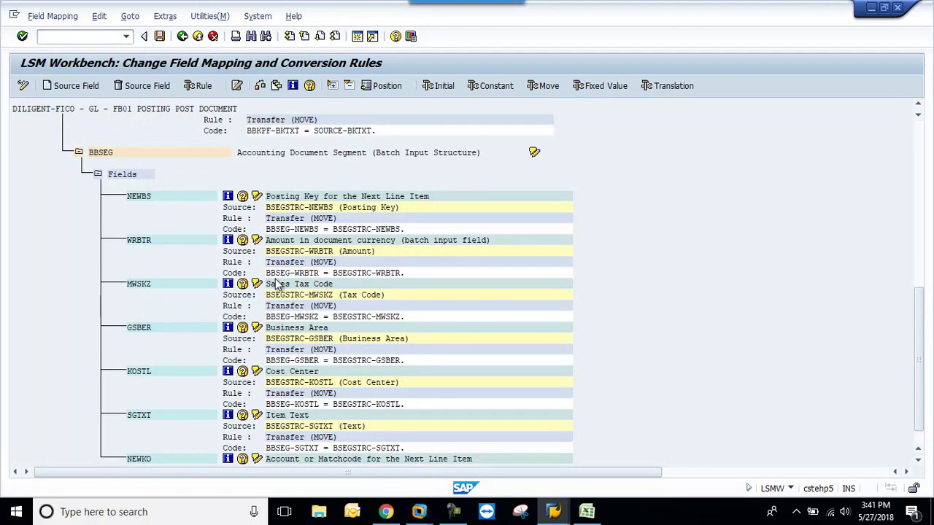
{"action": "scroll", "coordinate": [276, 284], "scroll_direction": "up", "scroll_amount": 6}
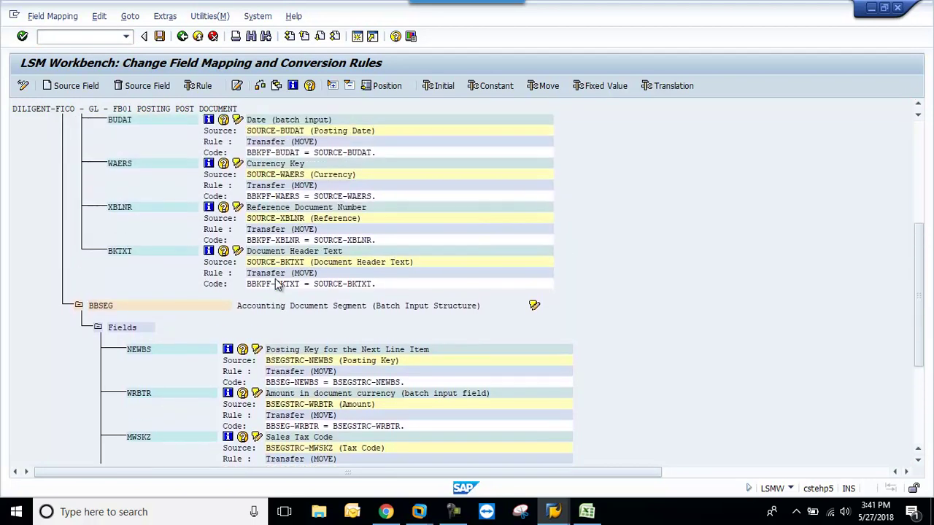
- Show the Initial Fields in the layout and review the mapped and unmapped fields of the BBKPF header
{"action": "scroll", "coordinate": [276, 284], "scroll_direction": "up", "scroll_amount": 5}
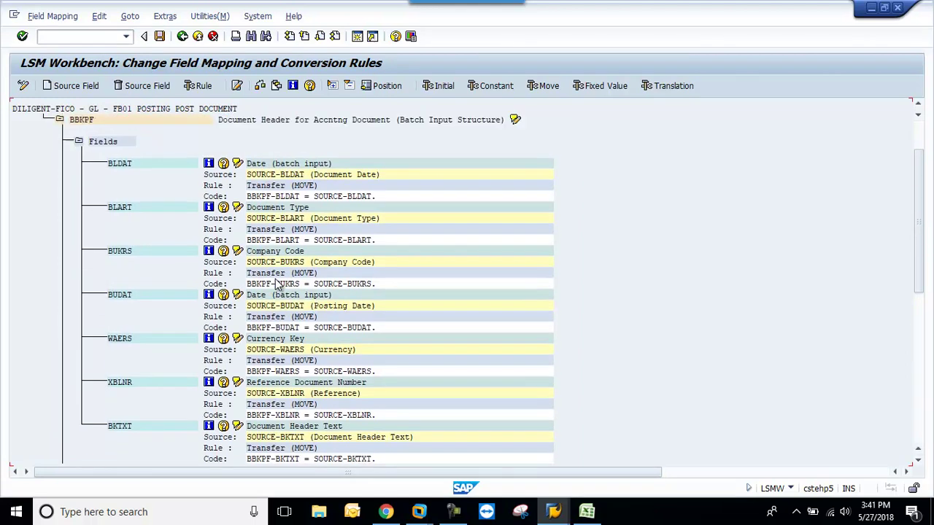
{"action": "scroll", "coordinate": [276, 285], "scroll_direction": "up", "scroll_amount": 1}
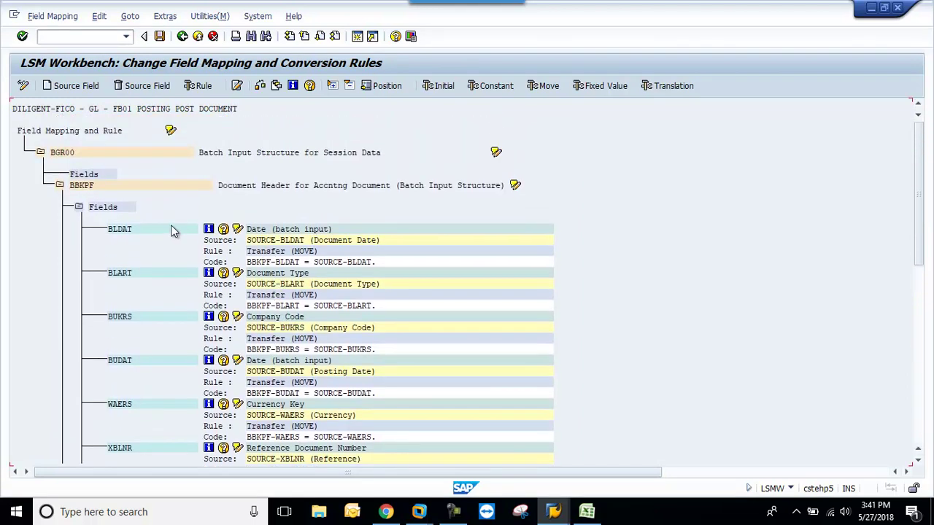
{"action": "left_click", "coordinate": [277, 87]}
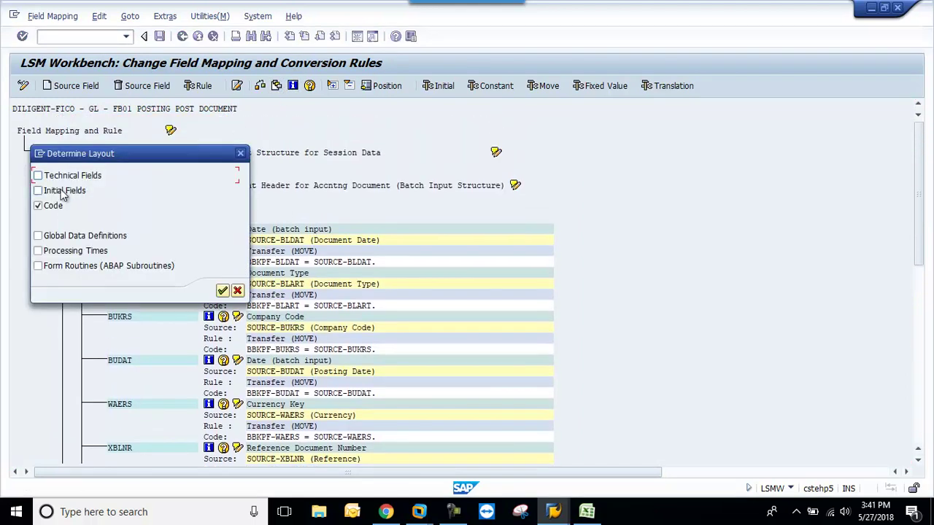
{"action": "left_click", "coordinate": [223, 290]}
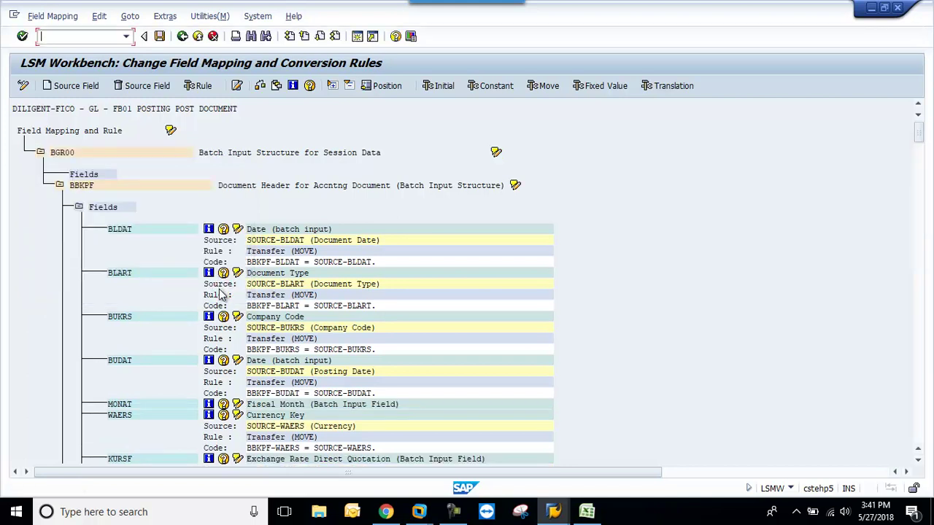
{"action": "scroll", "coordinate": [163, 313], "scroll_direction": "down", "scroll_amount": 9}
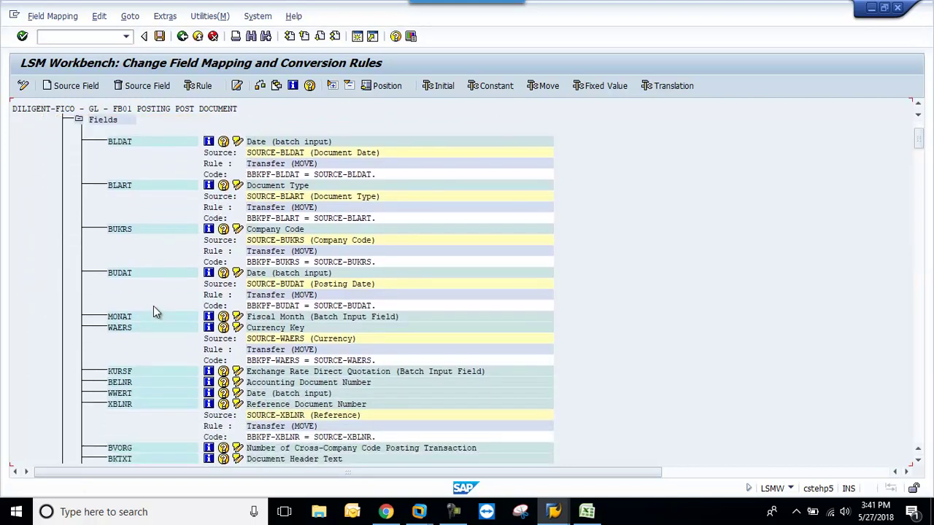
{"action": "scroll", "coordinate": [153, 308], "scroll_direction": "down", "scroll_amount": 12}
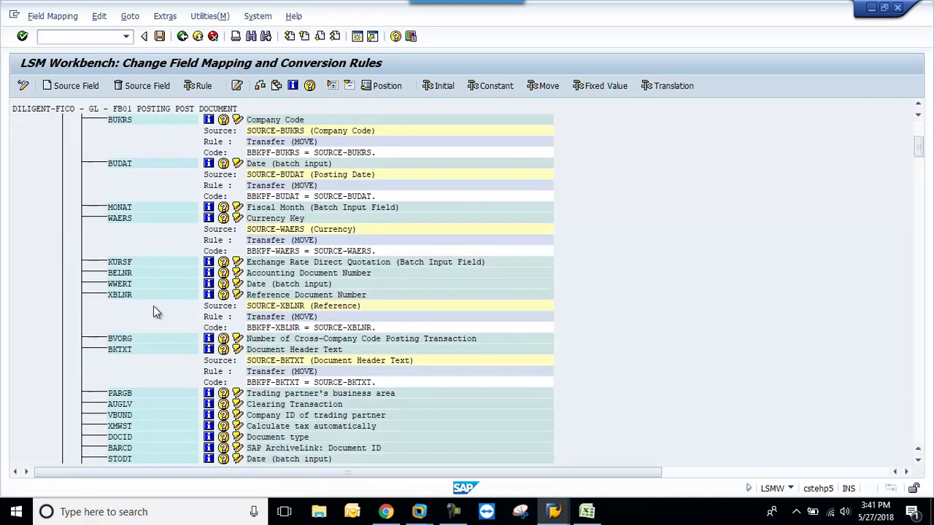
{"action": "scroll", "coordinate": [153, 306], "scroll_direction": "down", "scroll_amount": 4}
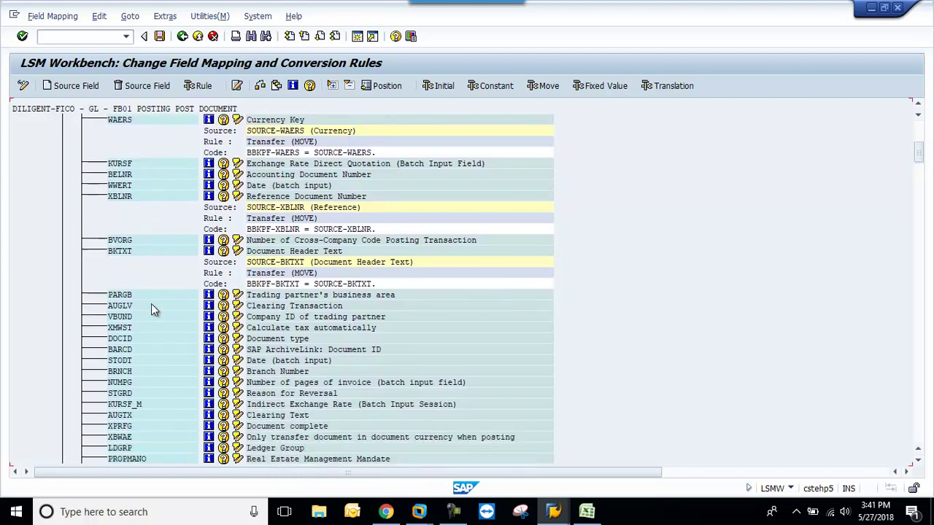
- Hide the Initial Fields again and review the mapped fields of the BBSEG segment from NEWBS to NEWKO
{"action": "left_click", "coordinate": [292, 85]}
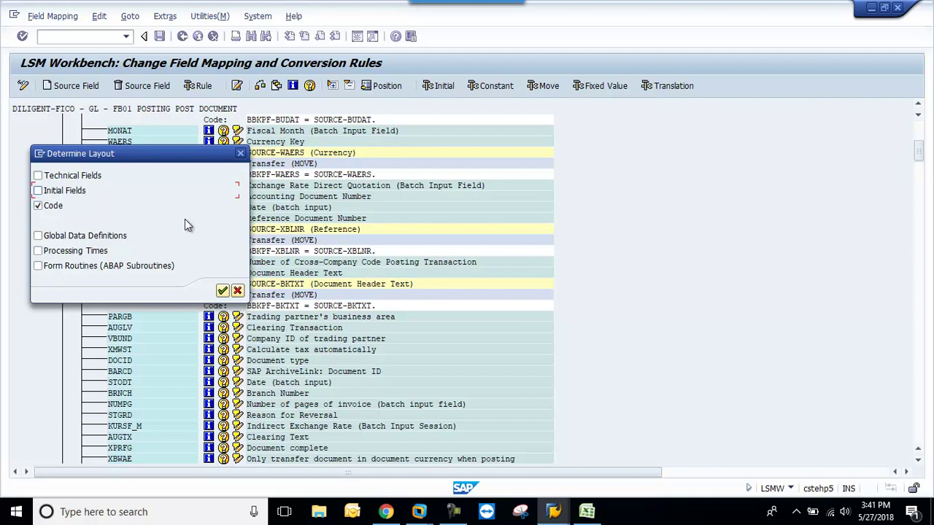
{"action": "left_click", "coordinate": [222, 291]}
{"action": "scroll", "coordinate": [184, 269], "scroll_direction": "down", "scroll_amount": 10}
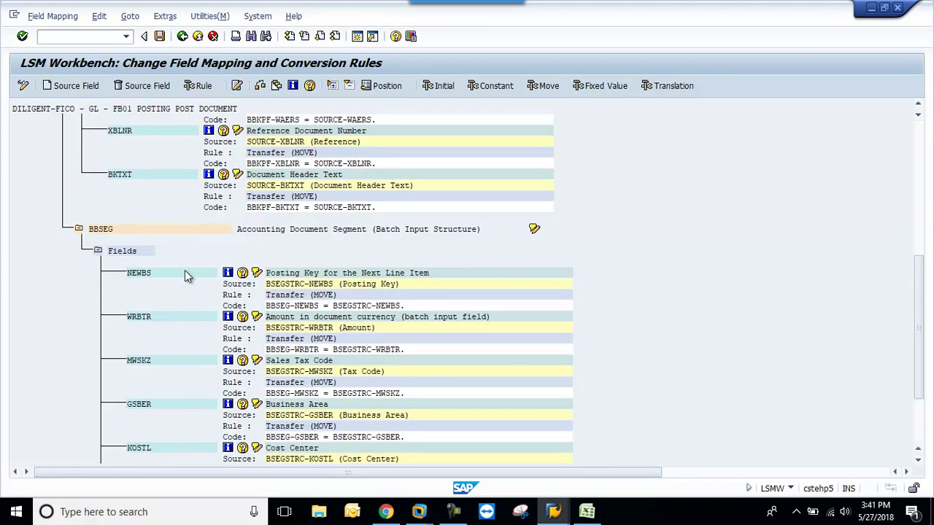
{"action": "scroll", "coordinate": [185, 271], "scroll_direction": "down", "scroll_amount": 5}
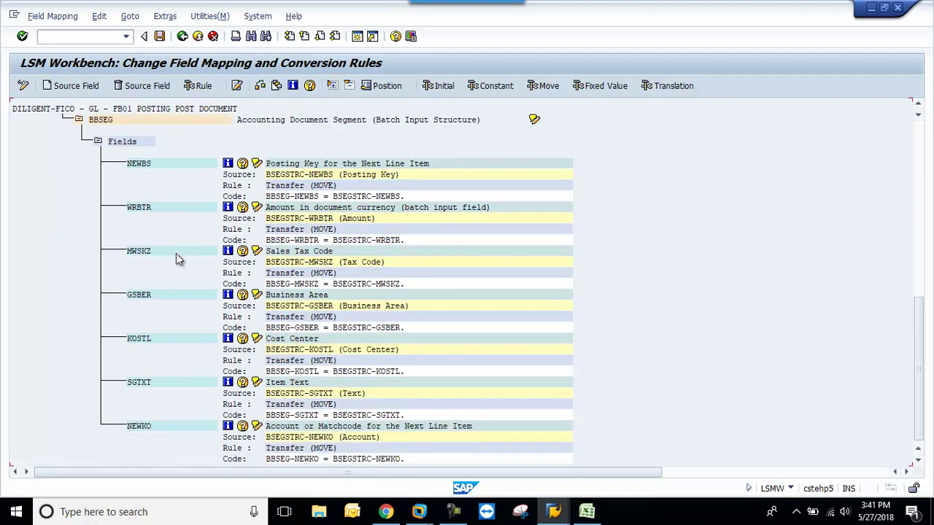
- Save the field mapping, return to the process steps and open Specify Files
{"action": "left_click", "coordinate": [159, 36]}
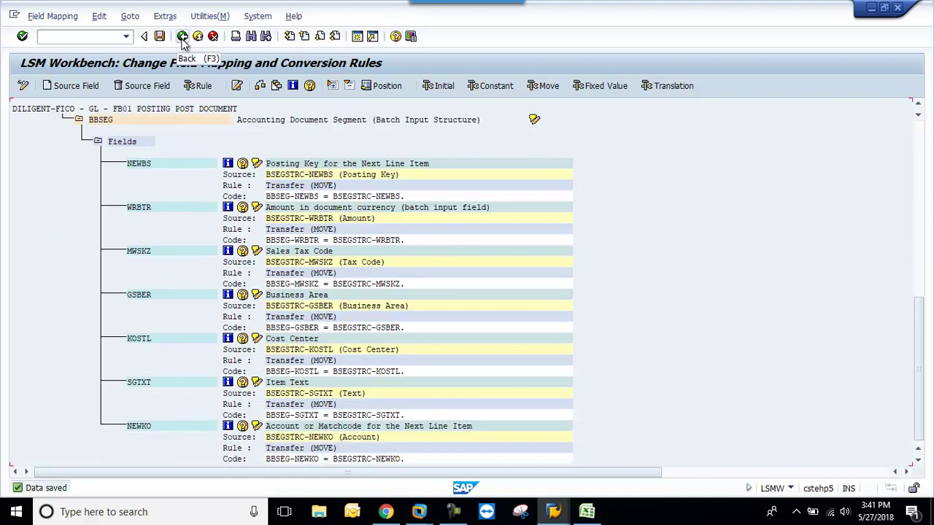
{"action": "left_click", "coordinate": [183, 38]}
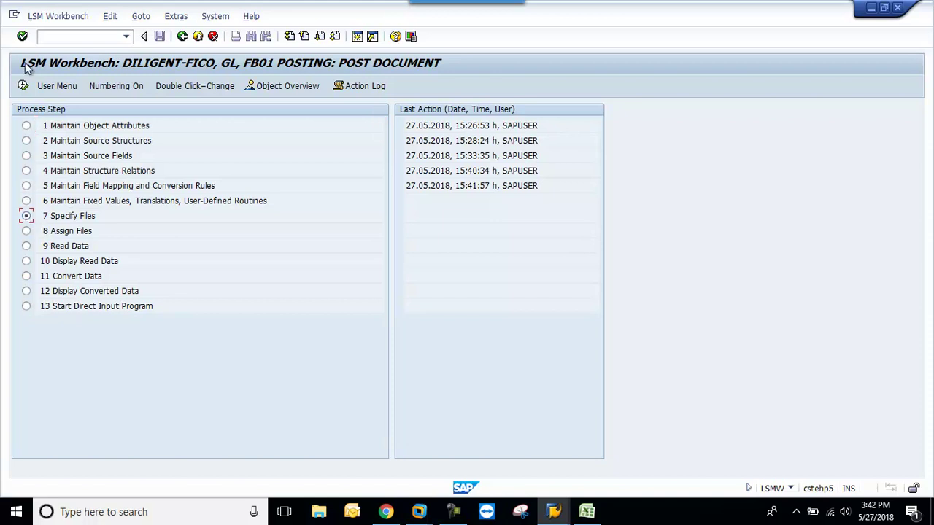
{"action": "left_click", "coordinate": [23, 86]}
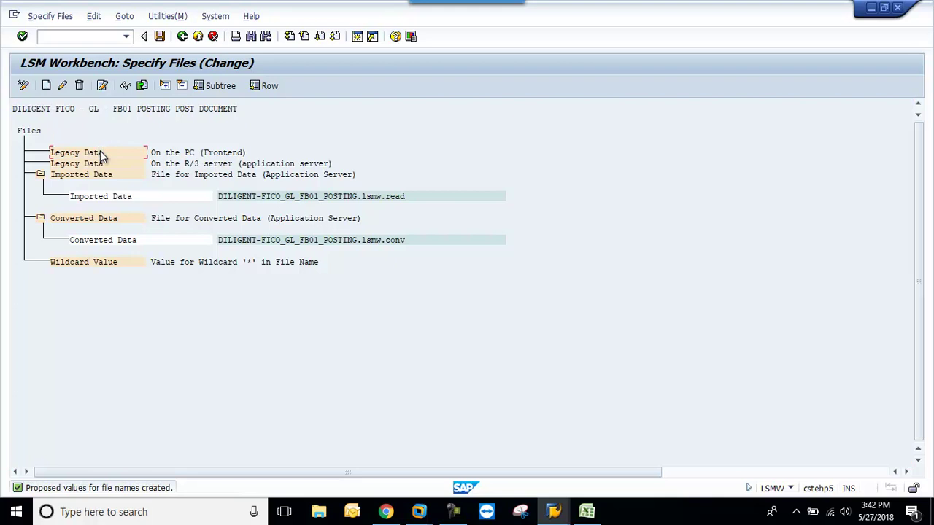
- Add a legacy data file on the PC and browse for it in the lsmw DI folder on the Desktop
{"action": "double_click", "coordinate": [101, 155]}
{"action": "left_click", "coordinate": [431, 117]}
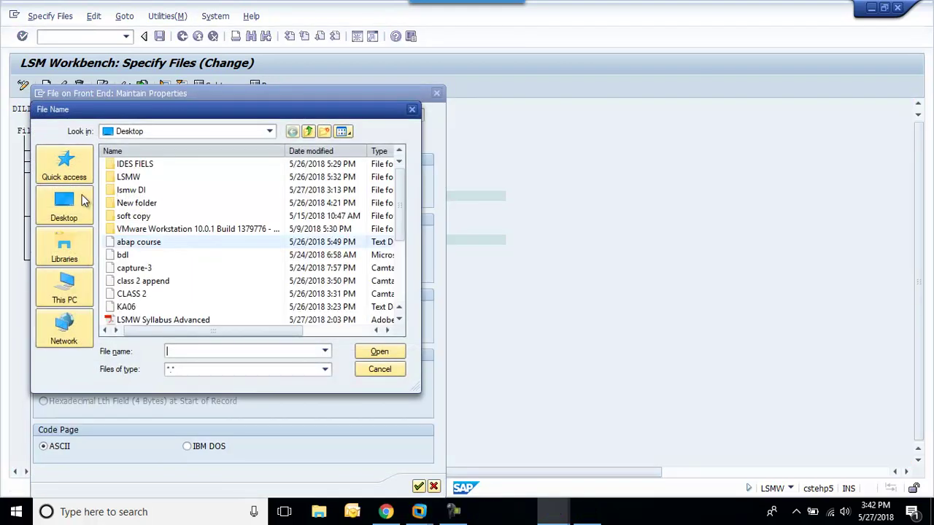
{"action": "left_click", "coordinate": [65, 208]}
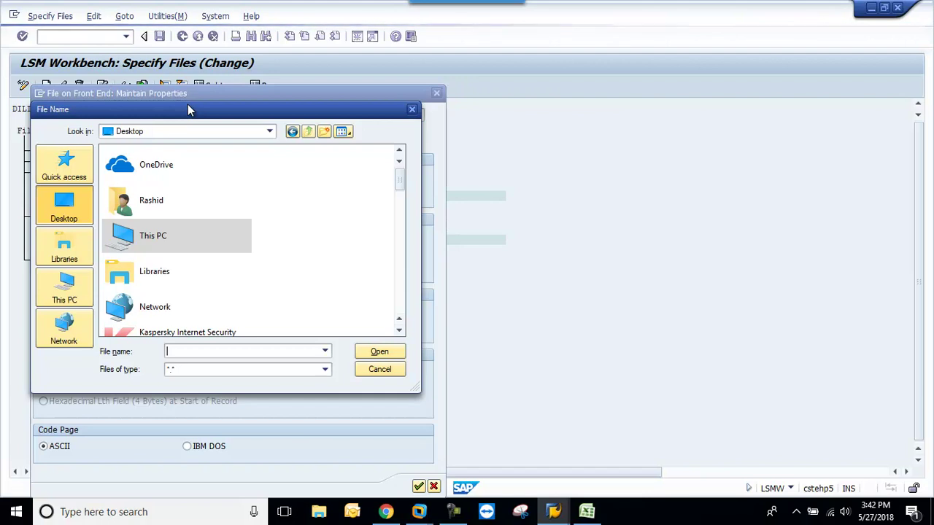
{"action": "left_click", "coordinate": [185, 279]}
{"action": "scroll", "coordinate": [186, 285], "scroll_direction": "down", "scroll_amount": 1}
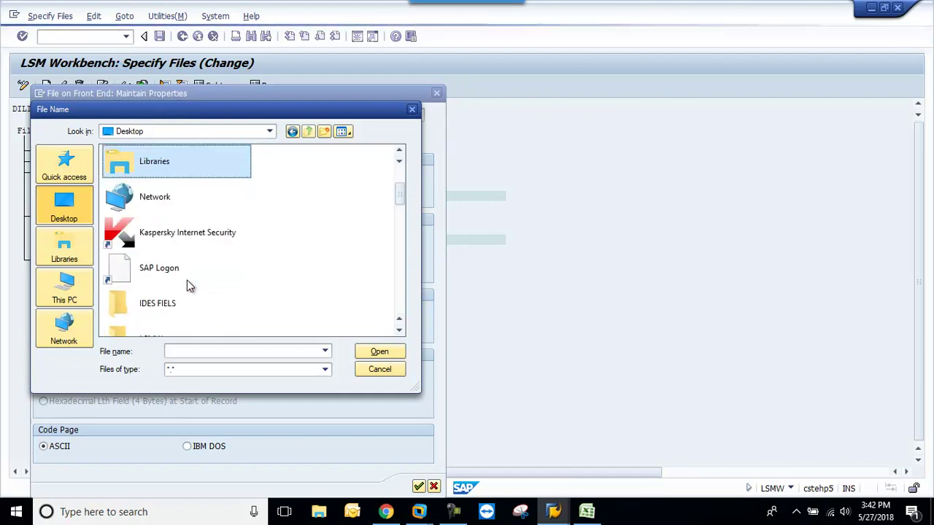
{"action": "scroll", "coordinate": [175, 300], "scroll_direction": "down", "scroll_amount": 2}
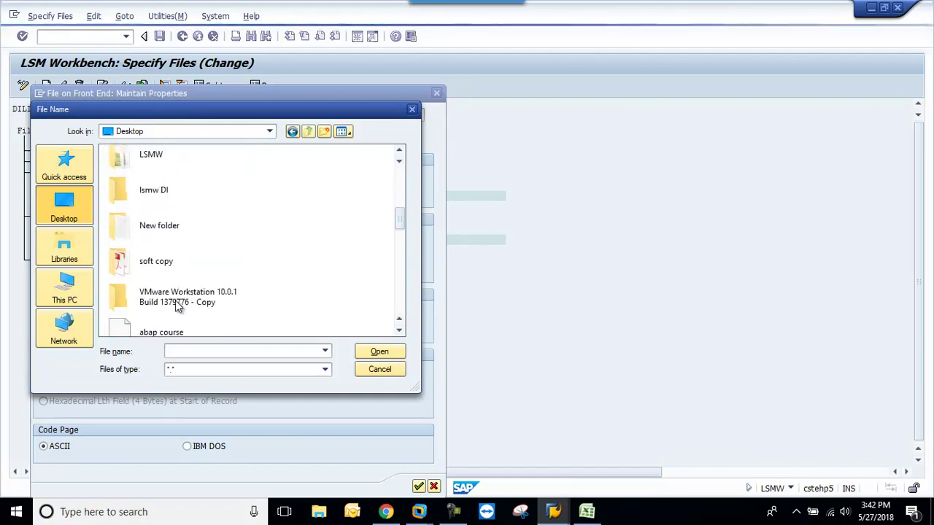
{"action": "double_click", "coordinate": [167, 203]}
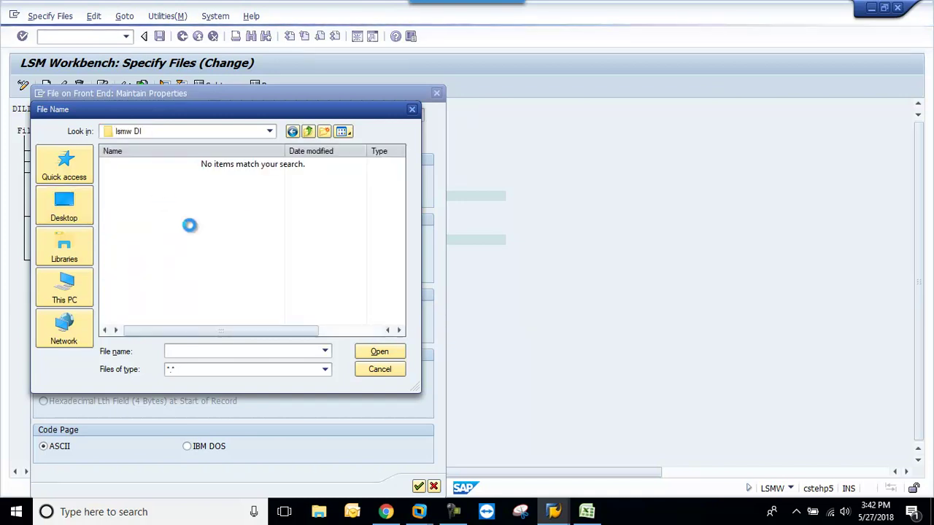
- Create a new text document named BKPF in the lsmw DI folder
{"action": "right_click", "coordinate": [163, 201]}
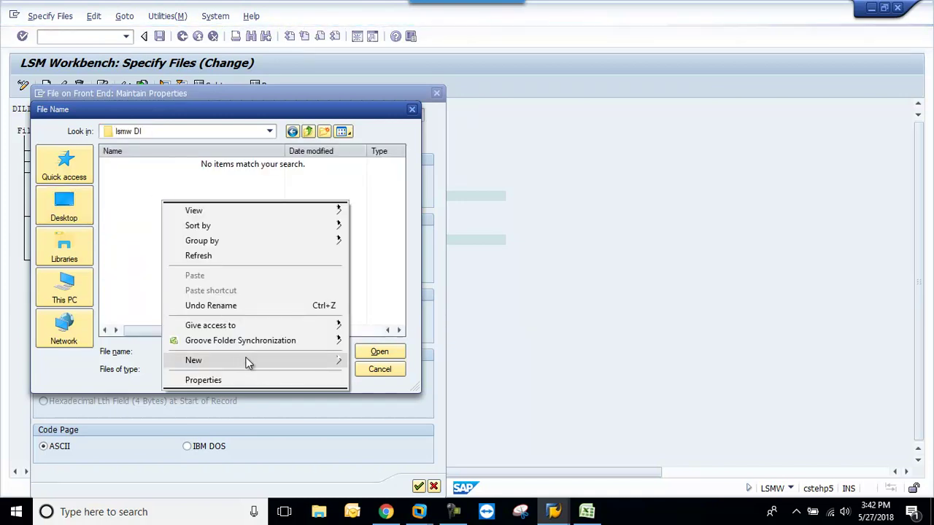
{"action": "left_click", "coordinate": [327, 366]}
{"action": "left_click", "coordinate": [394, 329]}
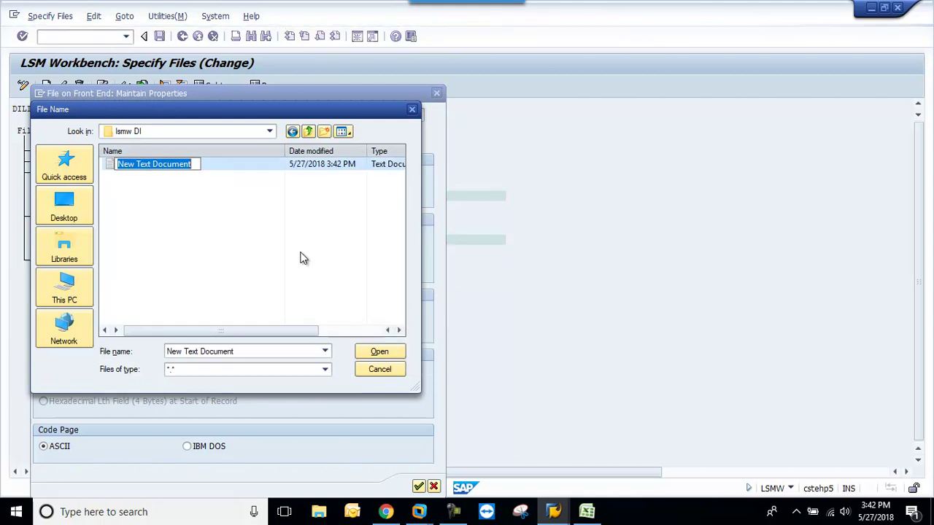
{"action": "type", "text": "H"}
{"action": "key", "text": "BackSpace"}
{"action": "type", "text": "BKPF"}
{"action": "left_click", "coordinate": [301, 256]}
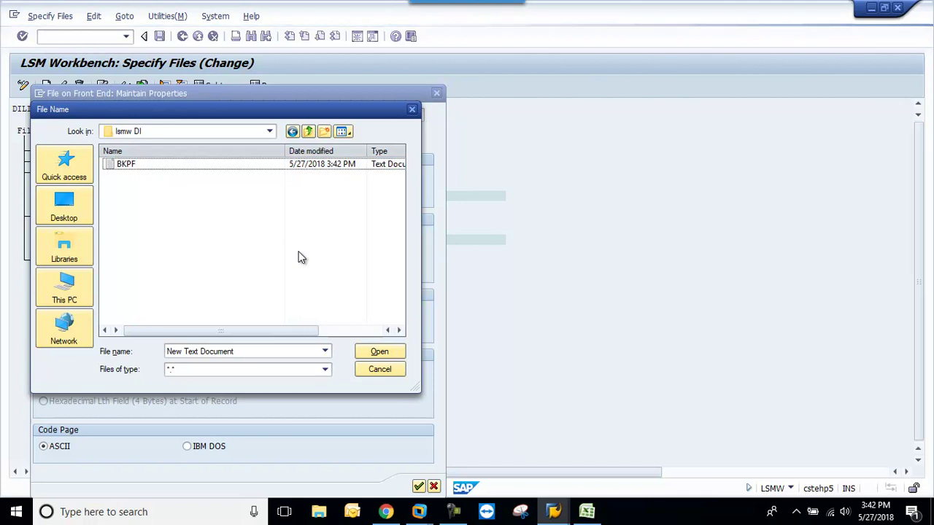
- Create a second text document named BSEG in the same folder
{"action": "right_click", "coordinate": [162, 220]}
{"action": "mouse_move", "coordinate": [231, 374]}
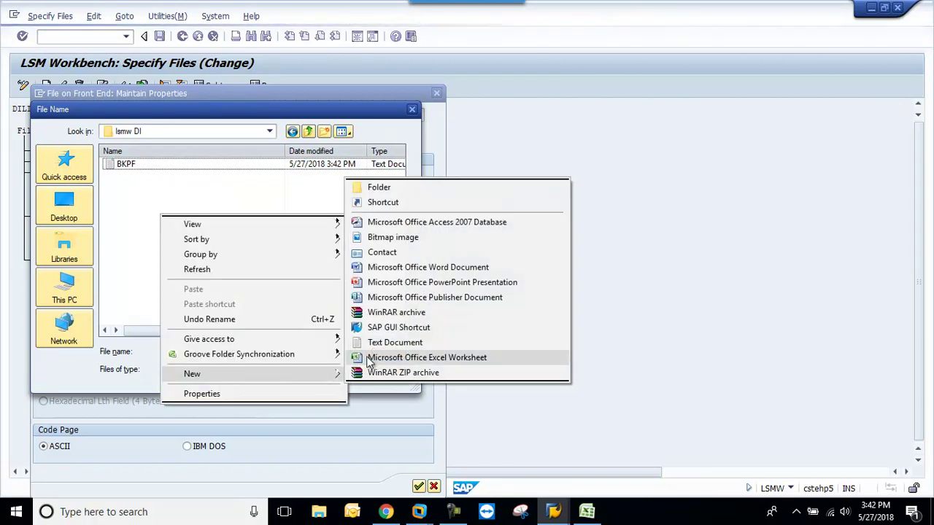
{"action": "left_click", "coordinate": [383, 340]}
{"action": "type", "text": "BSEG"}
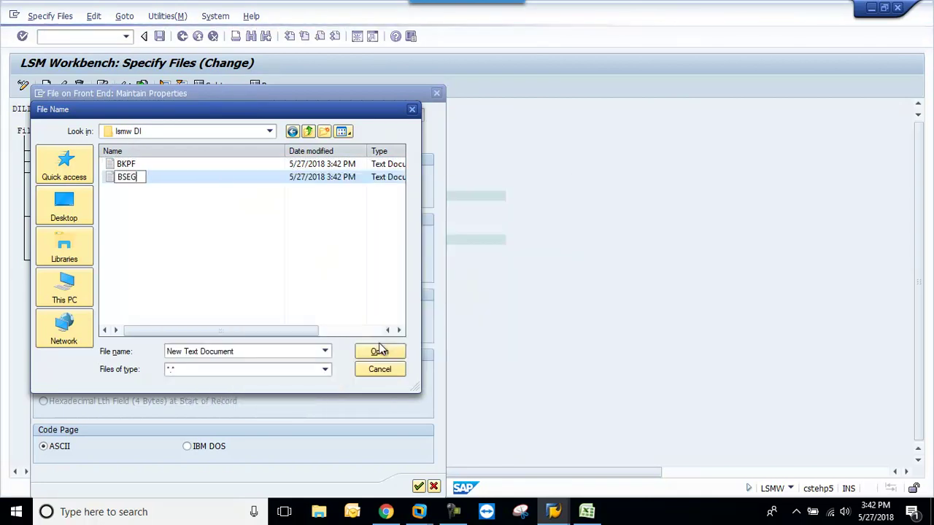
{"action": "key", "text": "Return"}
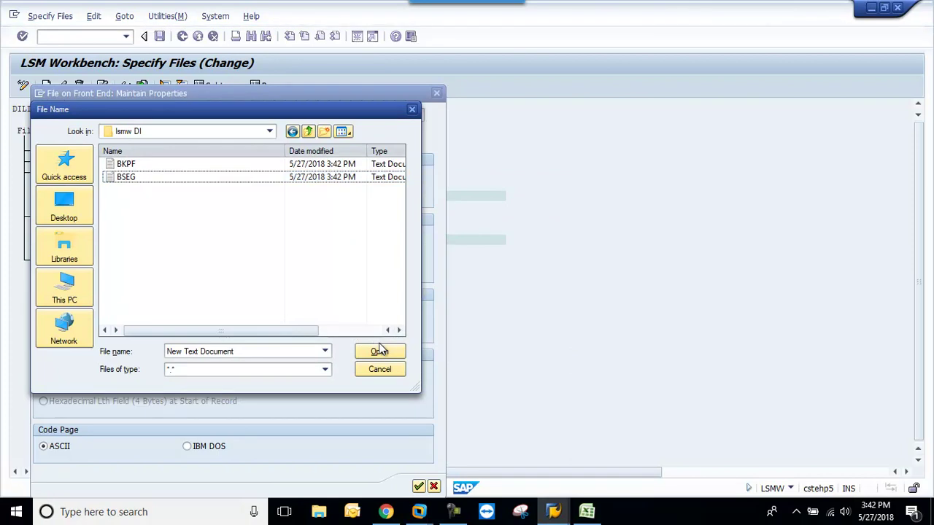
- Specify BKPF.txt as legacy file FLAT1 with the Tabulator delimiter and Field Names at Start of File enabled
{"action": "left_click", "coordinate": [145, 164]}
{"action": "left_click", "coordinate": [380, 352]}
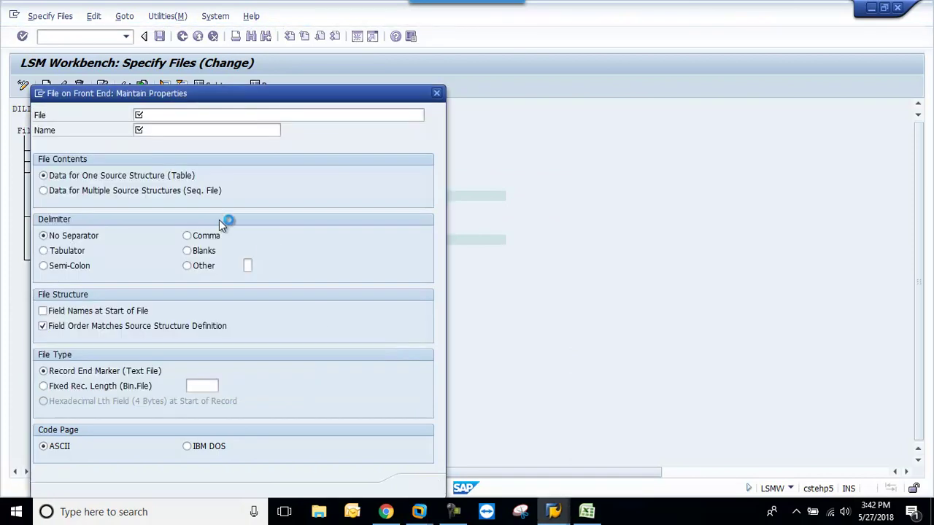
{"action": "left_click", "coordinate": [160, 131]}
{"action": "type", "text": "FLAT"}
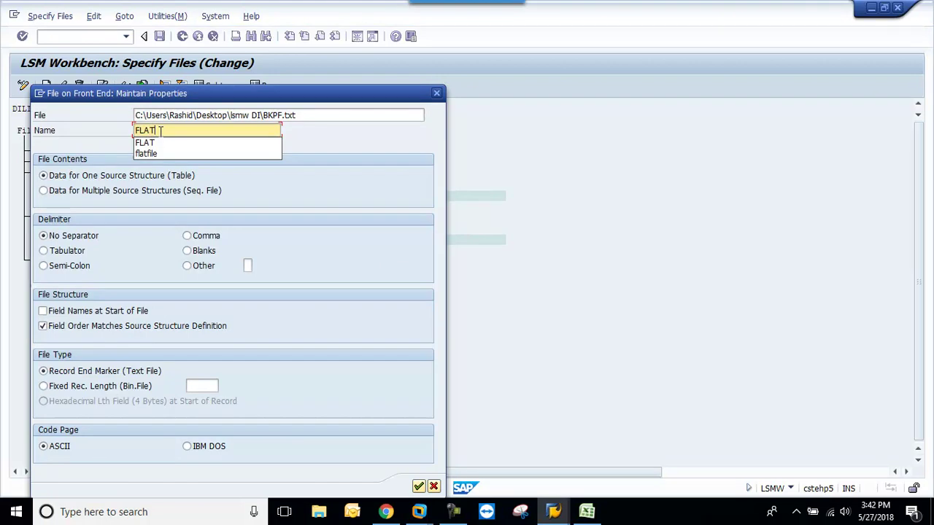
{"action": "type", "text": "1"}
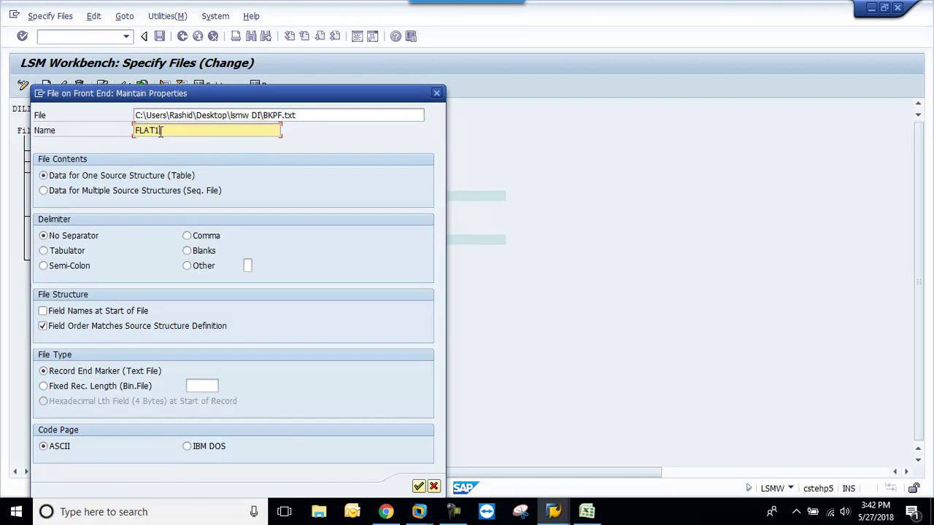
{"action": "left_click", "coordinate": [44, 255]}
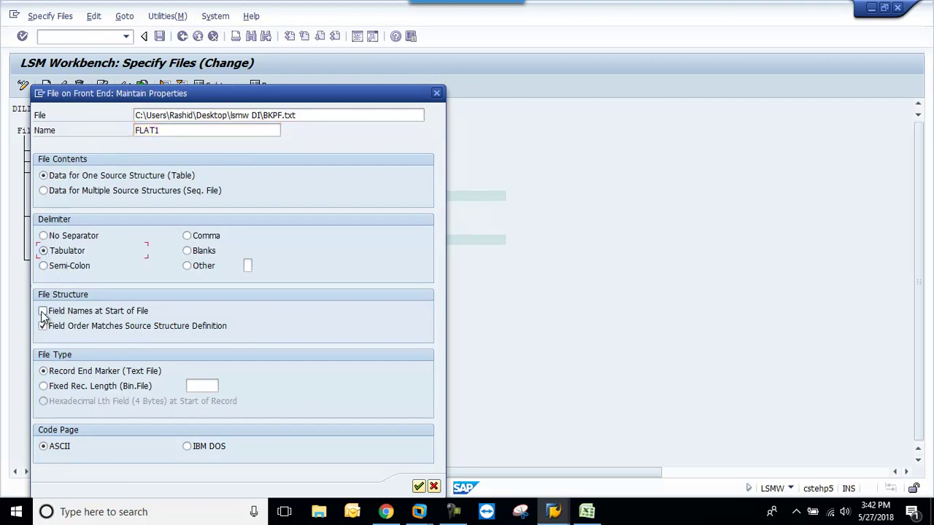
{"action": "left_click", "coordinate": [418, 486]}
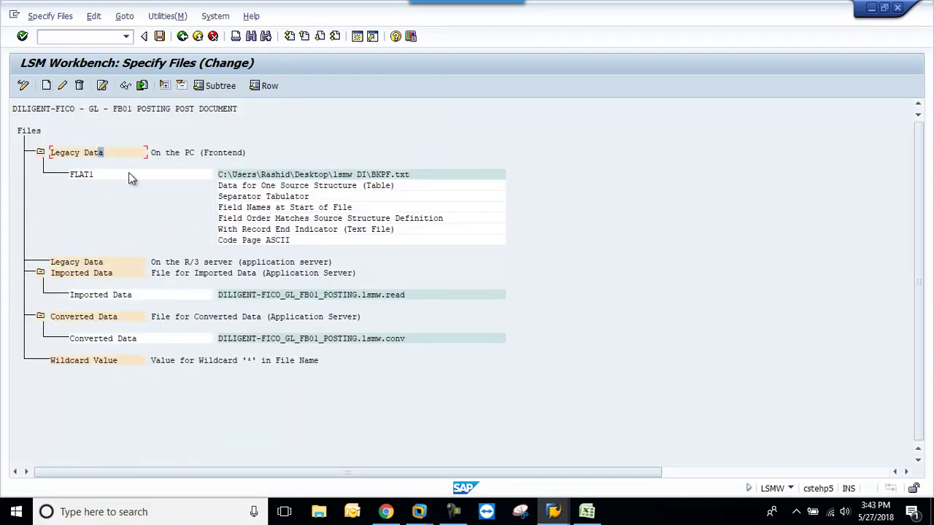
- Add BSEG.txt as legacy file FLAT2 with the same tabulator and field-name settings, and return to the process steps
{"action": "left_click", "coordinate": [46, 86]}
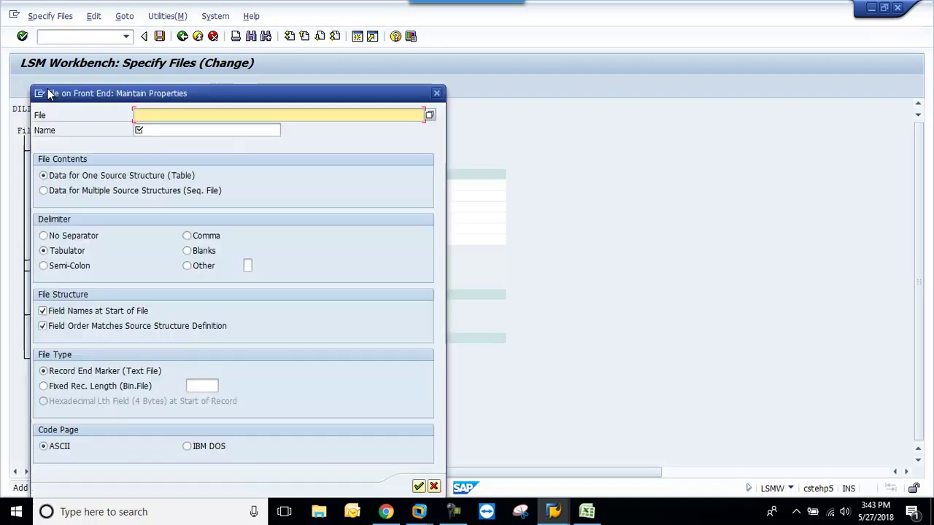
{"action": "left_click", "coordinate": [429, 117]}
{"action": "left_click", "coordinate": [128, 177]}
{"action": "left_click", "coordinate": [379, 353]}
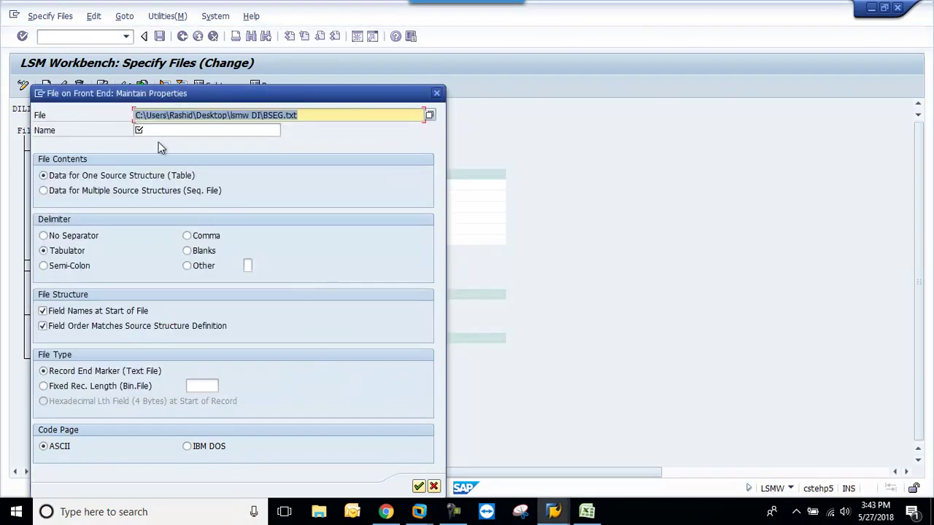
{"action": "left_click", "coordinate": [153, 132]}
{"action": "type", "text": "FLAT"}
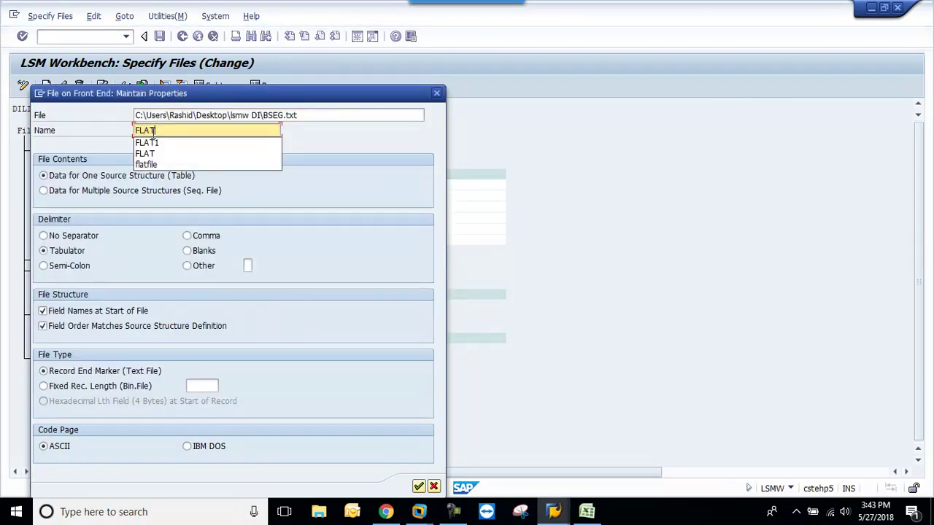
{"action": "type", "text": "2"}
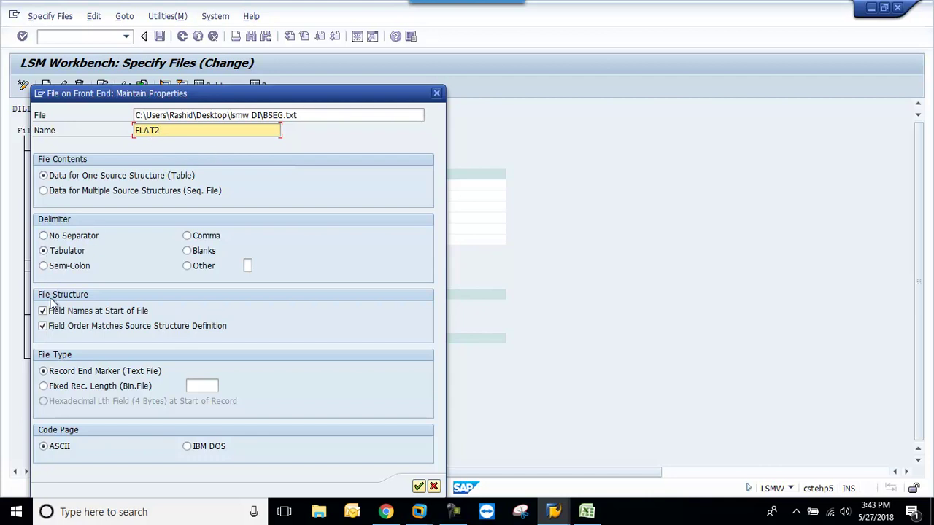
{"action": "left_click", "coordinate": [418, 487]}
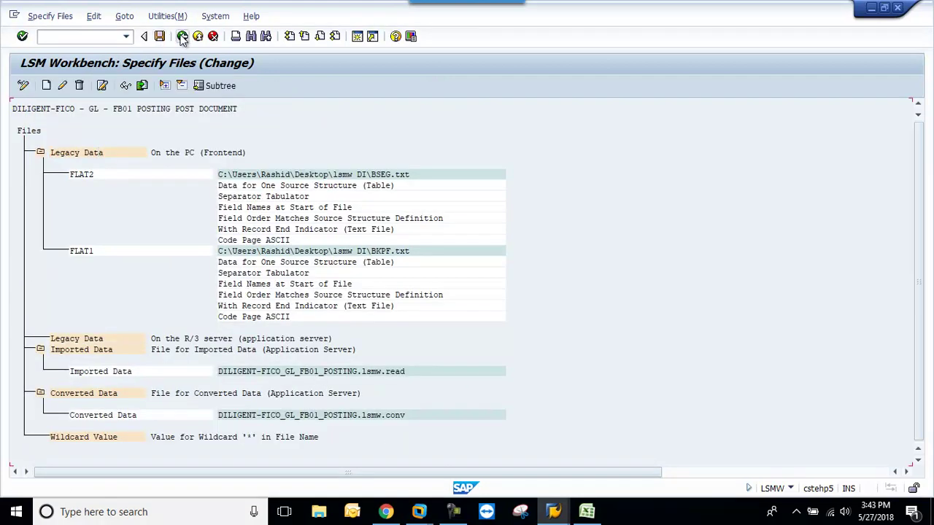
{"action": "left_click", "coordinate": [182, 36]}
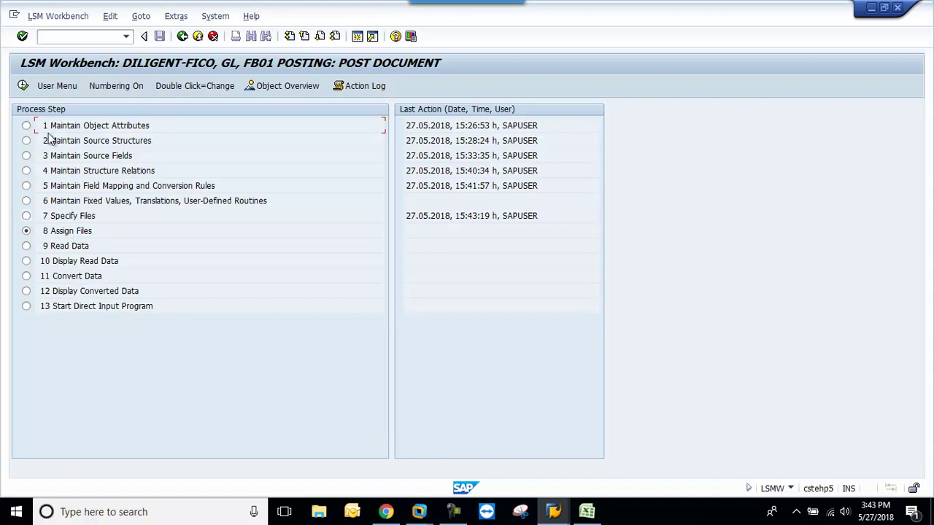
- Assign FLAT1 (BKPF.txt) to structure SOURCE and FLAT2 (BSEG.txt) to BSEGSTRC, save, and return to the process steps
{"action": "left_click", "coordinate": [25, 90]}
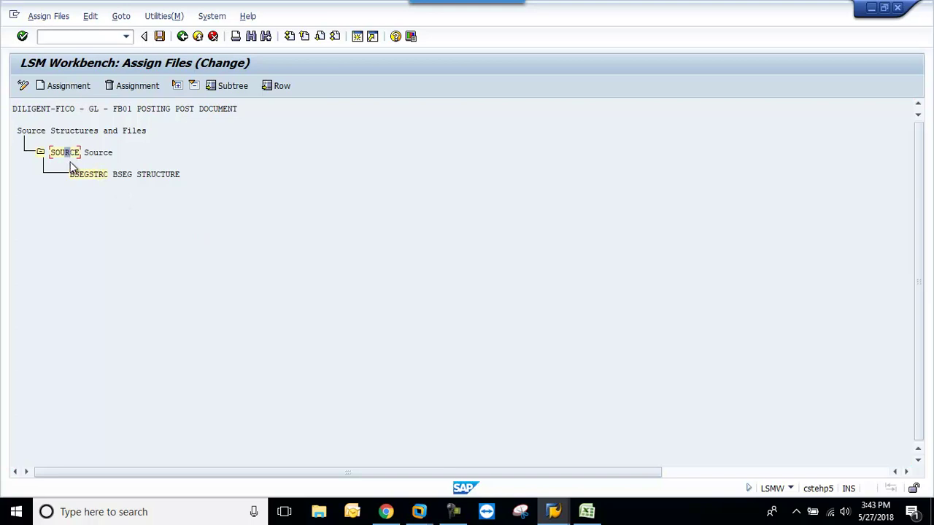
{"action": "left_click", "coordinate": [67, 89]}
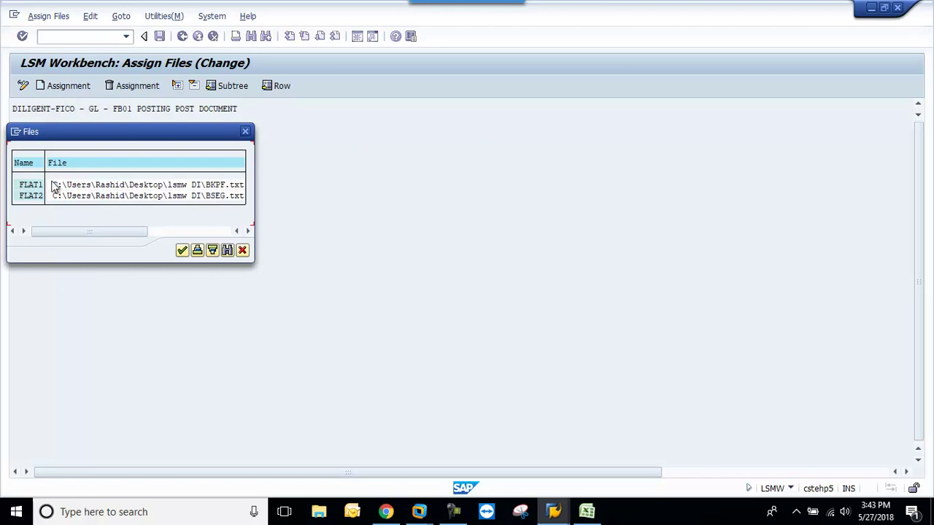
{"action": "double_click", "coordinate": [225, 186]}
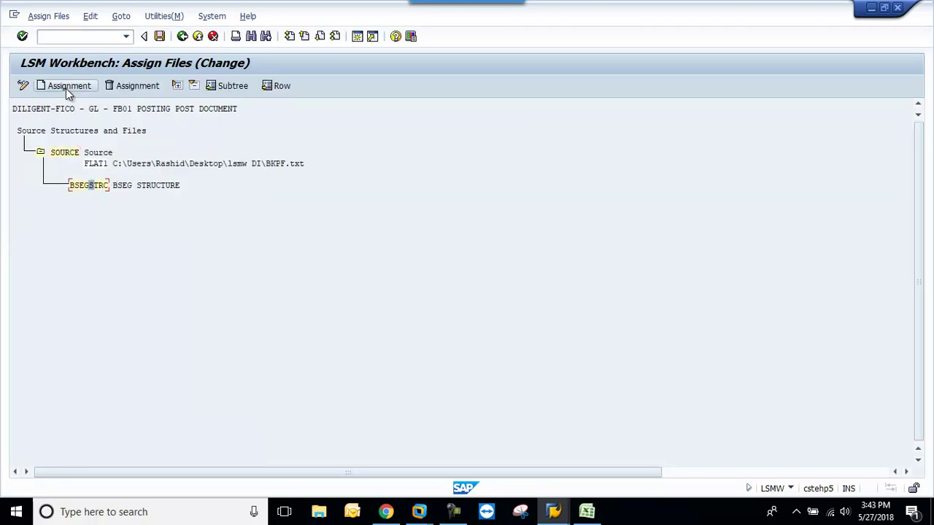
{"action": "left_click", "coordinate": [67, 88]}
{"action": "double_click", "coordinate": [212, 195]}
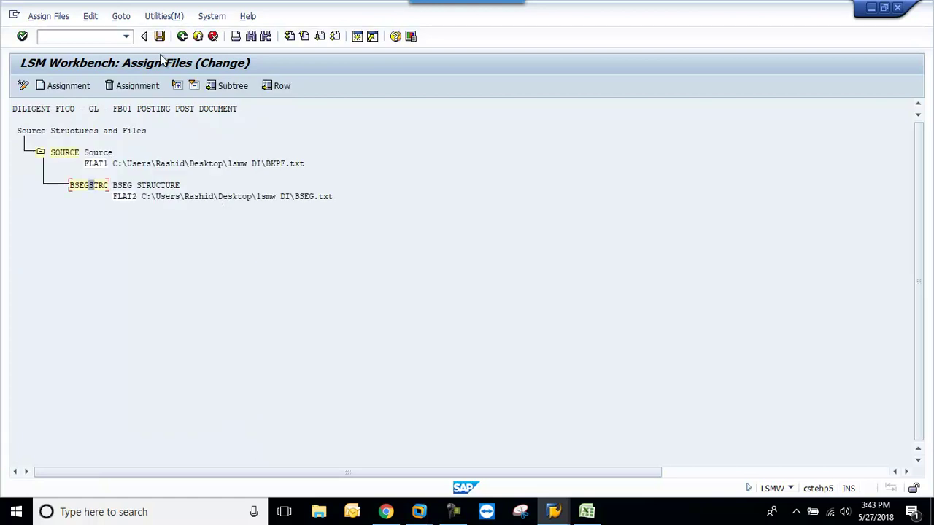
{"action": "left_click", "coordinate": [159, 35]}
{"action": "left_click", "coordinate": [183, 36]}
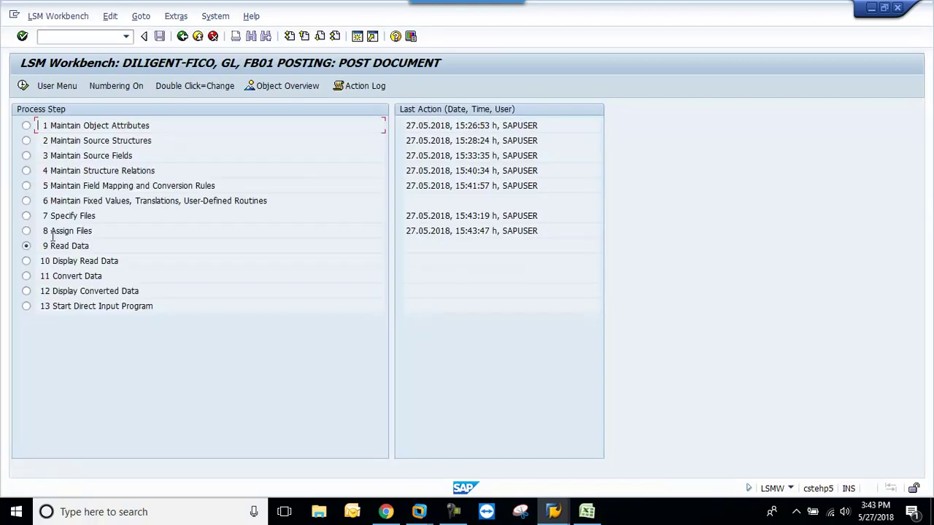
- Switch to the Excel workbook and copy the document header table in B6:I8, including its heading row
{"action": "left_click", "coordinate": [587, 511]}
{"action": "left_click_drag", "start_coordinate": [87, 228], "coordinate": [448, 262]}
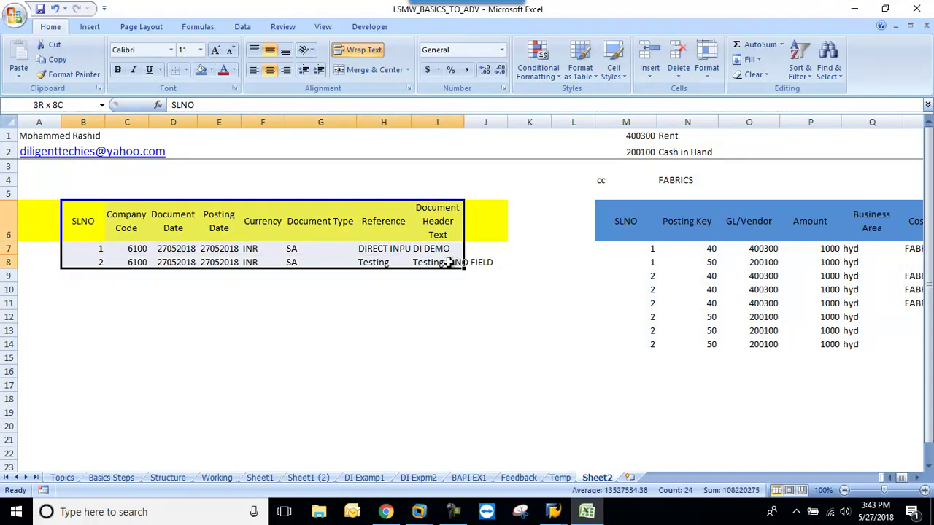
{"action": "key", "text": "ctrl+c"}
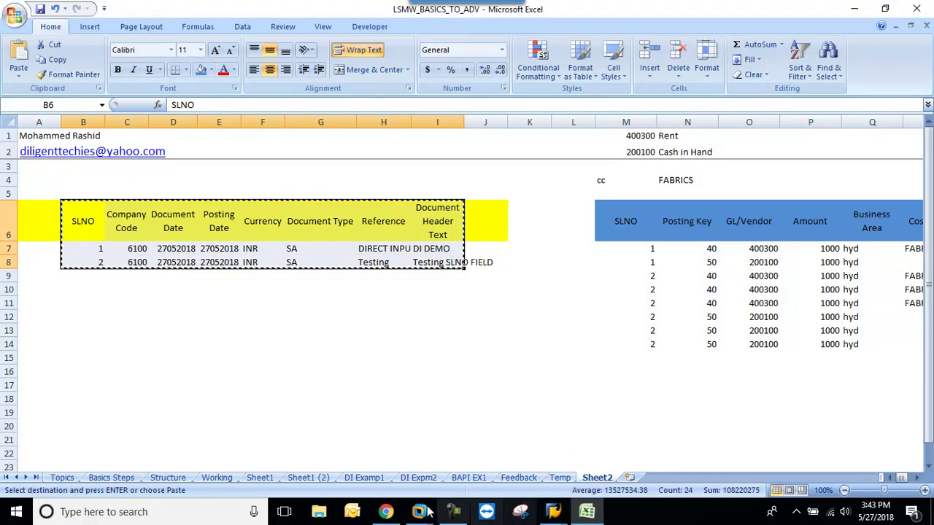
- Paste the copied header data into BKPF.txt in the desktop's lsmw DI folder, then save and close the file
{"action": "left_click", "coordinate": [855, 9]}
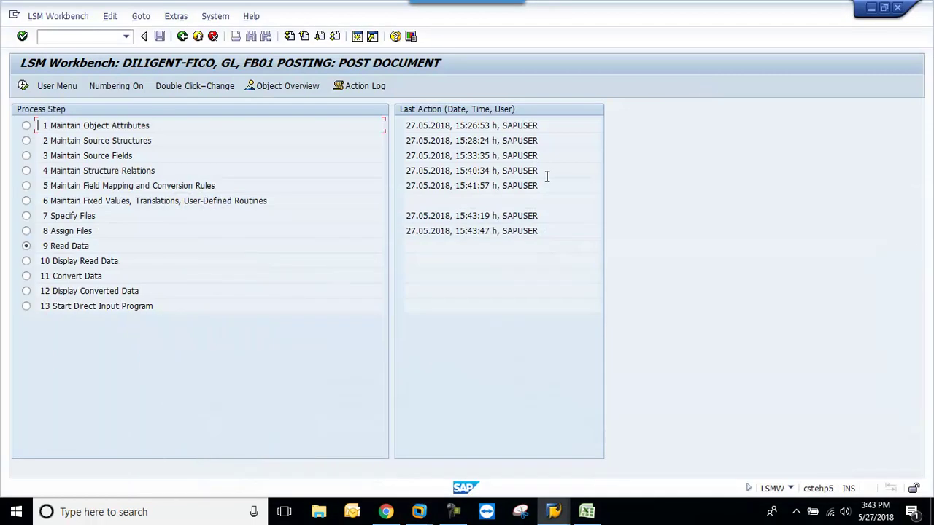
{"action": "left_click", "coordinate": [872, 9]}
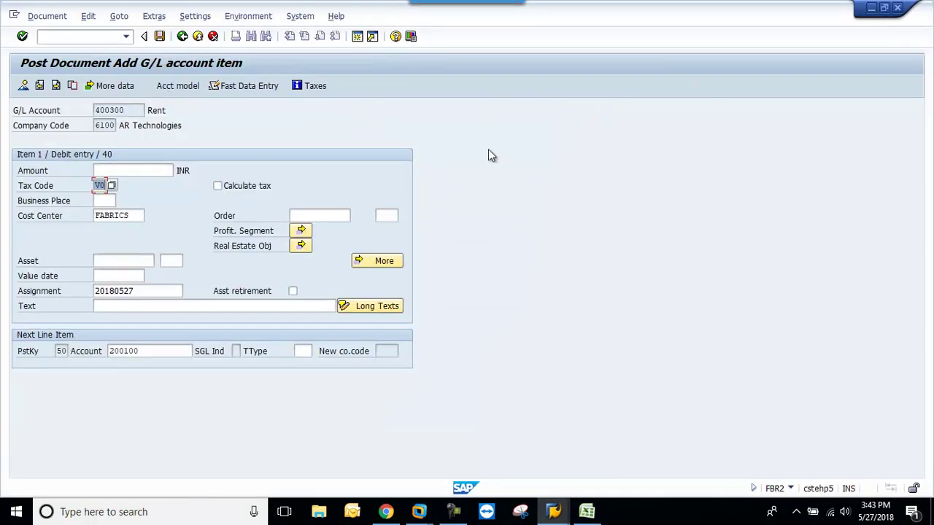
{"action": "left_click", "coordinate": [868, 8]}
{"action": "double_click", "coordinate": [292, 143]}
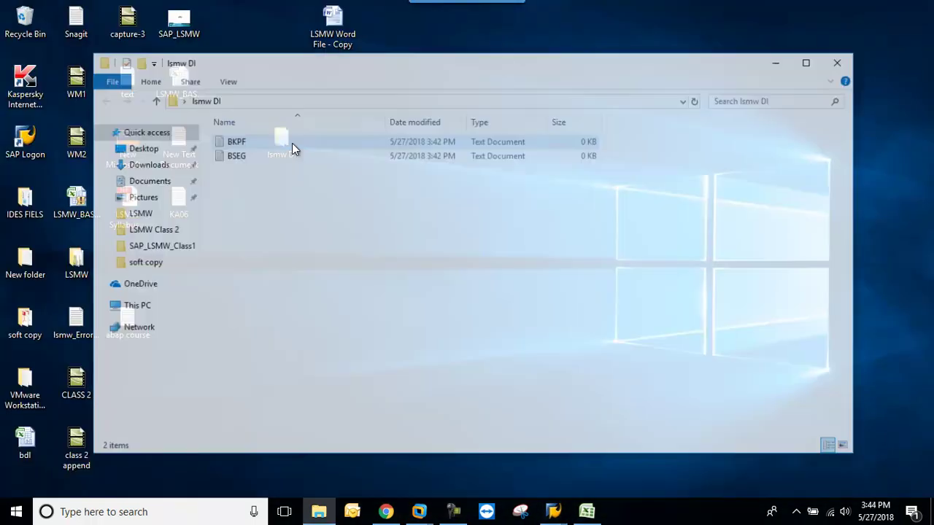
{"action": "double_click", "coordinate": [260, 142]}
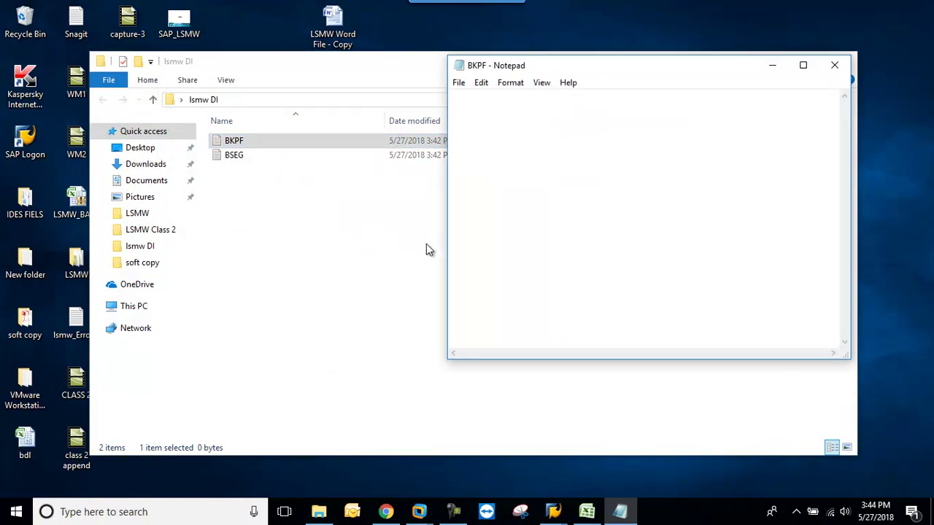
{"action": "key", "text": "ctrl+v"}
{"action": "left_click", "coordinate": [458, 83]}
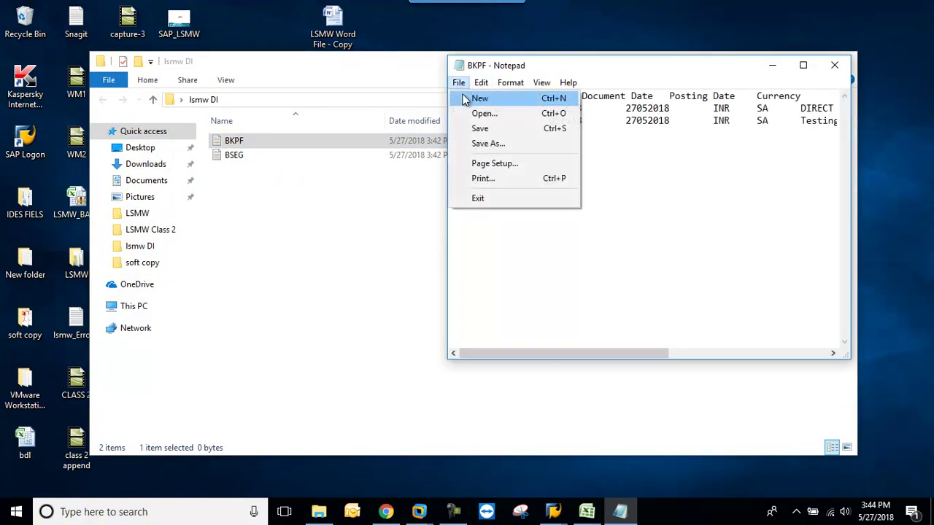
{"action": "left_click", "coordinate": [480, 130]}
{"action": "left_click", "coordinate": [839, 67]}
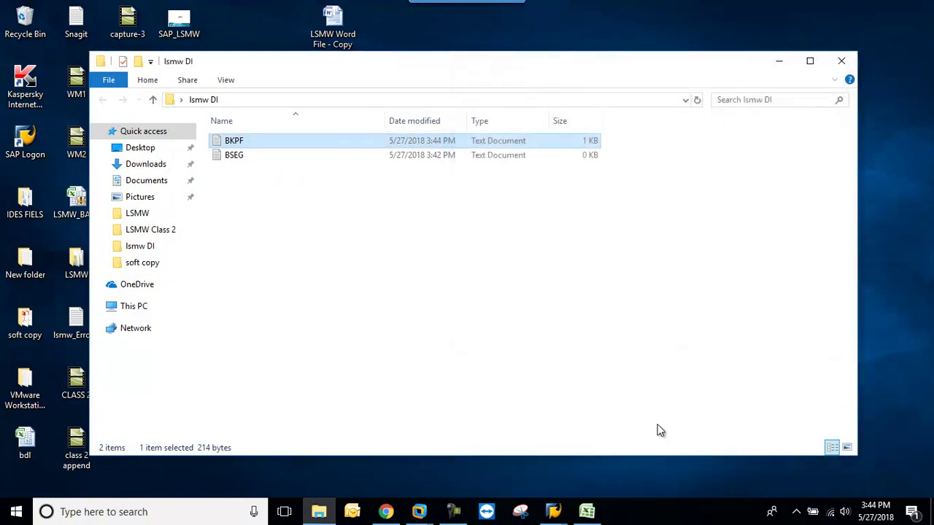
- Switch back to Excel and copy the whole line-item table in M6:T14, including its heading row
{"action": "mouse_move", "coordinate": [558, 513]}
{"action": "left_click", "coordinate": [742, 446]}
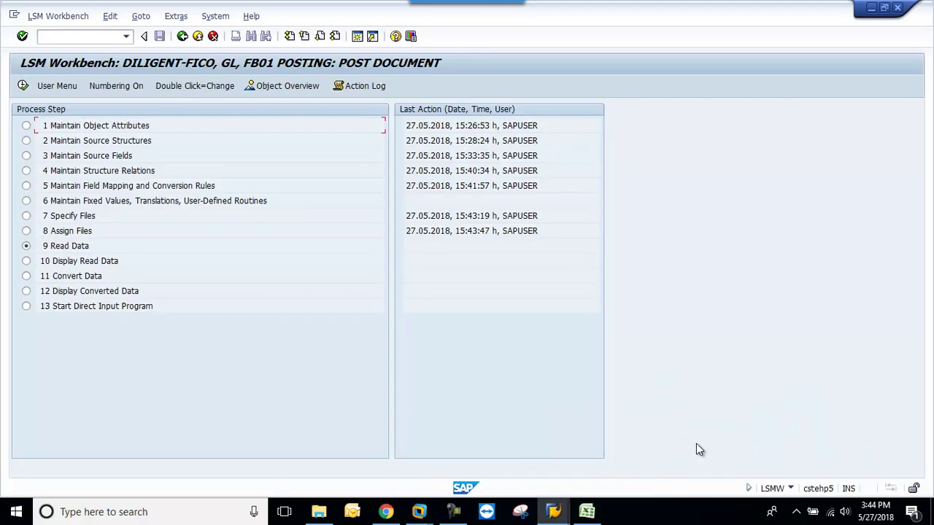
{"action": "left_click", "coordinate": [587, 512]}
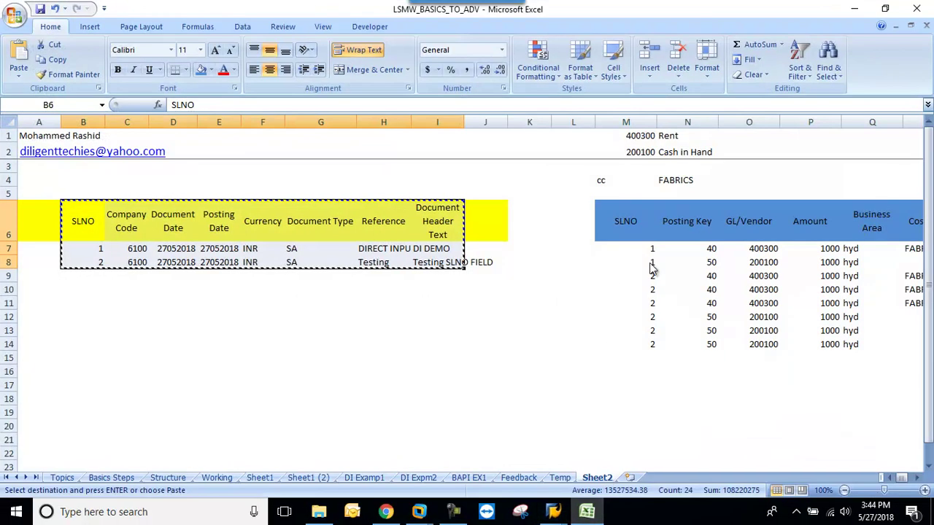
{"action": "key", "text": "ctrl+shift+Right"}
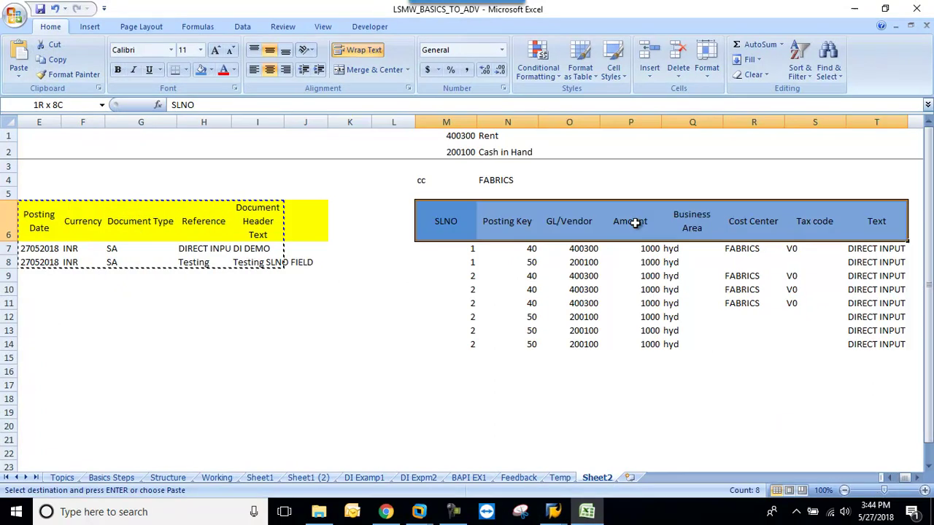
{"action": "key", "text": "ctrl+shift+Down"}
{"action": "key", "text": "ctrl+c"}
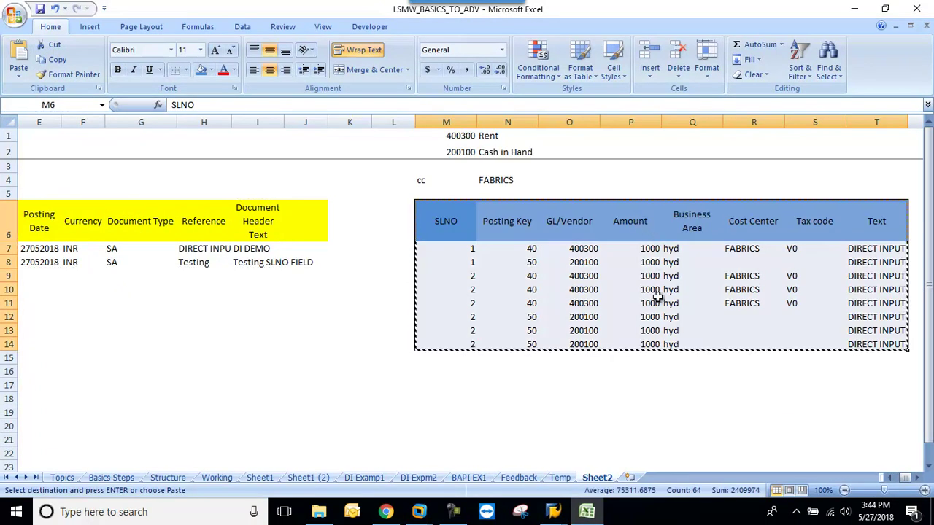
- Paste the copied line items into BSEG.txt in the lsmw DI folder, save it, and close the file and folder
{"action": "left_click", "coordinate": [854, 9]}
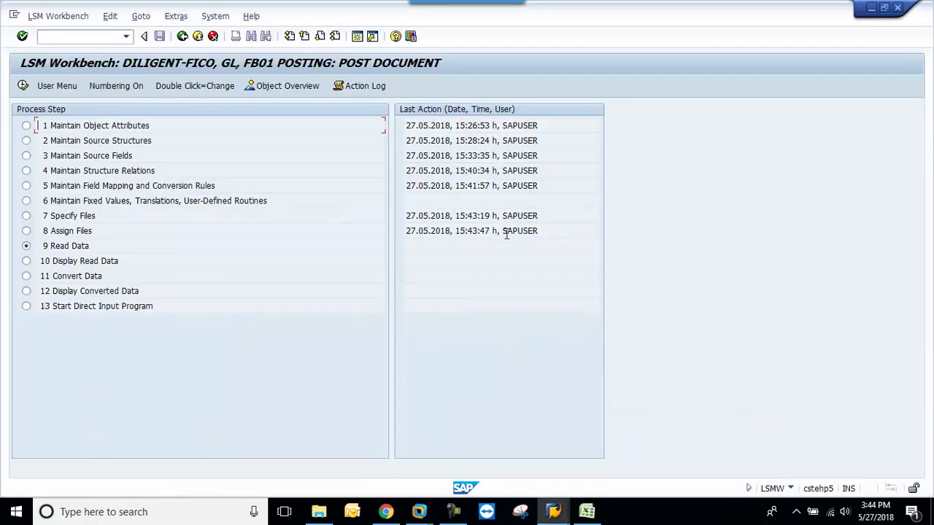
{"action": "left_click", "coordinate": [870, 9]}
{"action": "double_click", "coordinate": [242, 155]}
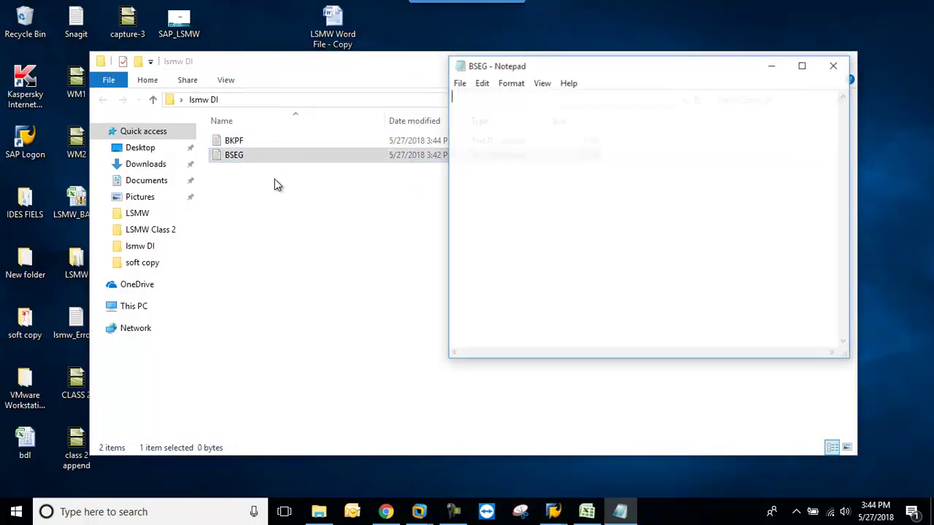
{"action": "key", "text": "ctrl+v"}
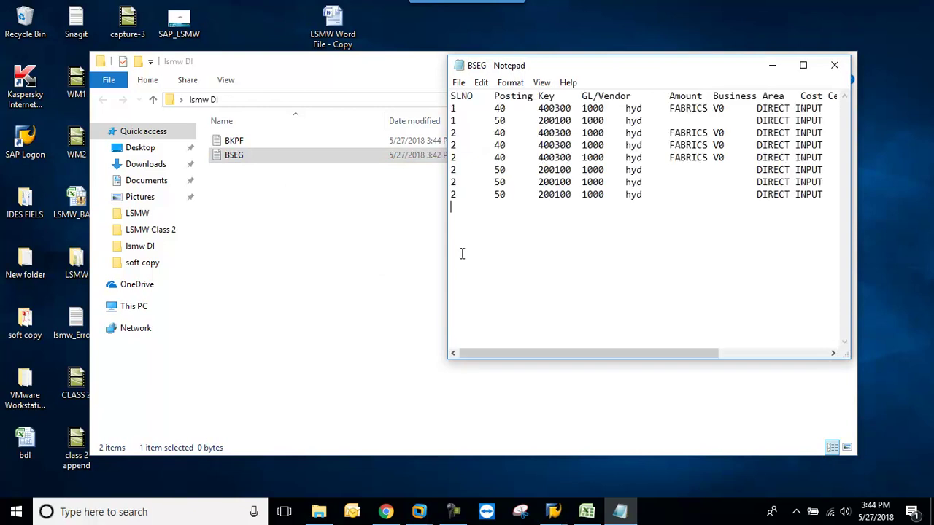
{"action": "left_click", "coordinate": [458, 83]}
{"action": "left_click", "coordinate": [467, 128]}
{"action": "left_click", "coordinate": [835, 66]}
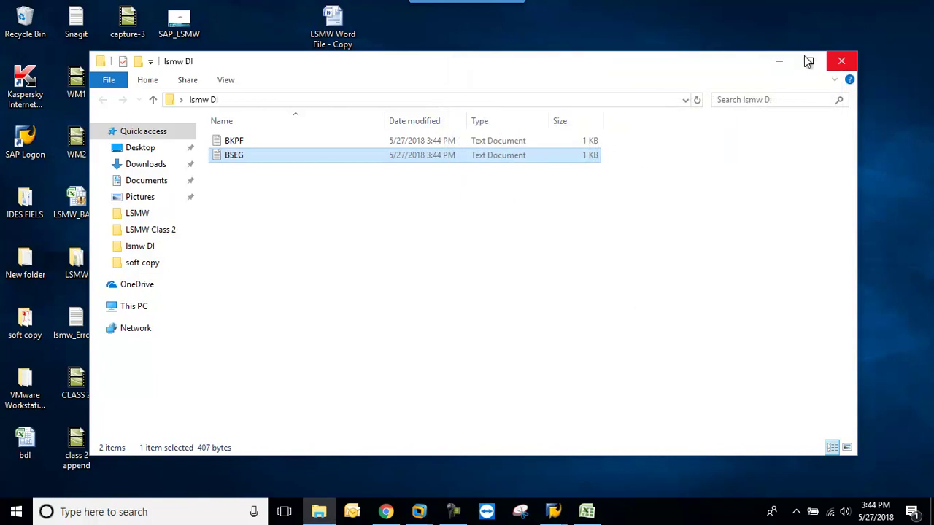
{"action": "left_click", "coordinate": [839, 62]}
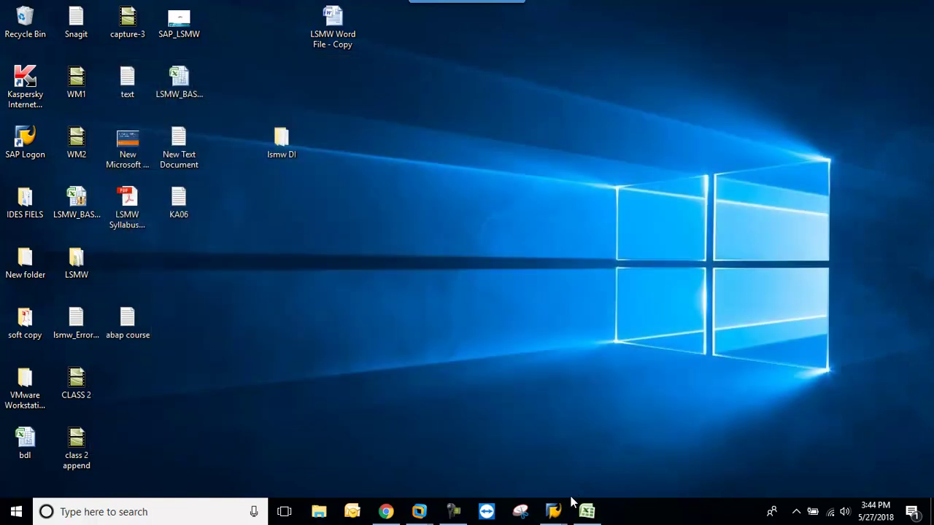
- Execute Read Data in LSMW, allowing access to BKPF.txt and BSEG.txt with the decision remembered, and return to the process steps
{"action": "mouse_move", "coordinate": [560, 509]}
{"action": "left_click", "coordinate": [730, 434]}
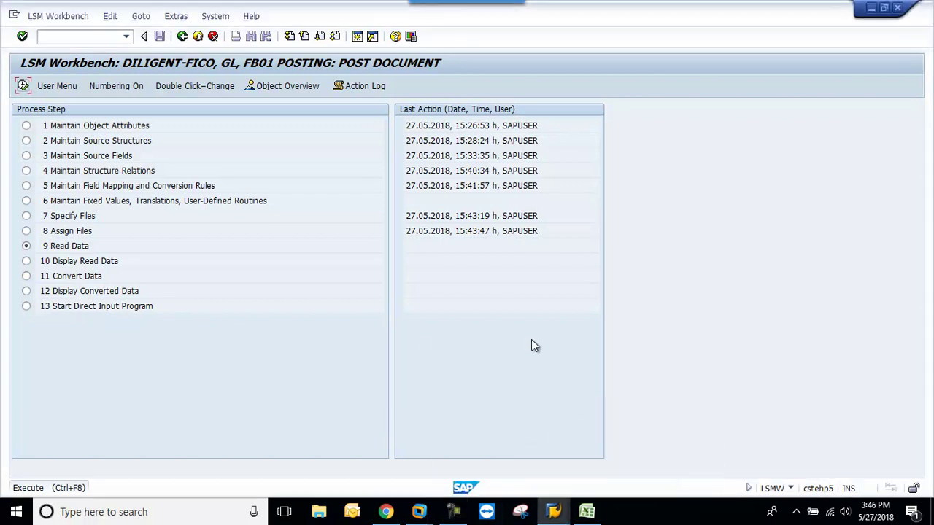
{"action": "left_click", "coordinate": [22, 87]}
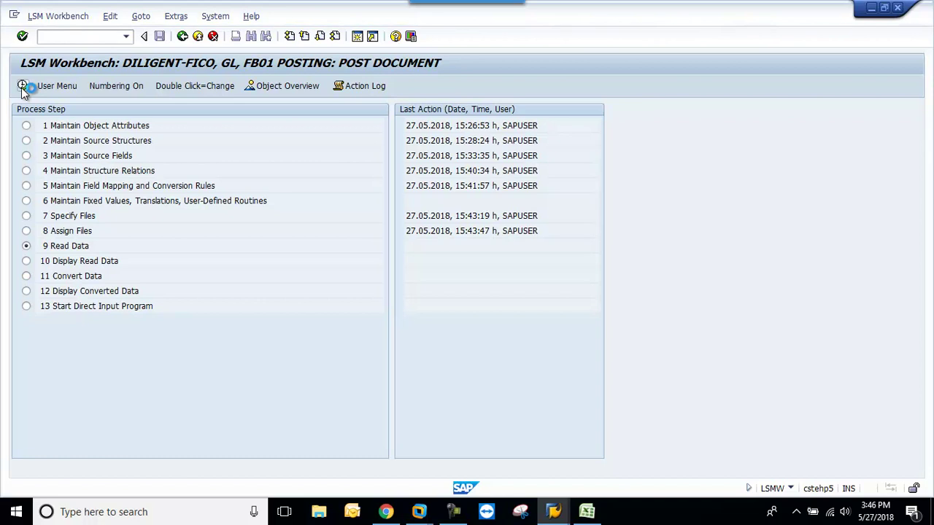
{"action": "left_click", "coordinate": [22, 87]}
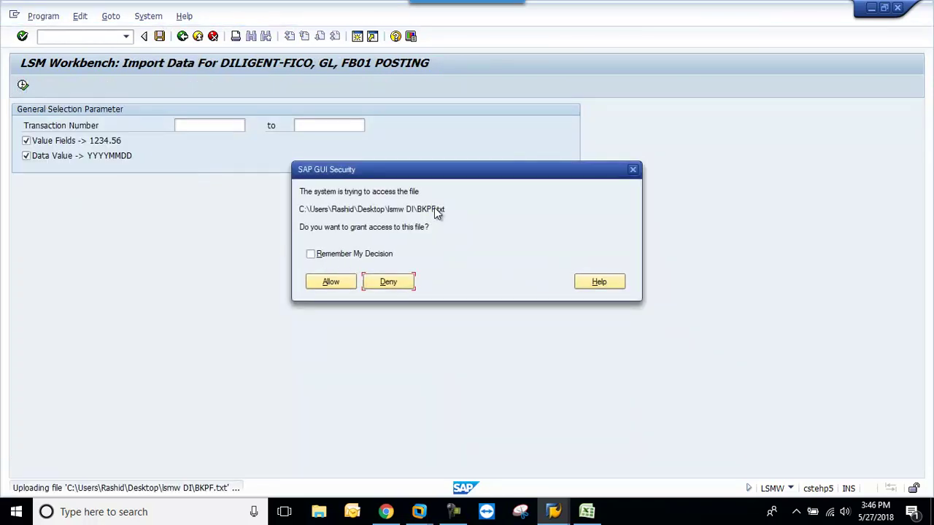
{"action": "left_click", "coordinate": [310, 253]}
{"action": "left_click", "coordinate": [331, 283]}
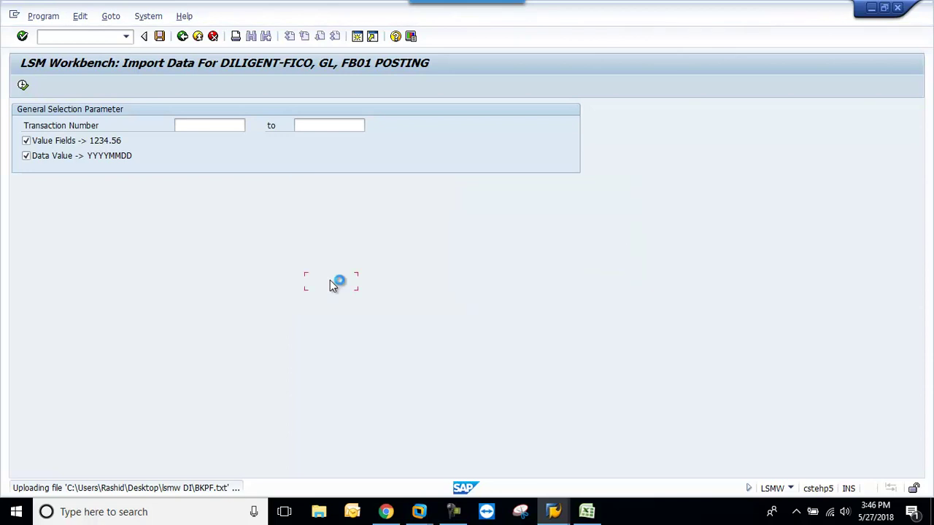
{"action": "left_click", "coordinate": [318, 255]}
{"action": "left_click", "coordinate": [329, 284]}
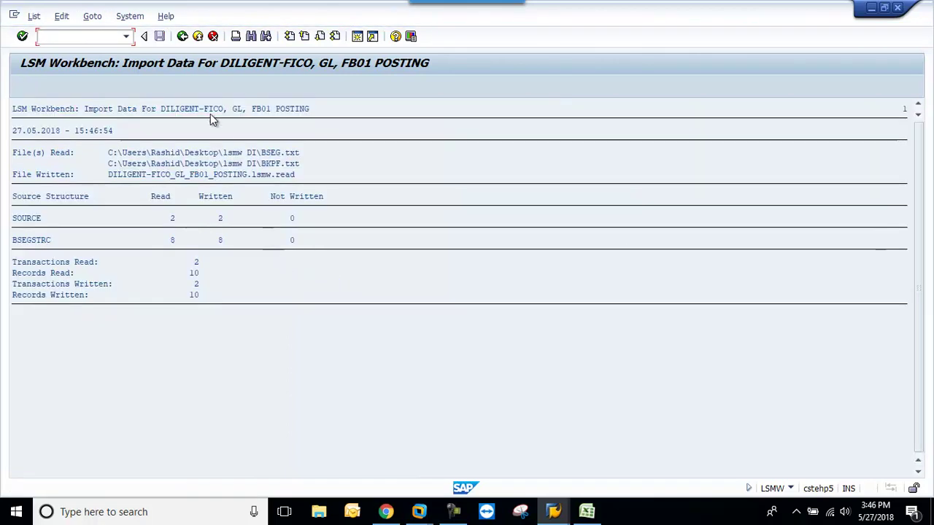
{"action": "left_click", "coordinate": [182, 37]}
{"action": "left_click", "coordinate": [182, 36]}
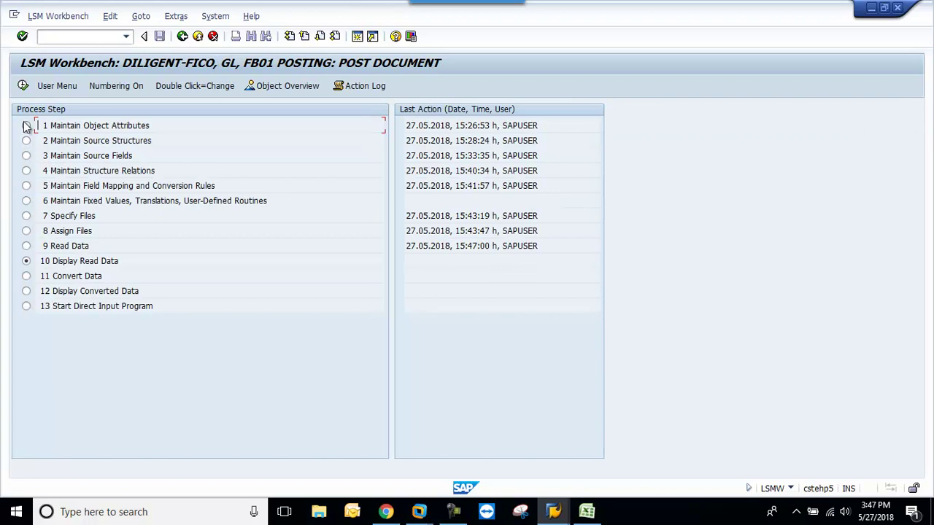
- Display all the read data and compare the SLNO 1 records with the corresponding rows in the Excel sheet
{"action": "left_click", "coordinate": [26, 86]}
{"action": "key", "text": "Return"}
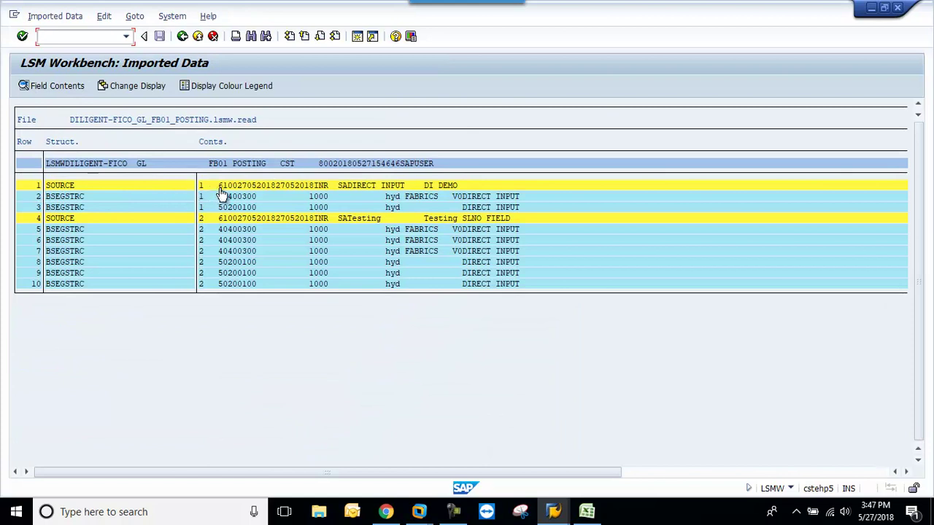
{"action": "left_click", "coordinate": [587, 512]}
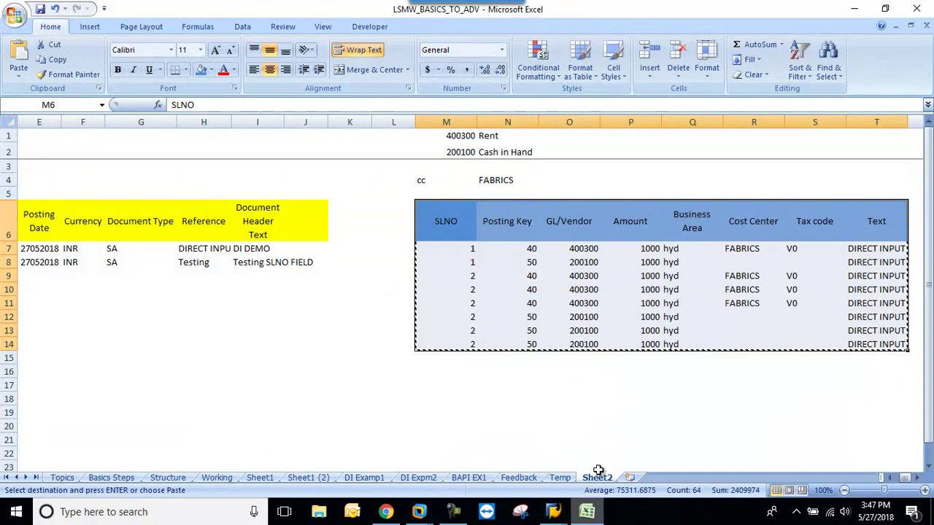
{"action": "left_click", "coordinate": [76, 248]}
{"action": "left_click_drag", "start_coordinate": [470, 249], "coordinate": [469, 258]}
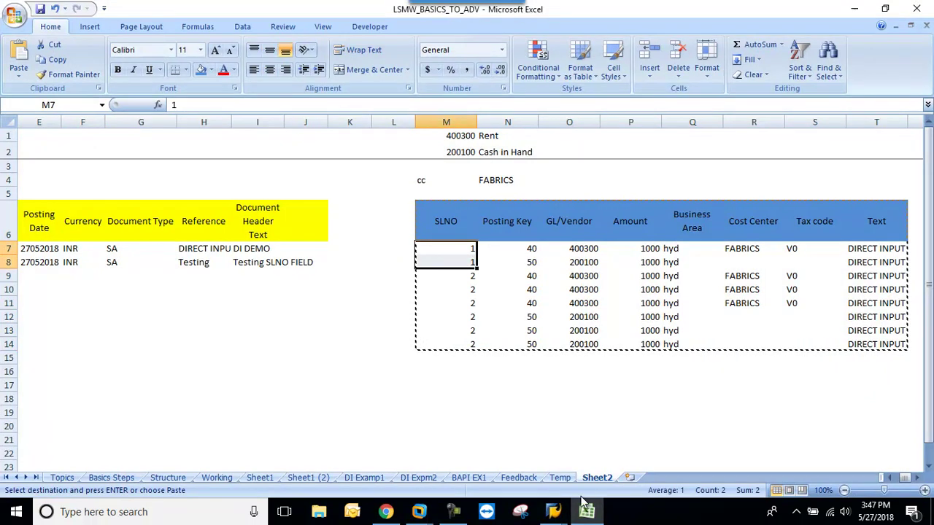
{"action": "mouse_move", "coordinate": [559, 513]}
{"action": "left_click", "coordinate": [764, 467]}
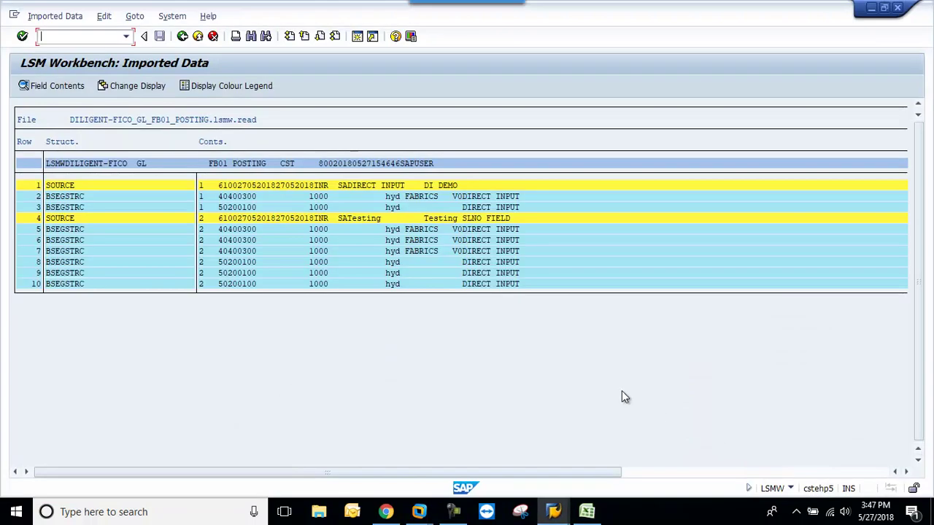
- Check the SLNO 2 line items in Excel against the imported data, and open the field contents of the first BSEGSTRC record
{"action": "left_click", "coordinate": [587, 511]}
{"action": "left_click_drag", "start_coordinate": [441, 277], "coordinate": [458, 341]}
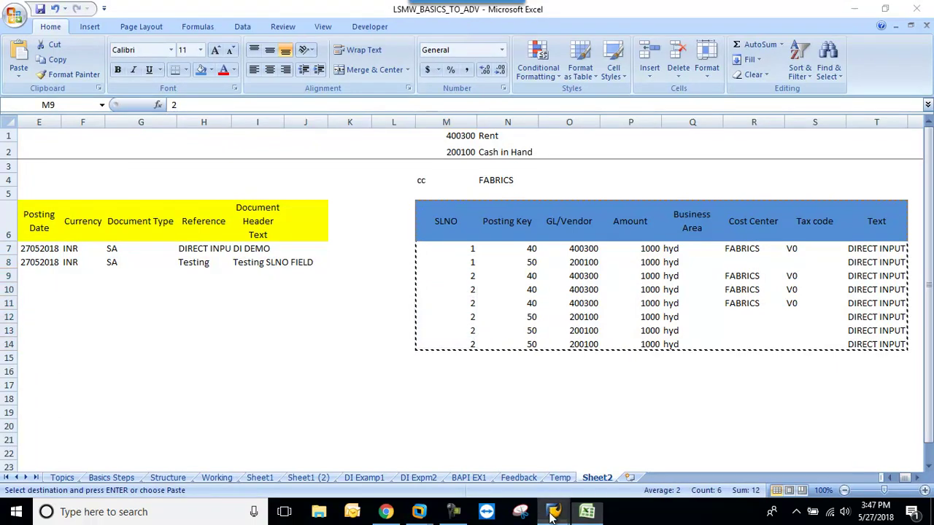
{"action": "mouse_move", "coordinate": [553, 513]}
{"action": "left_click", "coordinate": [704, 457]}
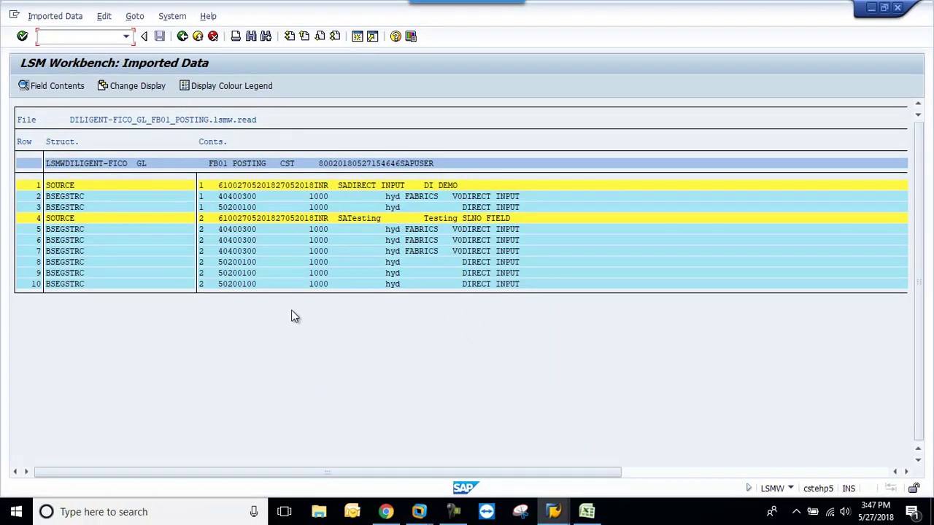
{"action": "double_click", "coordinate": [70, 200]}
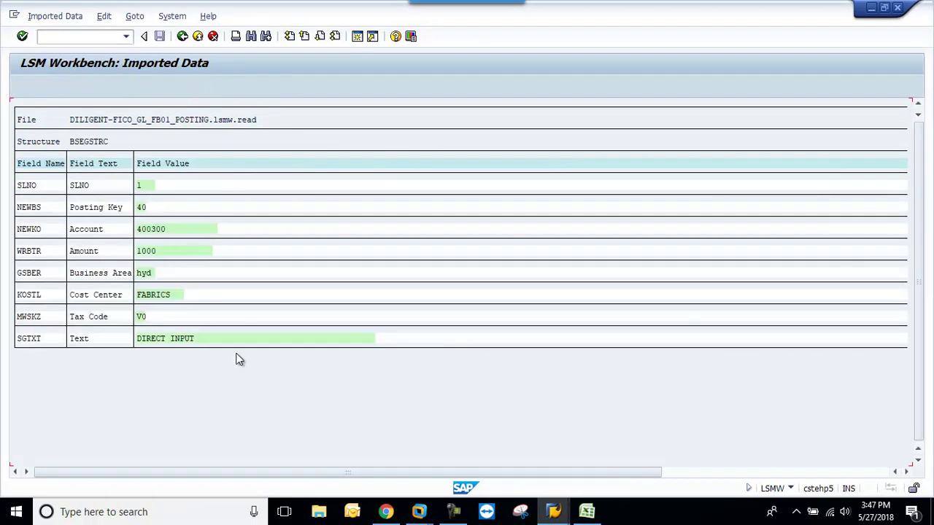
- Examine the field contents of the first SLNO 2 BSEGSTRC record in the imported data, and return to the record list
{"action": "left_click", "coordinate": [181, 37]}
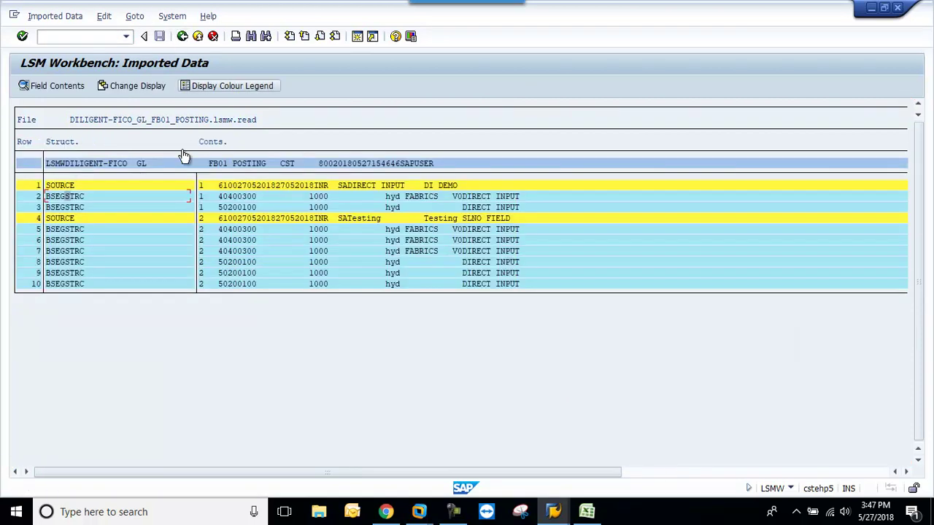
{"action": "double_click", "coordinate": [84, 232]}
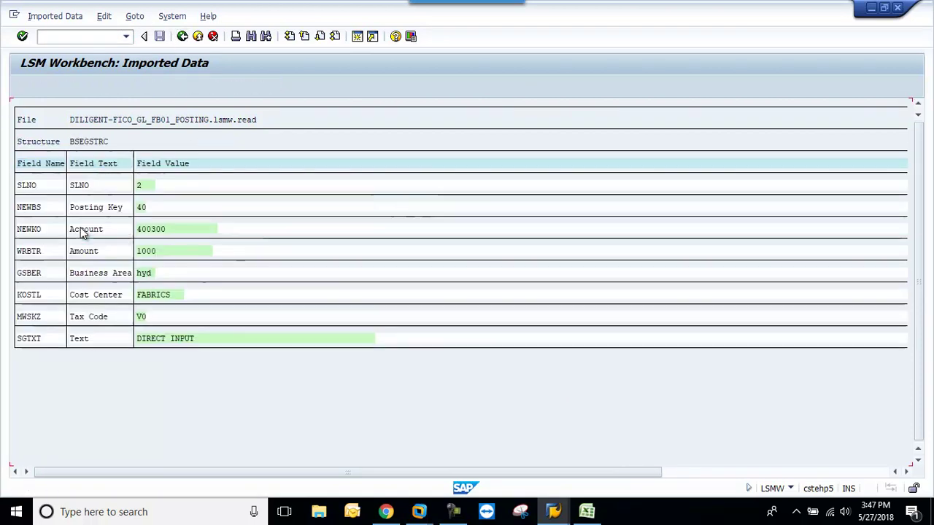
{"action": "left_click", "coordinate": [181, 41]}
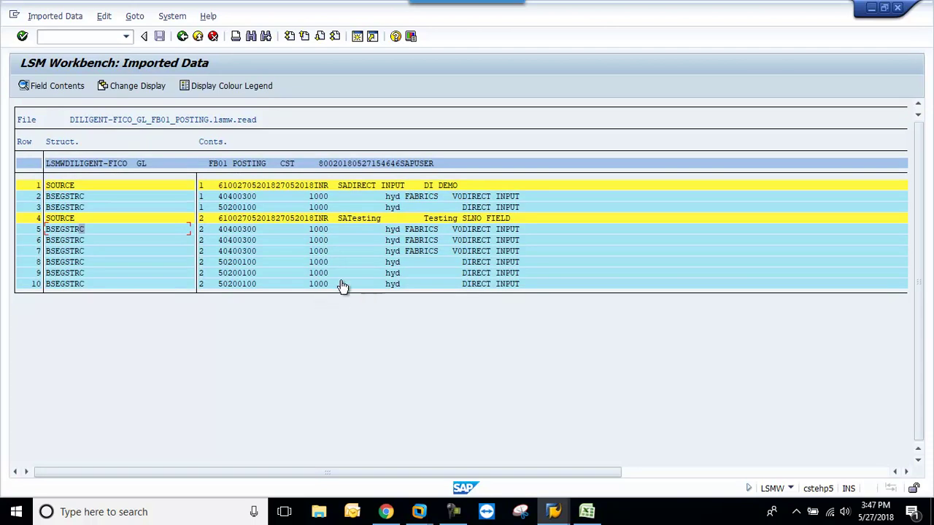
- Execute Convert Data for all transactions of the FB01 POSTING object and return to the process steps
{"action": "left_click", "coordinate": [182, 36]}
{"action": "left_click", "coordinate": [23, 86]}
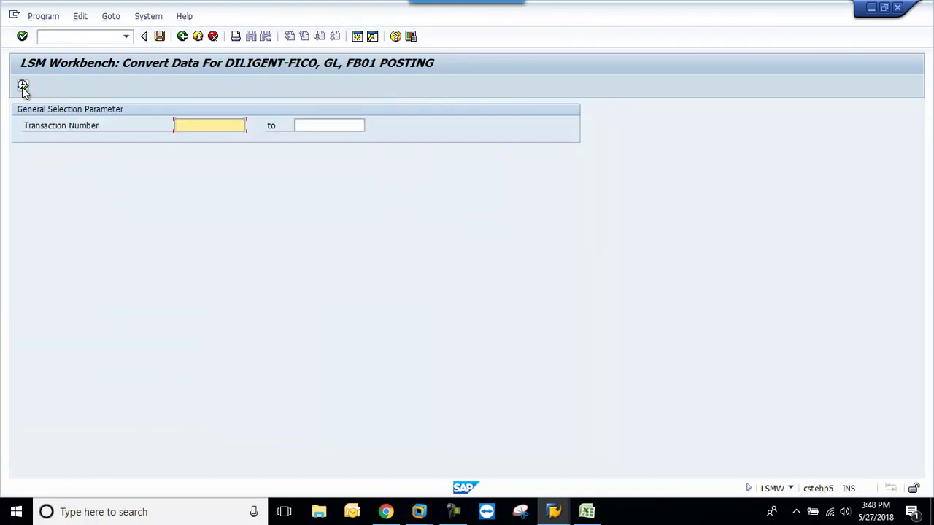
{"action": "left_click", "coordinate": [22, 86]}
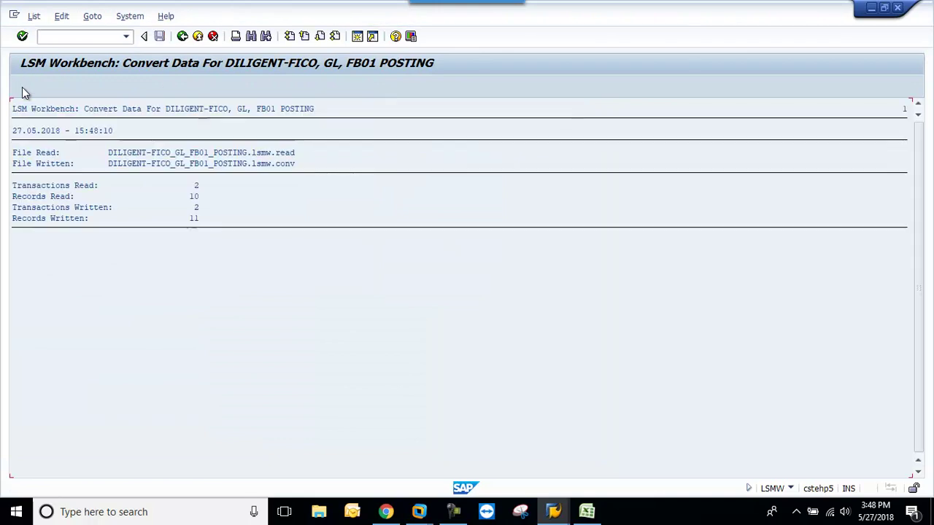
{"action": "left_click", "coordinate": [183, 37]}
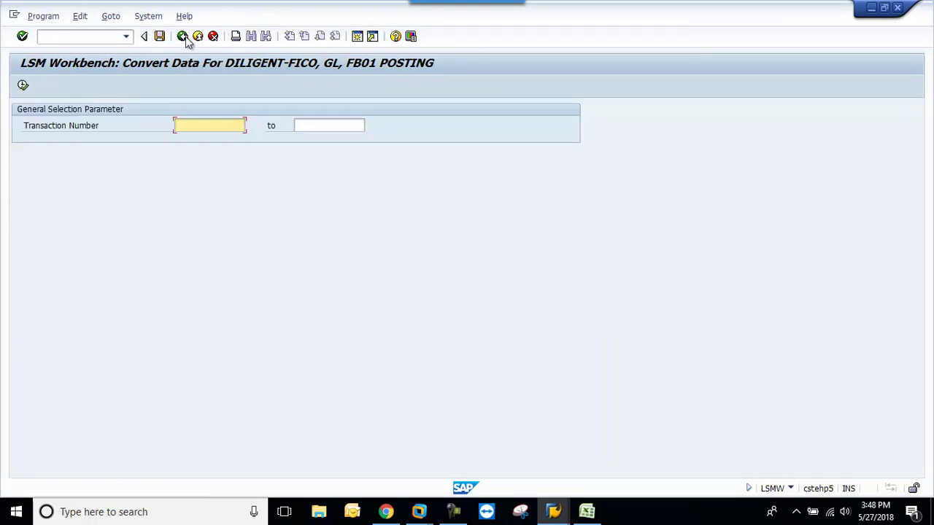
{"action": "left_click", "coordinate": [184, 38]}
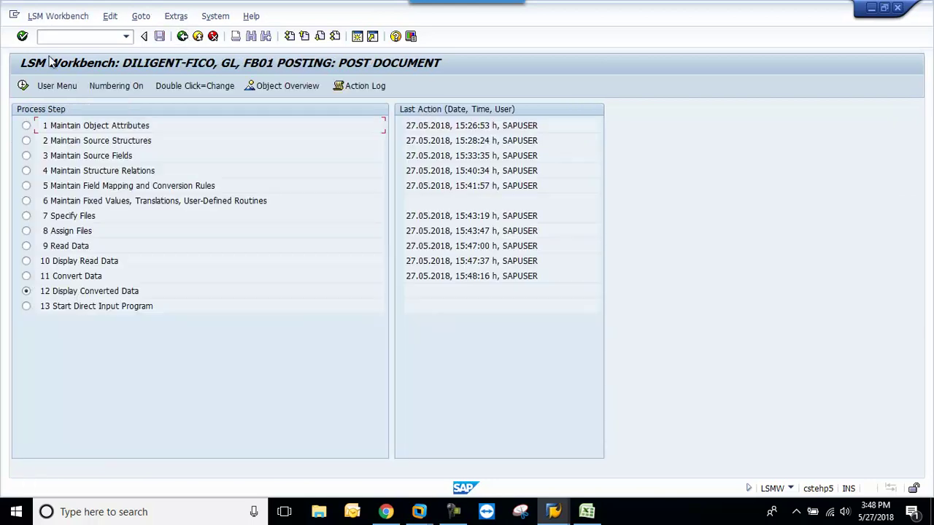
- Display all converted data, check the field contents of the first BBKPF header record, and return to the process steps
{"action": "left_click", "coordinate": [24, 86]}
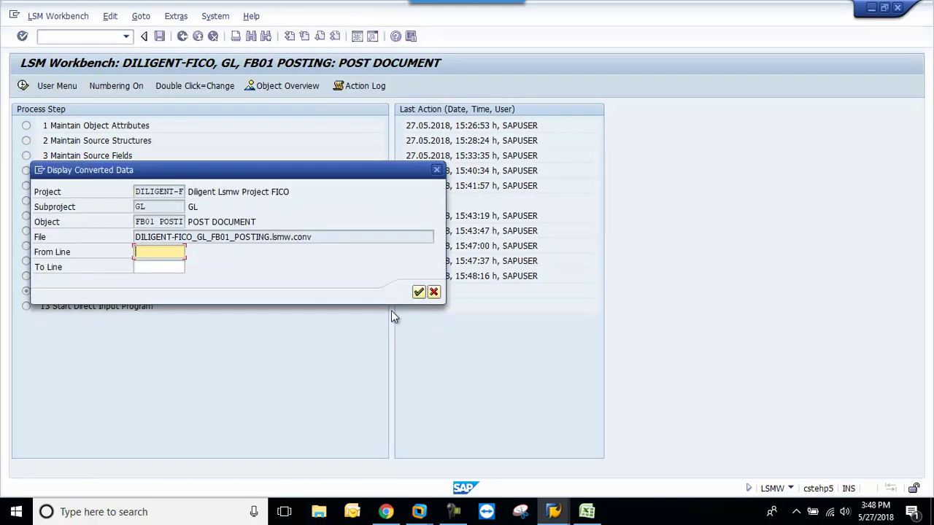
{"action": "left_click", "coordinate": [418, 294]}
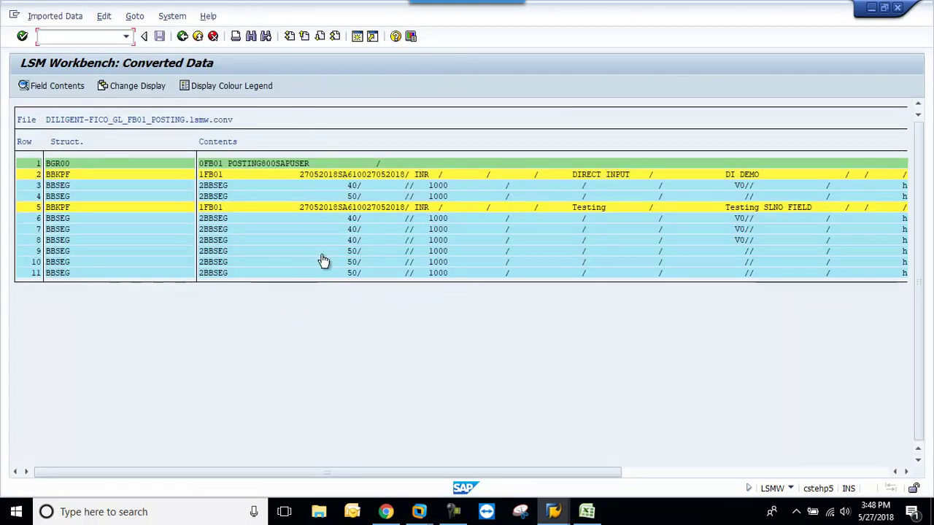
{"action": "double_click", "coordinate": [110, 179]}
{"action": "scroll", "coordinate": [246, 242], "scroll_direction": "down", "scroll_amount": 1}
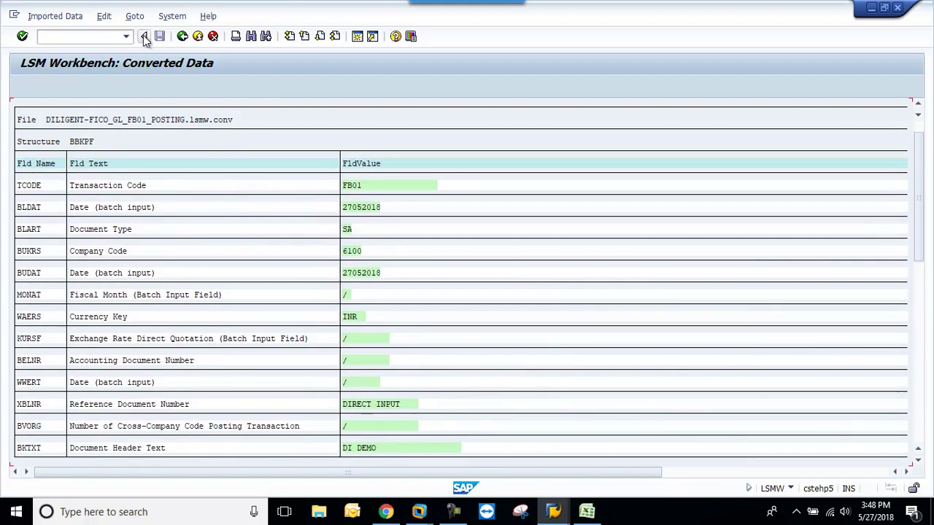
{"action": "left_click", "coordinate": [182, 36]}
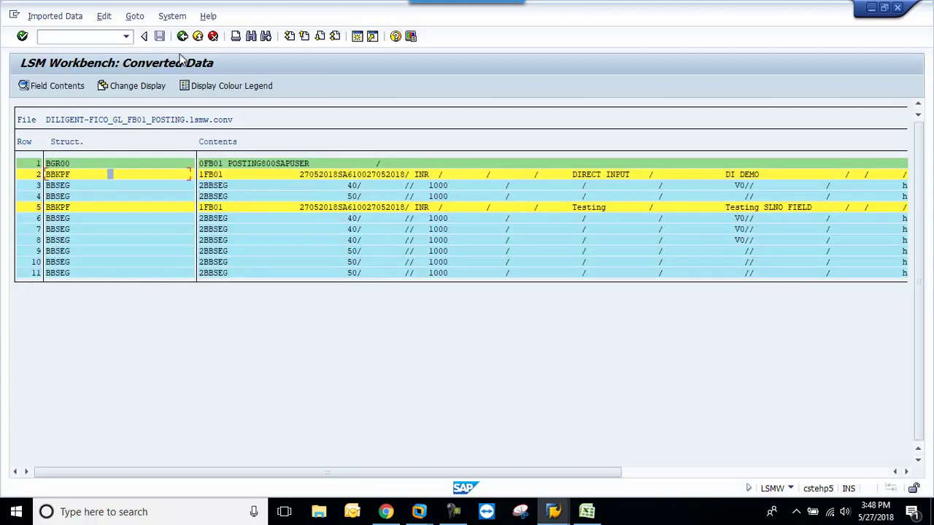
{"action": "left_click", "coordinate": [183, 36]}
- Run direct input program RFBIBL00 on the converted file with data transfer type Direct input and info messages written to the log
{"action": "left_click", "coordinate": [24, 85]}
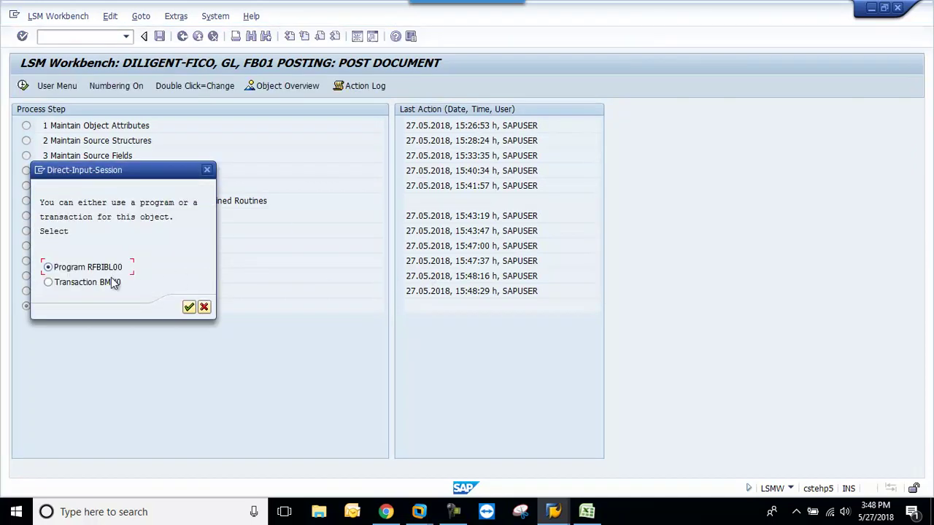
{"action": "left_click", "coordinate": [189, 308]}
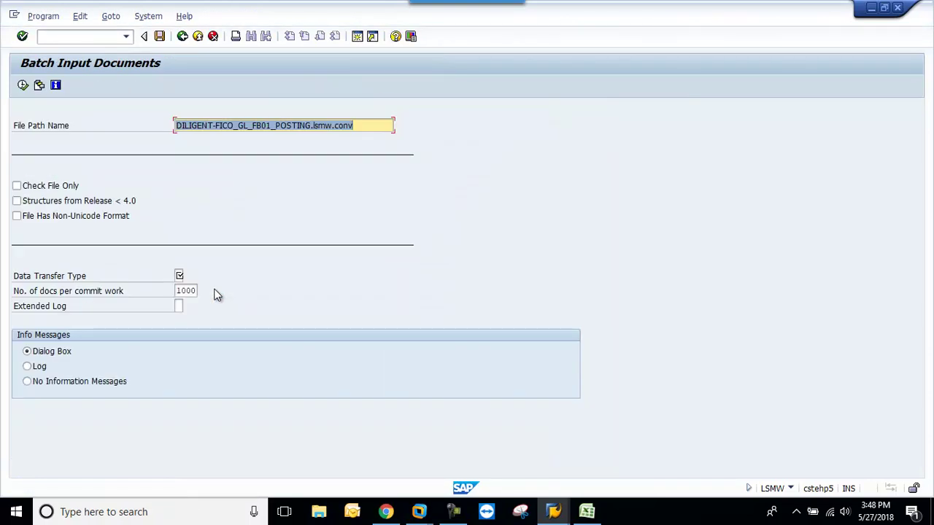
{"action": "left_click", "coordinate": [180, 277]}
{"action": "key", "text": "F8"}
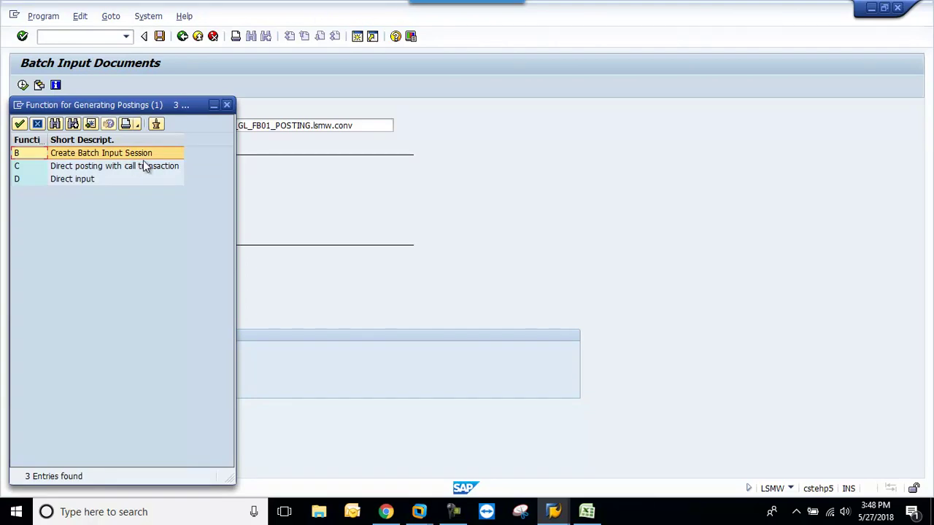
{"action": "double_click", "coordinate": [84, 179]}
{"action": "left_click", "coordinate": [37, 367]}
{"action": "left_click", "coordinate": [23, 84]}
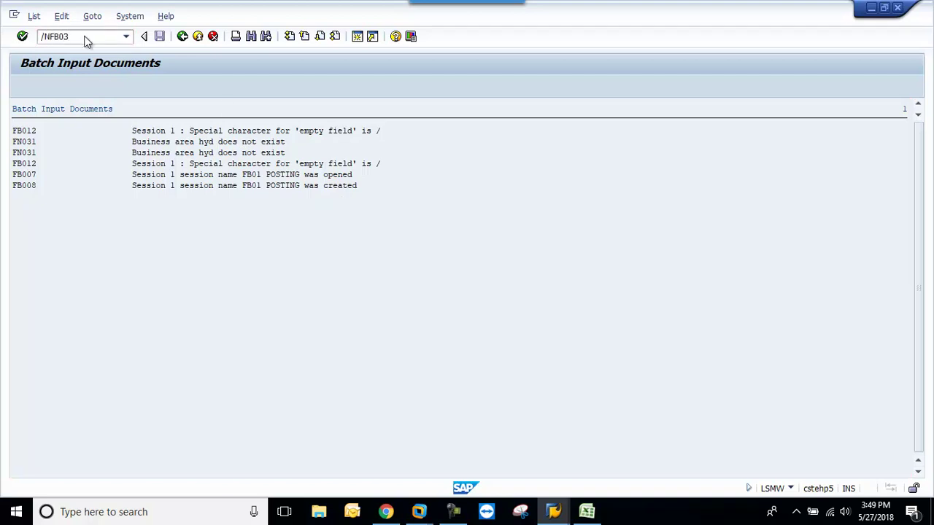
- Open FB03, display the proposed document, and check the reference and header text in its document header
{"action": "key", "text": "Return"}
{"action": "key", "text": "Return"}
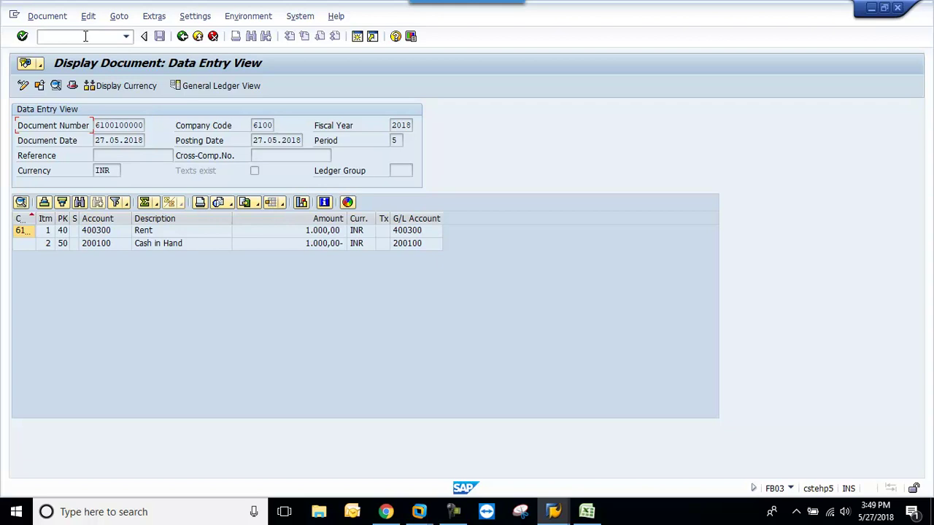
{"action": "left_click", "coordinate": [73, 85]}
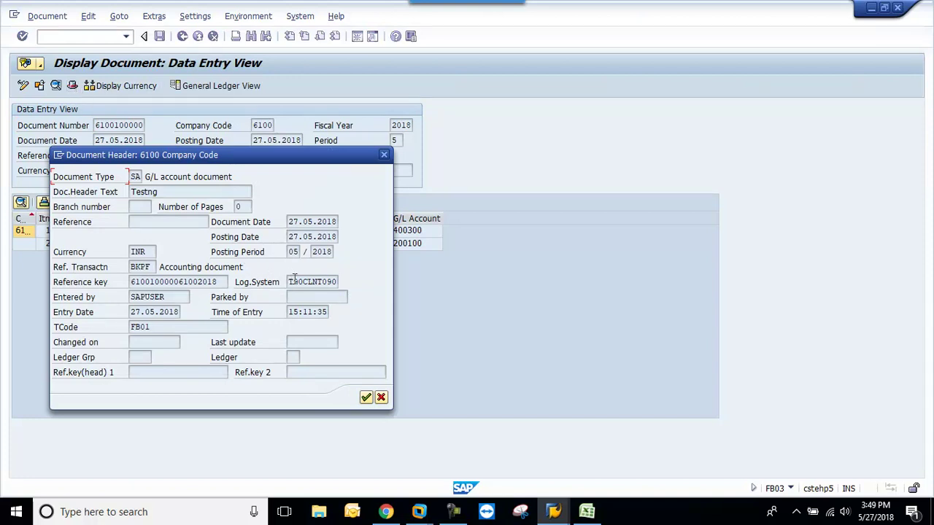
{"action": "left_click", "coordinate": [172, 220]}
{"action": "left_click_drag", "start_coordinate": [185, 194], "coordinate": [94, 193]}
- Compare the document header with the Reference values in rows 7 and 8 of the Excel sheet, and close the header details in SAP
{"action": "left_click", "coordinate": [587, 512]}
{"action": "left_click", "coordinate": [440, 291]}
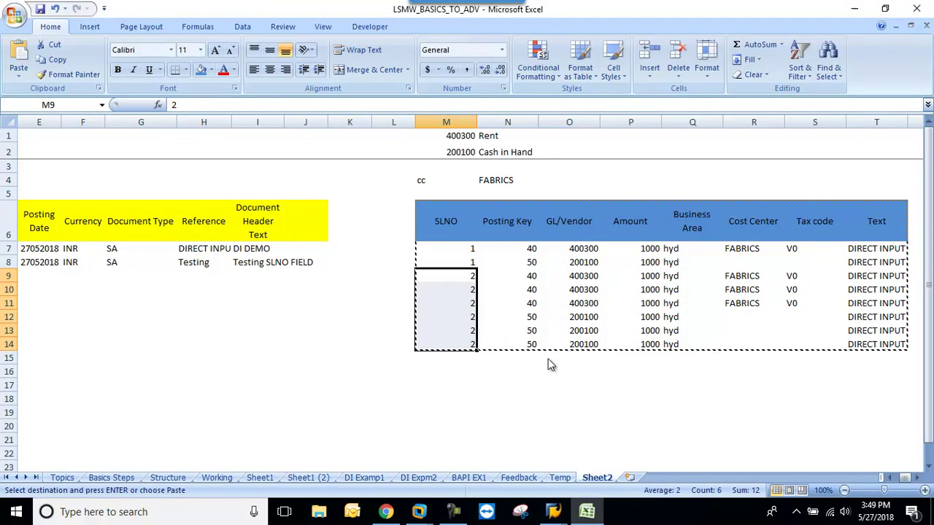
{"action": "left_click", "coordinate": [193, 267]}
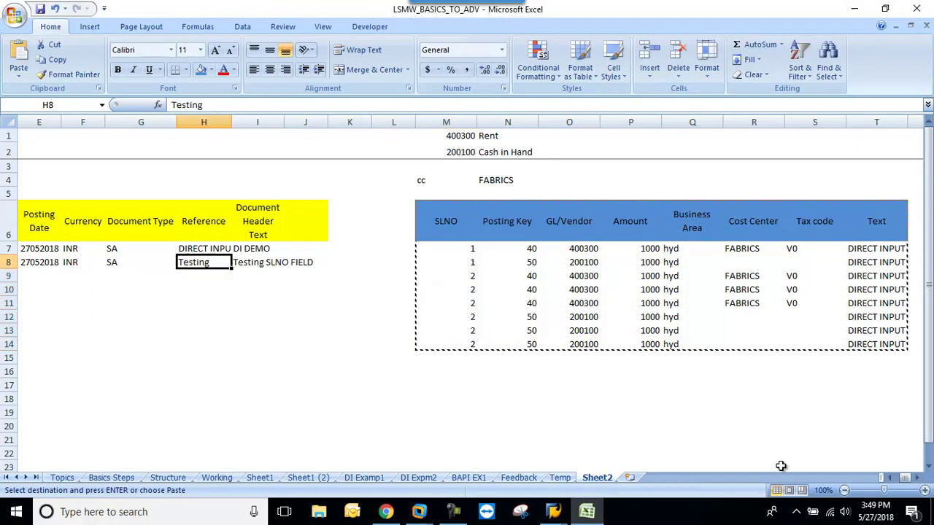
{"action": "left_click", "coordinate": [203, 249]}
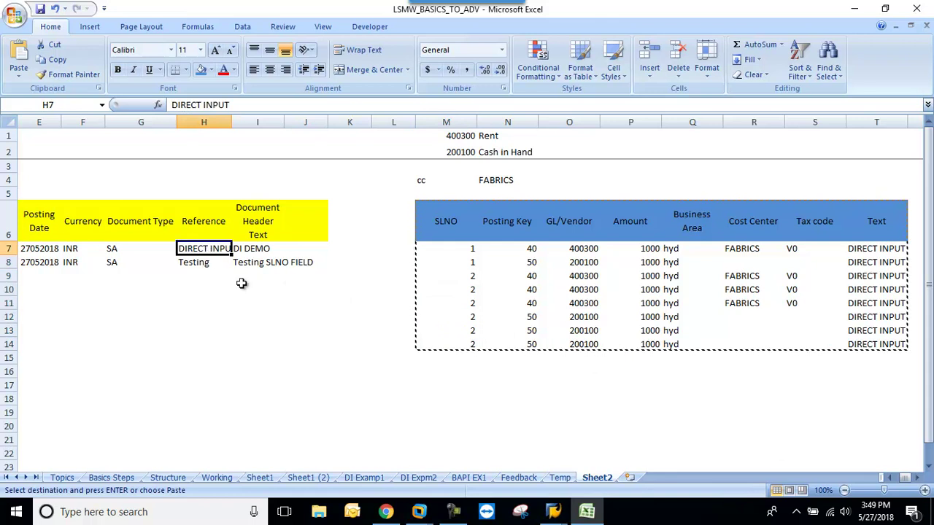
{"action": "mouse_move", "coordinate": [554, 513]}
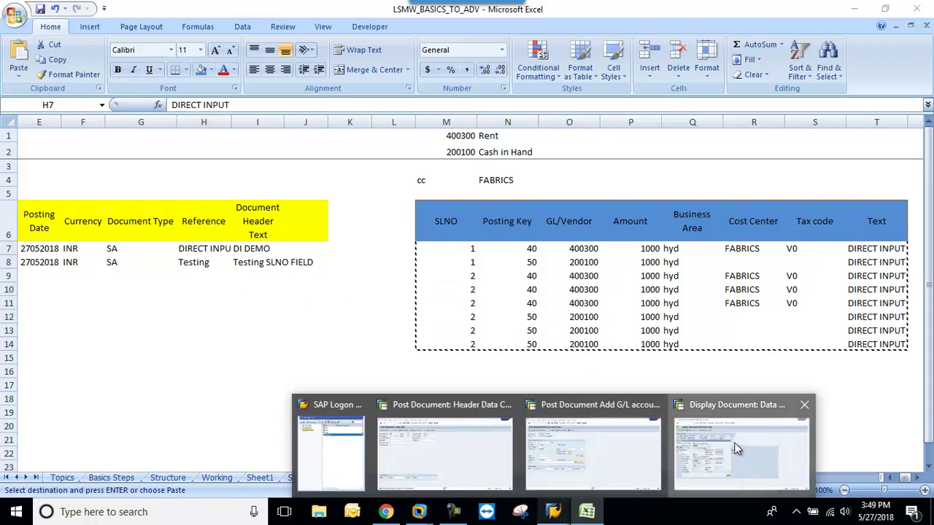
{"action": "left_click", "coordinate": [859, 456]}
{"action": "left_click", "coordinate": [384, 155]}
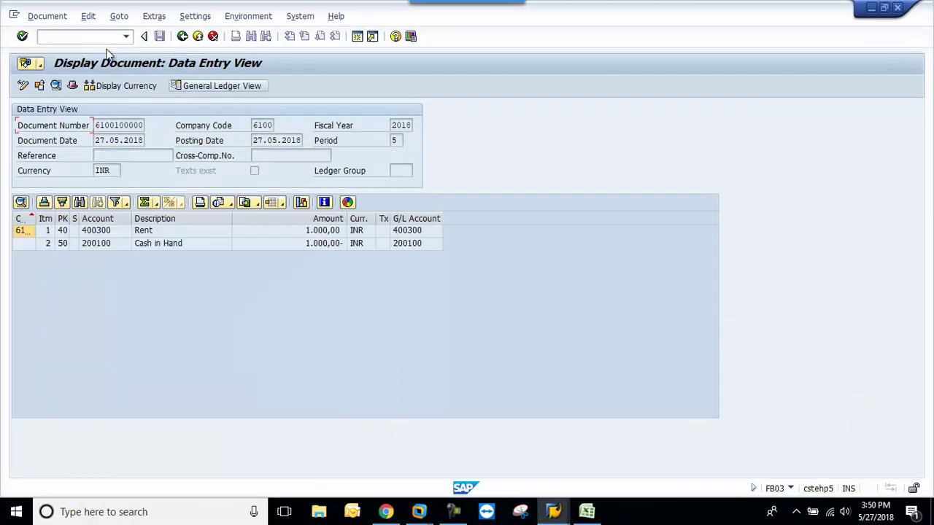
- Restart FB03, list the company code 6100 documents with posting date 27052018, and open the SA document
{"action": "left_click", "coordinate": [89, 41]}
{"action": "type", "text": "/NFB0"}
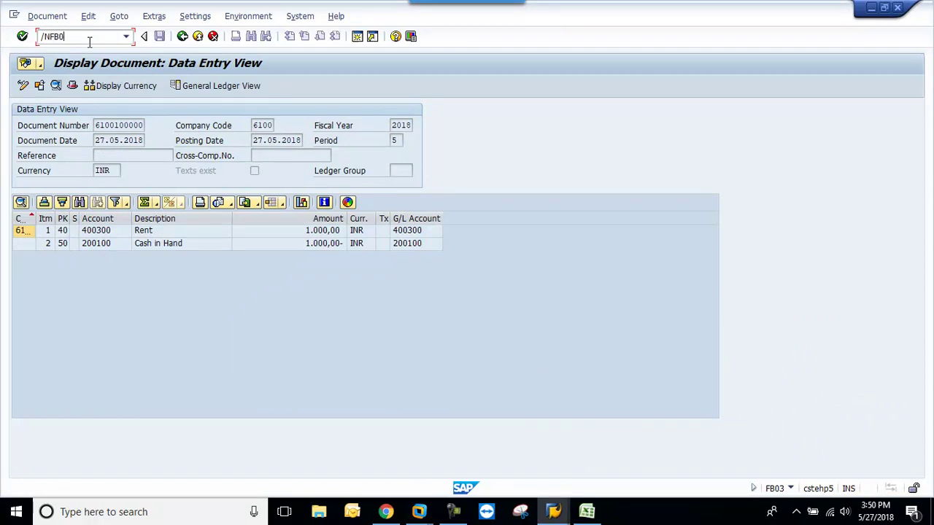
{"action": "type", "text": "3"}
{"action": "key", "text": "Return"}
{"action": "left_click", "coordinate": [63, 86]}
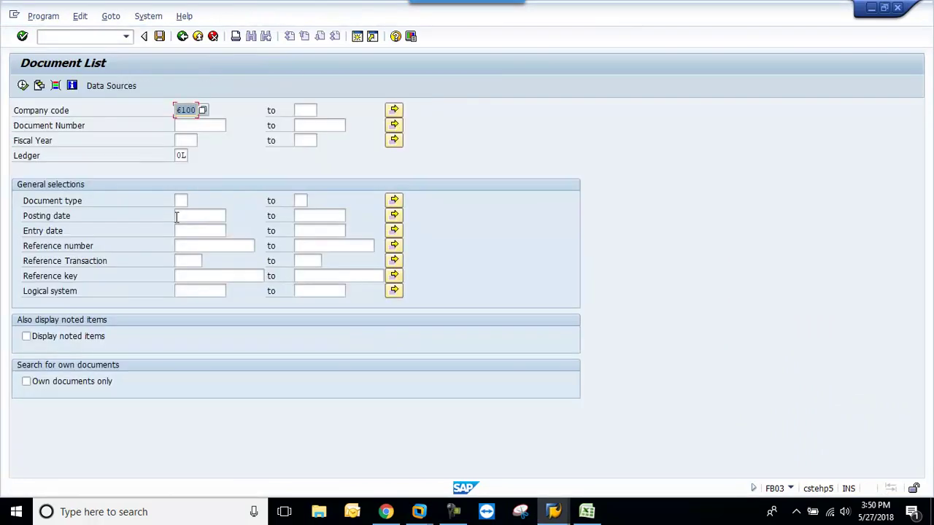
{"action": "left_click", "coordinate": [202, 215]}
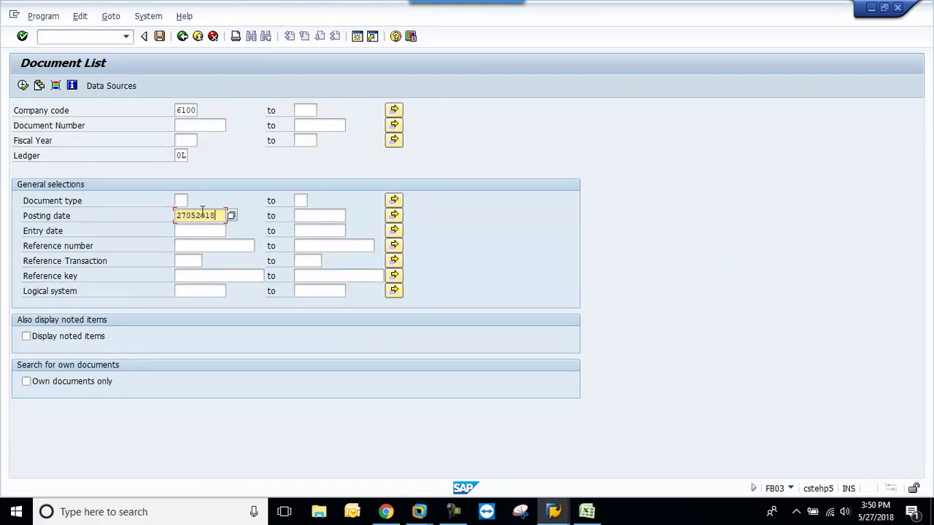
{"action": "left_click", "coordinate": [23, 85]}
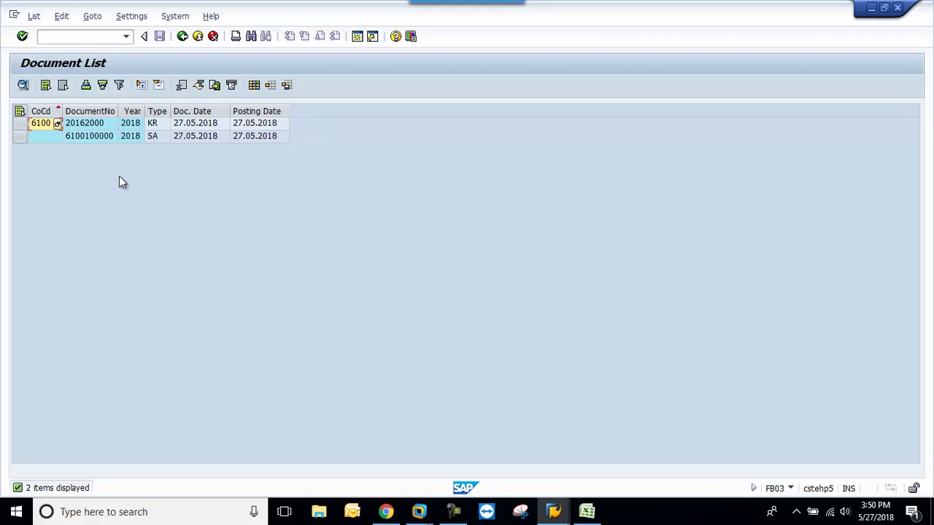
{"action": "double_click", "coordinate": [93, 140]}
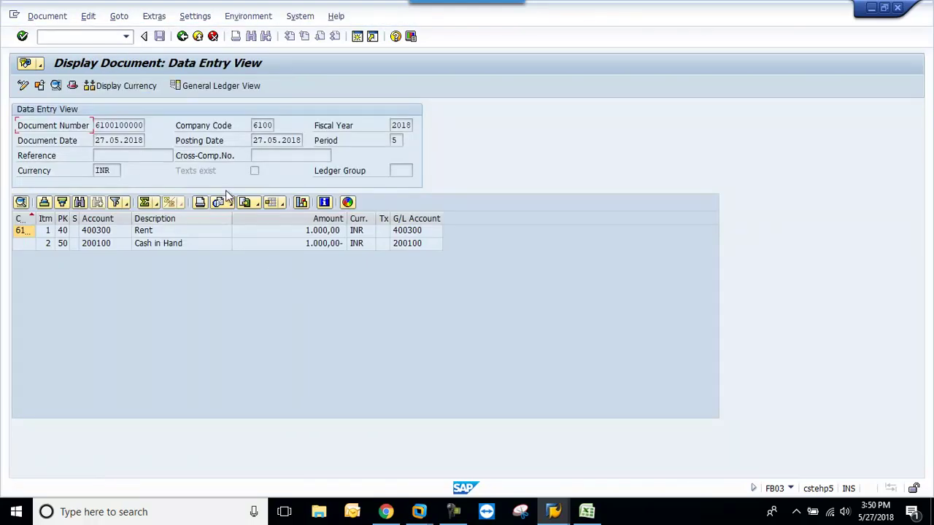
- Start LSMW in the open G/L item posting session, enter the FB01 POSTING process steps, and view the direct input program choice without running it
{"action": "mouse_move", "coordinate": [554, 512]}
{"action": "left_click", "coordinate": [595, 448]}
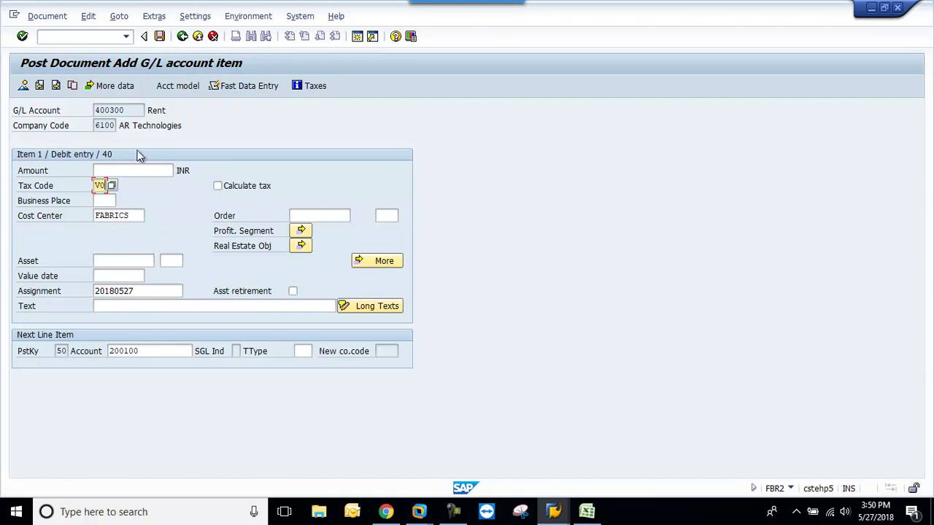
{"action": "left_click", "coordinate": [66, 37]}
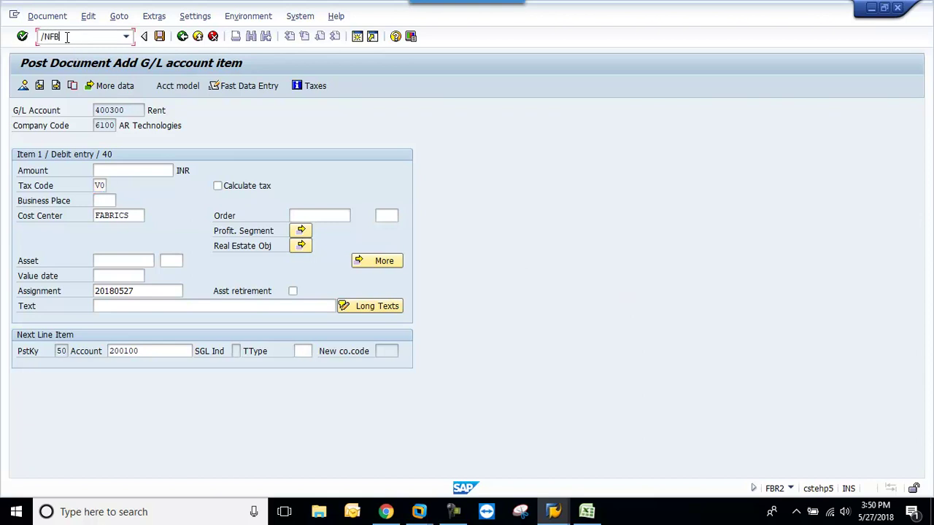
{"action": "type", "text": "/NLSMW"}
{"action": "key", "text": "Return"}
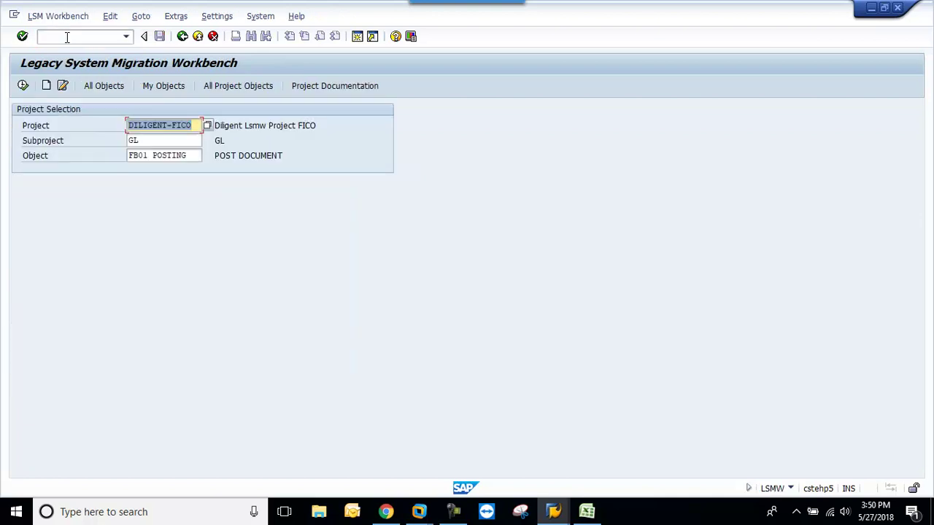
{"action": "left_click", "coordinate": [22, 86]}
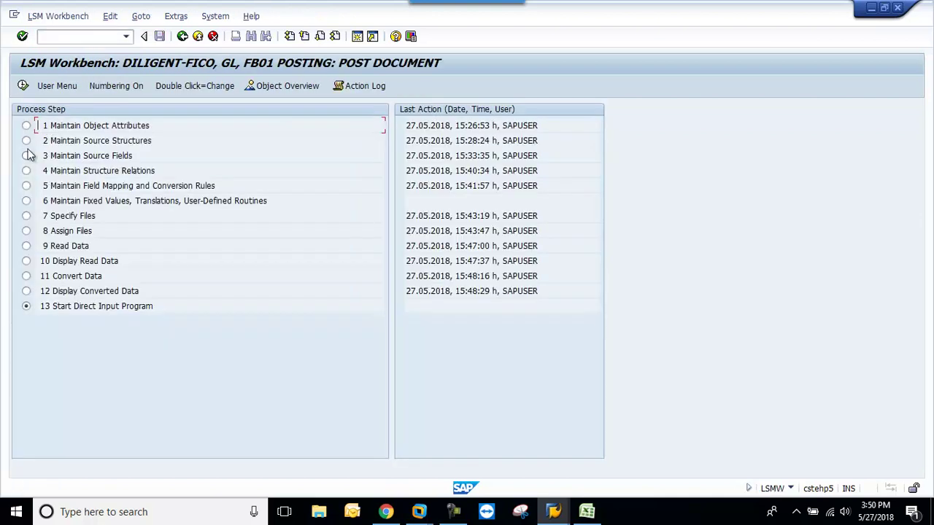
{"action": "left_click", "coordinate": [22, 87]}
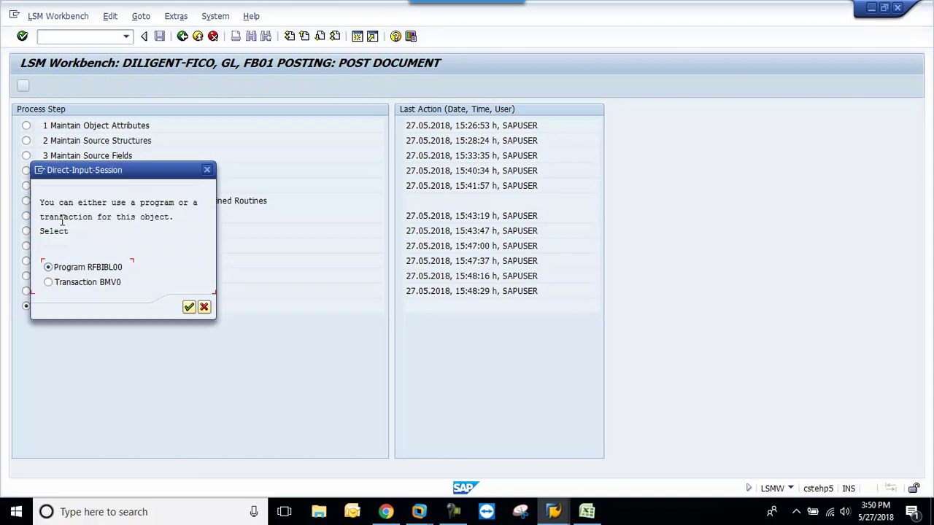
{"action": "left_click", "coordinate": [206, 170]}
- Open a new SAP session and start SM35 to show the batch input session overview
{"action": "left_click", "coordinate": [82, 37]}
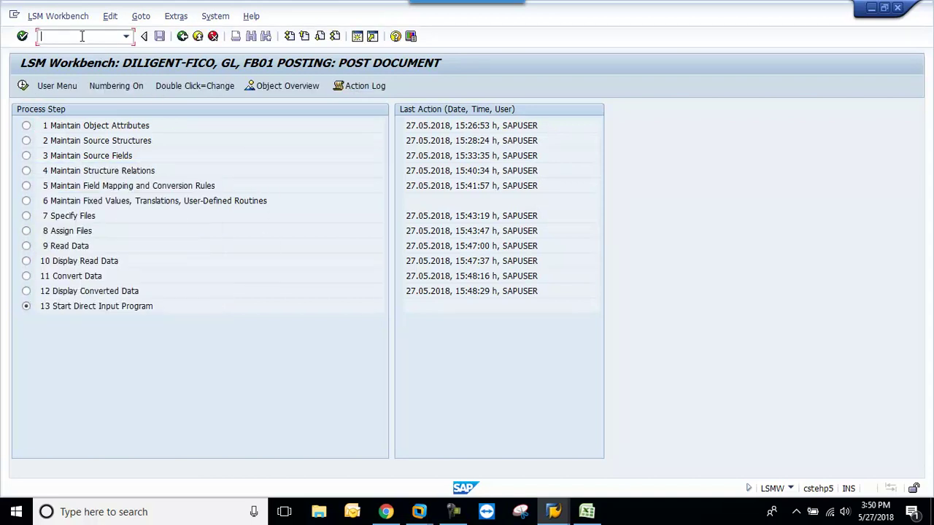
{"action": "left_click", "coordinate": [358, 36]}
{"action": "type", "text": "SM35"}
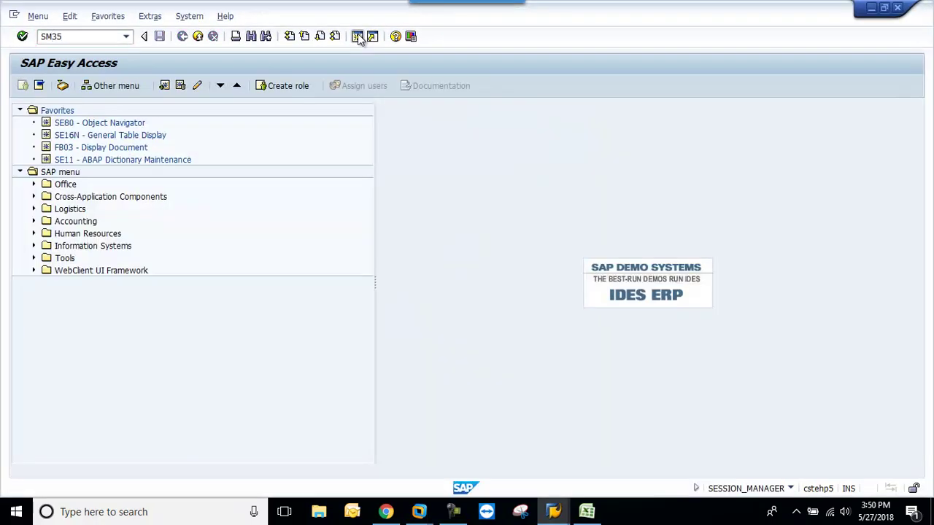
{"action": "key", "text": "Return"}
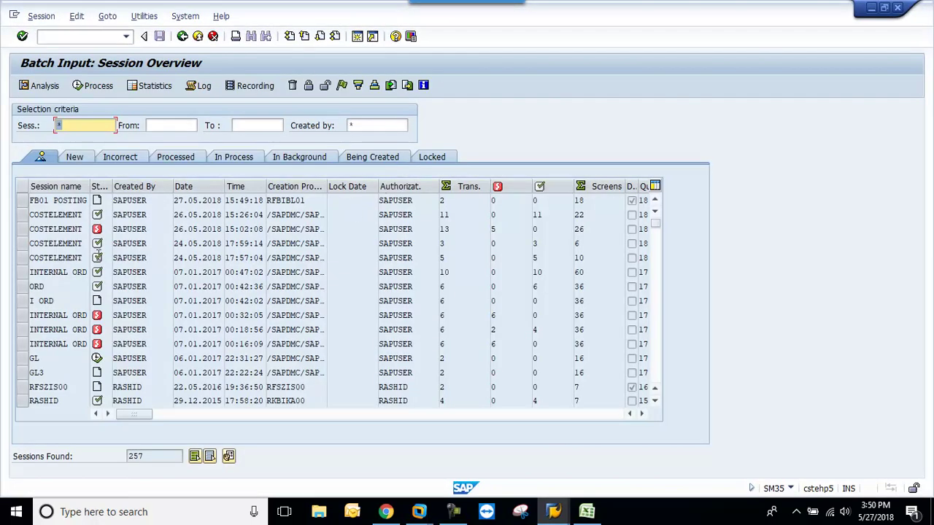
- Start processing the FB01 POSTING batch input session of 27.05.2018 in the foreground
{"action": "left_click", "coordinate": [29, 201]}
{"action": "left_click", "coordinate": [92, 91]}
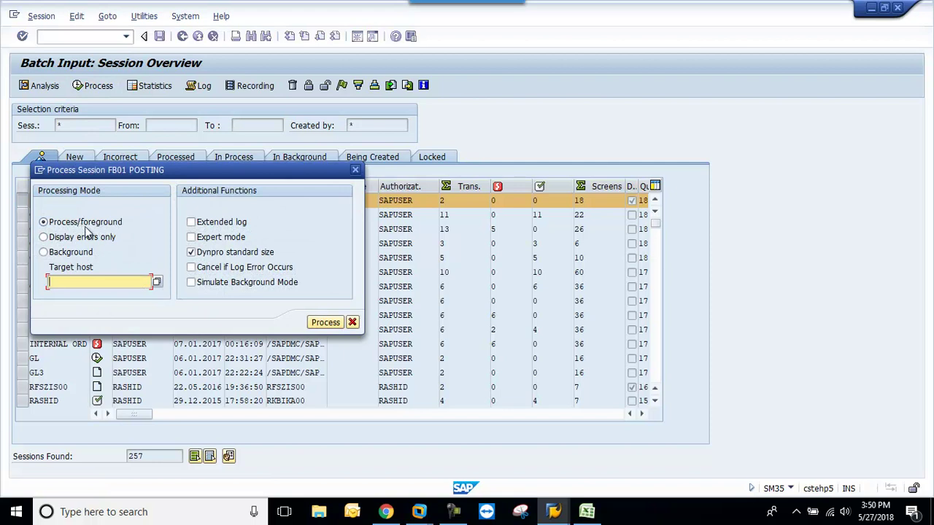
{"action": "left_click", "coordinate": [315, 326]}
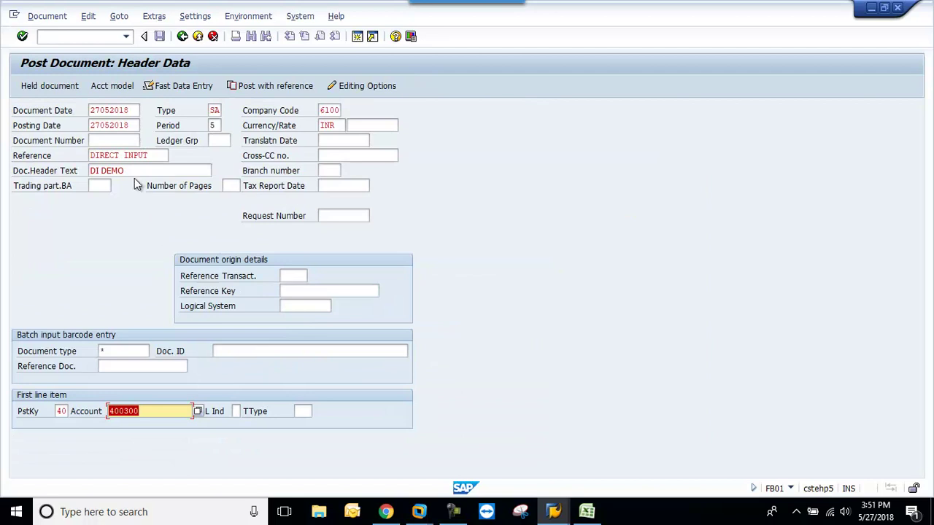
- Step through the session's header and G/L item screens to post its documents, and leave the batch input session overview
{"action": "left_click", "coordinate": [79, 170]}
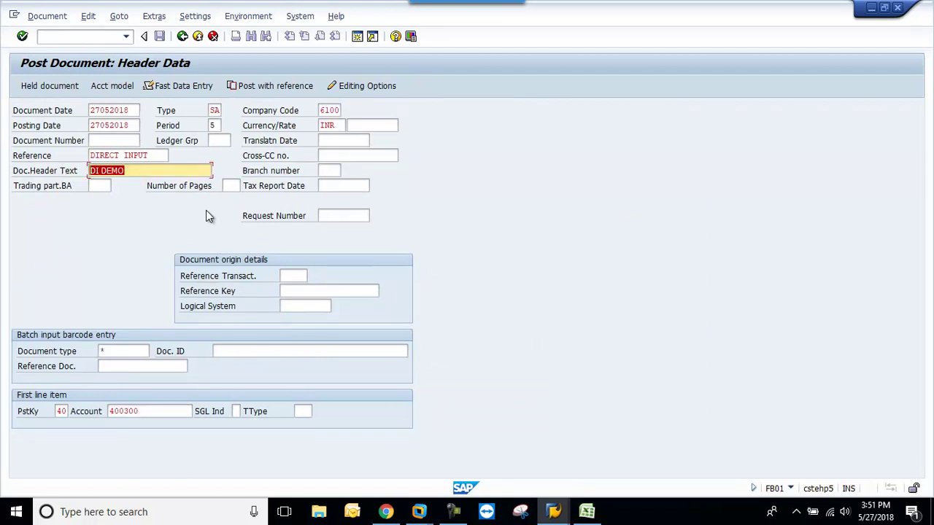
{"action": "key", "text": "Return"}
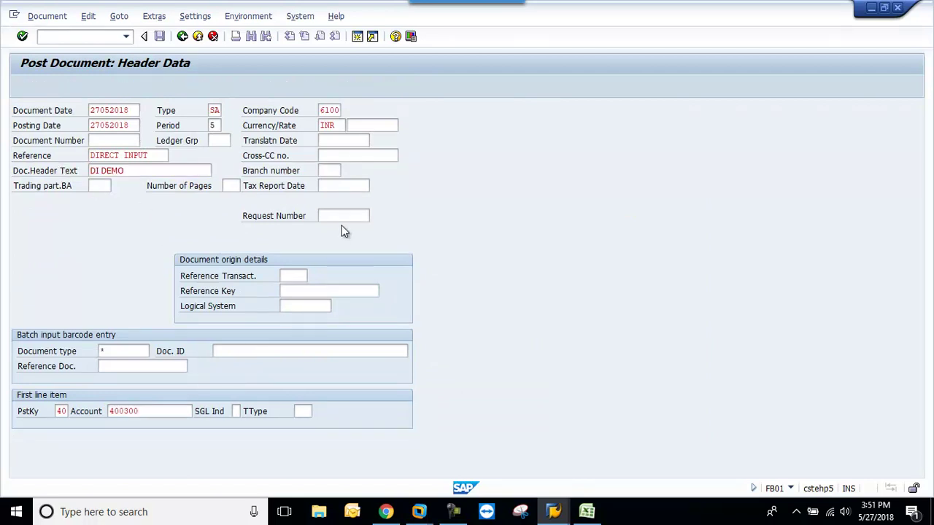
{"action": "key", "text": "Return"}
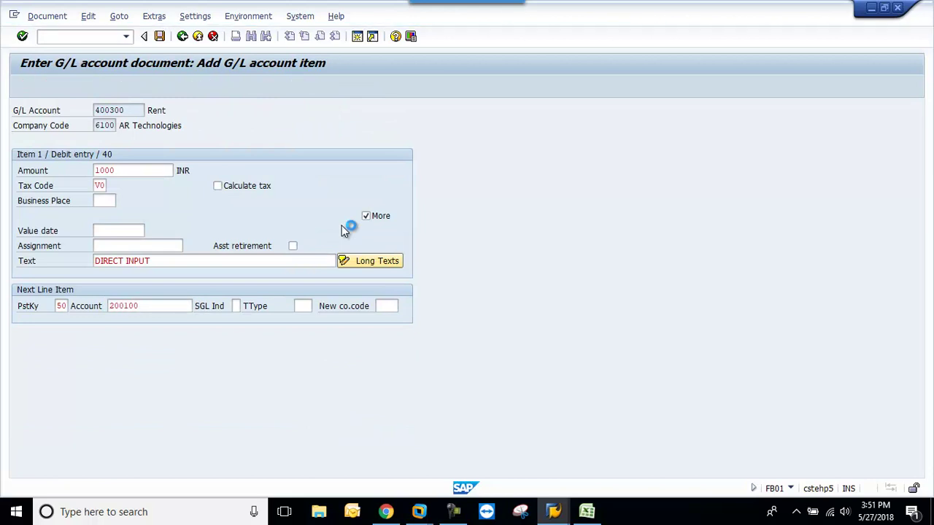
{"action": "key", "text": "Return"}
{"action": "key", "text": "Return"}
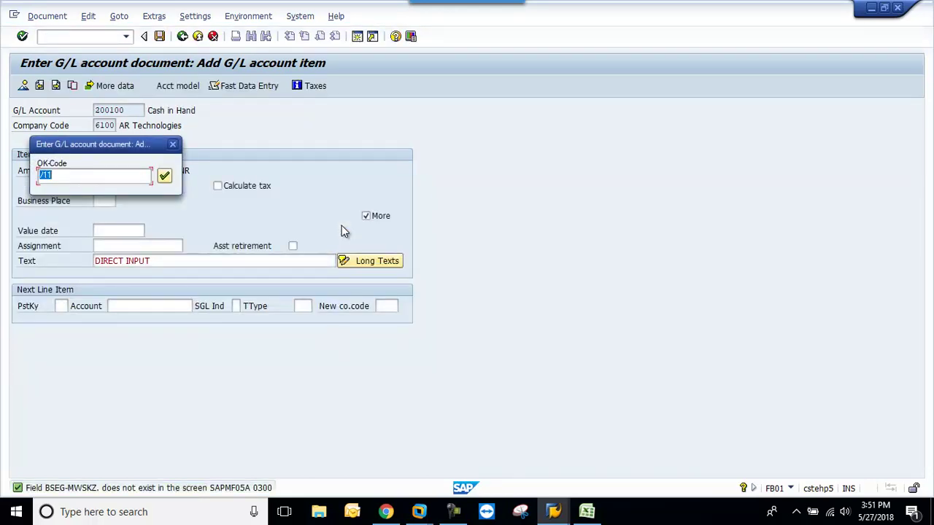
{"action": "key", "text": "Return"}
{"action": "key", "text": "Return"}
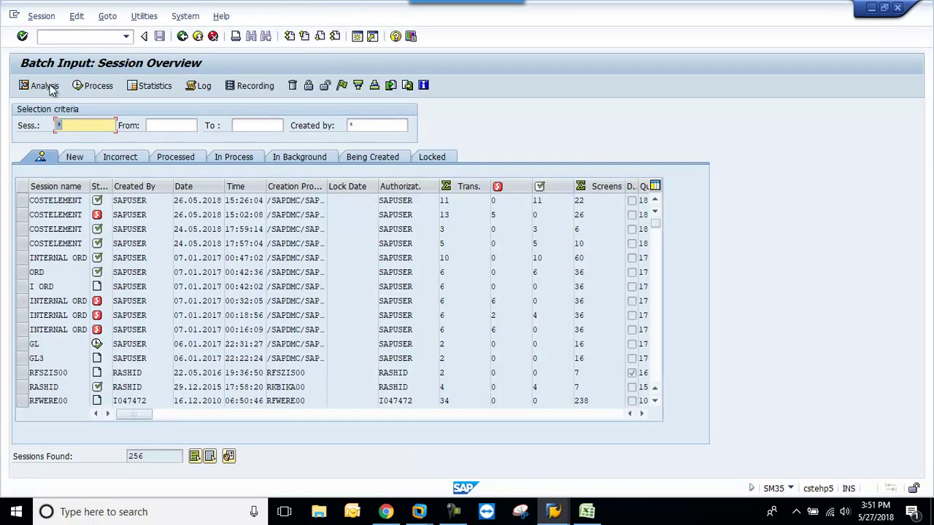
{"action": "left_click", "coordinate": [62, 38]}
{"action": "type", "text": "/n"}
{"action": "key", "text": "Return"}
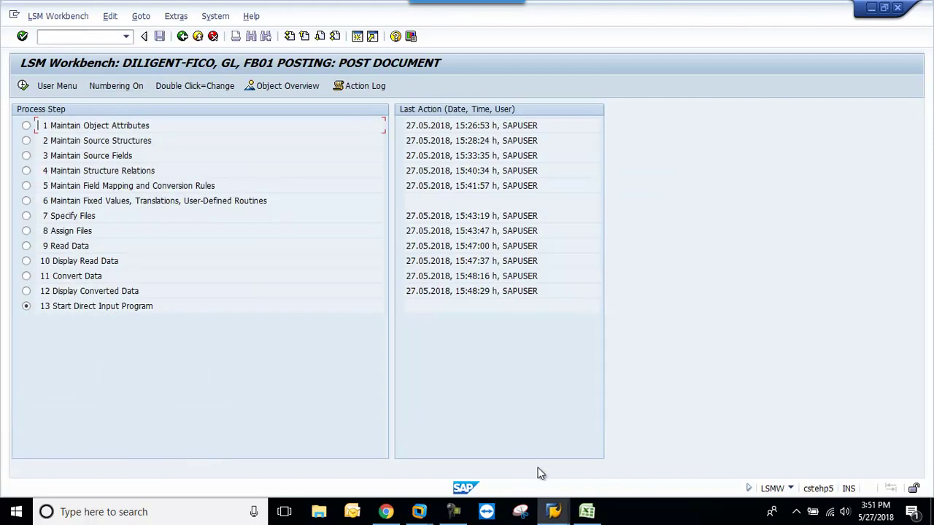
- Return to the FB03 session and list the company code 6100 documents again with the same selection
{"action": "left_click", "coordinate": [553, 511]}
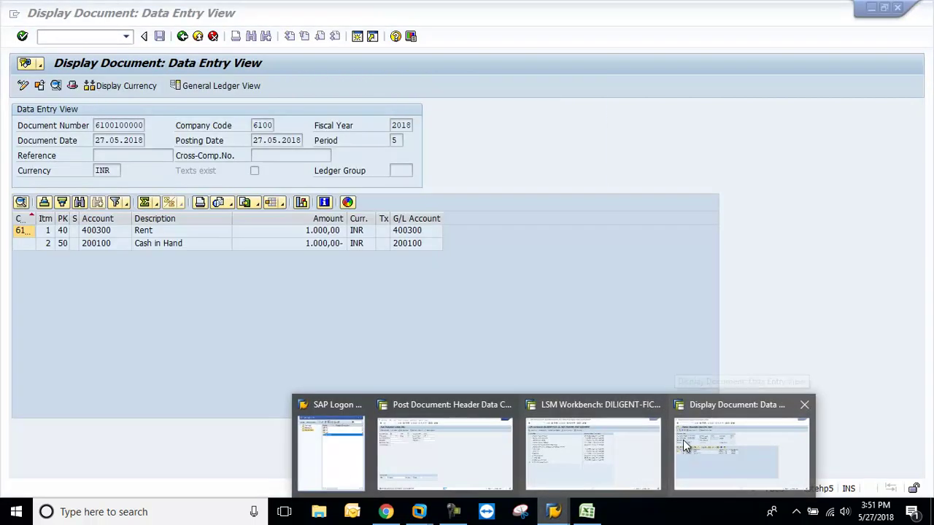
{"action": "left_click", "coordinate": [683, 440]}
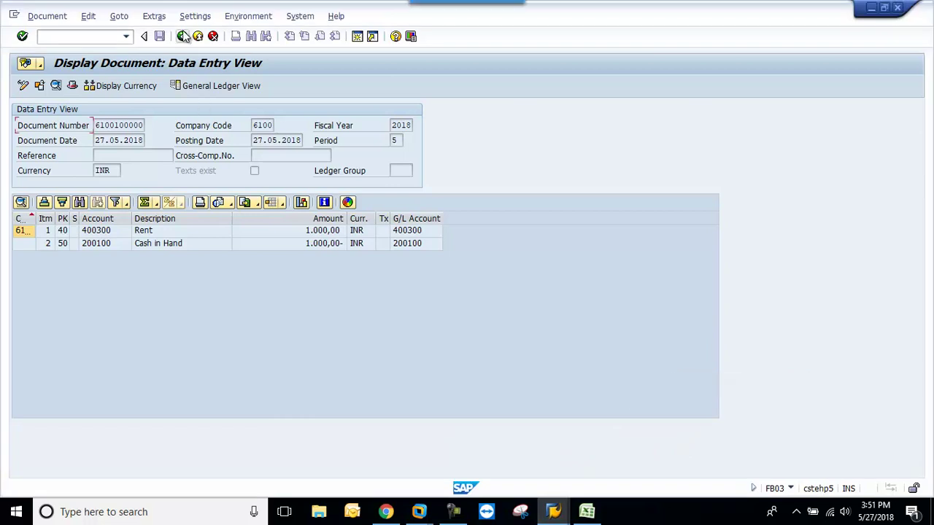
{"action": "left_click", "coordinate": [184, 36]}
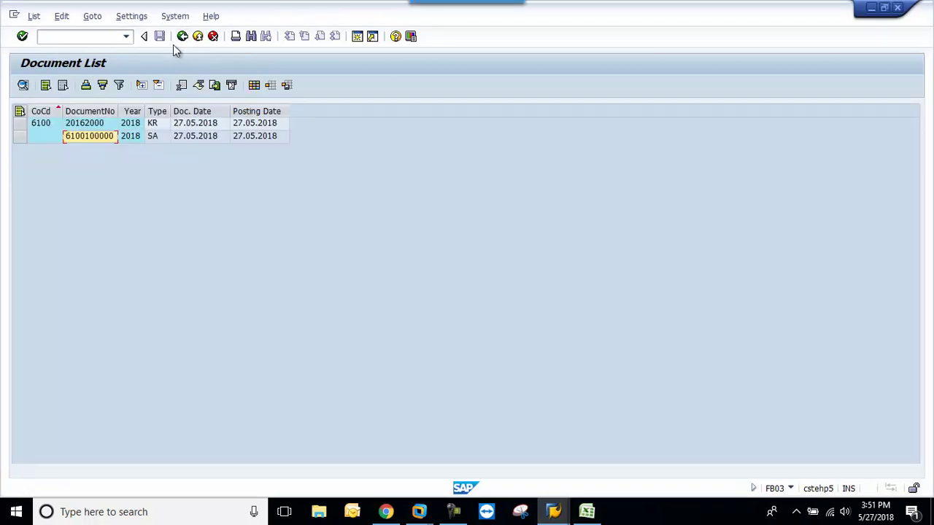
{"action": "left_click", "coordinate": [182, 36]}
{"action": "left_click", "coordinate": [21, 85]}
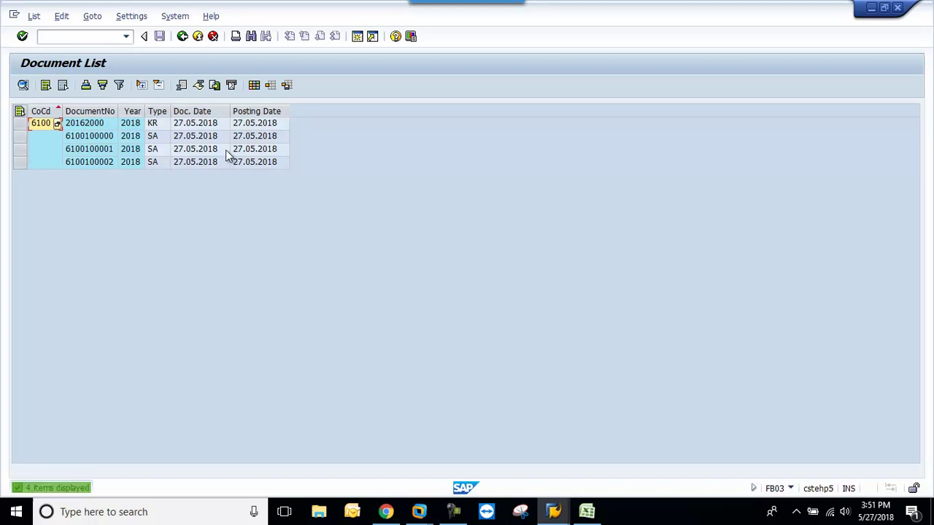
- Add the Reference and Document Header Text columns to the document list layout, and widen the header text column
{"action": "left_click", "coordinate": [254, 87]}
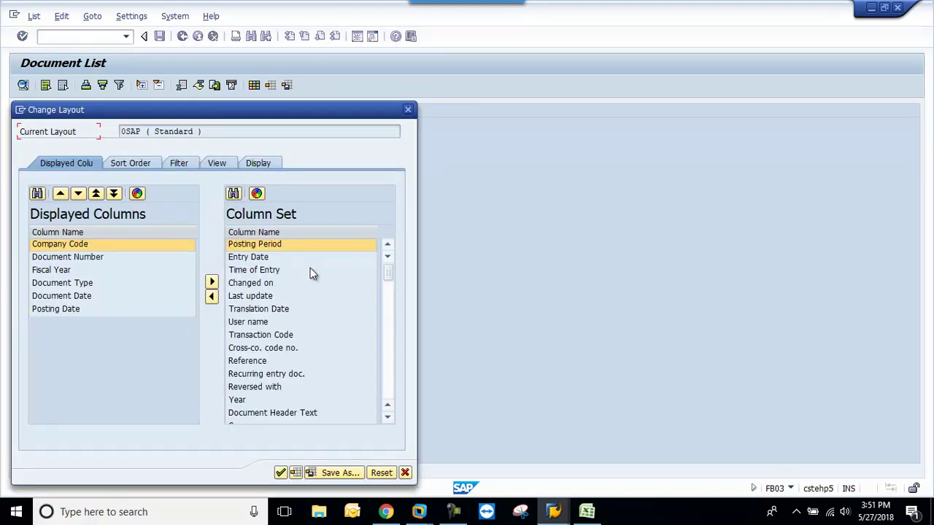
{"action": "left_click", "coordinate": [262, 360]}
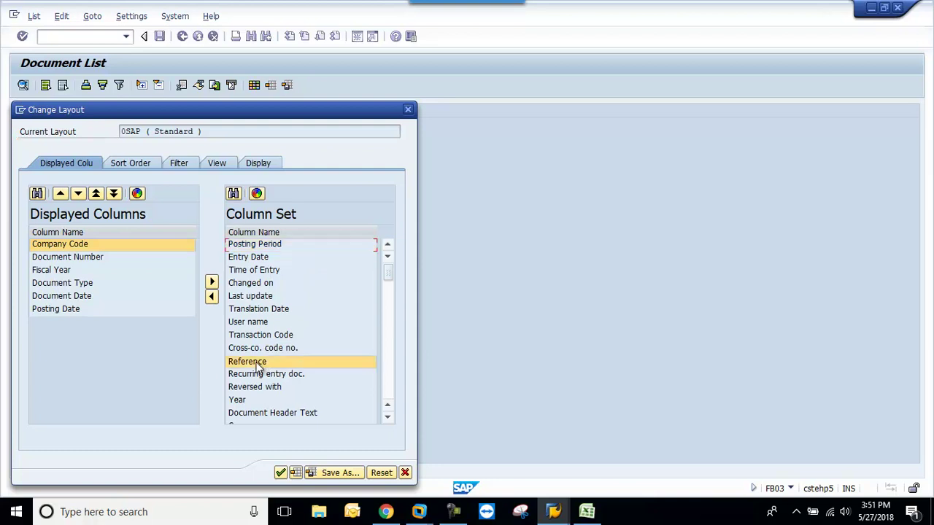
{"action": "left_click", "coordinate": [212, 296]}
{"action": "left_click", "coordinate": [253, 401]}
{"action": "left_click", "coordinate": [211, 296]}
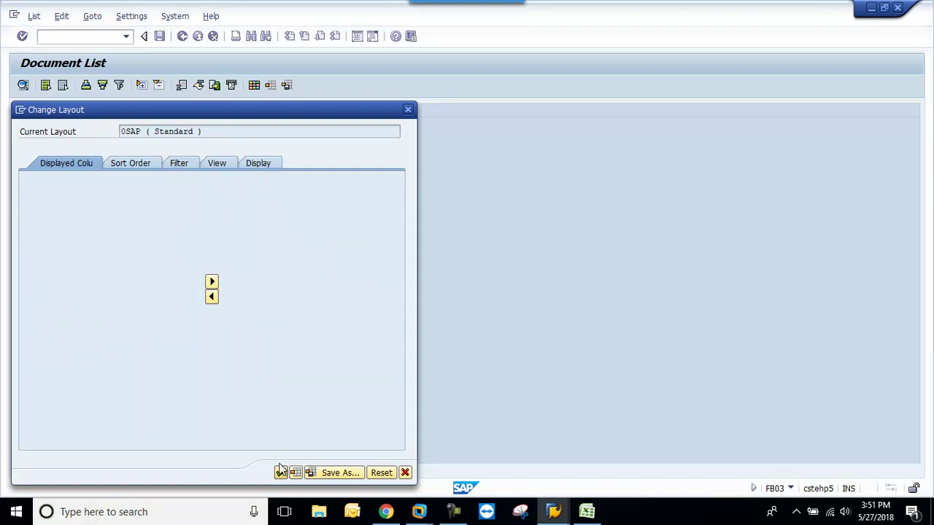
{"action": "left_click", "coordinate": [281, 473]}
{"action": "left_click_drag", "start_coordinate": [360, 111], "coordinate": [547, 109]}
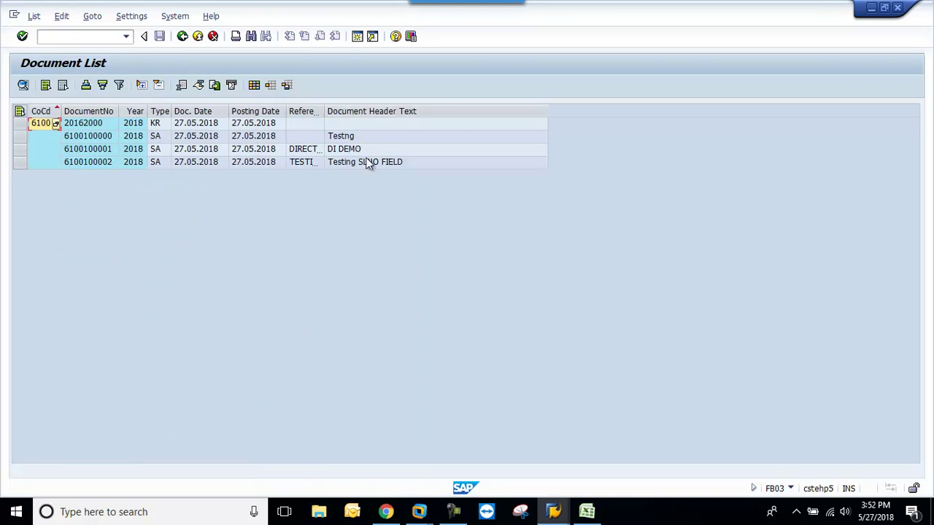
- Save the list layout under the person's name as a user-specific default layout with the description FB01
{"action": "left_click", "coordinate": [287, 86]}
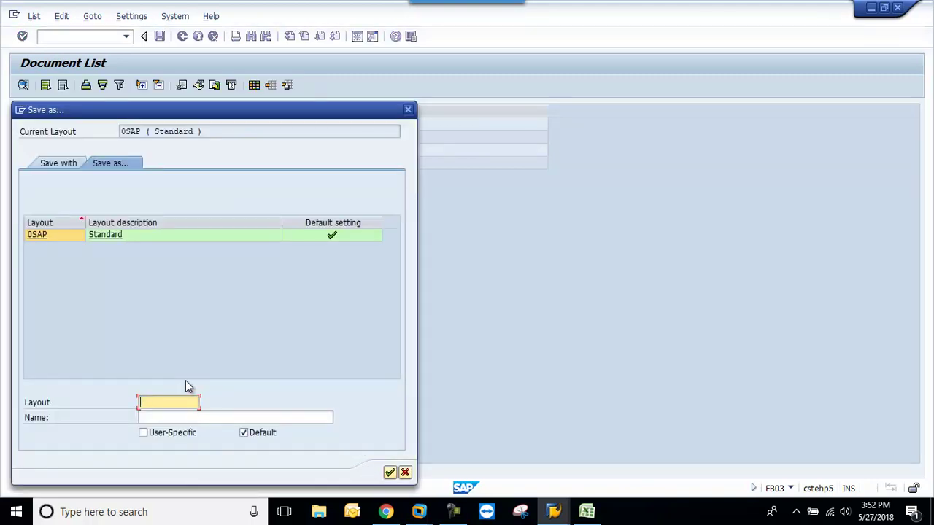
{"action": "type", "text": "RASHID"}
{"action": "left_click", "coordinate": [143, 433]}
{"action": "left_click", "coordinate": [270, 418]}
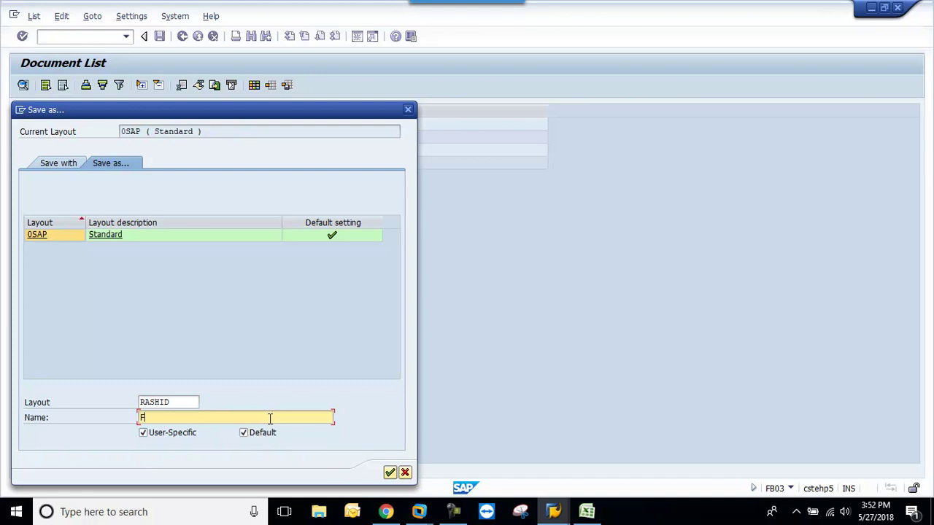
{"action": "type", "text": "FB03"}
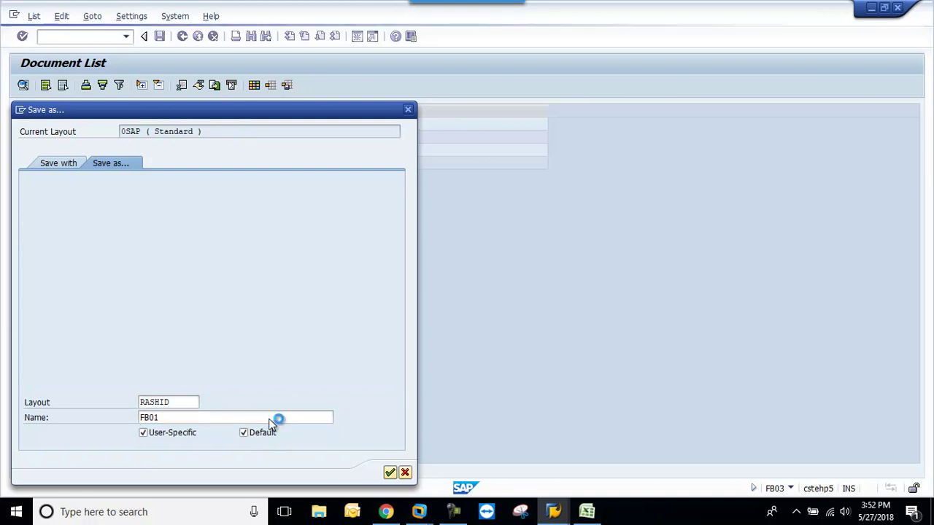
{"action": "key", "text": "Return"}
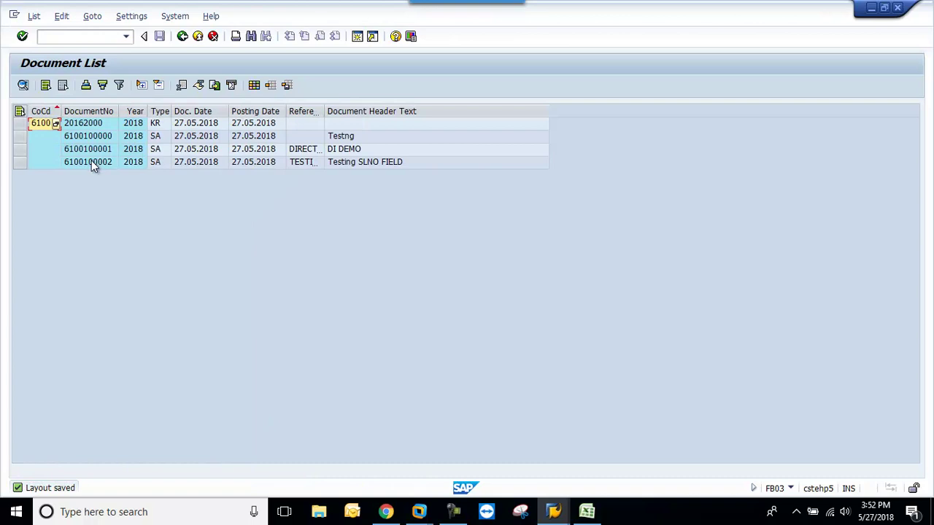
- Open the SA document with header text Testing SLNO FIELD, widen its tax code column, and examine the Rent and Cash in Hand items
{"action": "double_click", "coordinate": [91, 162]}
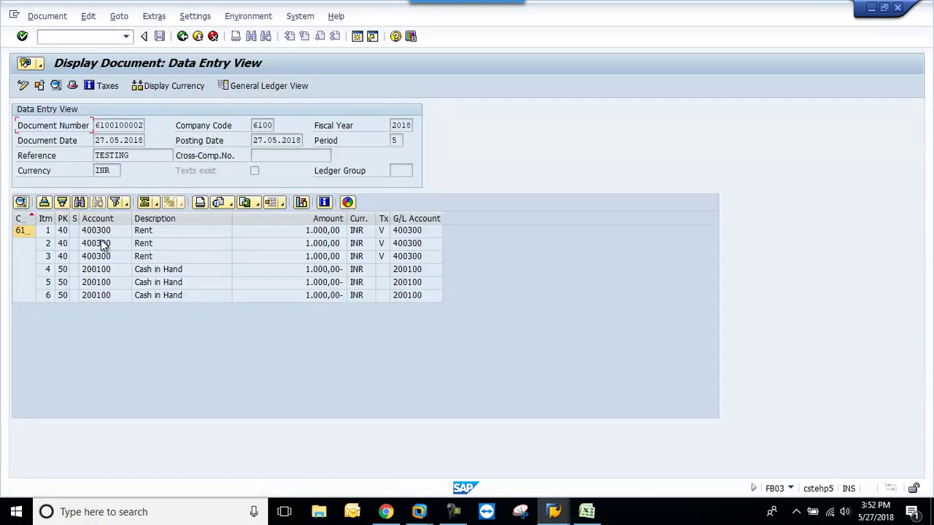
{"action": "left_click", "coordinate": [97, 234]}
{"action": "left_click", "coordinate": [154, 270]}
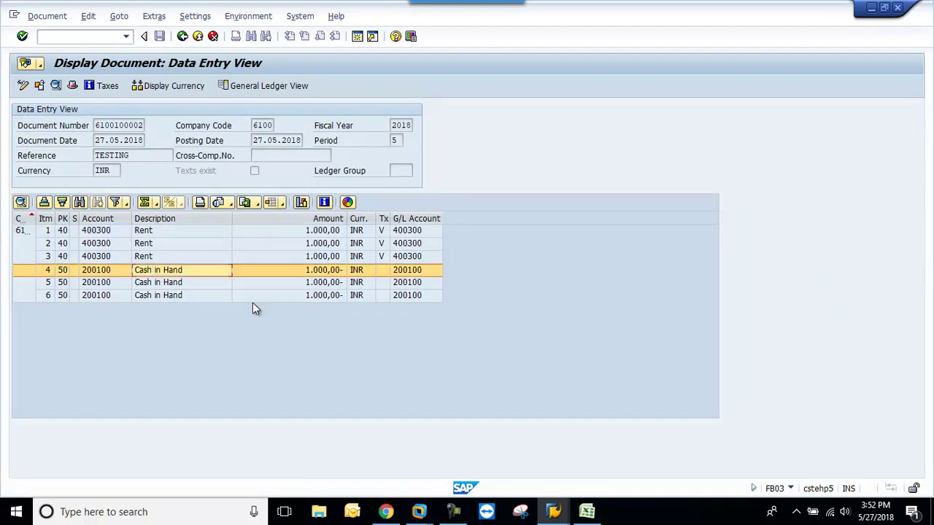
{"action": "double_click", "coordinate": [391, 218]}
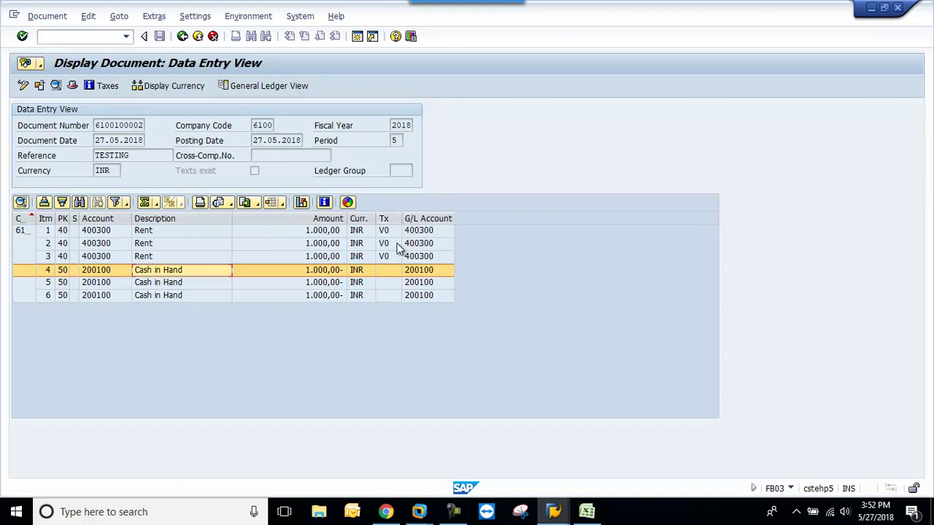
{"action": "left_click", "coordinate": [157, 283]}
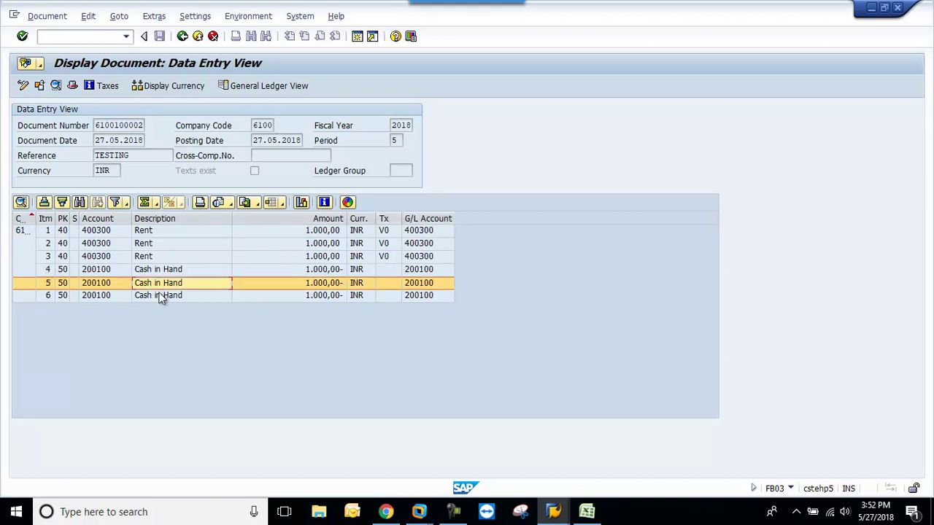
{"action": "left_click", "coordinate": [162, 296]}
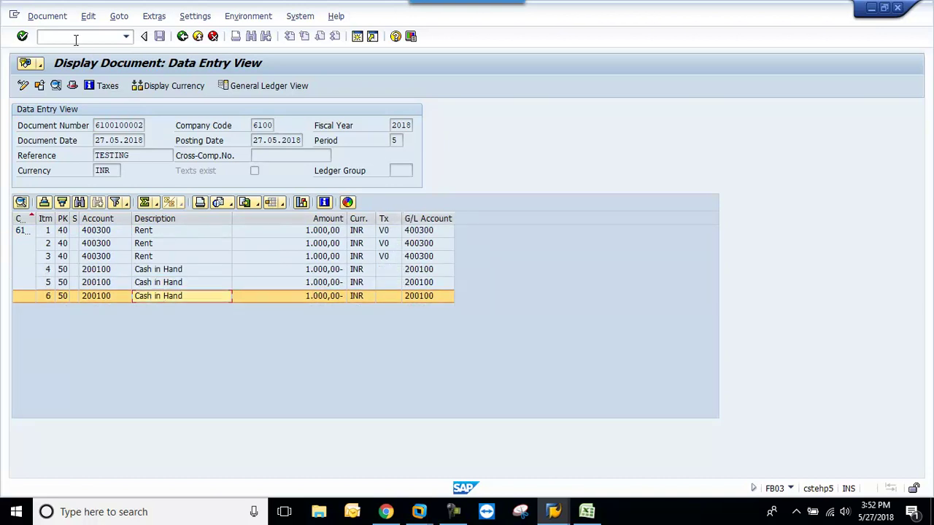
- Run program RFBIBL00 from the FB01 POSTING process steps with data transfer type D, Direct input, and info messages set to Log
{"action": "left_click", "coordinate": [555, 510]}
{"action": "left_click", "coordinate": [576, 446]}
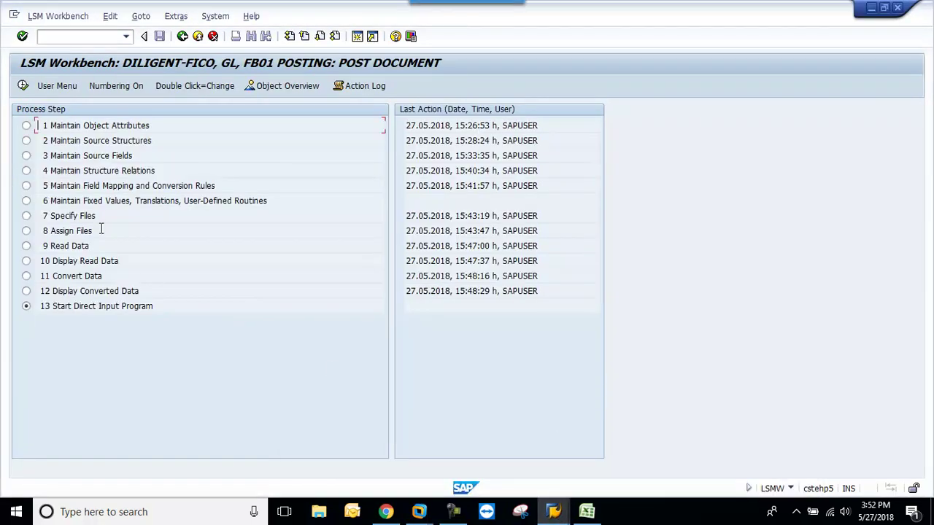
{"action": "left_click", "coordinate": [23, 86]}
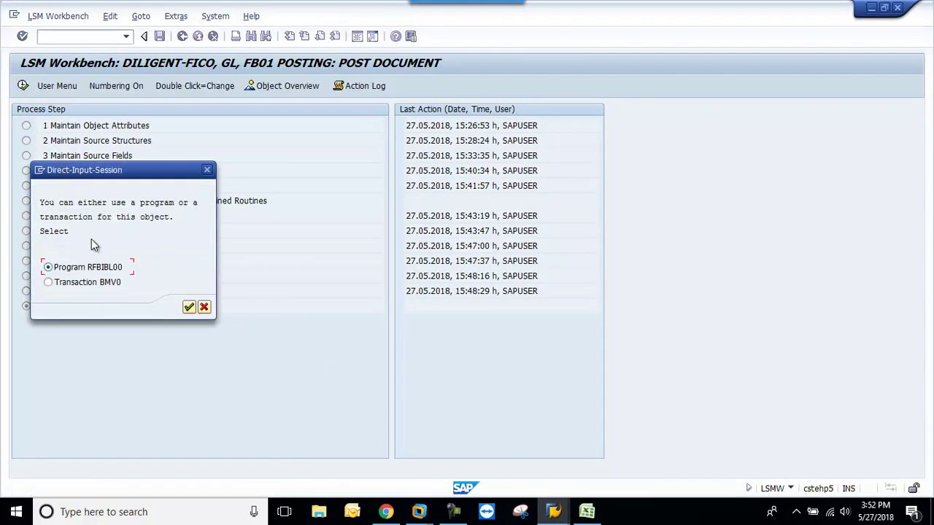
{"action": "left_click", "coordinate": [188, 305]}
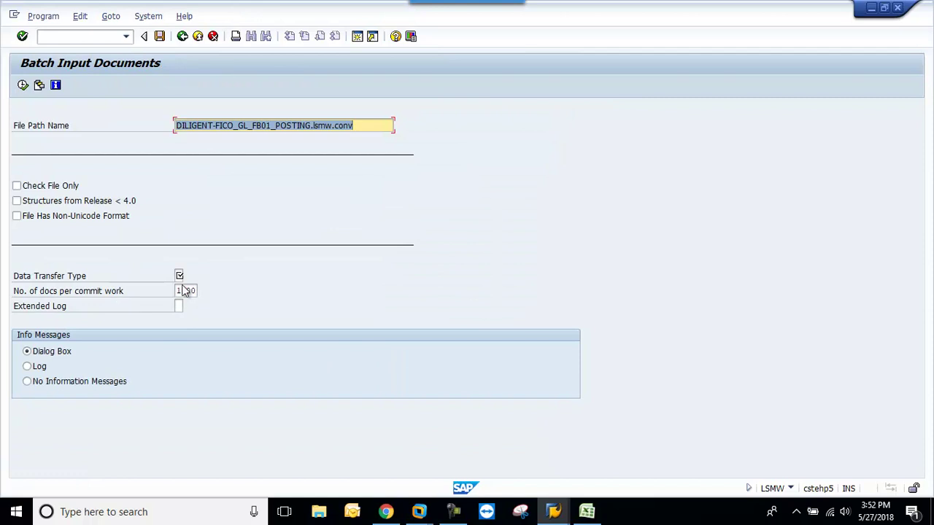
{"action": "left_click", "coordinate": [179, 275]}
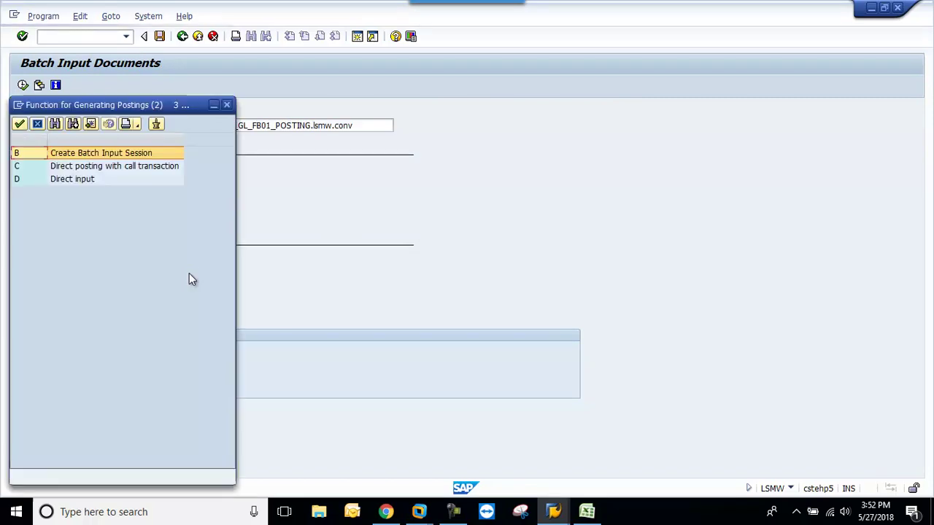
{"action": "double_click", "coordinate": [62, 180]}
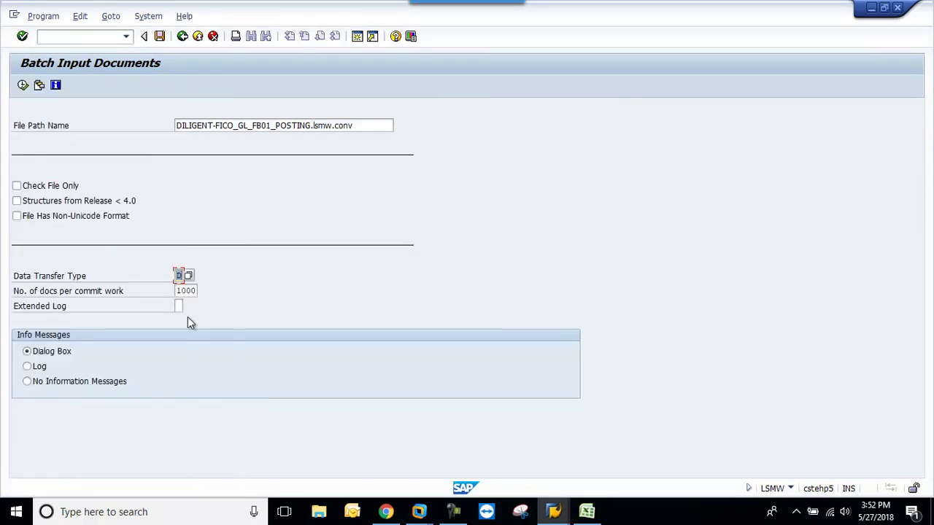
{"action": "left_click", "coordinate": [27, 368]}
{"action": "left_click", "coordinate": [23, 85]}
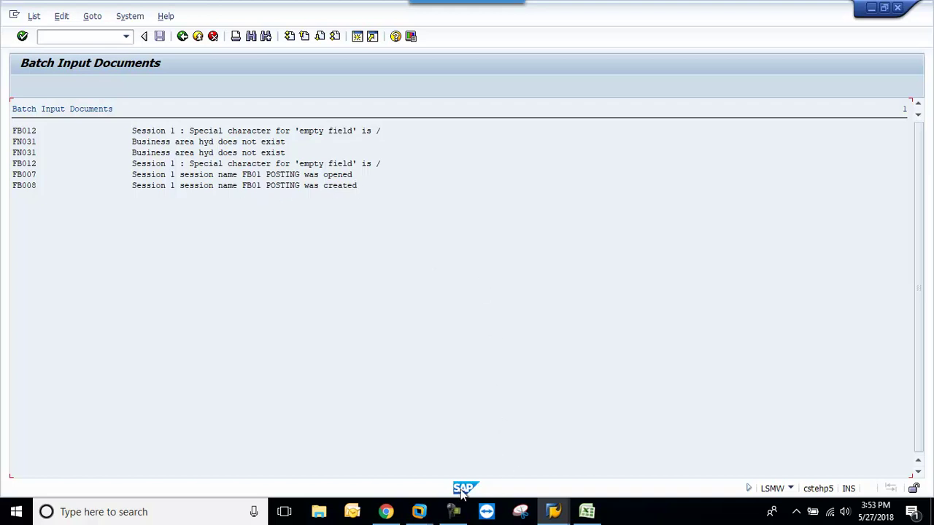
{"action": "left_click", "coordinate": [454, 511]}
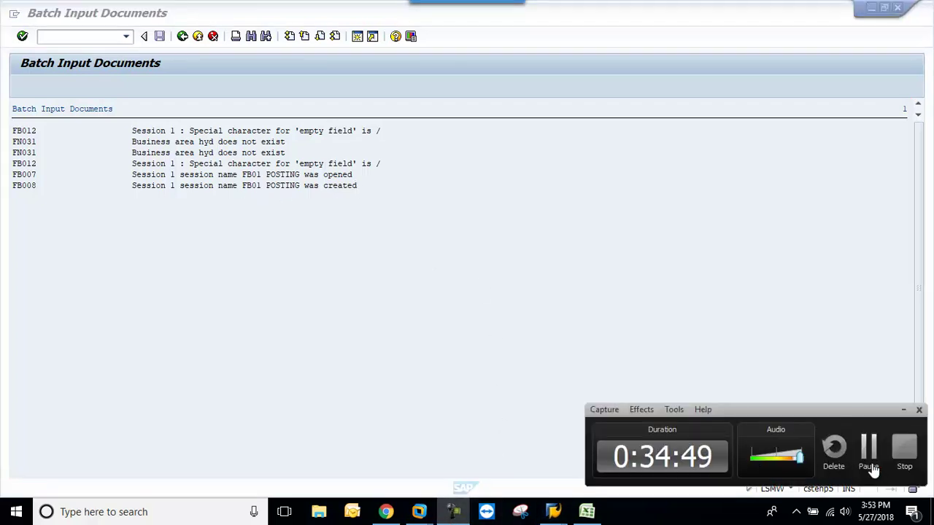
{"action": "left_click", "coordinate": [868, 446]}
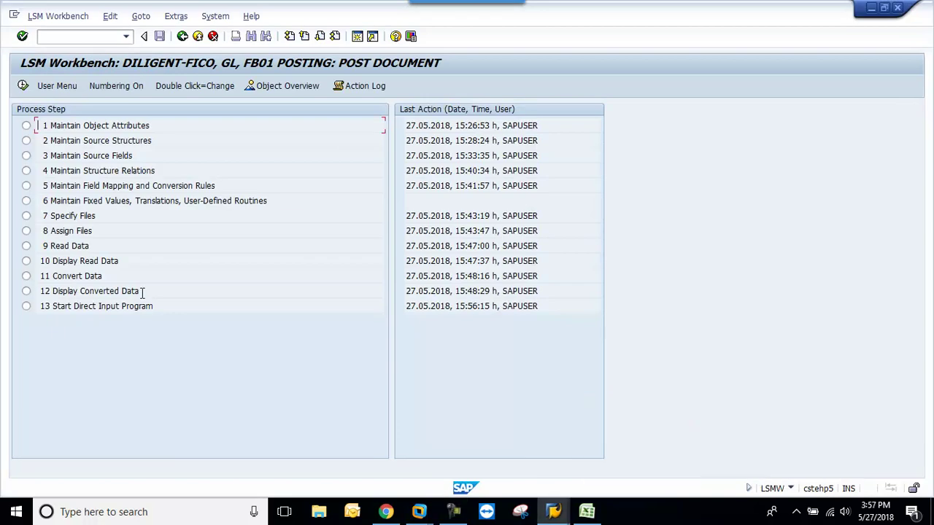
- Run program RFBIBL00 from the Start Direct Input Program step with data transfer type B, Create Batch Input Session, and info messages set to Log
{"action": "left_click", "coordinate": [27, 307]}
{"action": "left_click", "coordinate": [24, 86]}
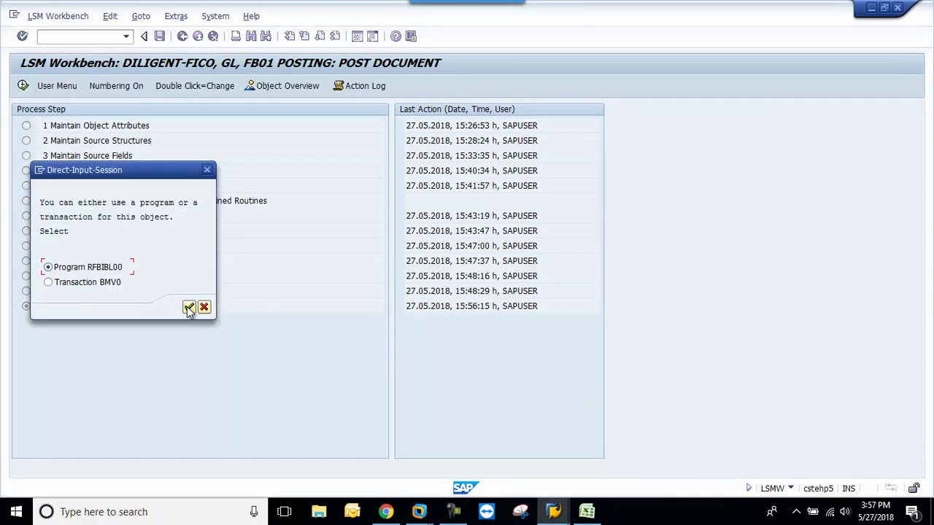
{"action": "left_click", "coordinate": [187, 308]}
{"action": "left_click", "coordinate": [179, 276]}
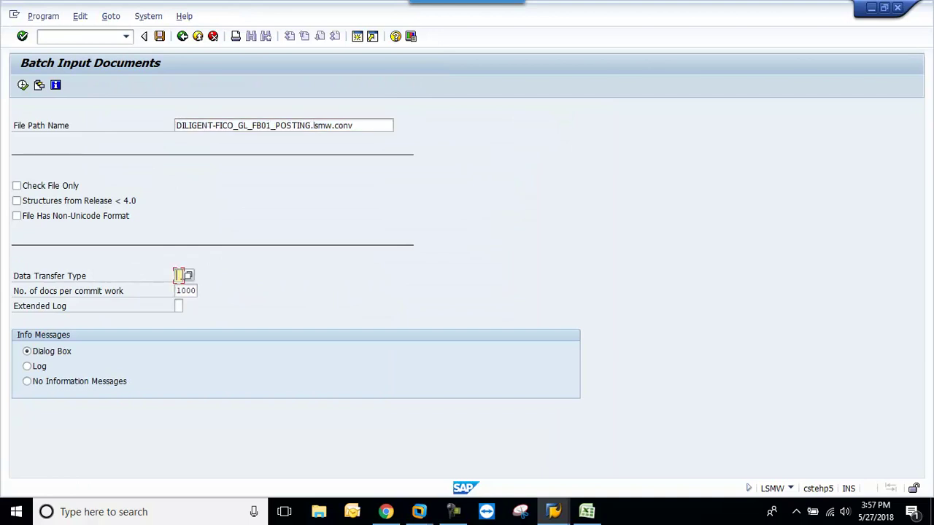
{"action": "left_click", "coordinate": [184, 277]}
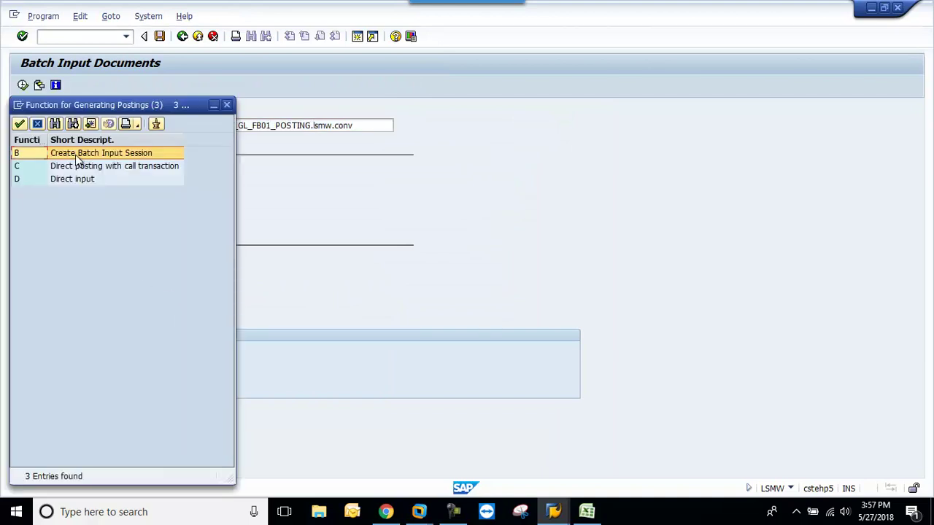
{"action": "double_click", "coordinate": [75, 157]}
{"action": "left_click", "coordinate": [34, 367]}
{"action": "left_click", "coordinate": [23, 85]}
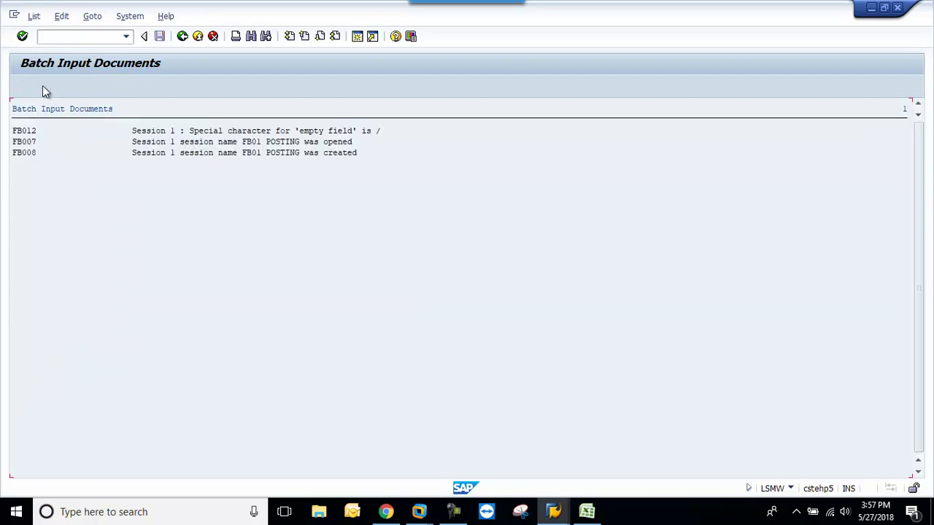
- Open SM35 in a new session and process the new FB01 POSTING batch input session in Display errors only mode
{"action": "left_click", "coordinate": [107, 40]}
{"action": "type", "text": "/NSM35"}
{"action": "key", "text": "Return"}
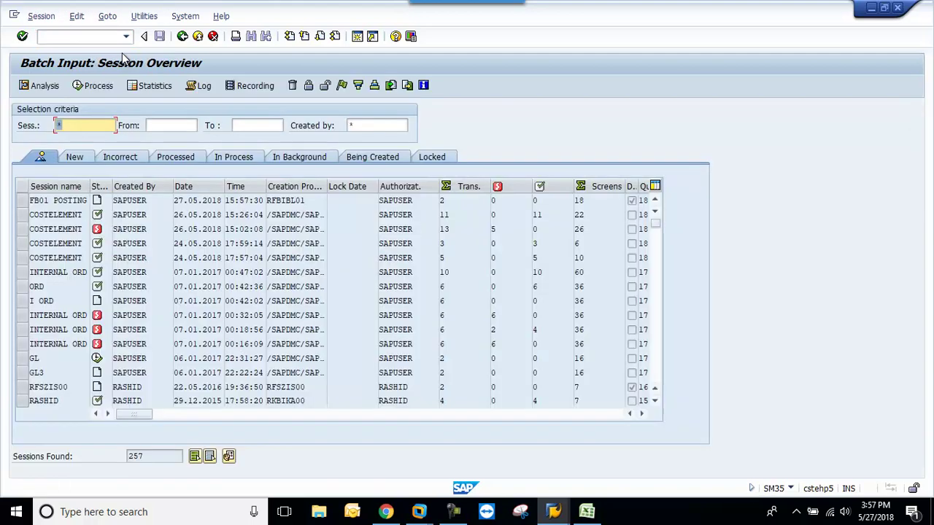
{"action": "left_click", "coordinate": [24, 204]}
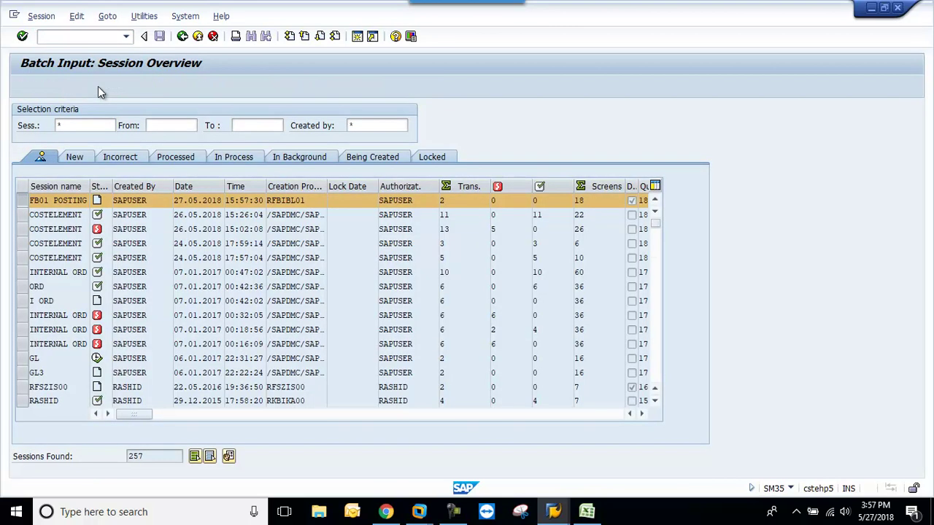
{"action": "left_click", "coordinate": [93, 85]}
{"action": "left_click", "coordinate": [52, 239]}
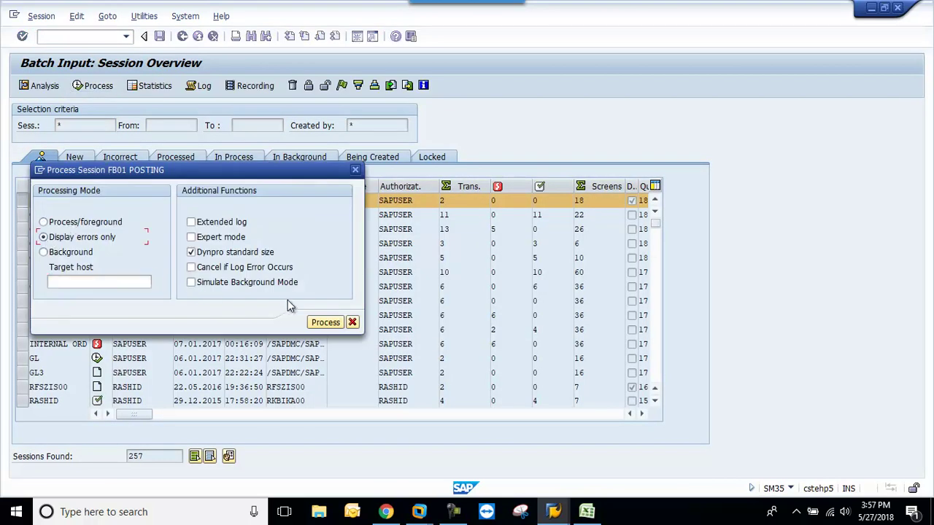
{"action": "left_click", "coordinate": [321, 321]}
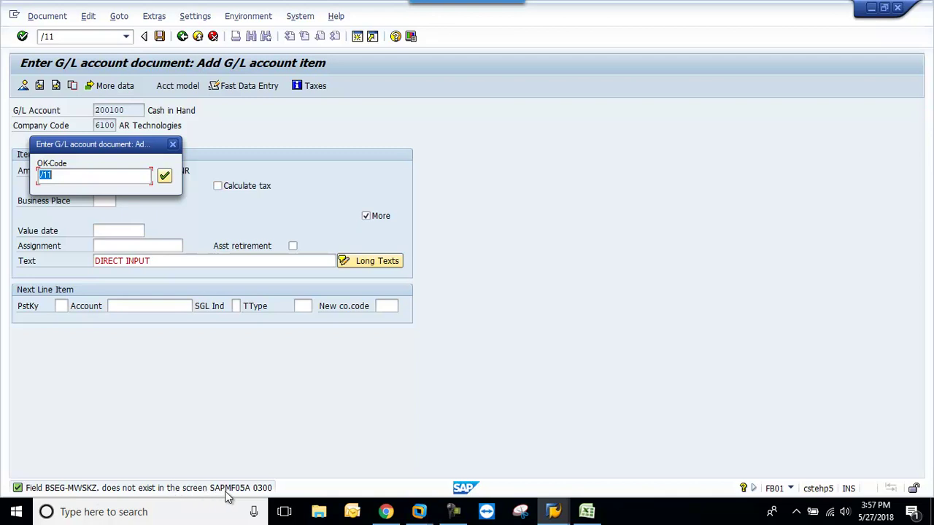
- Uncover the item details behind the OK-Code prompt, and check the line items' tax codes and G/L accounts in the Excel workbook's Sheet2
{"action": "left_click_drag", "start_coordinate": [106, 141], "coordinate": [399, 145]}
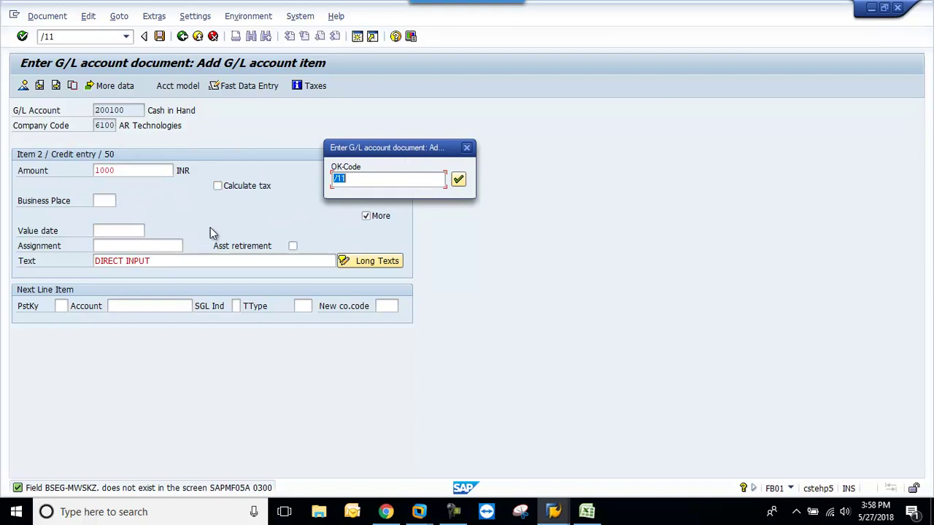
{"action": "left_click", "coordinate": [586, 512]}
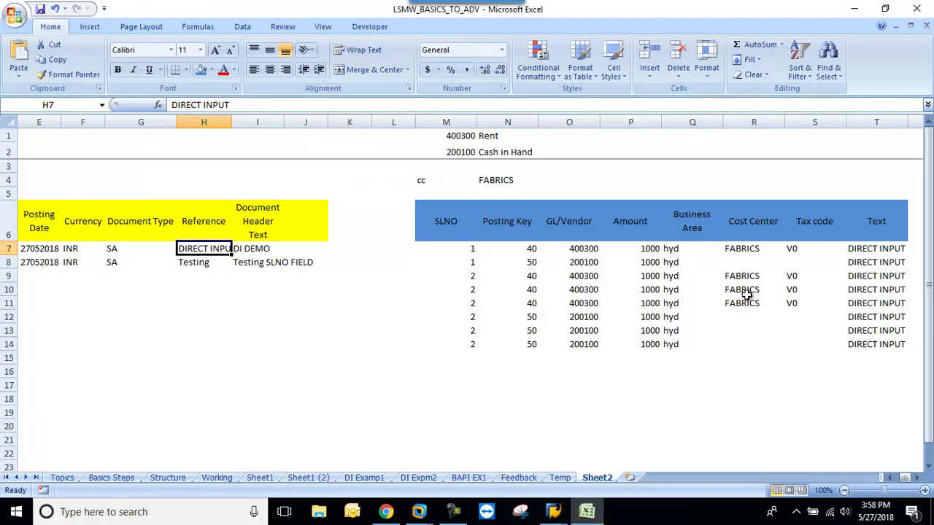
{"action": "left_click", "coordinate": [795, 249]}
{"action": "left_click", "coordinate": [792, 276]}
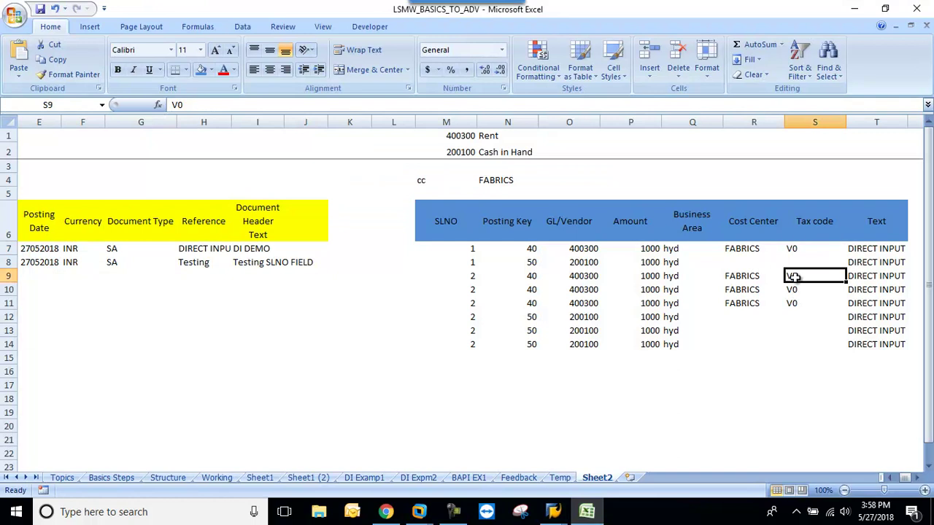
{"action": "left_click", "coordinate": [790, 289]}
{"action": "left_click", "coordinate": [789, 302]}
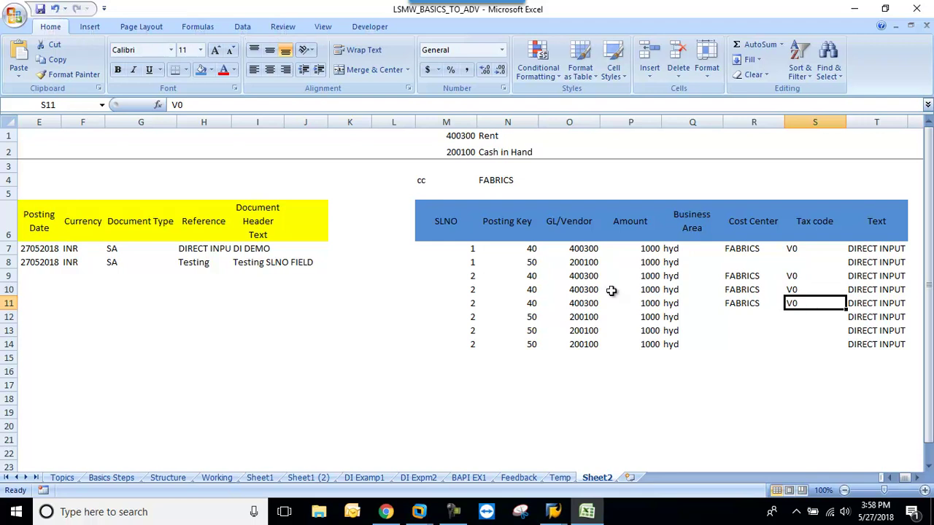
{"action": "left_click", "coordinate": [590, 262]}
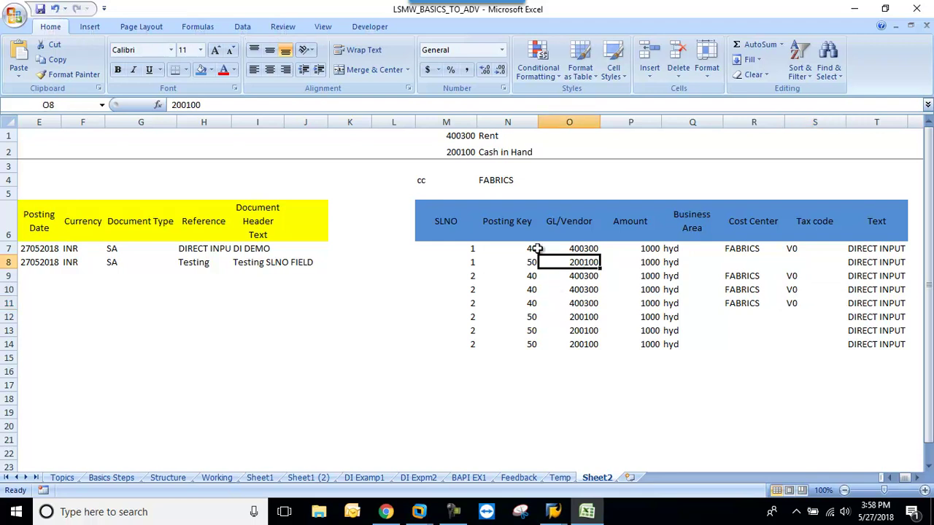
{"action": "left_click", "coordinate": [485, 153]}
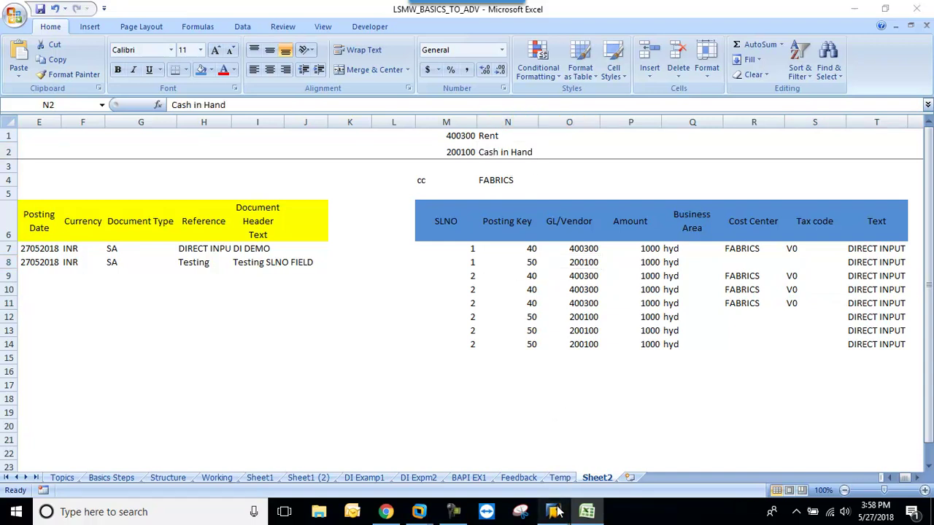
{"action": "mouse_move", "coordinate": [556, 513]}
{"action": "left_click", "coordinate": [602, 446]}
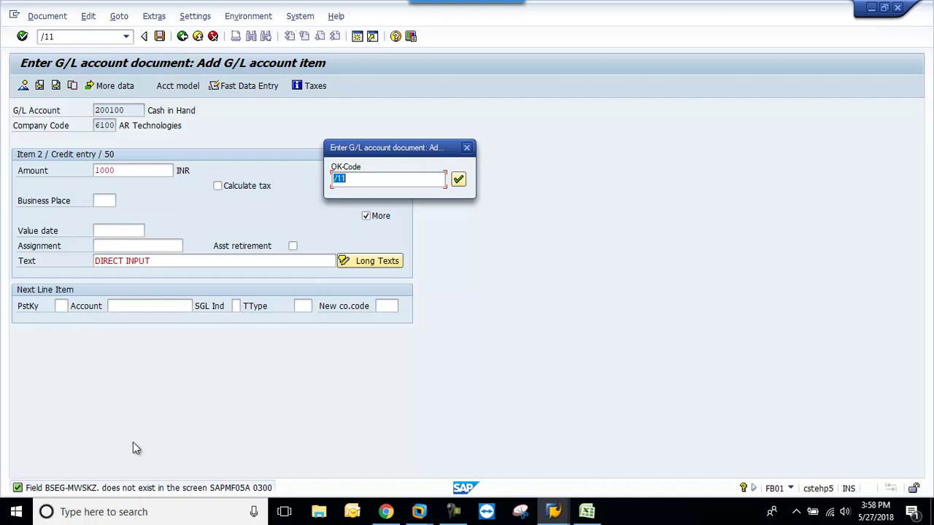
- Accept OK-code /11 for both documents to finish processing the FB01 POSTING session
{"action": "left_click_drag", "start_coordinate": [404, 150], "coordinate": [399, 105]}
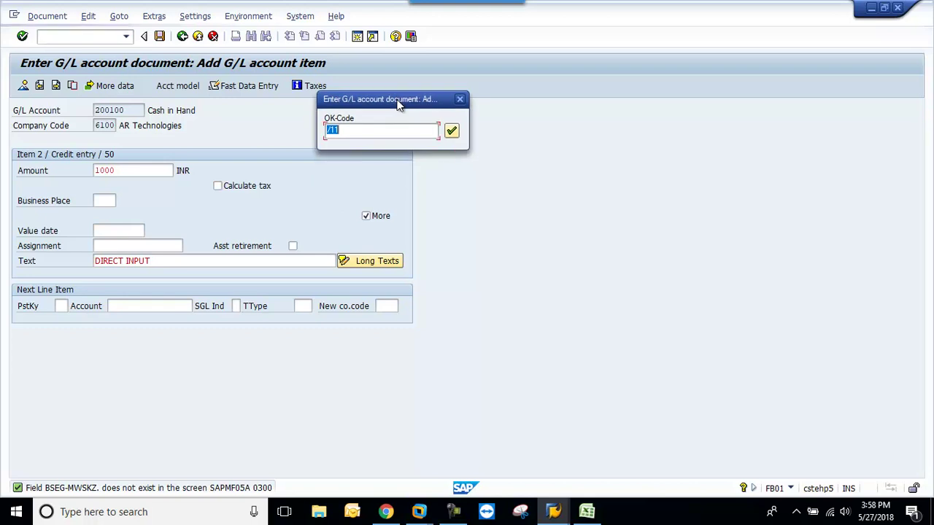
{"action": "key", "text": "Return"}
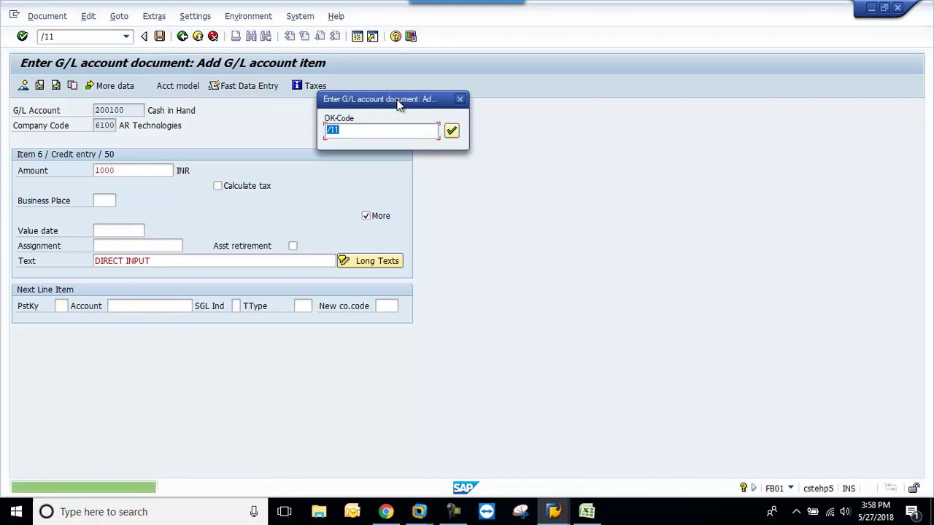
{"action": "key", "text": "Return"}
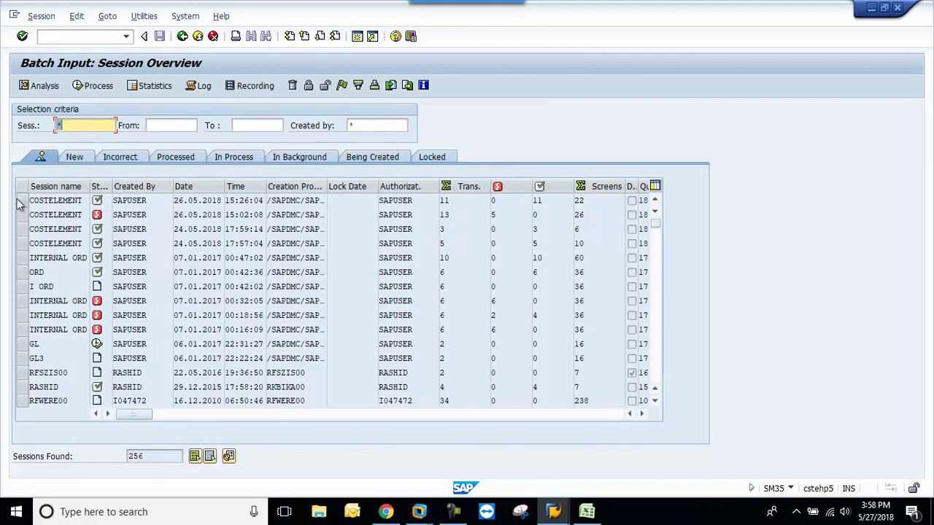
- Open FB03 in a new session and list the company code 6100 documents with posting date 27.05.2018
{"action": "left_click", "coordinate": [553, 510]}
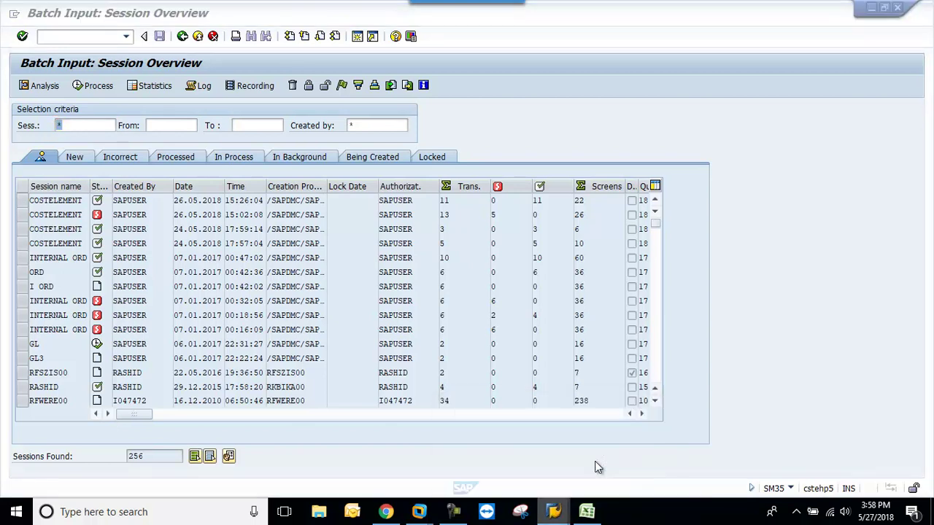
{"action": "left_click", "coordinate": [597, 464]}
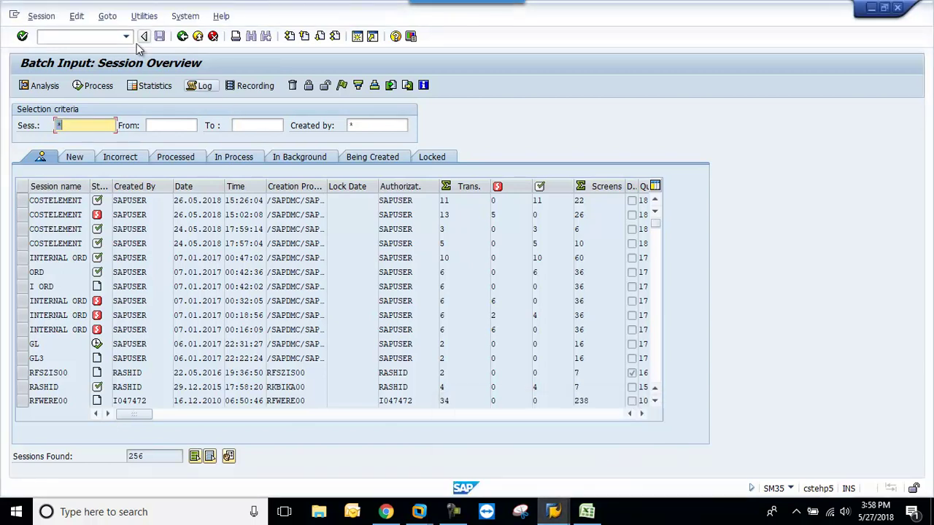
{"action": "left_click", "coordinate": [89, 32]}
{"action": "type", "text": "/NFB03"}
{"action": "key", "text": "Return"}
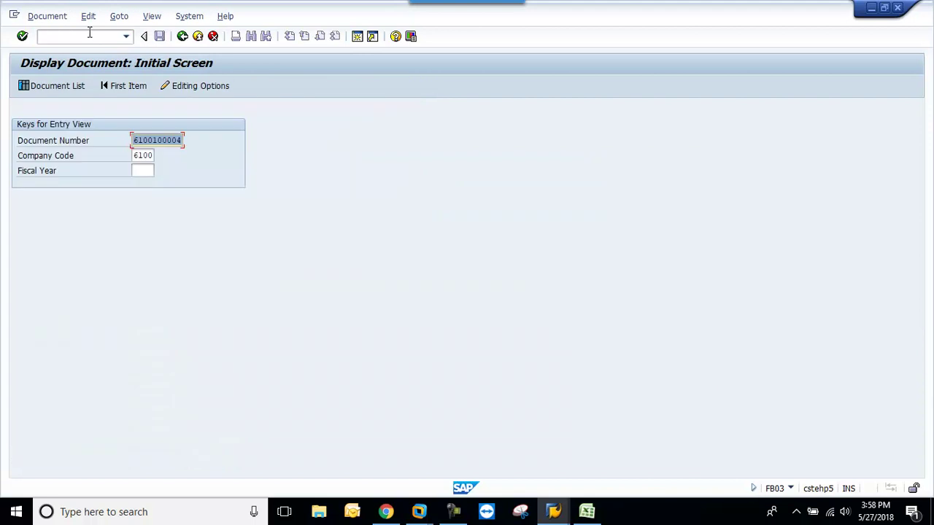
{"action": "left_click", "coordinate": [43, 93]}
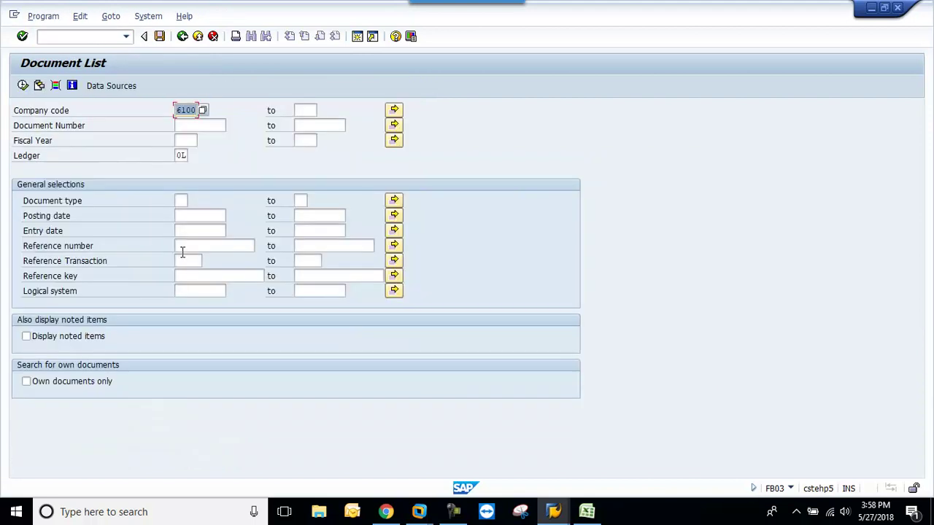
{"action": "left_click", "coordinate": [192, 216]}
{"action": "left_click", "coordinate": [193, 226]}
{"action": "left_click", "coordinate": [23, 85]}
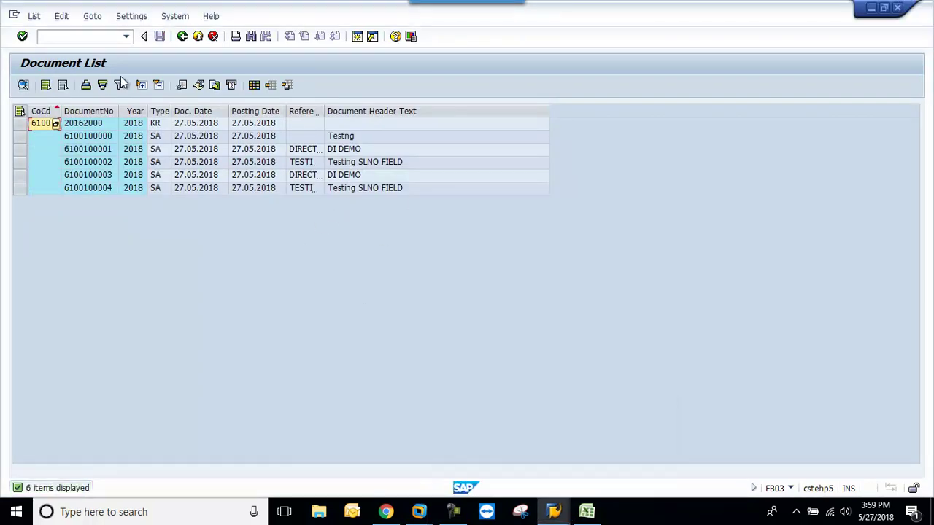
- Open LSMW in a new session and open the BBSEG-MWSKZ sales tax code rule in the FB01 POSTING field mapping and conversion rules
{"action": "left_click", "coordinate": [71, 38]}
{"action": "type", "text": "/NLSMW"}
{"action": "key", "text": "Return"}
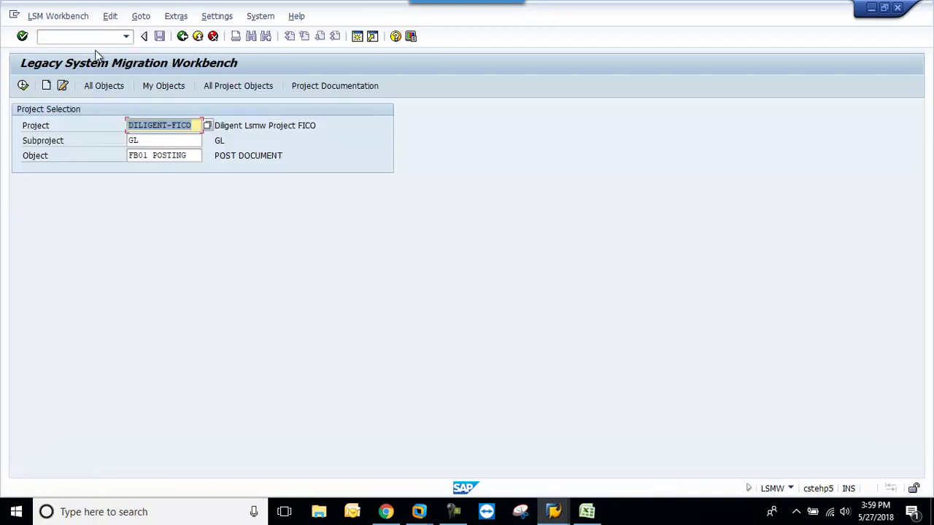
{"action": "left_click", "coordinate": [22, 85]}
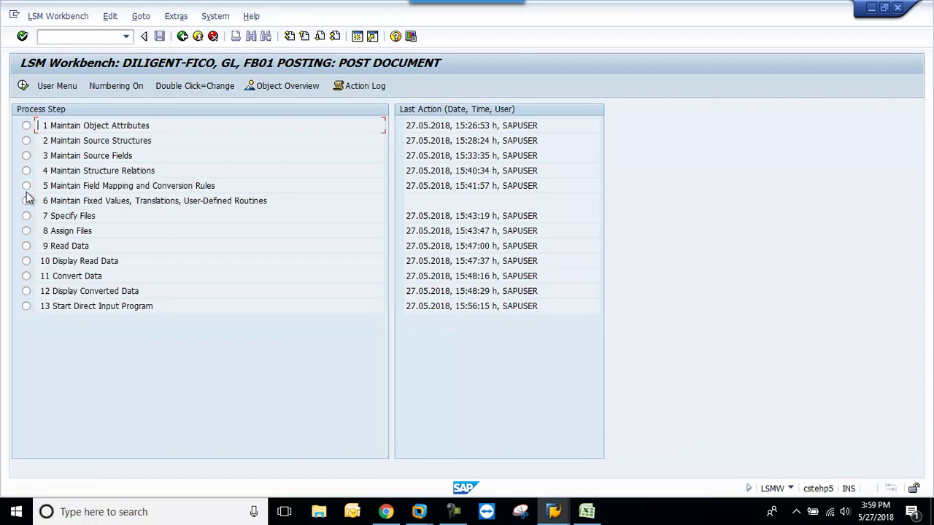
{"action": "left_click", "coordinate": [23, 86]}
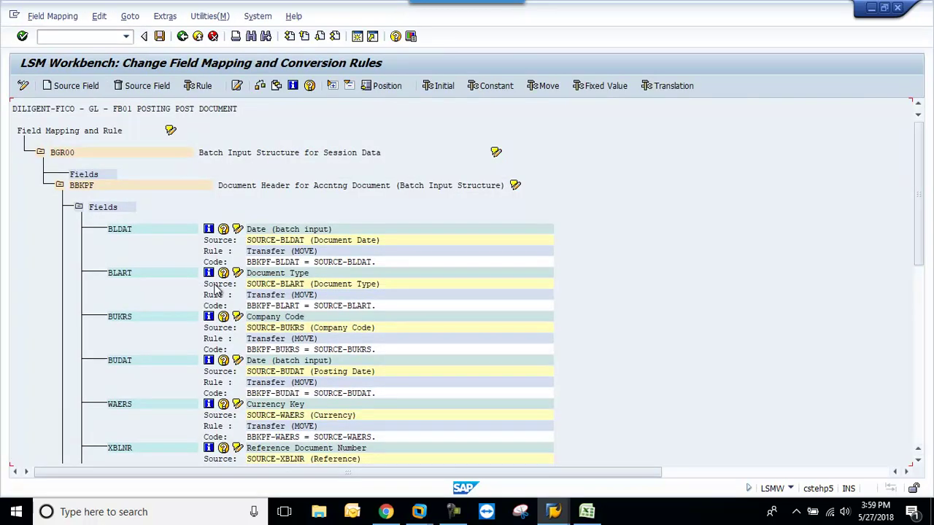
{"action": "scroll", "coordinate": [215, 290], "scroll_direction": "down", "scroll_amount": 5}
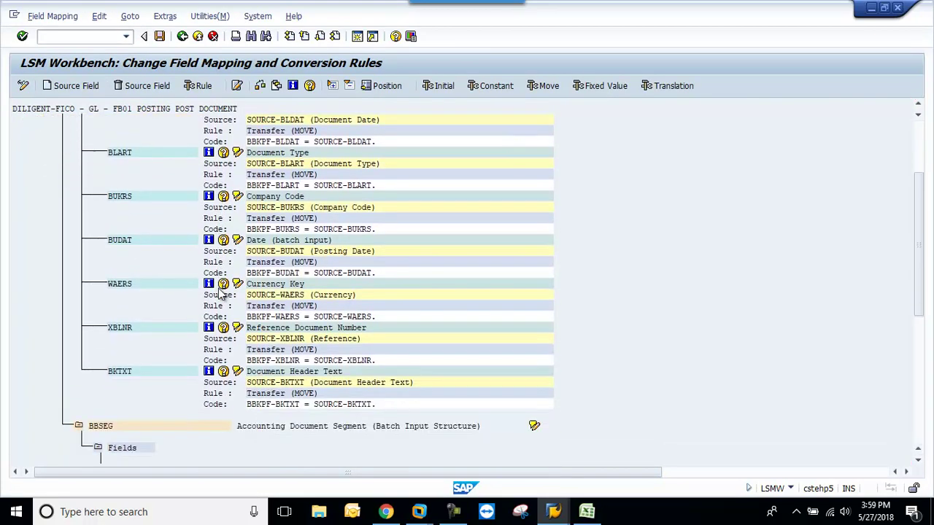
{"action": "scroll", "coordinate": [221, 294], "scroll_direction": "down", "scroll_amount": 5}
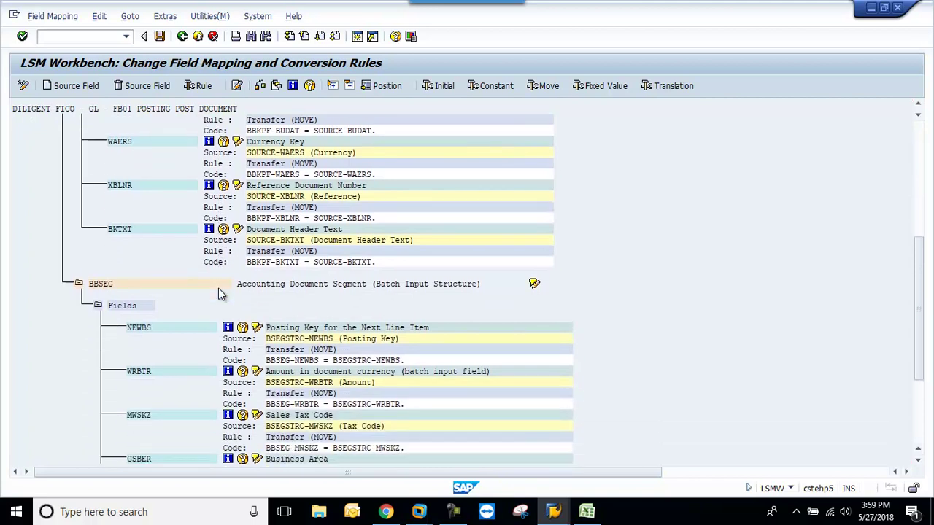
{"action": "scroll", "coordinate": [219, 291], "scroll_direction": "down", "scroll_amount": 1}
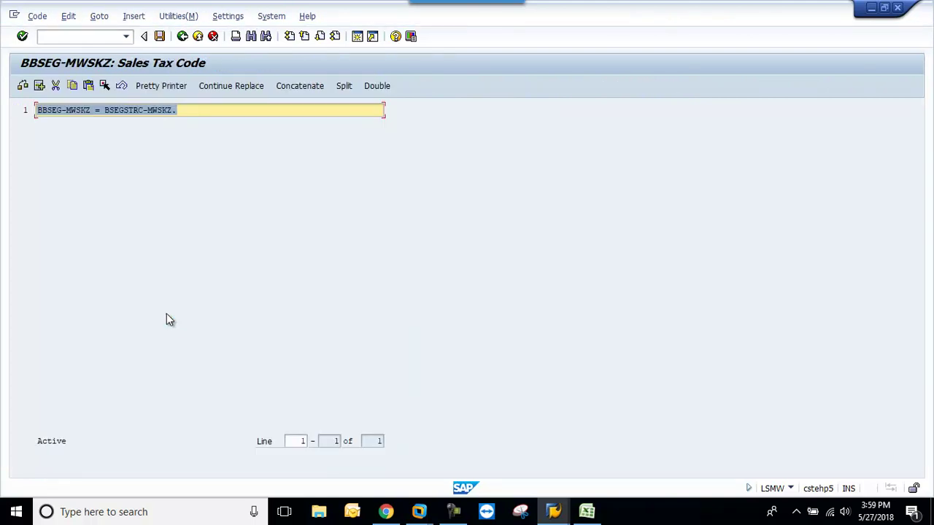
- Insert five blank lines above the BBSEG-MWSKZ = BSEGSTRC-MWSKZ. assignment
{"action": "left_click", "coordinate": [181, 111]}
{"action": "left_click", "coordinate": [37, 110]}
{"action": "key", "text": "Return"}
{"action": "key", "text": "Return"}
{"action": "key", "text": "Return"}
{"action": "key", "text": "Return"}
{"action": "key", "text": "Return"}
{"action": "key", "text": "Up"}
{"action": "key", "text": "Up"}
{"action": "key", "text": "Up"}
- Write the condition IF BSEGSTRC-MWSKZ IS INITIAL. on line 2 and remove one blank line below it
{"action": "type", "text": "IFI"}
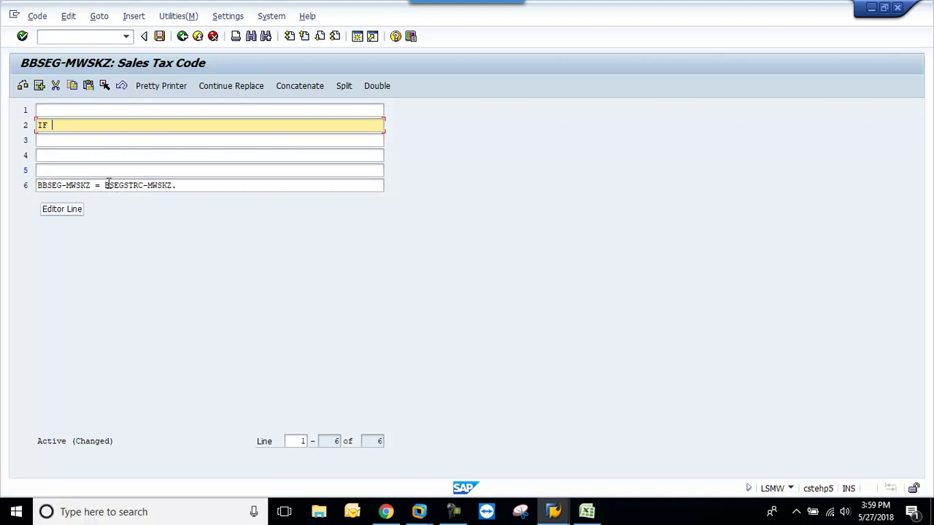
{"action": "left_click_drag", "start_coordinate": [105, 185], "coordinate": [180, 186]}
{"action": "key", "text": "ctrl+c"}
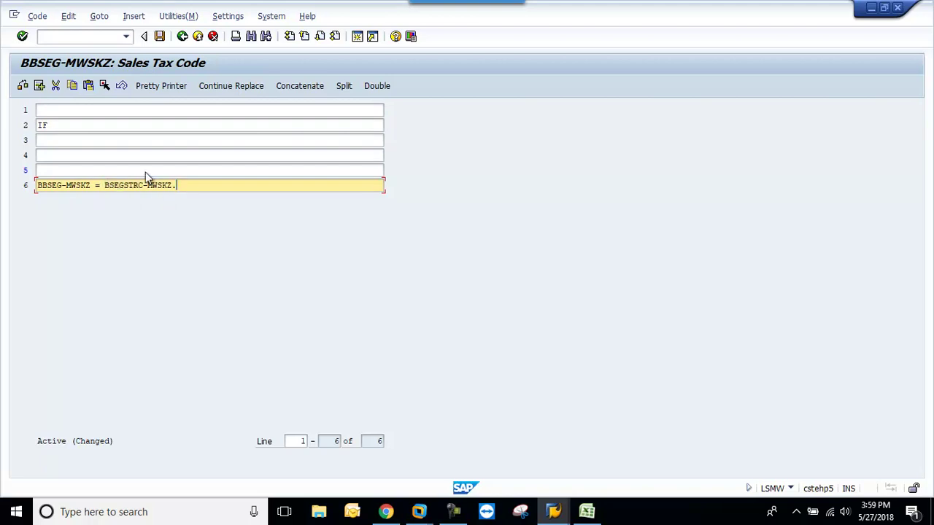
{"action": "left_click", "coordinate": [98, 125]}
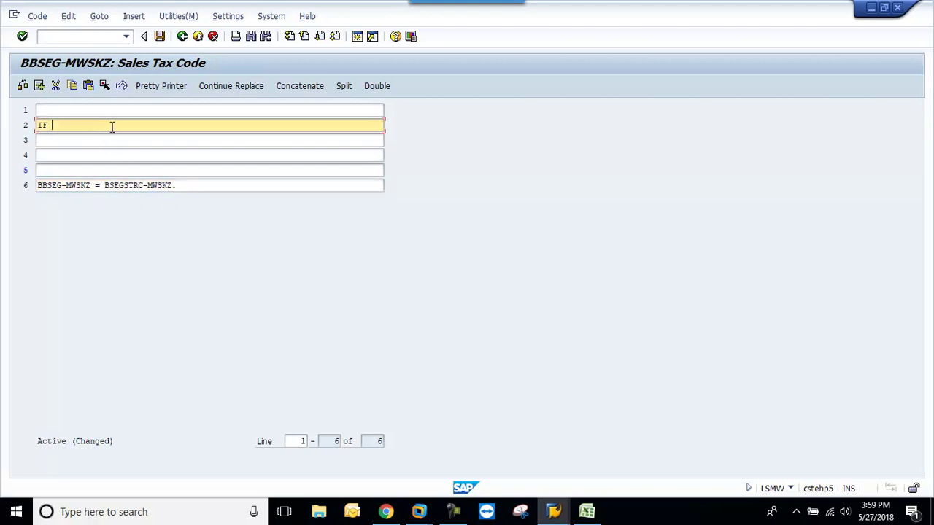
{"action": "key", "text": "ctrl+v"}
{"action": "type", "text": "IS INITIAL"}
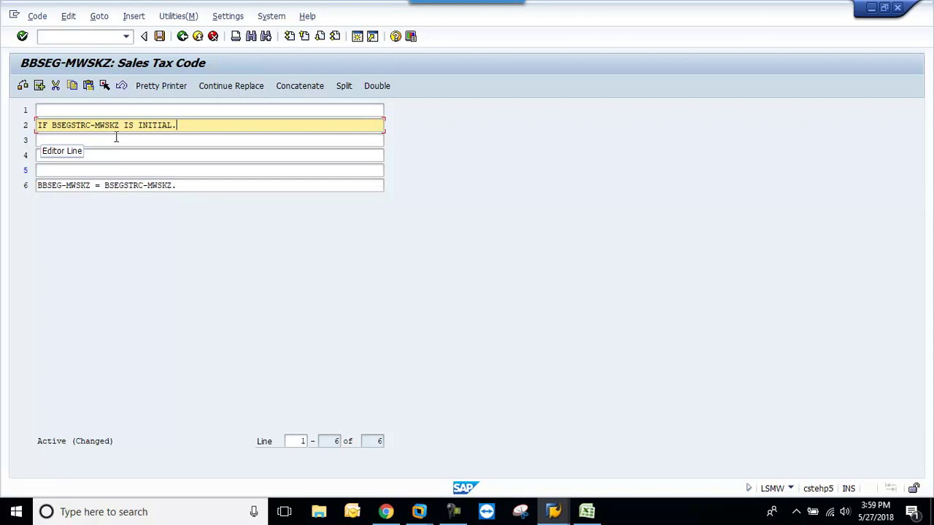
{"action": "left_click", "coordinate": [115, 137]}
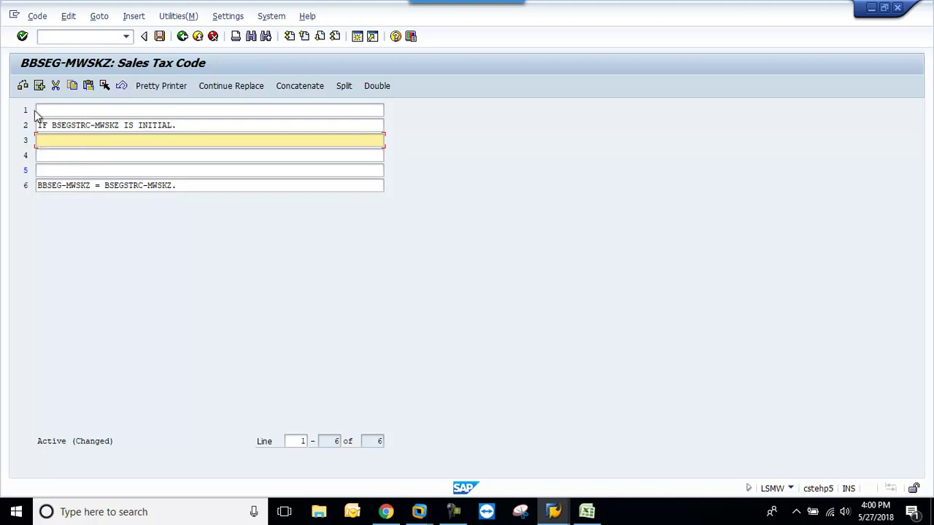
{"action": "left_click", "coordinate": [55, 86]}
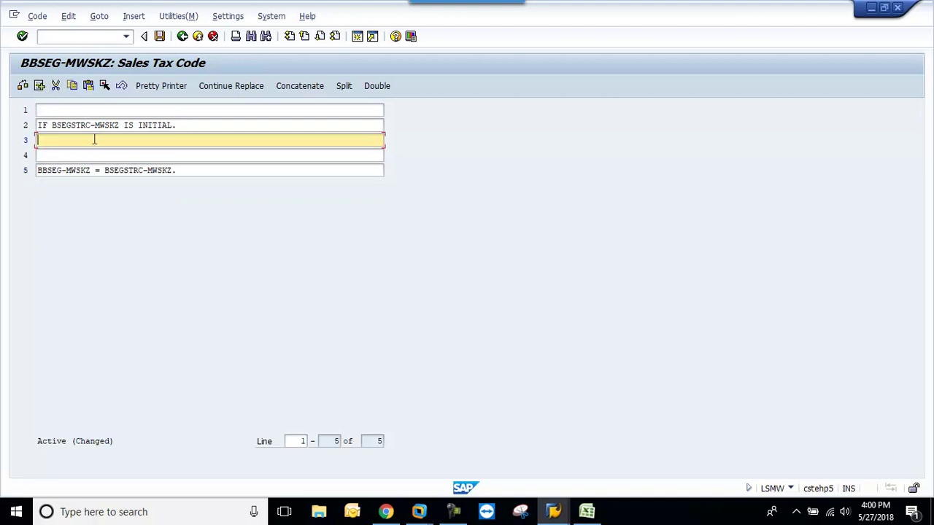
- Write the statement BBSEG-MWSKZ EQ '/'. on line 3, copying the field name from the existing assignment
{"action": "left_click_drag", "start_coordinate": [92, 170], "coordinate": [35, 170]}
{"action": "key", "text": "ctrl+c"}
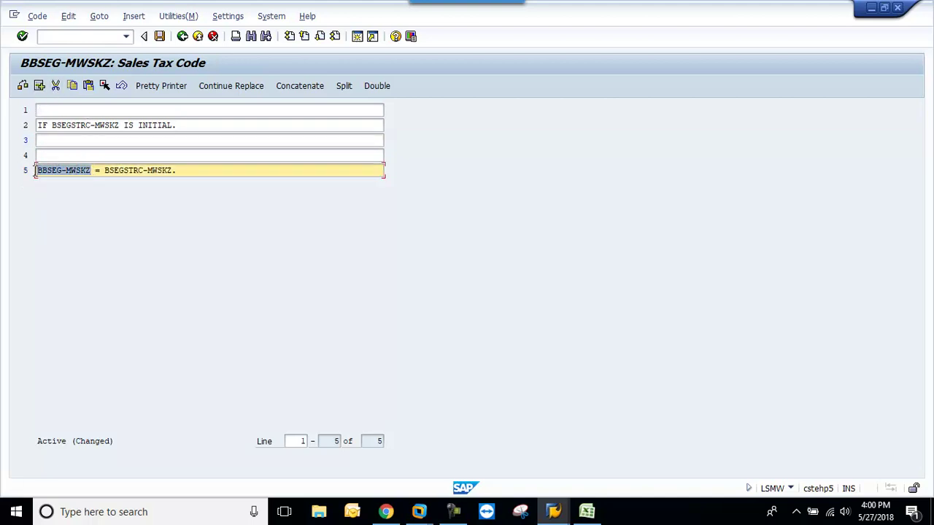
{"action": "left_click", "coordinate": [71, 144]}
{"action": "key", "text": "ctrl+v"}
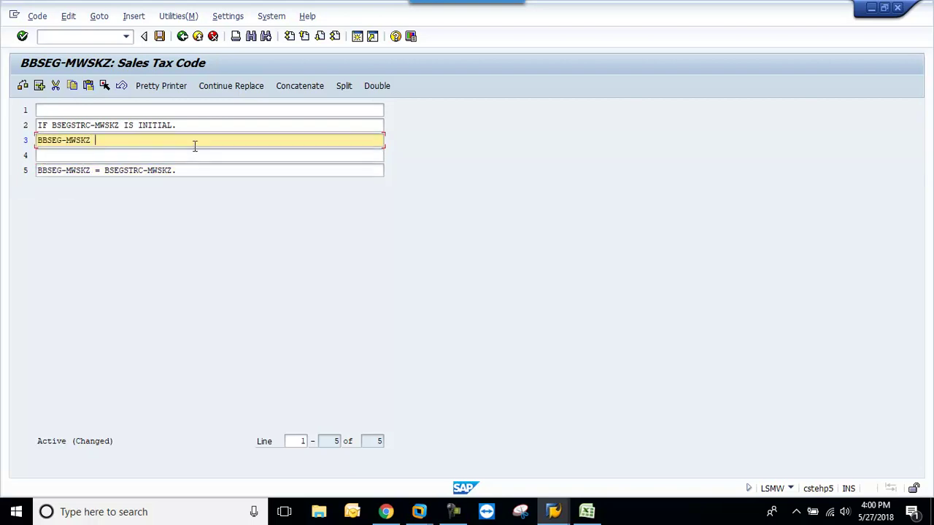
{"action": "type", "text": "EQ '/'."}
- Complete the condition with ELSE. on line 4 and ENDIF. on line 6, and format the code with Pretty Printer
{"action": "left_click", "coordinate": [148, 156]}
{"action": "type", "text": "ELSE"}
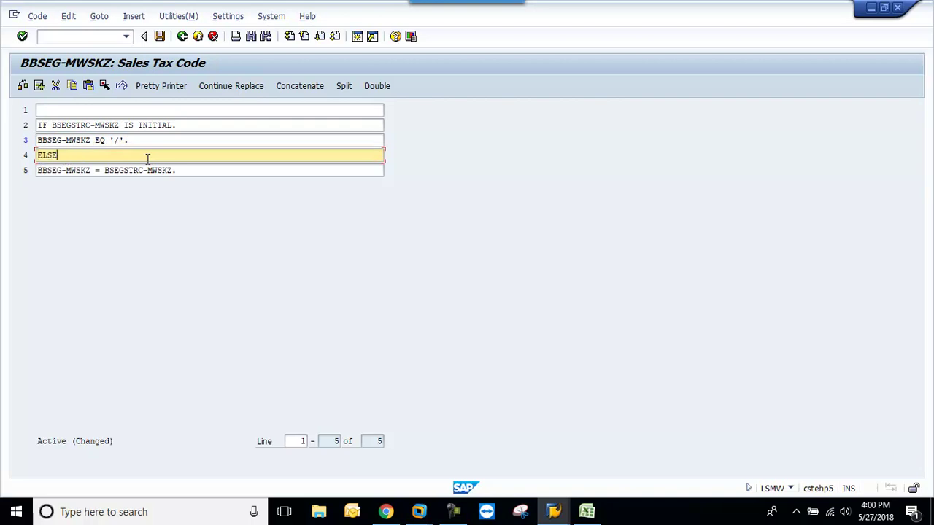
{"action": "left_click", "coordinate": [189, 170]}
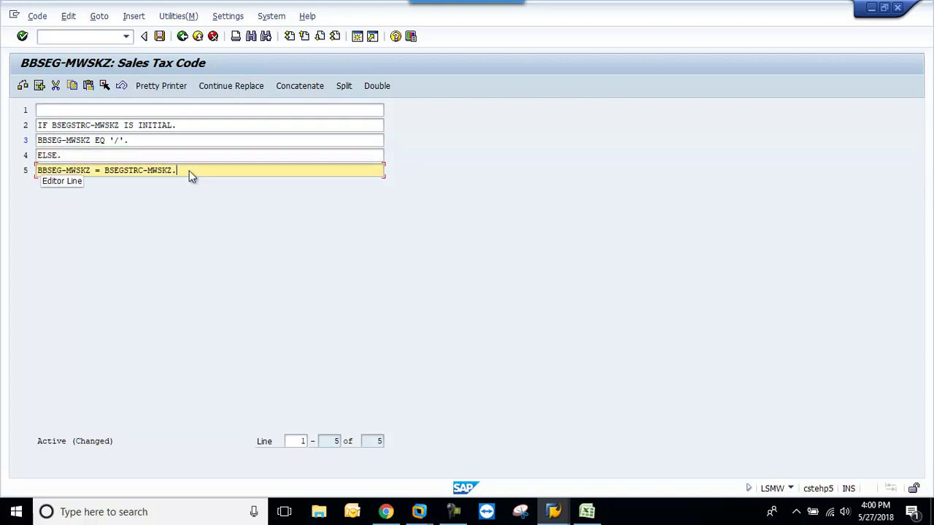
{"action": "key", "text": "Return"}
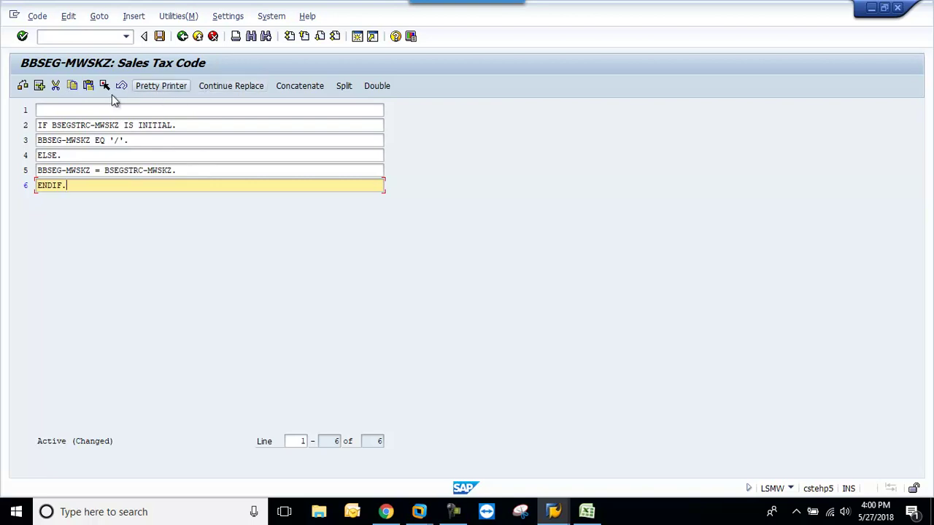
{"action": "left_click", "coordinate": [171, 88]}
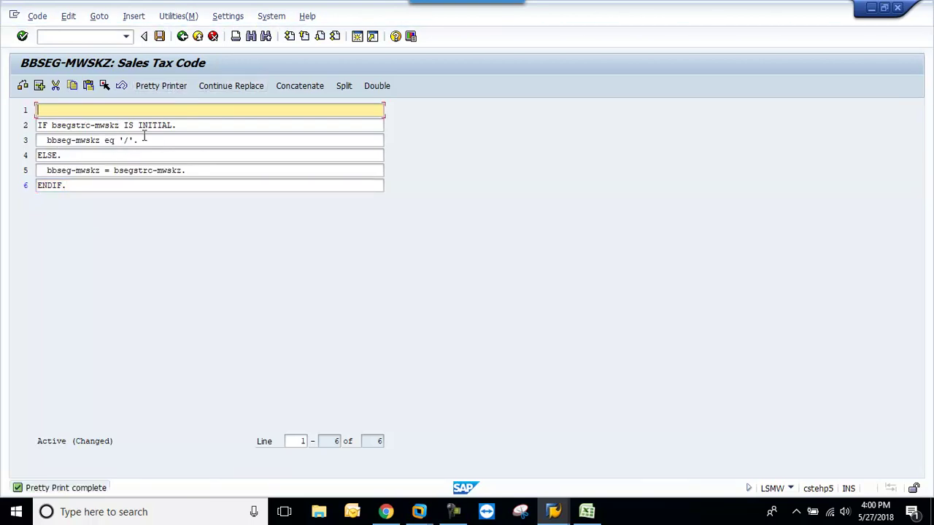
- Check the code syntax, replace EQ with = on line 3, and save the sales tax code rule and the field mapping
{"action": "left_click", "coordinate": [24, 85]}
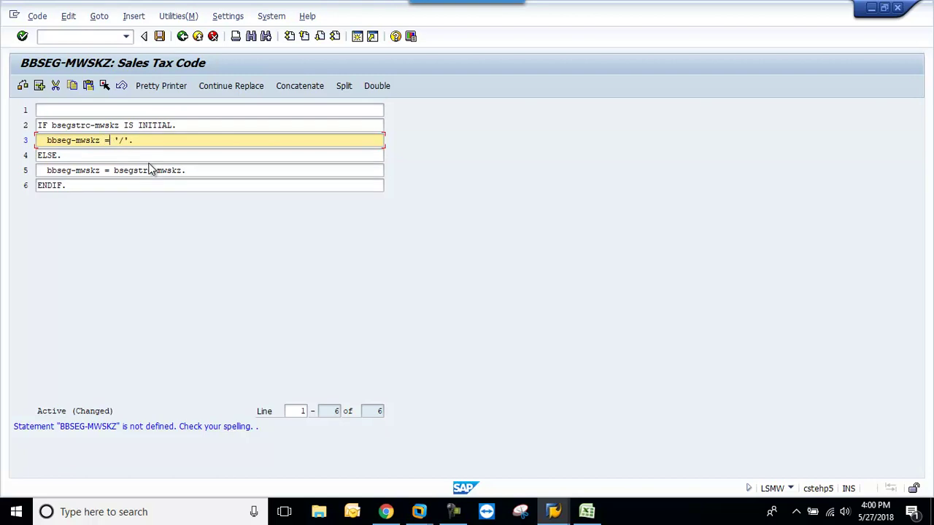
{"action": "left_click", "coordinate": [22, 86]}
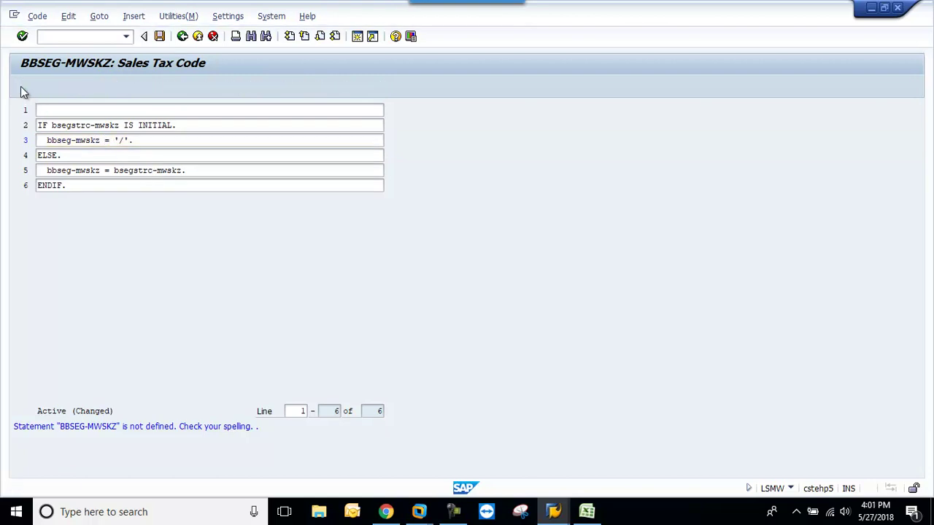
{"action": "left_click", "coordinate": [160, 38]}
{"action": "left_click", "coordinate": [181, 37]}
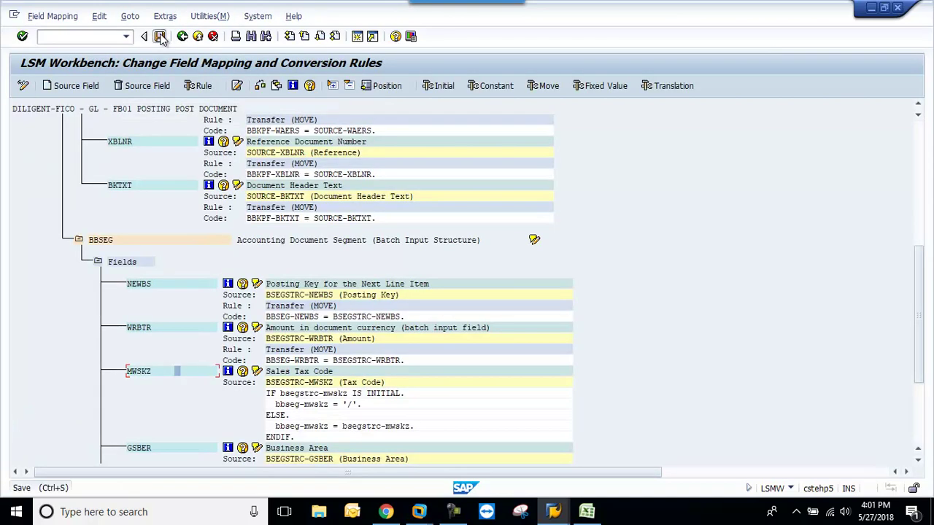
- Return to the process steps and start the direct input program using program RFBIBL00
{"action": "left_click", "coordinate": [182, 36]}
{"action": "left_click", "coordinate": [27, 307]}
{"action": "left_click", "coordinate": [22, 86]}
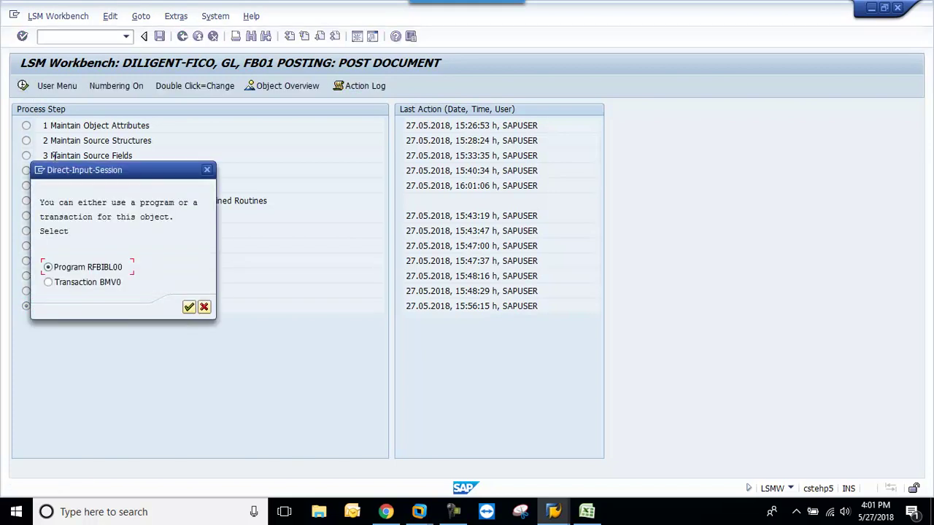
{"action": "left_click", "coordinate": [189, 307]}
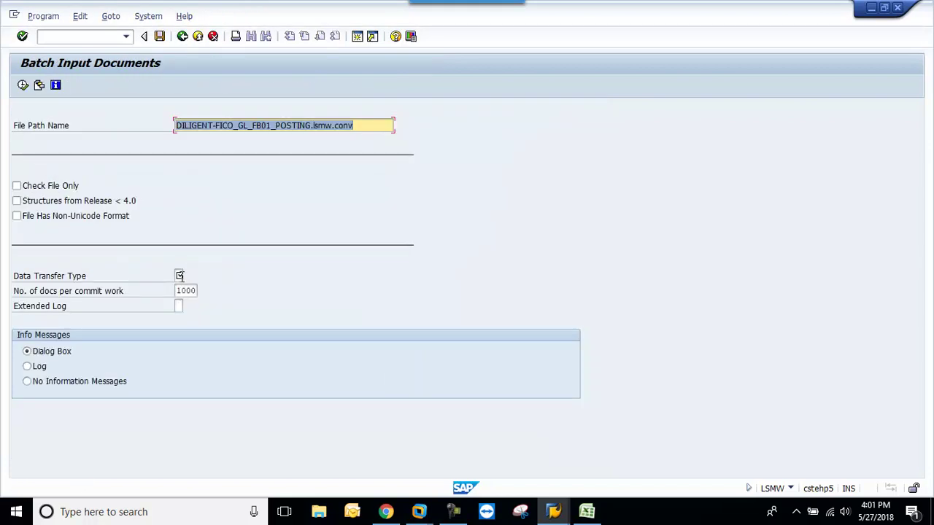
- Run the transfer with data transfer type B and information messages written to the log
{"action": "left_click", "coordinate": [180, 276]}
{"action": "left_click", "coordinate": [186, 276]}
{"action": "left_click", "coordinate": [63, 180]}
{"action": "double_click", "coordinate": [83, 152]}
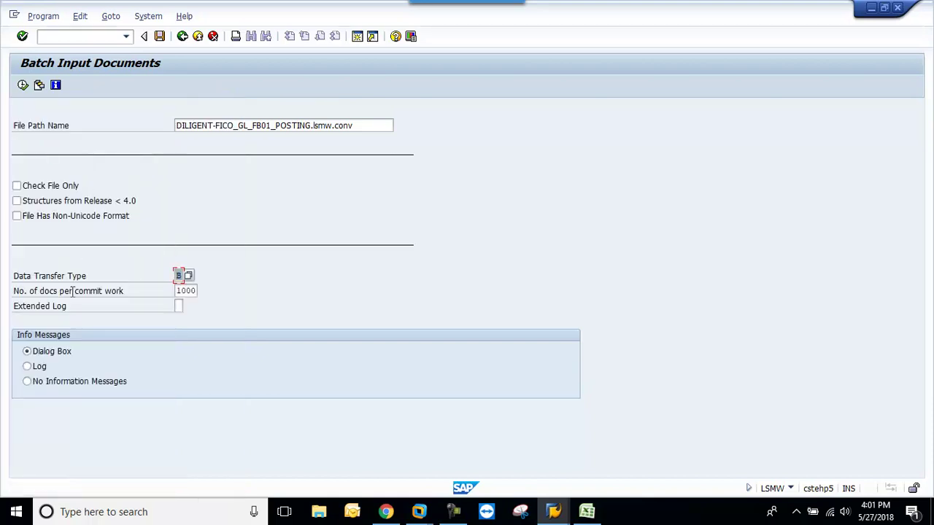
{"action": "left_click", "coordinate": [32, 368]}
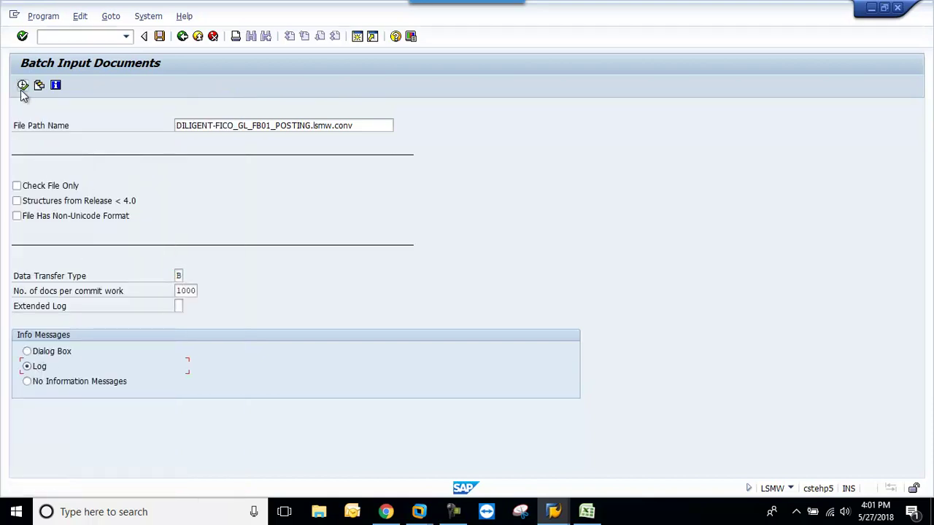
{"action": "left_click", "coordinate": [22, 87]}
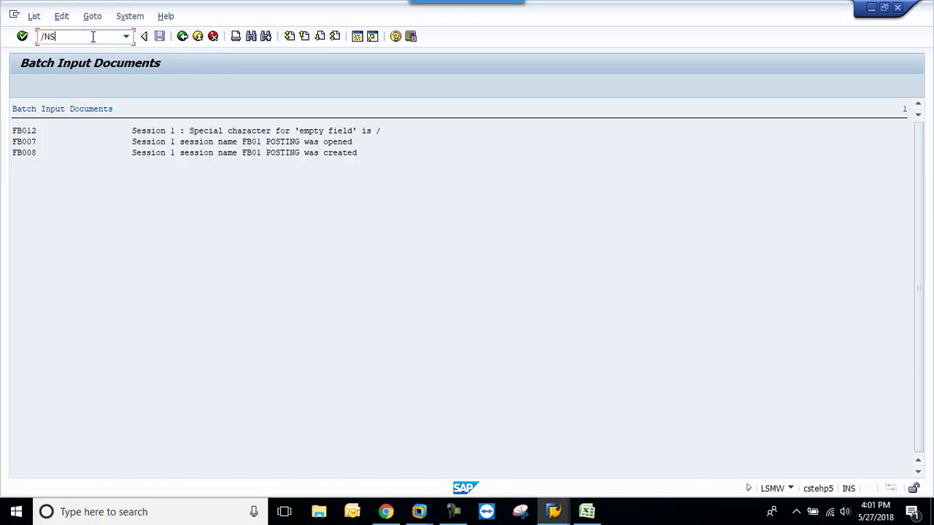
- Open the SM35 session overview and process the new FB01 POSTING session, displaying errors only
{"action": "key", "text": "Return"}
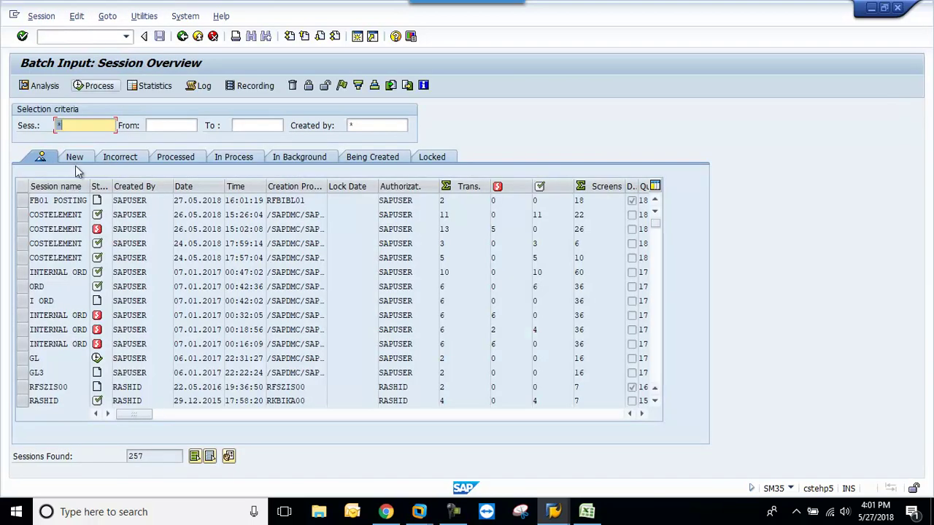
{"action": "left_click", "coordinate": [31, 200]}
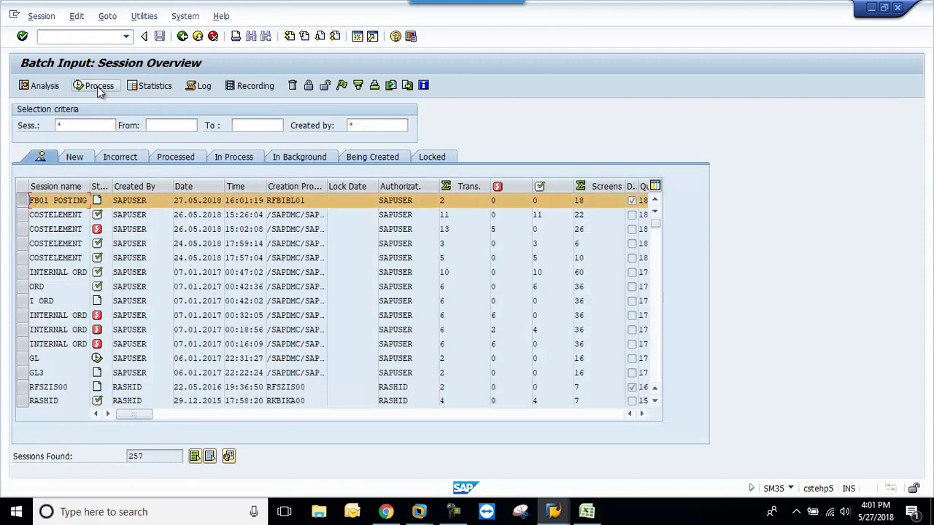
{"action": "left_click", "coordinate": [95, 86]}
{"action": "left_click", "coordinate": [88, 241]}
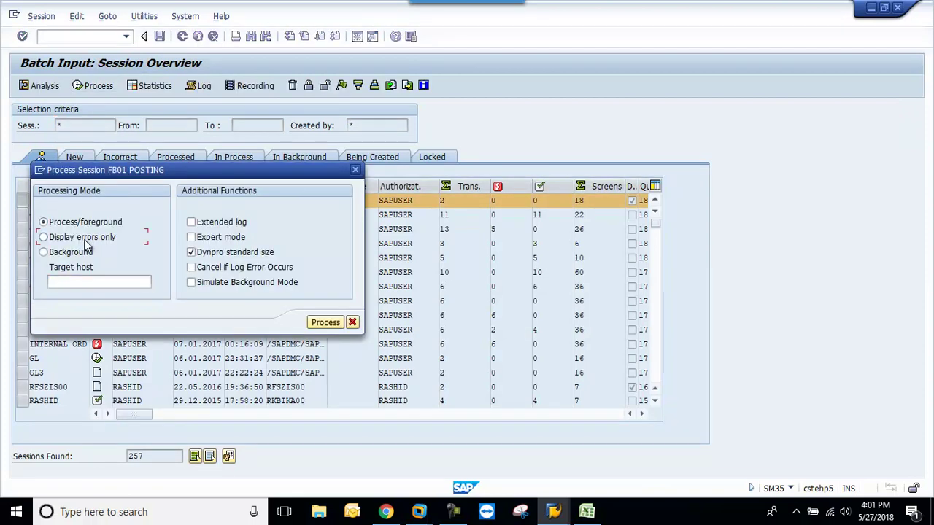
{"action": "left_click_drag", "start_coordinate": [177, 173], "coordinate": [327, 136]}
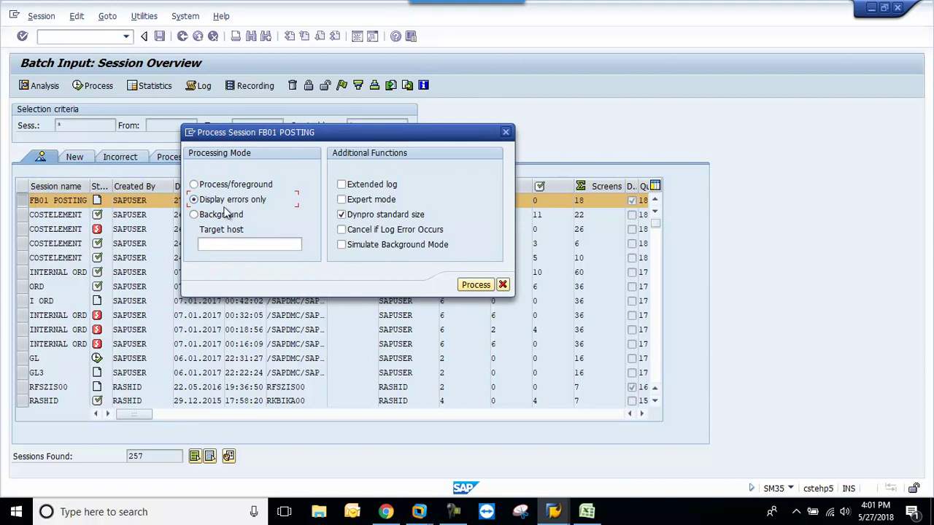
{"action": "left_click", "coordinate": [476, 285]}
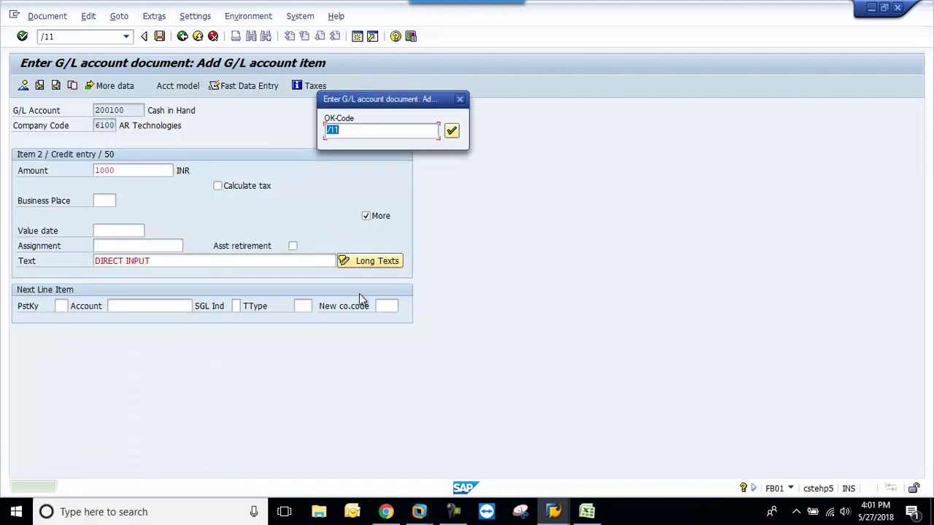
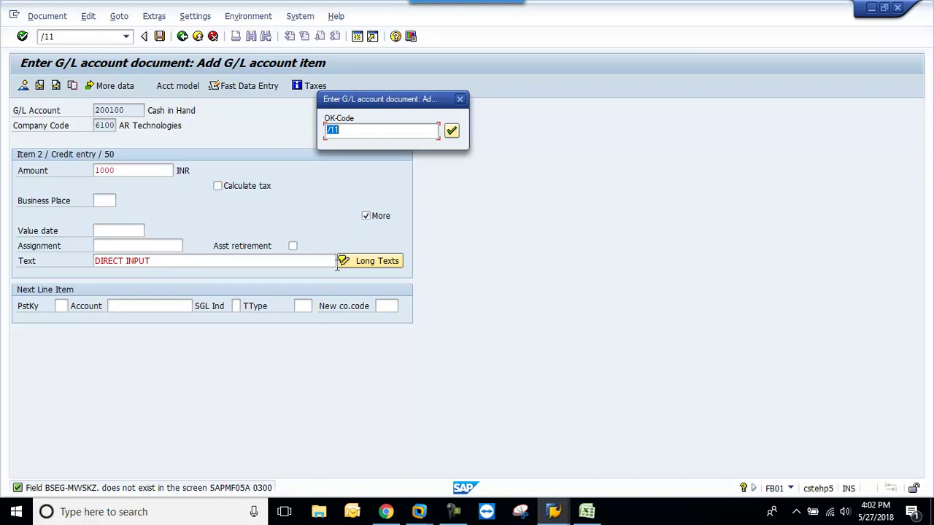
- Continue past the stopped FB01 screens to finish processing the batch input session
{"action": "key", "text": "Return"}
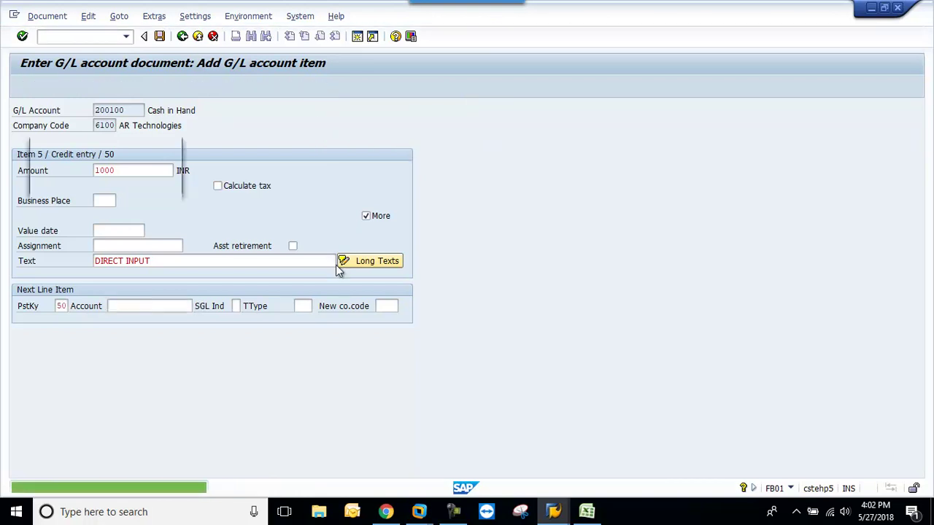
{"action": "key", "text": "Return"}
{"action": "key", "text": "Return"}
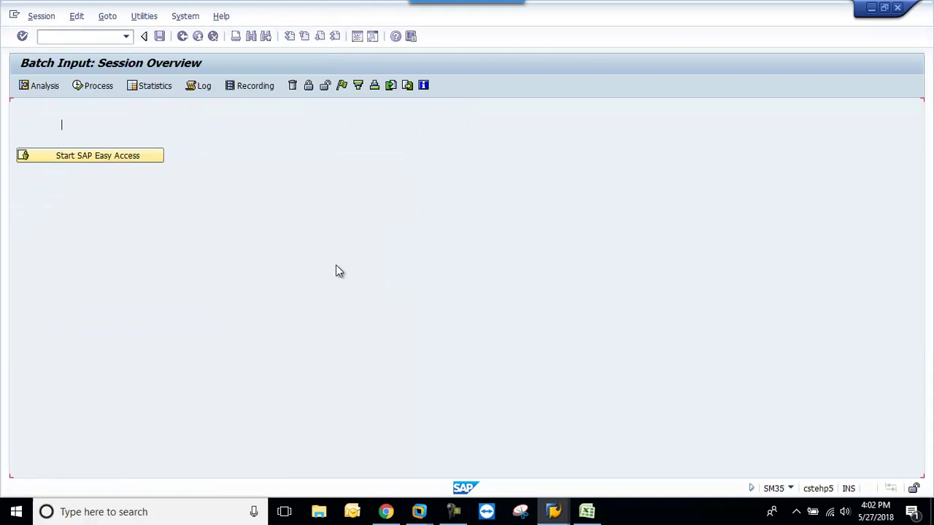
- Go to LSMW and open the field mapping and conversion rules of the FB01 POSTING object
{"action": "left_click", "coordinate": [56, 38]}
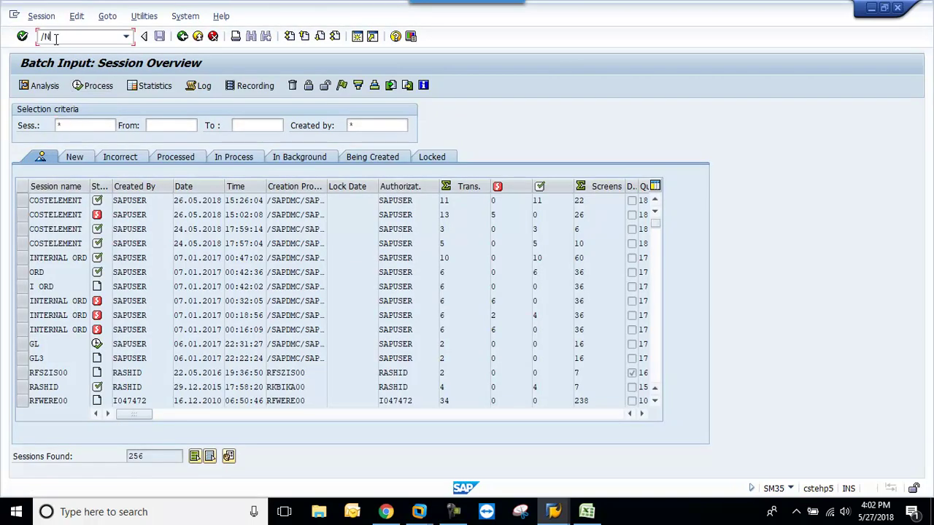
{"action": "key", "text": "Return"}
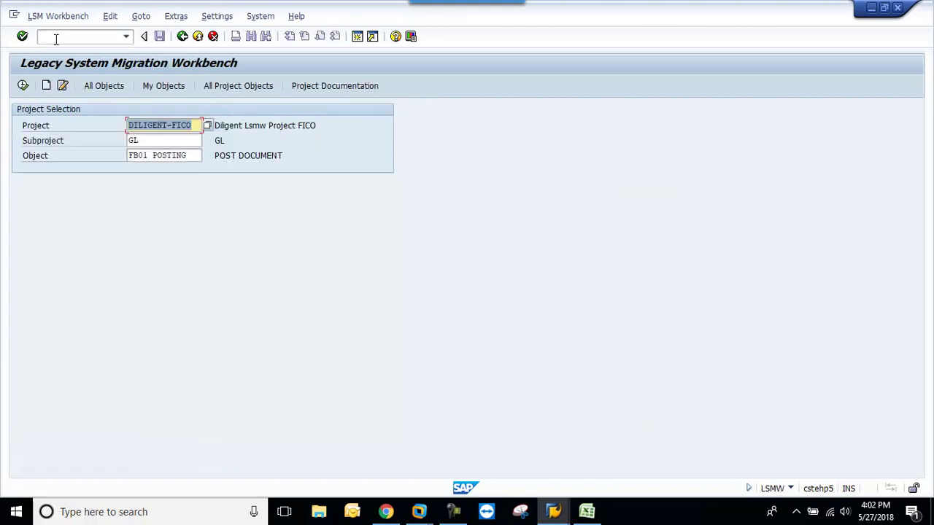
{"action": "left_click", "coordinate": [23, 85]}
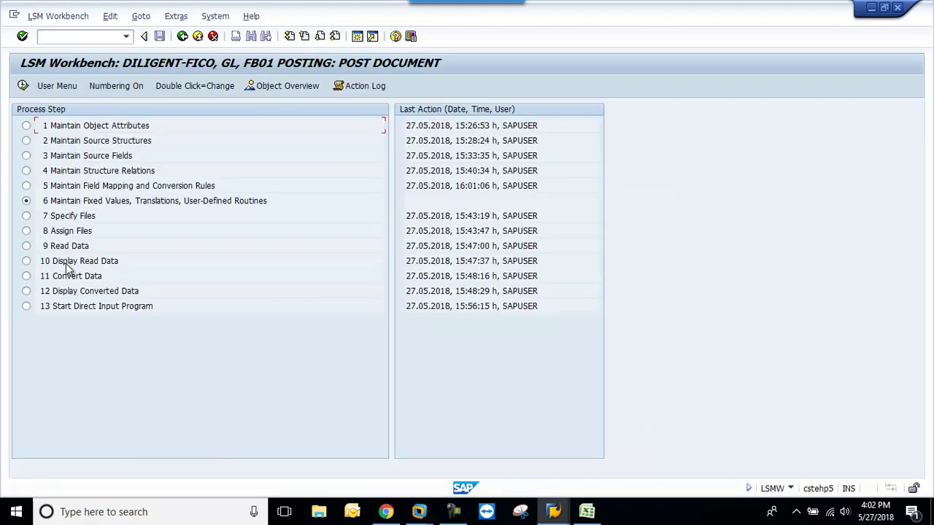
{"action": "left_click", "coordinate": [26, 186]}
{"action": "left_click", "coordinate": [23, 86]}
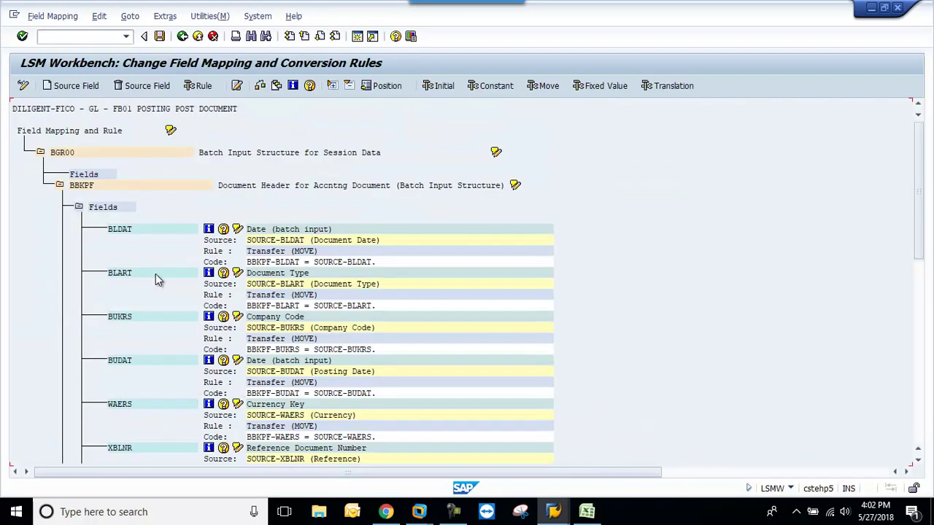
- Add break-point. on line 1 of the BBSEG-MWSKZ rule, format the code, save it and return to the process steps
{"action": "scroll", "coordinate": [141, 307], "scroll_direction": "down", "scroll_amount": 3}
{"action": "scroll", "coordinate": [138, 306], "scroll_direction": "down", "scroll_amount": 3}
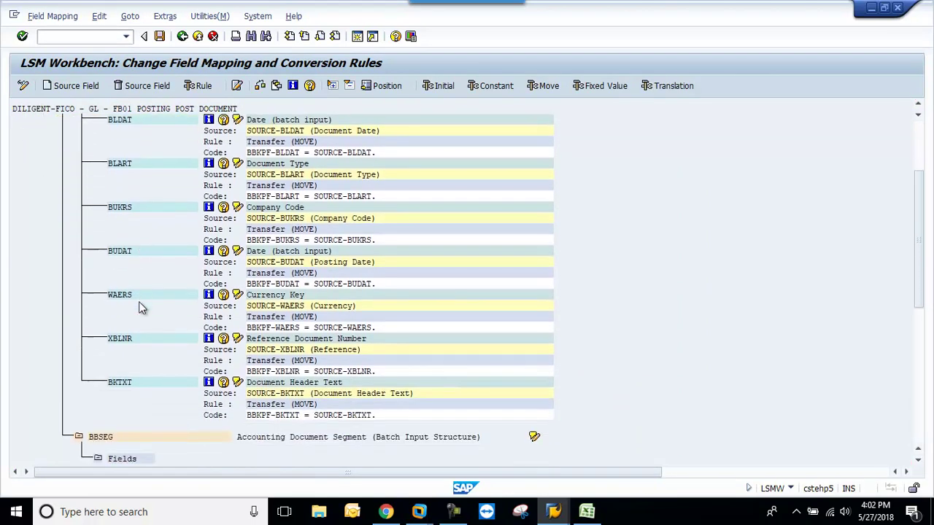
{"action": "scroll", "coordinate": [138, 307], "scroll_direction": "down", "scroll_amount": 5}
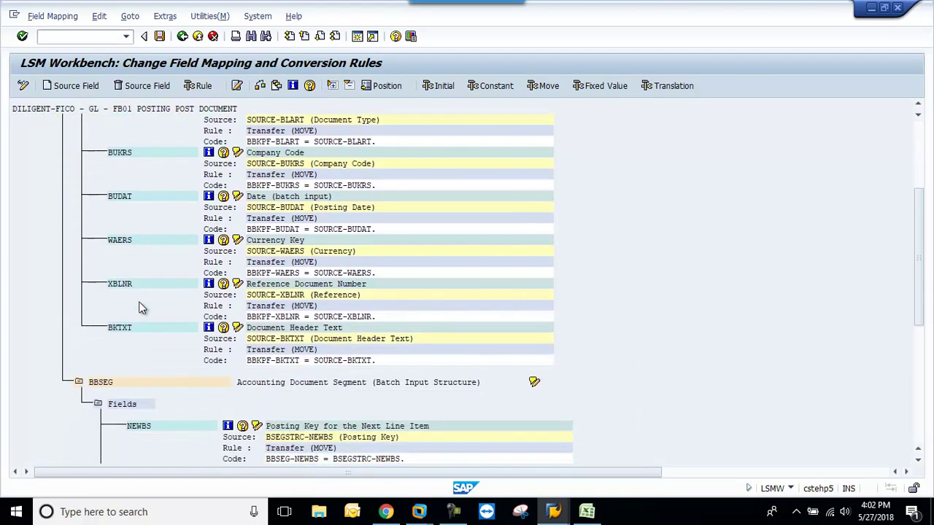
{"action": "scroll", "coordinate": [141, 306], "scroll_direction": "down", "scroll_amount": 4}
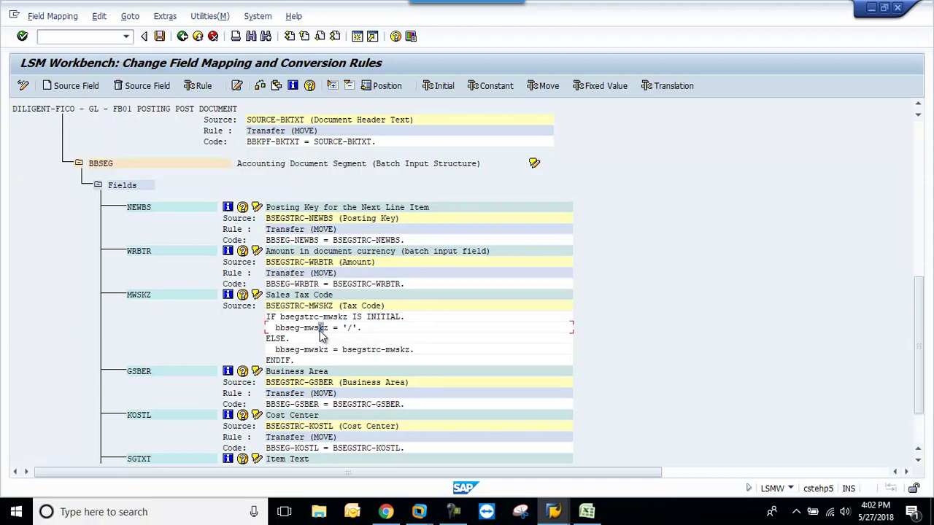
{"action": "double_click", "coordinate": [184, 296]}
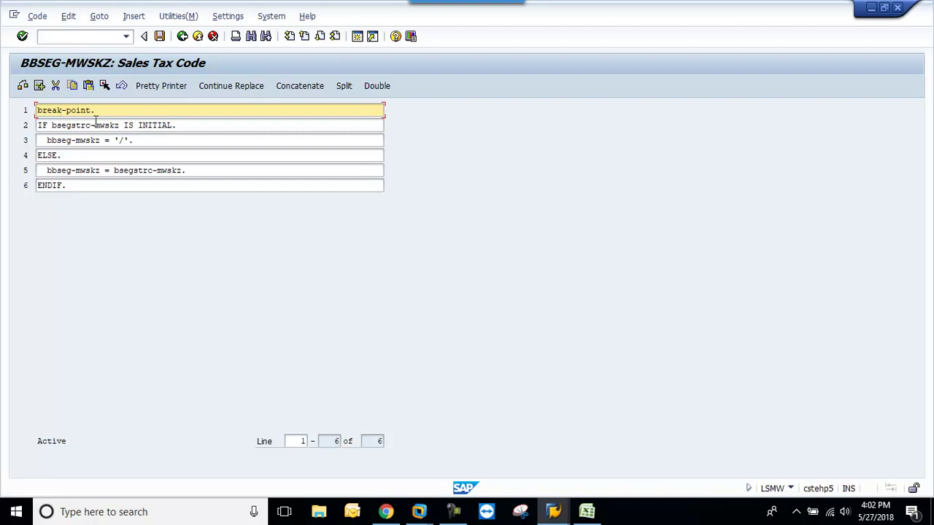
{"action": "left_click", "coordinate": [161, 86]}
{"action": "left_click", "coordinate": [159, 36]}
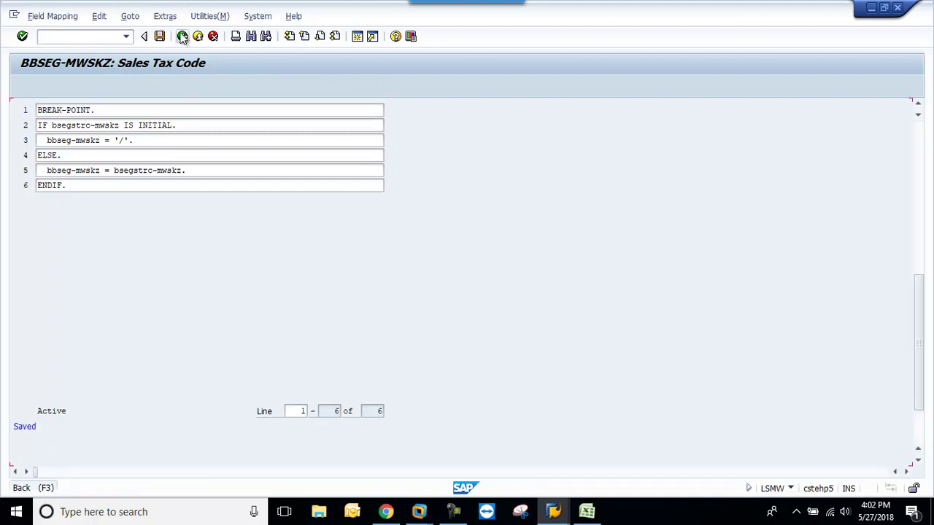
{"action": "left_click", "coordinate": [182, 36]}
{"action": "left_click", "coordinate": [183, 37]}
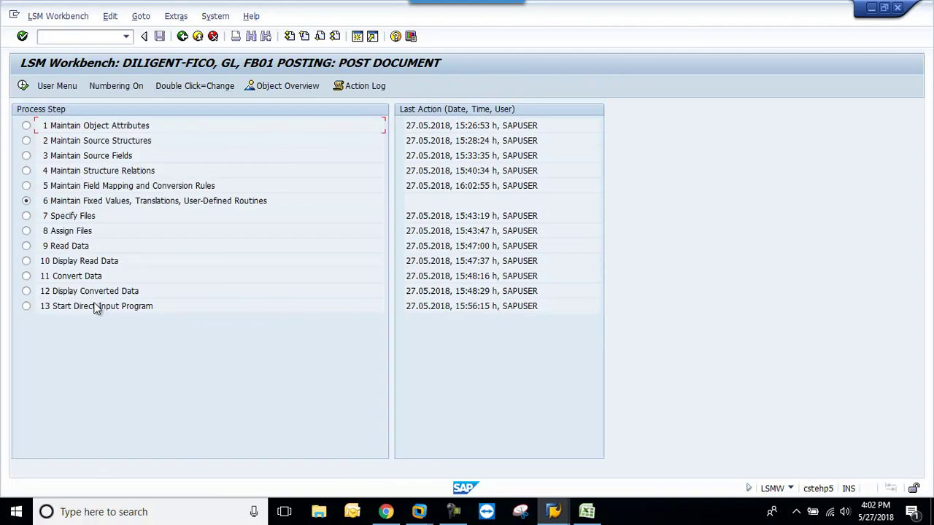
- Delete the BREAK-POINT. statement from the BBSEG-MWSKZ rule in the field mapping, save the code and return to the process steps
{"action": "left_click", "coordinate": [27, 275]}
{"action": "left_click", "coordinate": [26, 186]}
{"action": "left_click", "coordinate": [24, 86]}
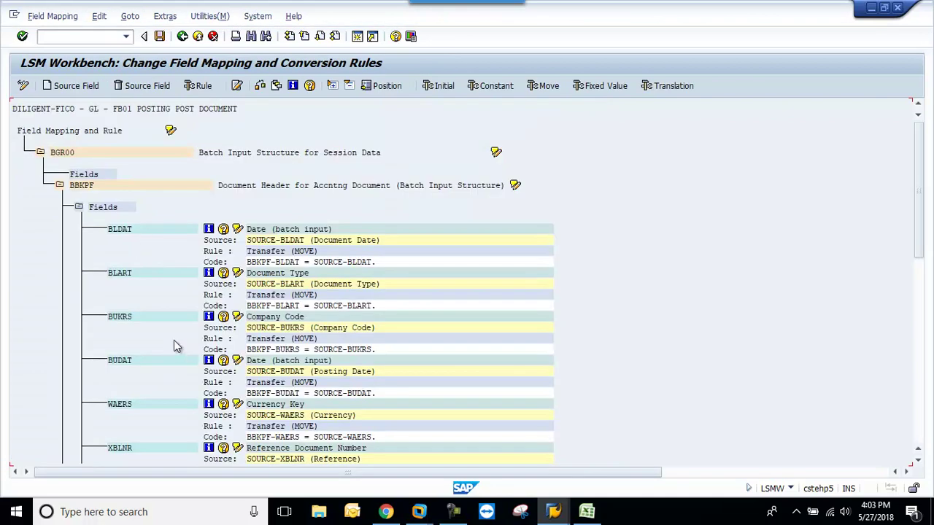
{"action": "scroll", "coordinate": [173, 315], "scroll_direction": "down", "scroll_amount": 3}
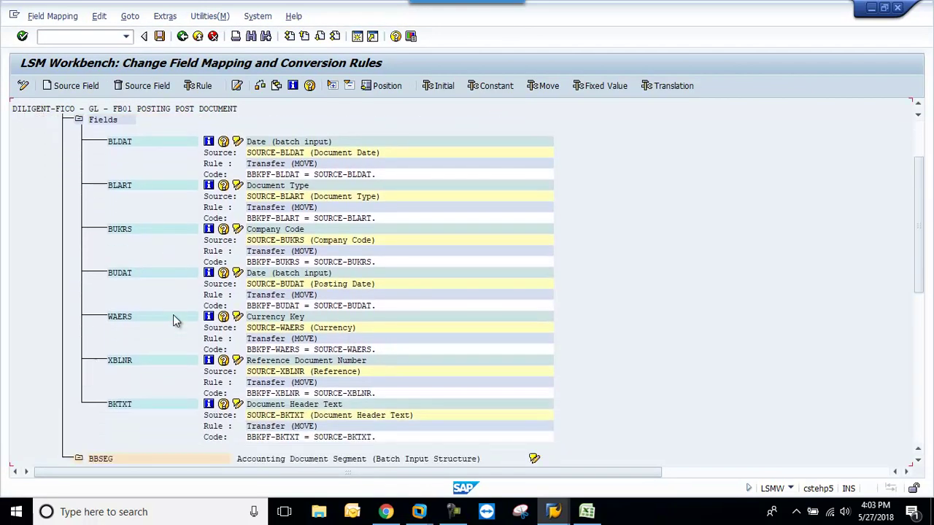
{"action": "scroll", "coordinate": [173, 318], "scroll_direction": "down", "scroll_amount": 6}
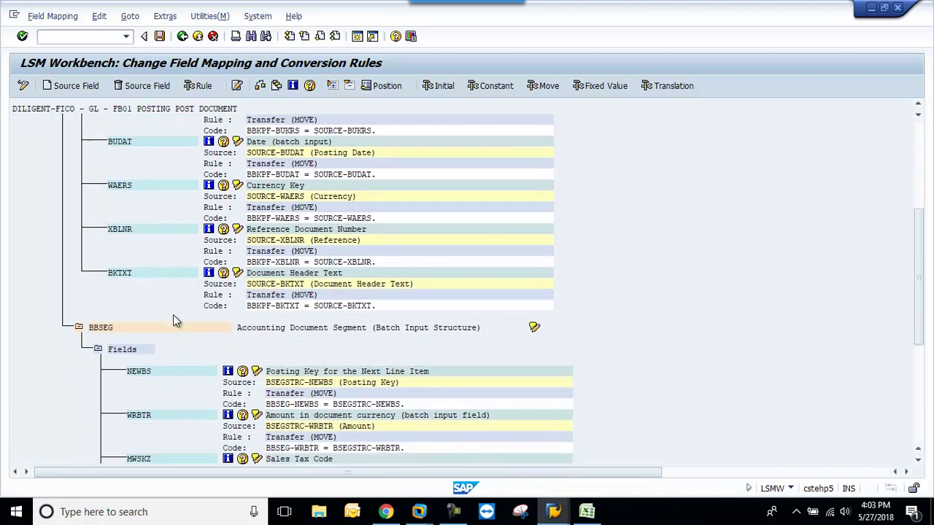
{"action": "scroll", "coordinate": [173, 314], "scroll_direction": "down", "scroll_amount": 7}
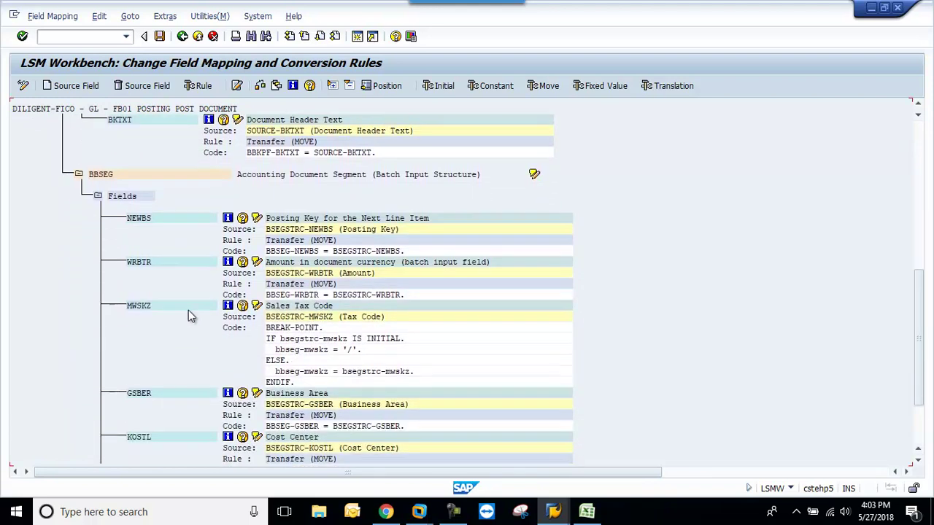
{"action": "double_click", "coordinate": [178, 306]}
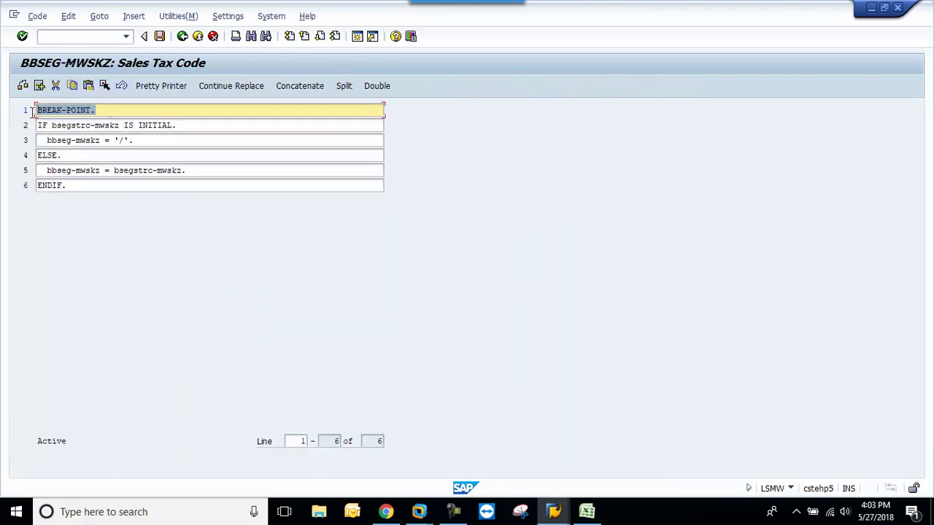
{"action": "key", "text": "Delete"}
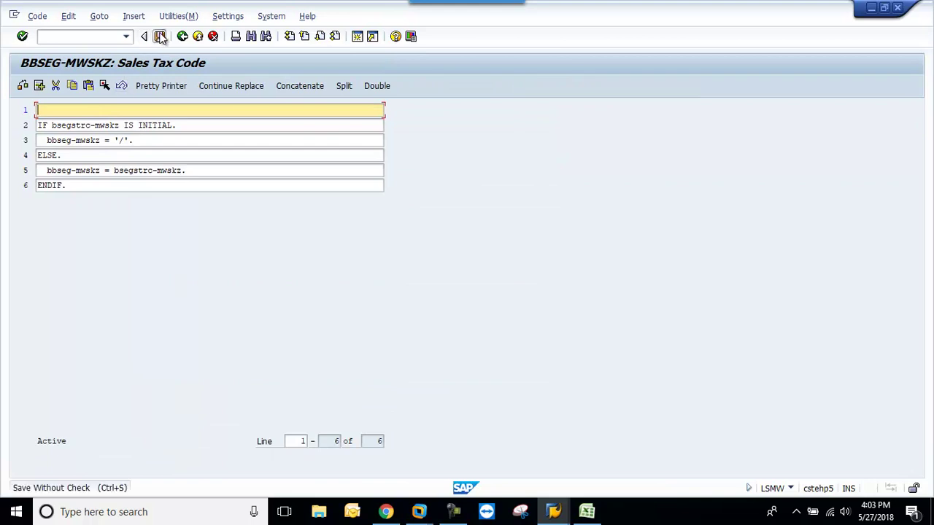
{"action": "left_click", "coordinate": [161, 37]}
{"action": "left_click", "coordinate": [181, 35]}
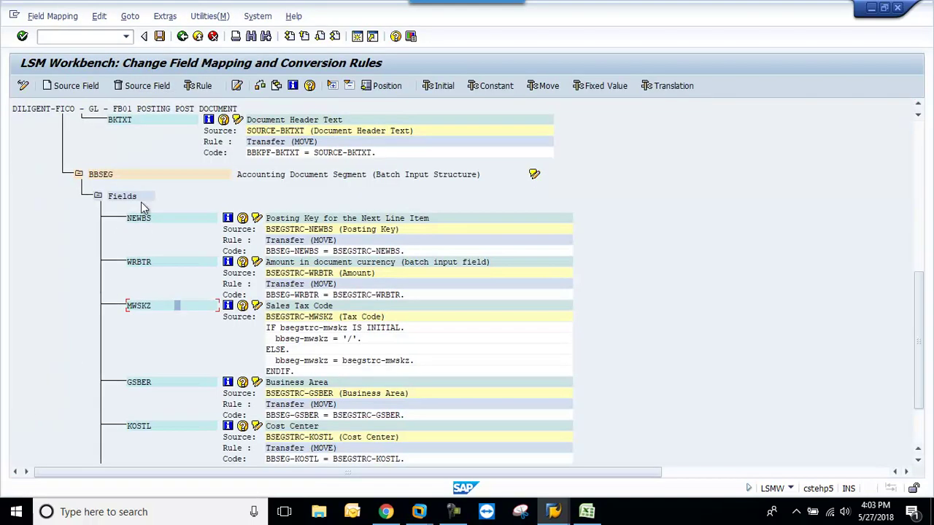
{"action": "left_click", "coordinate": [182, 36]}
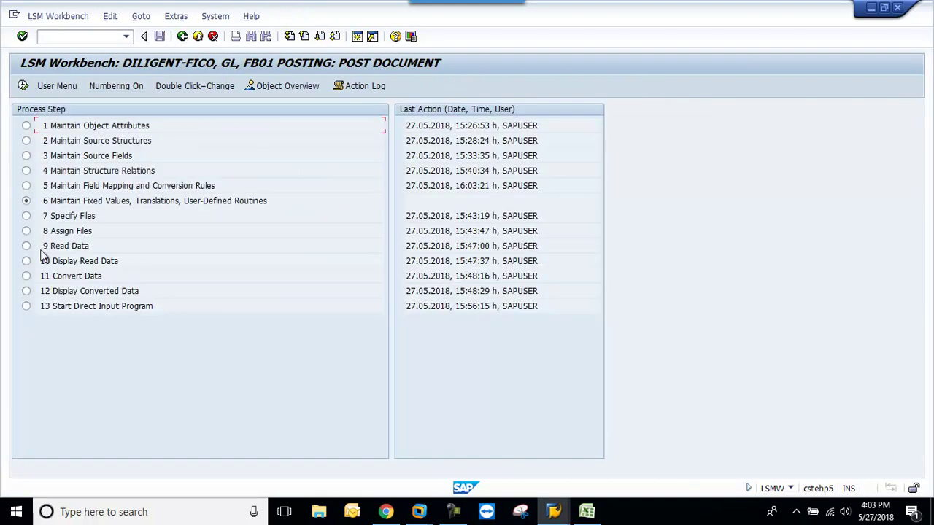
{"action": "left_click", "coordinate": [27, 246]}
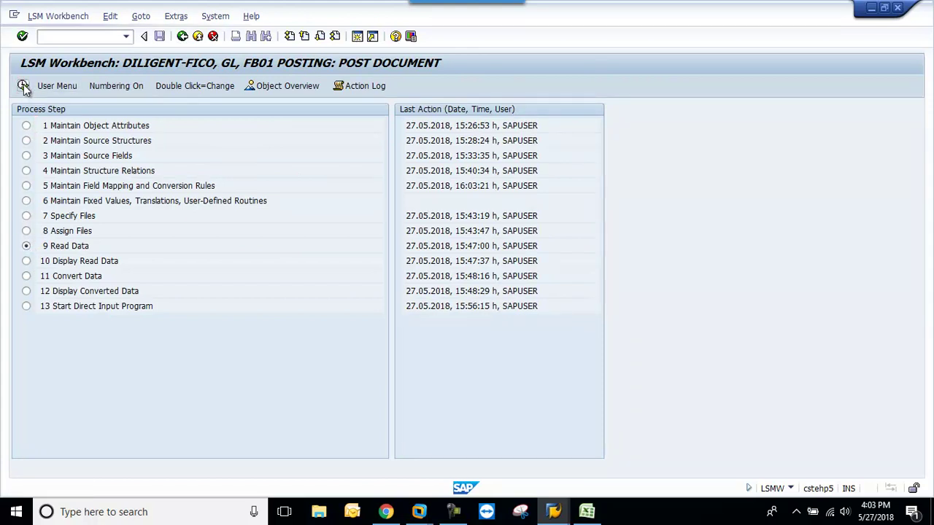
{"action": "left_click", "coordinate": [24, 86]}
{"action": "left_click", "coordinate": [182, 36]}
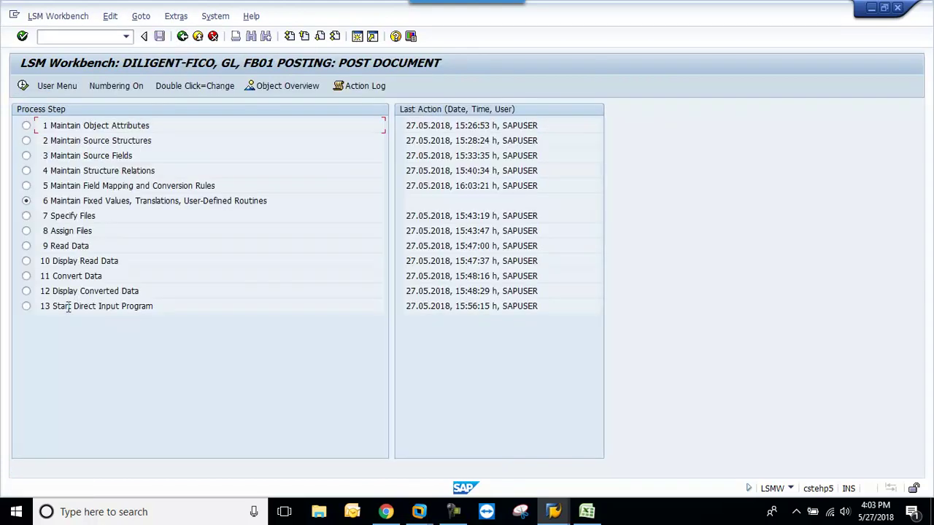
- Display the existing converted data and check the Sales Tax Code field of the BBSEG record in row 4
{"action": "left_click", "coordinate": [26, 291]}
{"action": "left_click", "coordinate": [24, 86]}
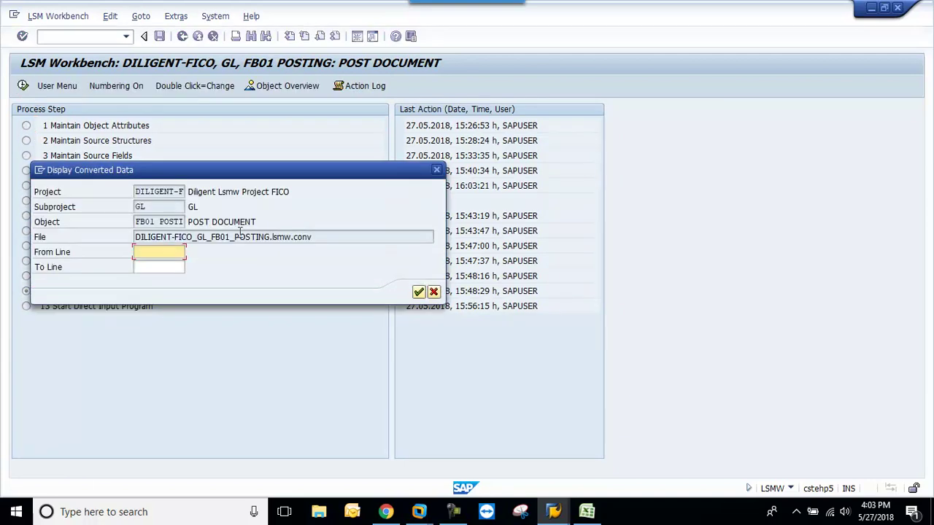
{"action": "key", "text": "Return"}
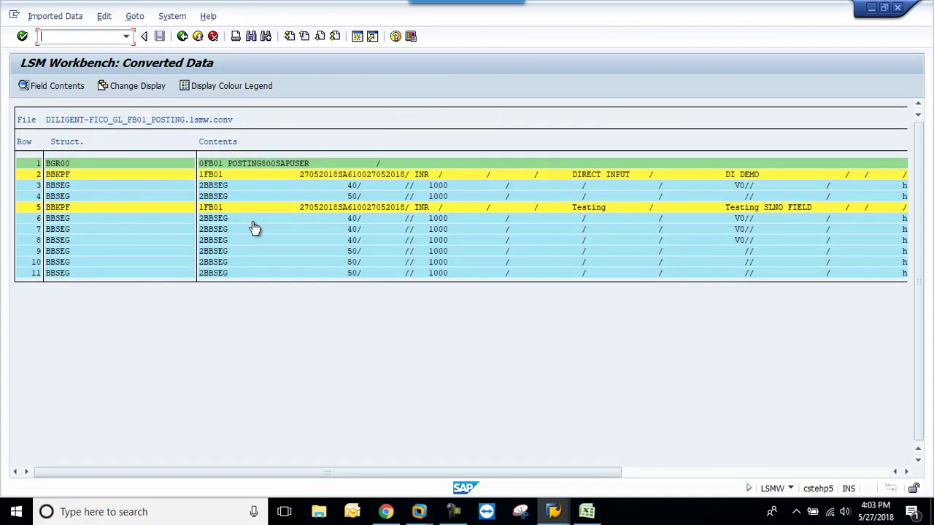
{"action": "double_click", "coordinate": [264, 196]}
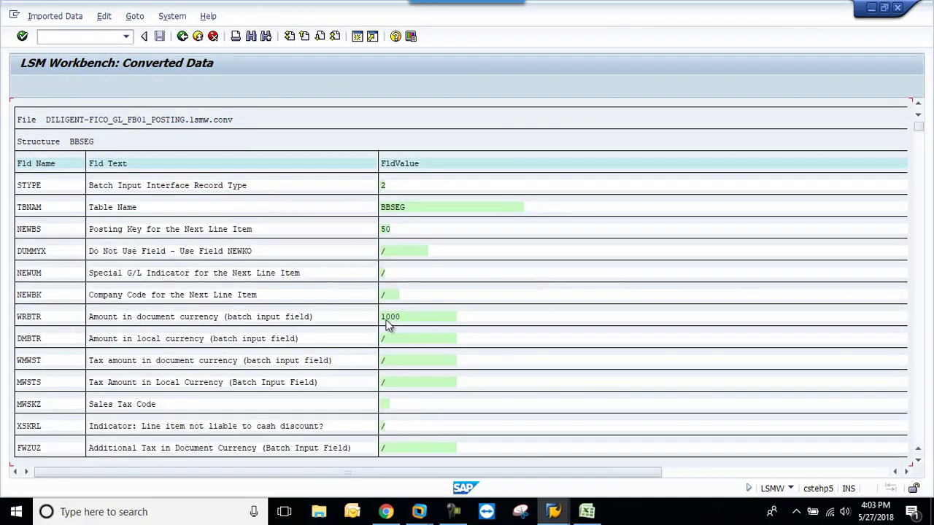
{"action": "scroll", "coordinate": [386, 325], "scroll_direction": "down", "scroll_amount": 1}
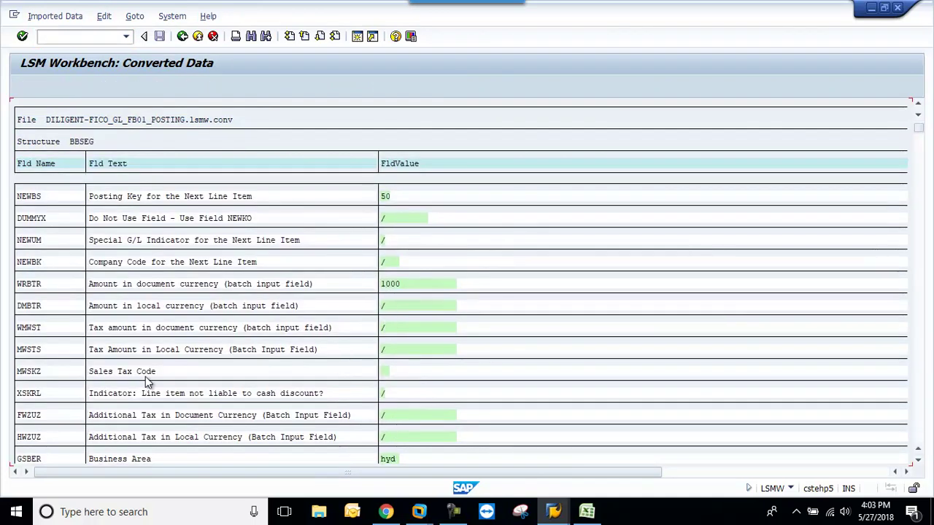
{"action": "left_click", "coordinate": [182, 37]}
{"action": "left_click", "coordinate": [182, 36]}
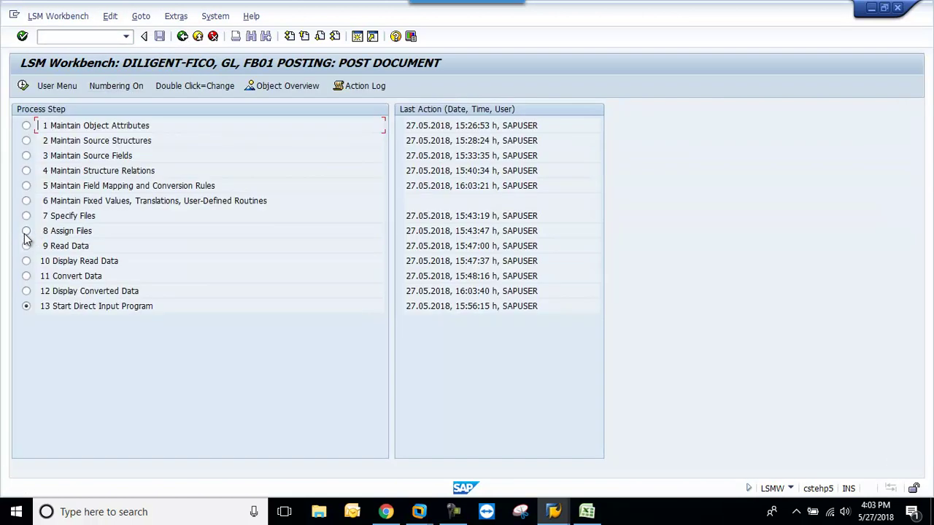
- Convert the FB01 POSTING data again for all transaction numbers and return to the process steps
{"action": "left_click", "coordinate": [26, 275]}
{"action": "left_click", "coordinate": [23, 86]}
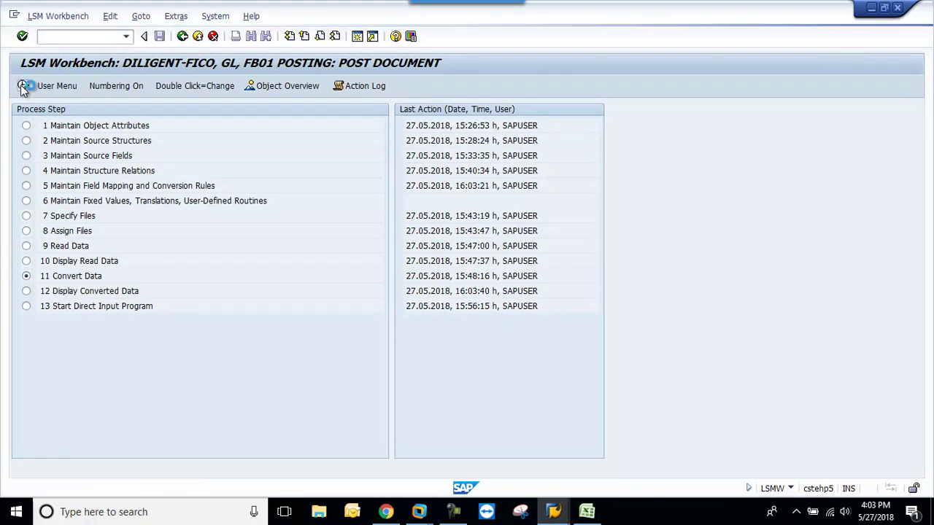
{"action": "left_click", "coordinate": [22, 85]}
{"action": "left_click", "coordinate": [182, 36]}
{"action": "left_click", "coordinate": [182, 36]}
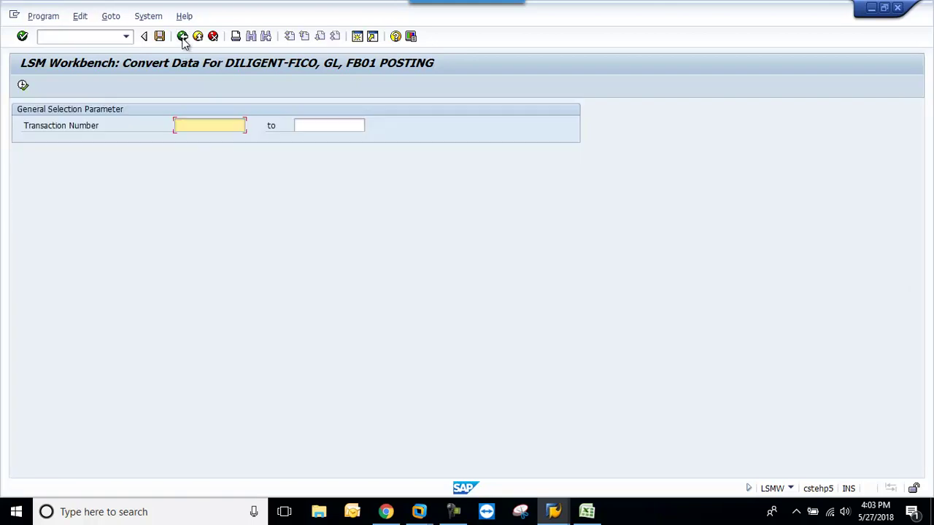
- Display the newly converted data and compare the Sales Tax Code field of the BBSEG records in rows 4 and 3
{"action": "left_click", "coordinate": [24, 88]}
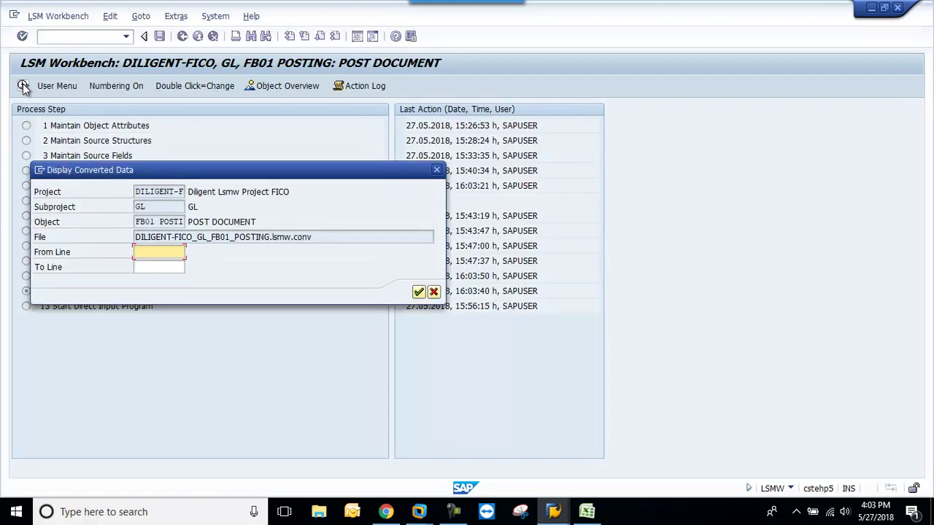
{"action": "key", "text": "Return"}
{"action": "double_click", "coordinate": [221, 196]}
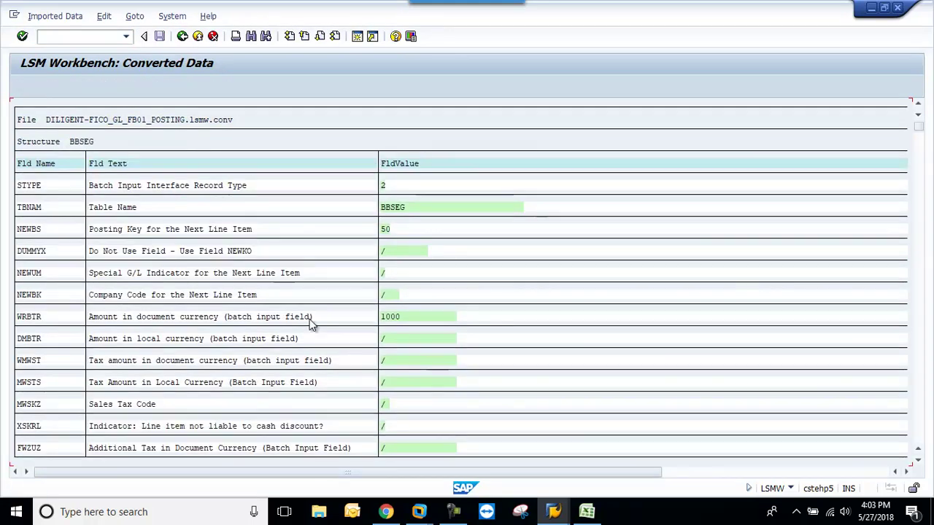
{"action": "scroll", "coordinate": [340, 353], "scroll_direction": "down", "scroll_amount": 1}
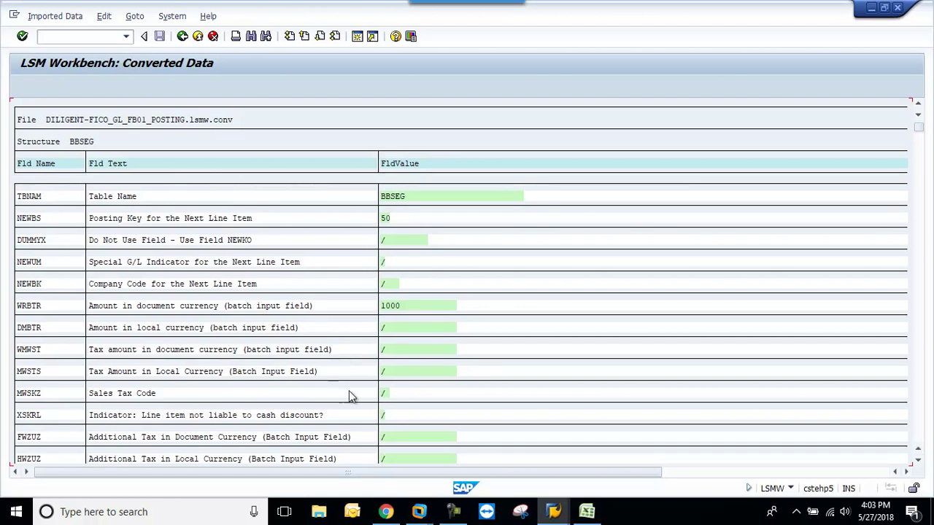
{"action": "left_click", "coordinate": [183, 36]}
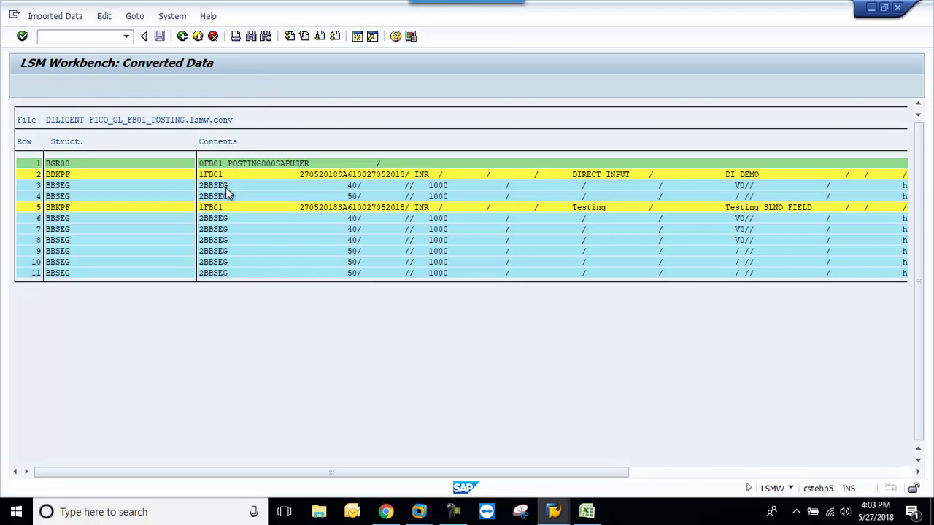
{"action": "double_click", "coordinate": [225, 188]}
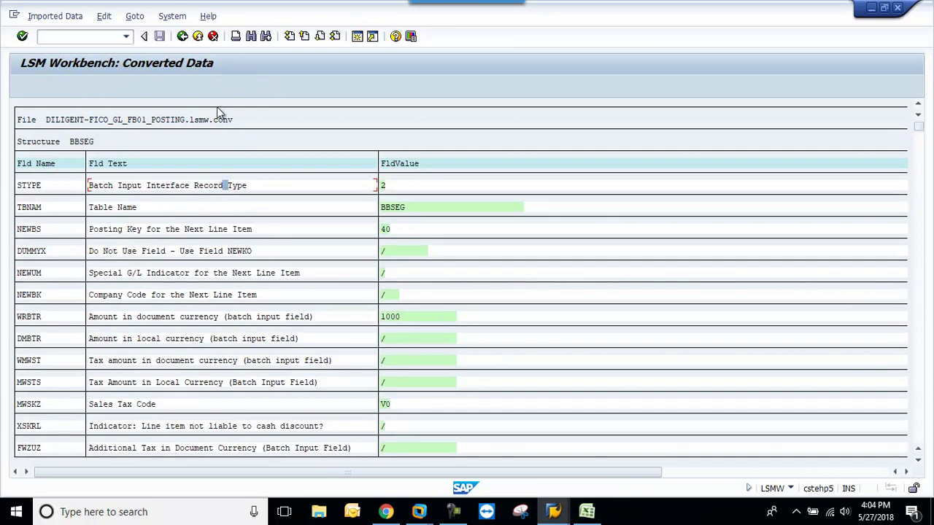
{"action": "left_click", "coordinate": [183, 37]}
{"action": "left_click", "coordinate": [184, 38]}
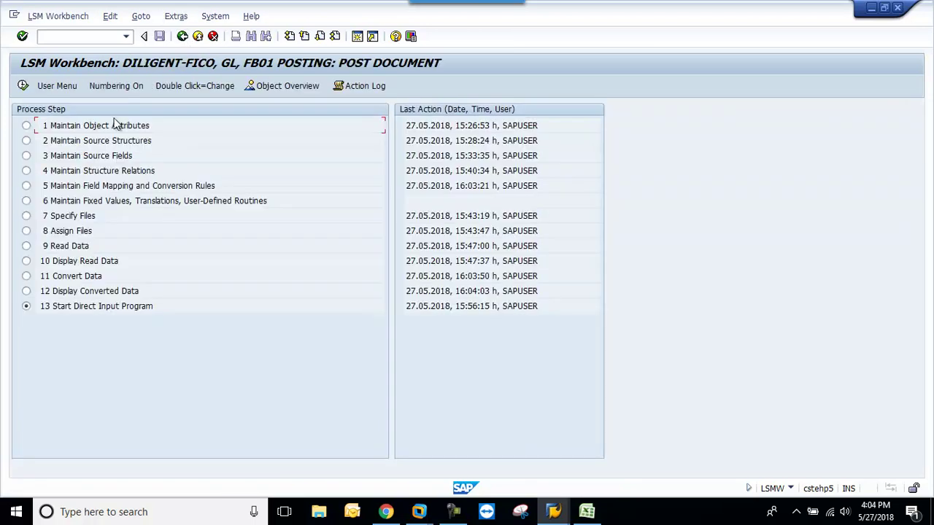
- Run program RFBIBL00 on the converted file with data transfer type B, 1000 documents per commit work and information messages in the log
{"action": "left_click", "coordinate": [22, 86]}
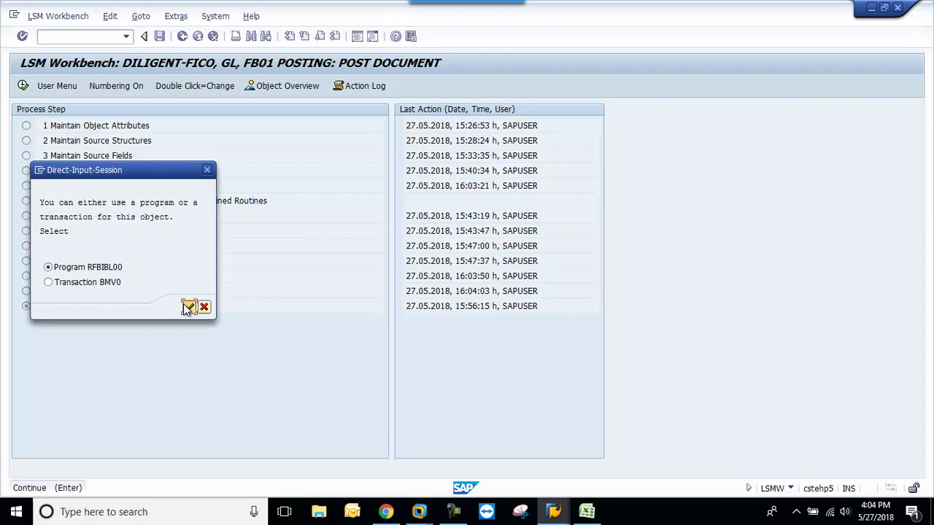
{"action": "left_click", "coordinate": [188, 306]}
{"action": "left_click", "coordinate": [179, 276]}
{"action": "left_click", "coordinate": [188, 275]}
{"action": "left_click", "coordinate": [187, 285]}
{"action": "left_click", "coordinate": [42, 367]}
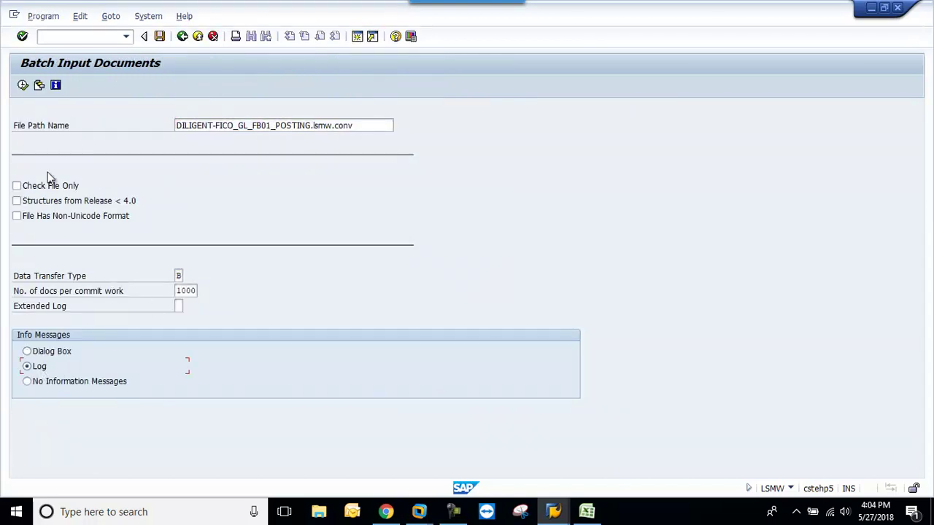
{"action": "left_click", "coordinate": [23, 86]}
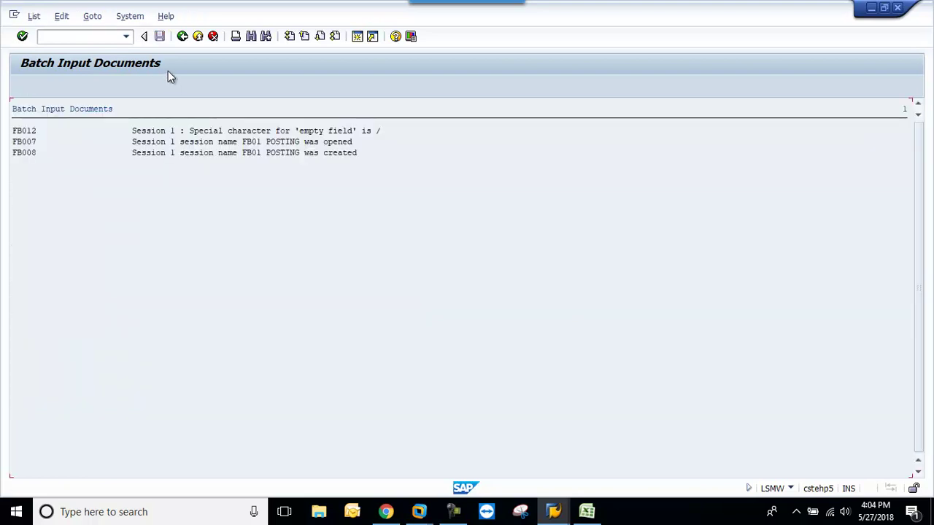
- Open the SM35 session overview, process the new FB01 POSTING session and dismiss the closing information message
{"action": "left_click", "coordinate": [113, 35]}
{"action": "key", "text": "Return"}
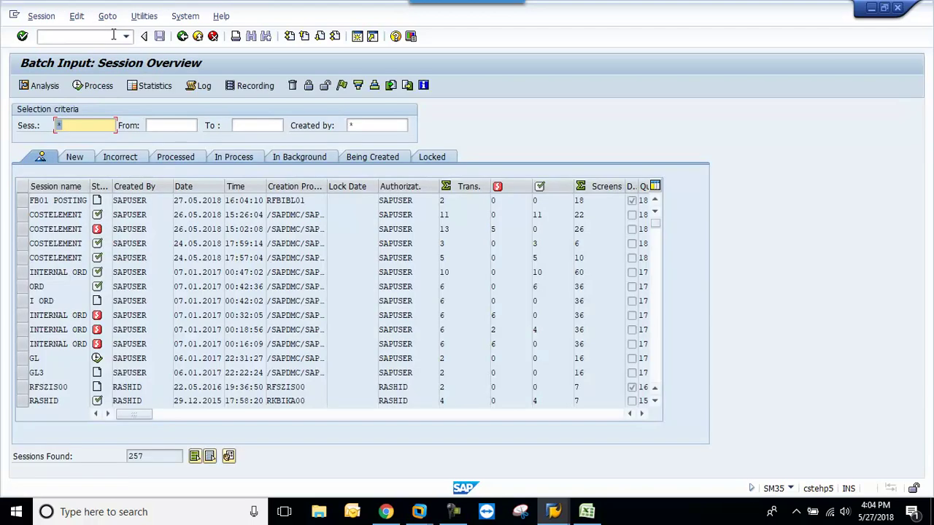
{"action": "left_click", "coordinate": [24, 199]}
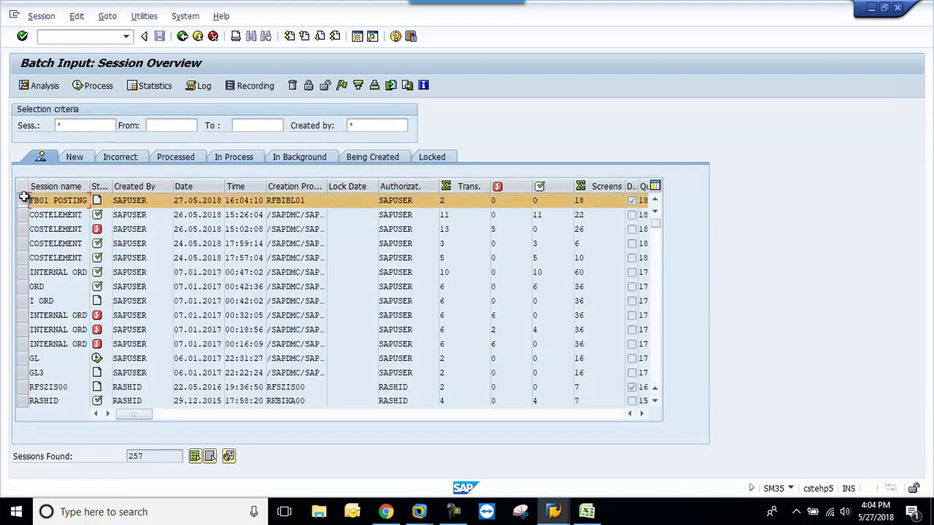
{"action": "left_click", "coordinate": [91, 85]}
{"action": "left_click", "coordinate": [80, 237]}
{"action": "left_click", "coordinate": [326, 322]}
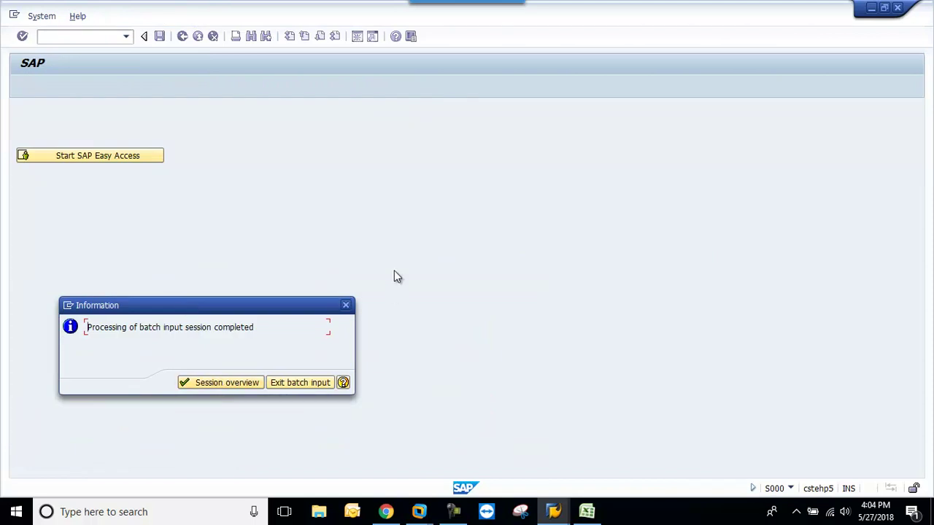
{"action": "left_click", "coordinate": [346, 306]}
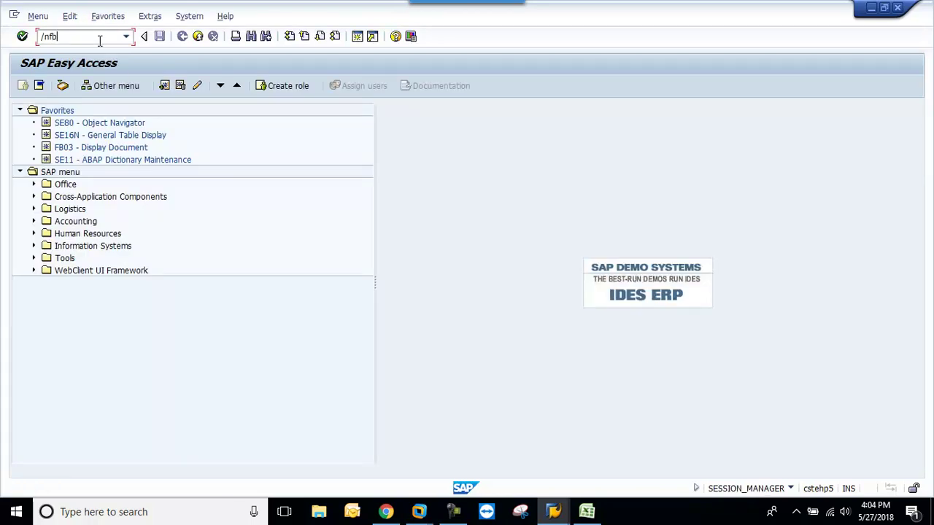
- Switch to the LSMW_BASICS_TO_ADV workbook in Excel and clear the Business Area values in Q7:Q14 of Sheet2
{"action": "left_click", "coordinate": [586, 511]}
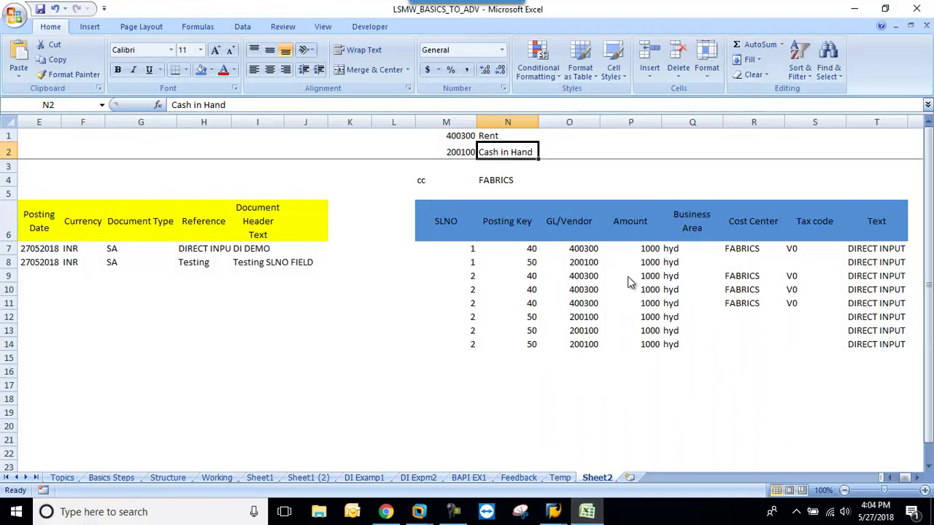
{"action": "left_click", "coordinate": [665, 248]}
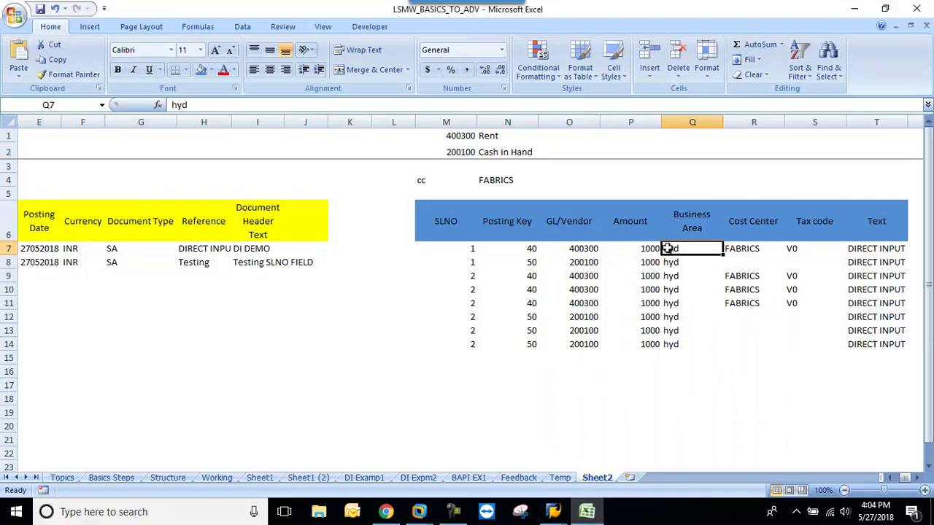
{"action": "key", "text": "ctrl+shift+Down"}
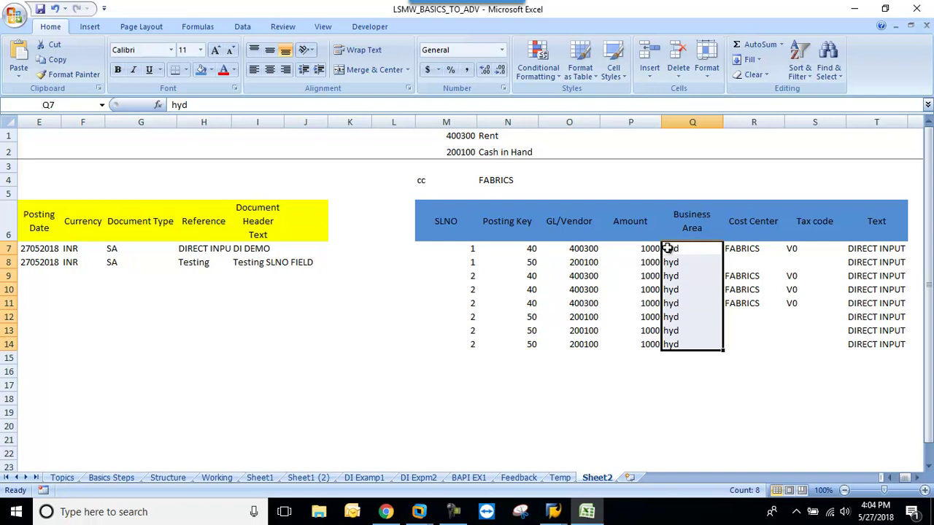
{"action": "key", "text": "Delete"}
{"action": "left_click", "coordinate": [432, 195]}
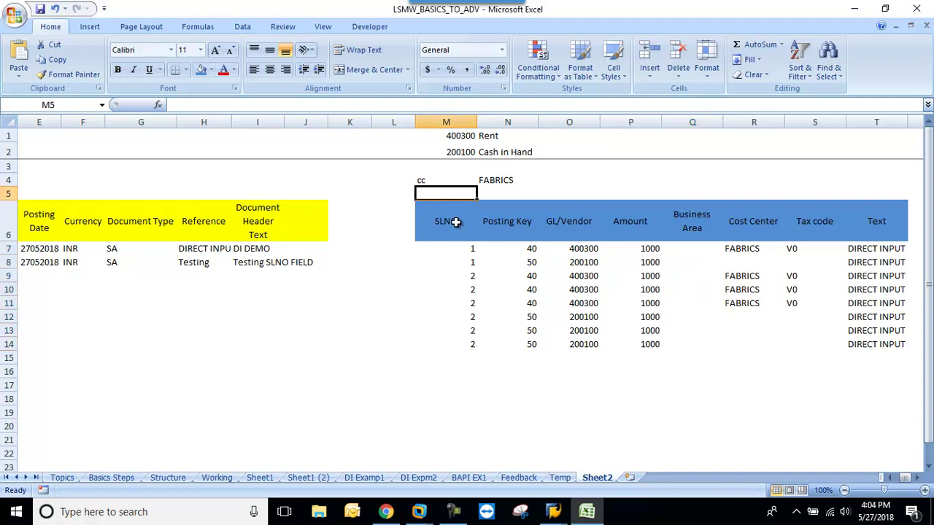
- Copy the line item table M6:T14 of Sheet2, including its header row
{"action": "left_click", "coordinate": [456, 222]}
{"action": "key", "text": "ctrl+shift+Right"}
{"action": "key", "text": "ctrl+shift+Down"}
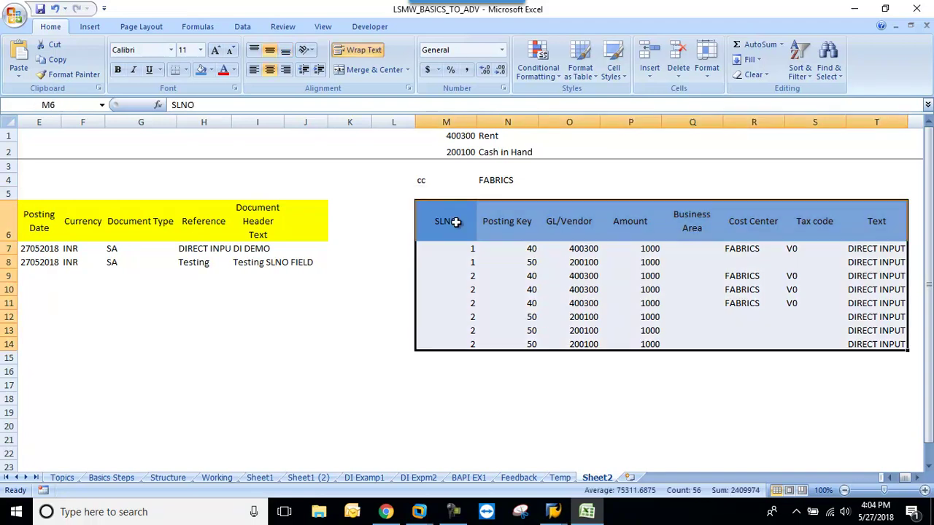
{"action": "key", "text": "ctrl+c"}
{"action": "left_click", "coordinate": [453, 511]}
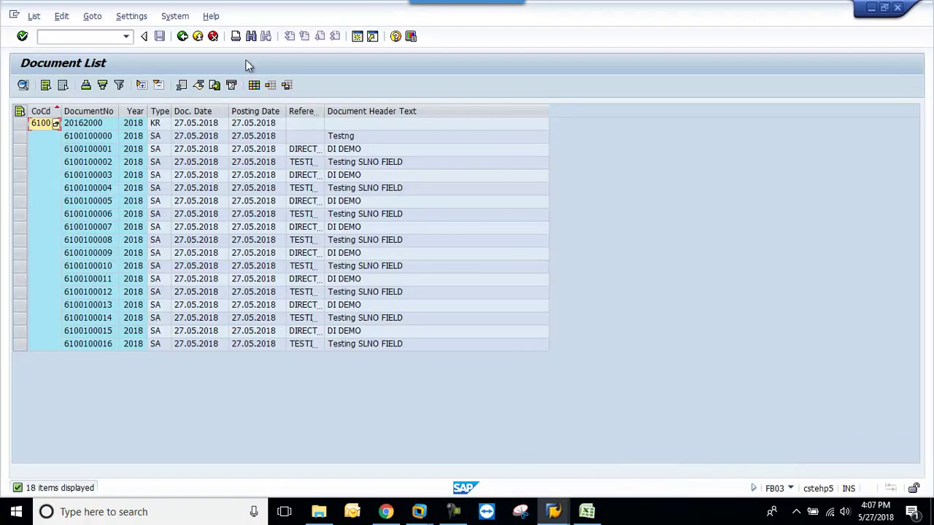
- Check the last entry of the SAP Document List and open transaction LSMW in a new session
{"action": "left_click", "coordinate": [96, 347]}
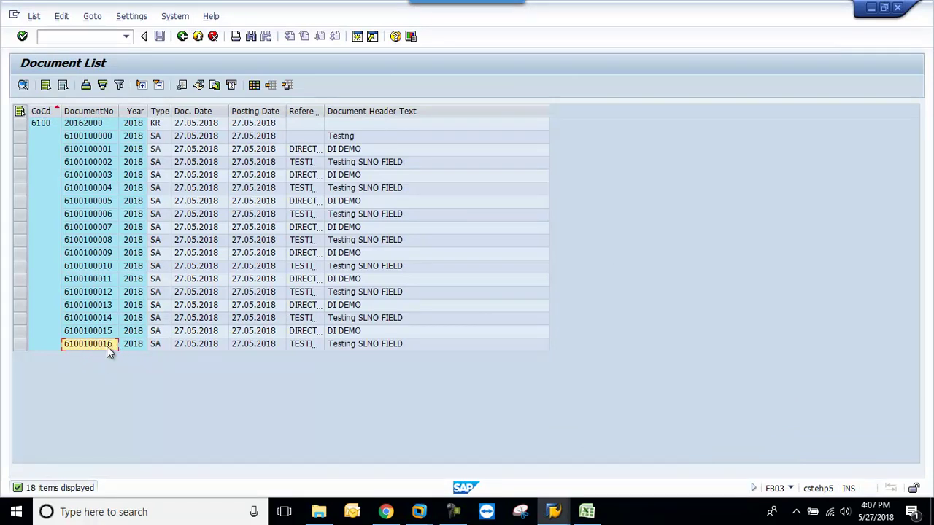
{"action": "left_click", "coordinate": [555, 412]}
{"action": "left_click", "coordinate": [357, 38]}
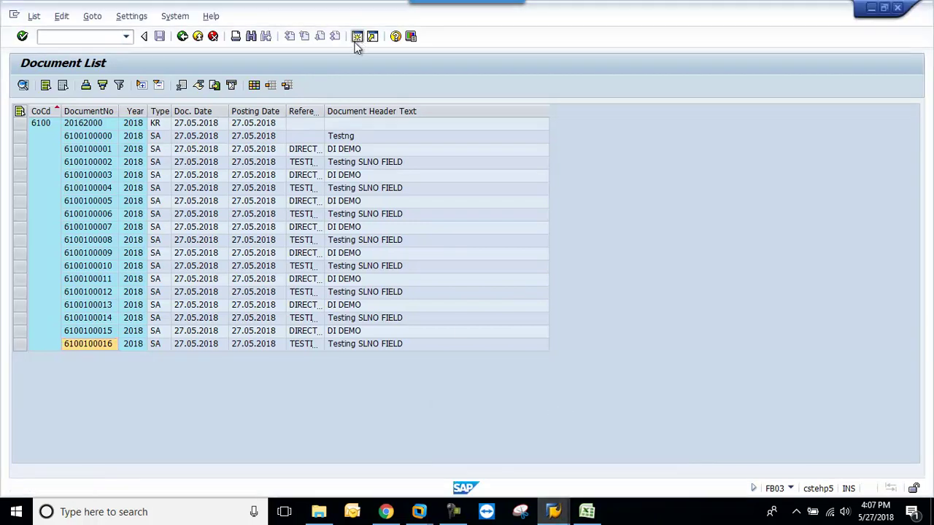
{"action": "type", "text": "LSMW"}
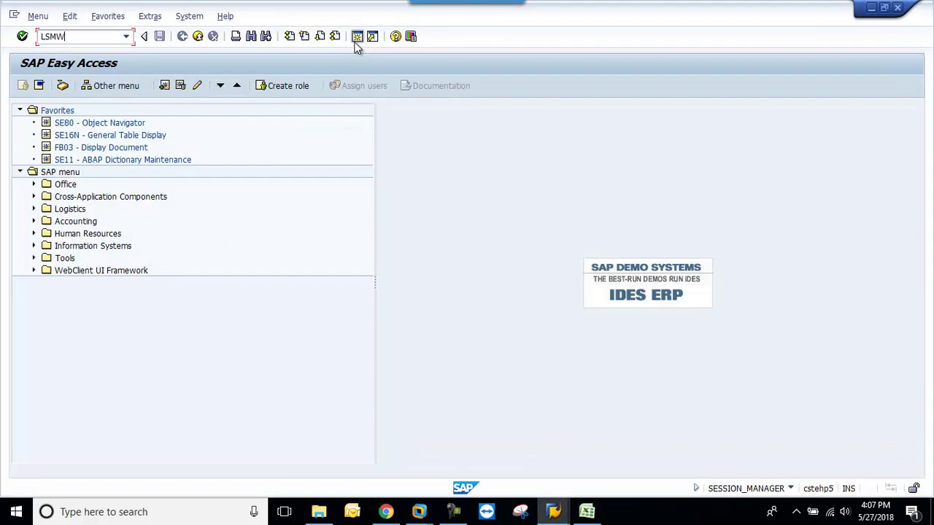
{"action": "key", "text": "Return"}
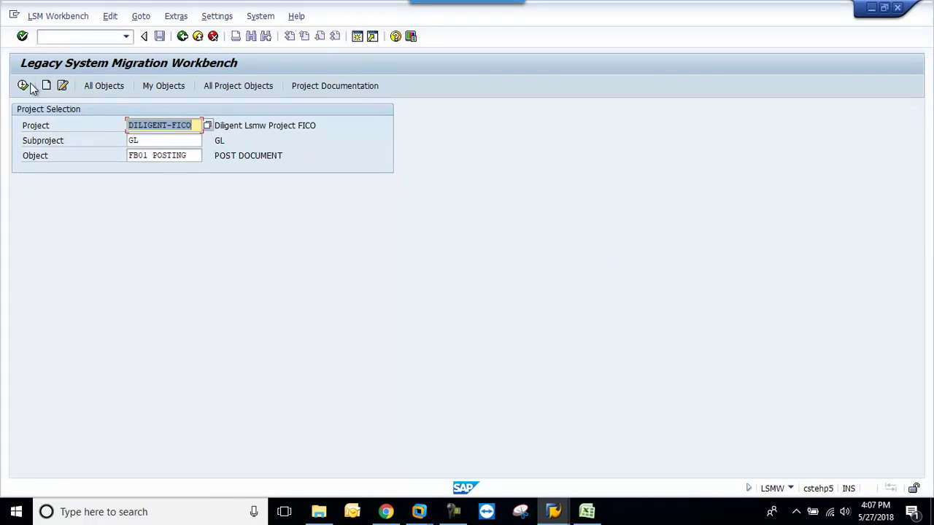
- Switch to Excel to review the Sheet2 line items and their Business Area column, and compare them with the BSEG text file
{"action": "left_click", "coordinate": [586, 511]}
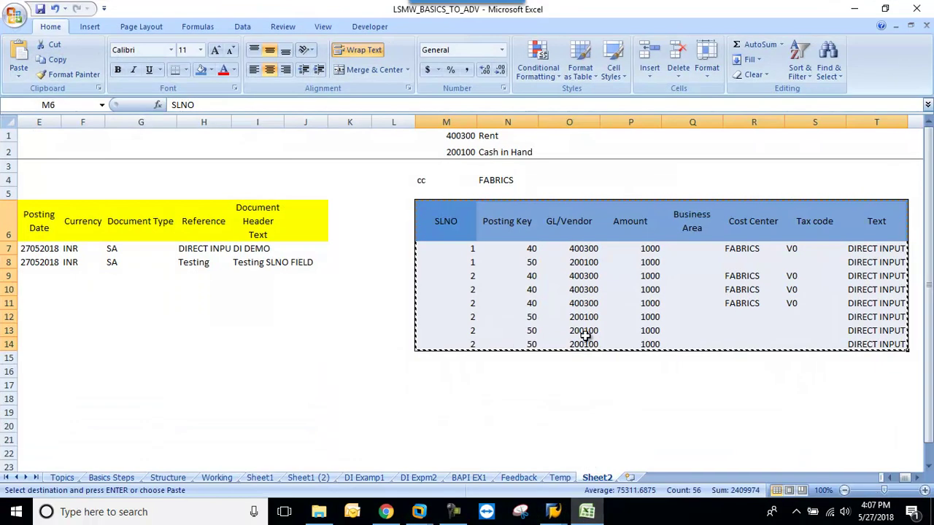
{"action": "key", "text": "Escape"}
{"action": "left_click", "coordinate": [695, 250]}
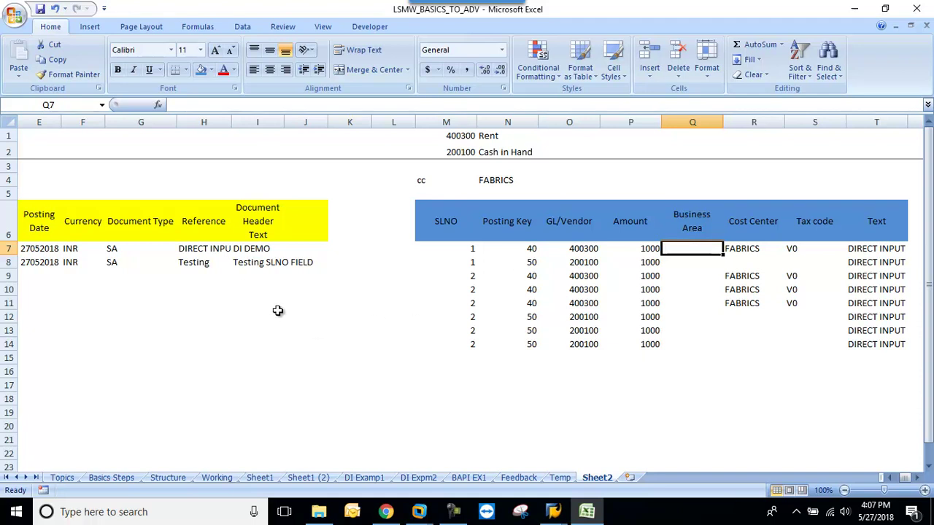
{"action": "left_click_drag", "start_coordinate": [452, 221], "coordinate": [813, 344]}
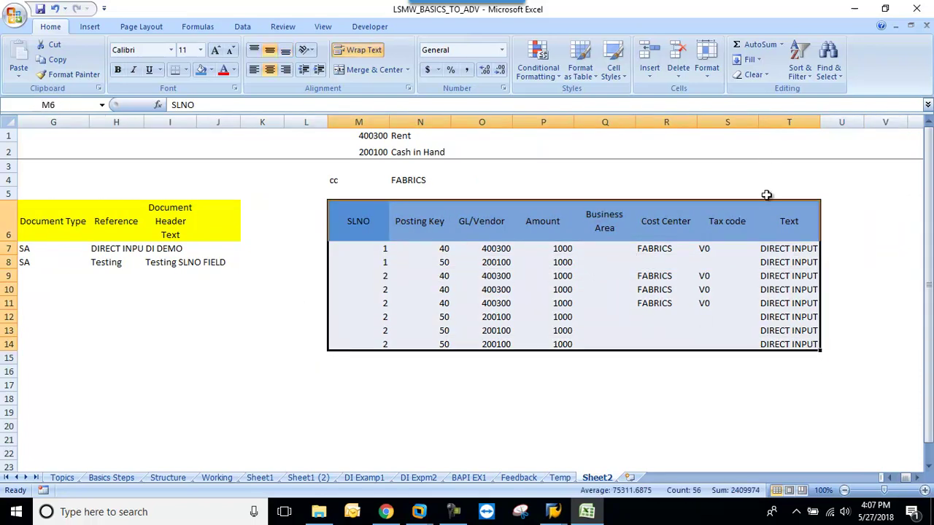
{"action": "left_click", "coordinate": [319, 511]}
{"action": "double_click", "coordinate": [238, 157]}
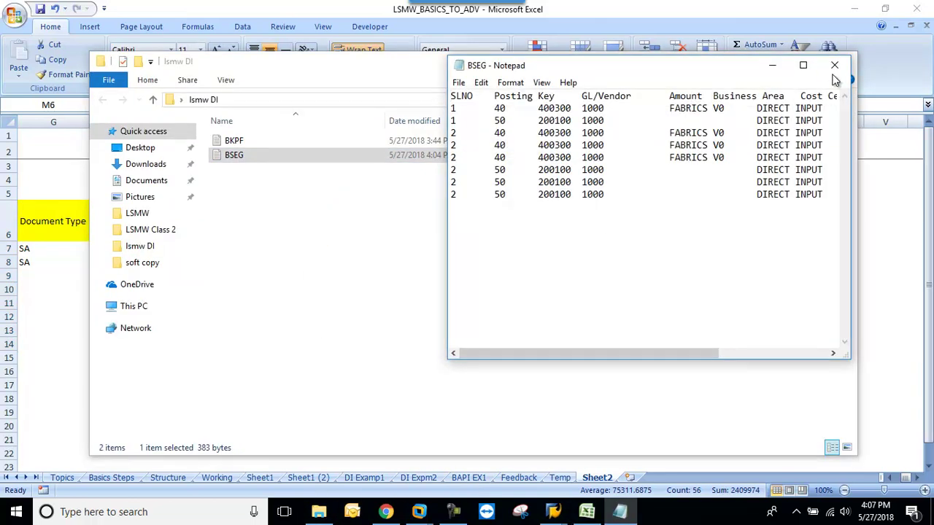
{"action": "left_click", "coordinate": [832, 68]}
- Return to LSMW, open the FB01 POSTING object and start its direct input step with program RFBIBL00
{"action": "mouse_move", "coordinate": [555, 515]}
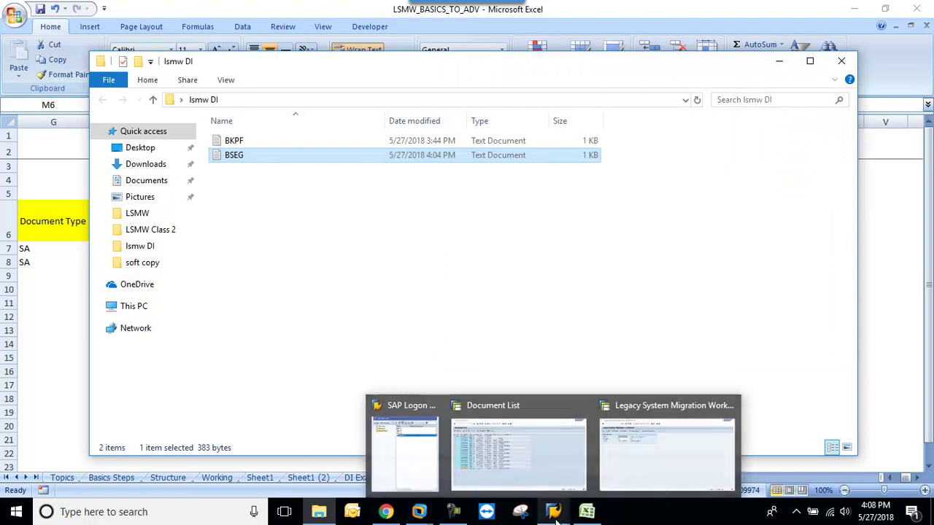
{"action": "left_click", "coordinate": [663, 452]}
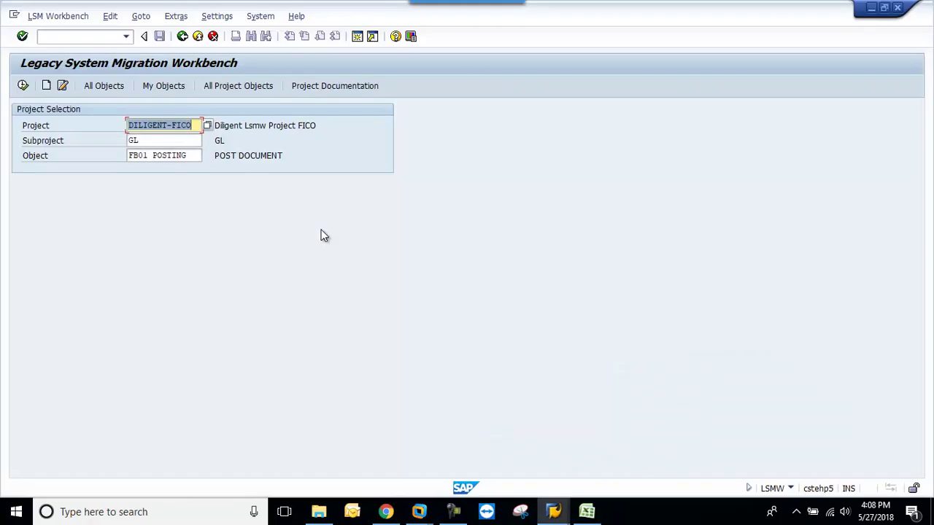
{"action": "left_click", "coordinate": [22, 86]}
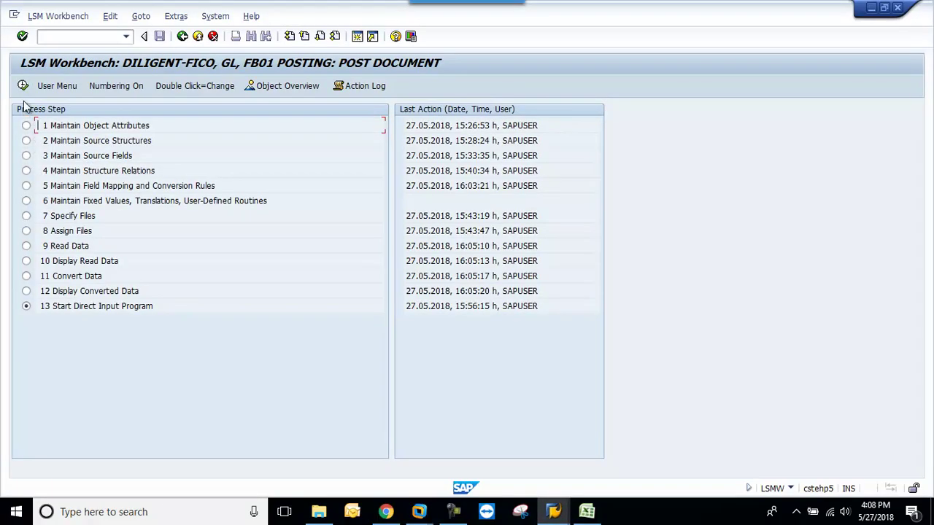
{"action": "left_click", "coordinate": [22, 86]}
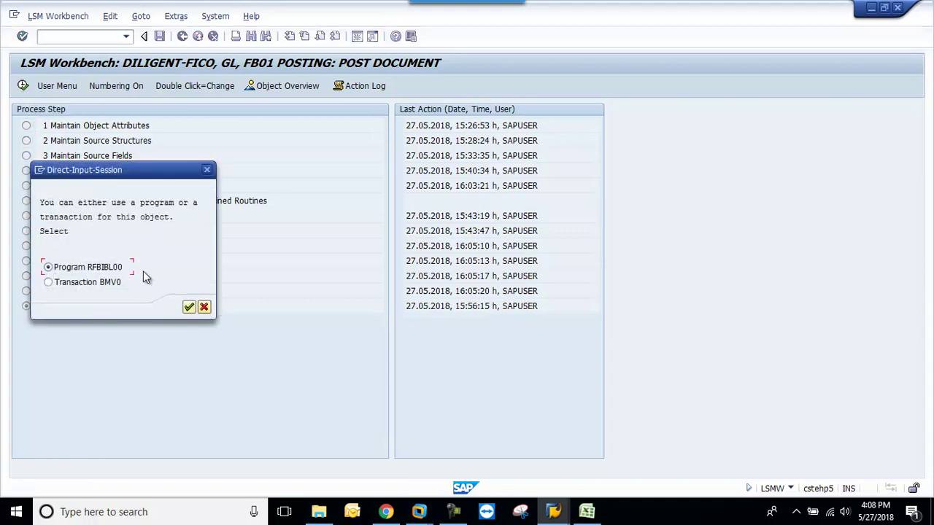
{"action": "left_click", "coordinate": [186, 306]}
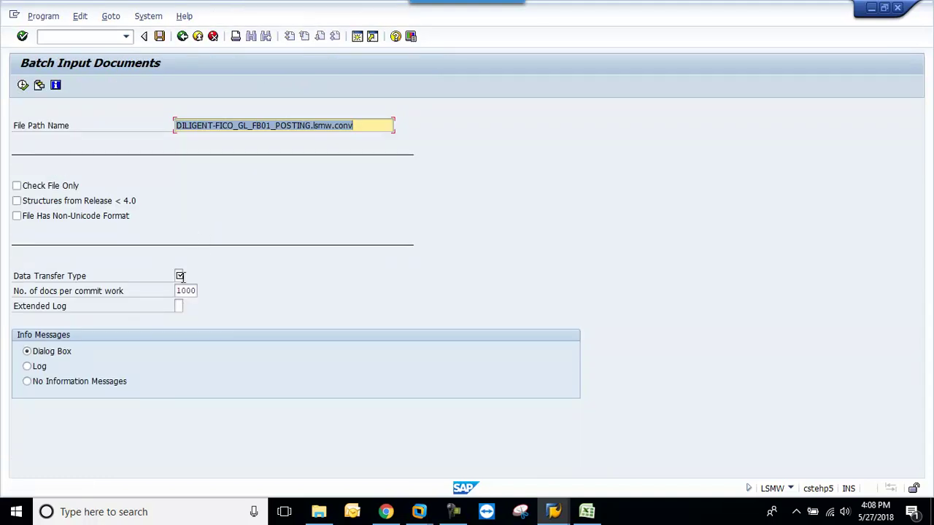
- Run the converted file with data transfer type D (Direct input), 1000 documents per commit work and information messages in the log
{"action": "left_click", "coordinate": [184, 276]}
{"action": "left_click", "coordinate": [188, 277]}
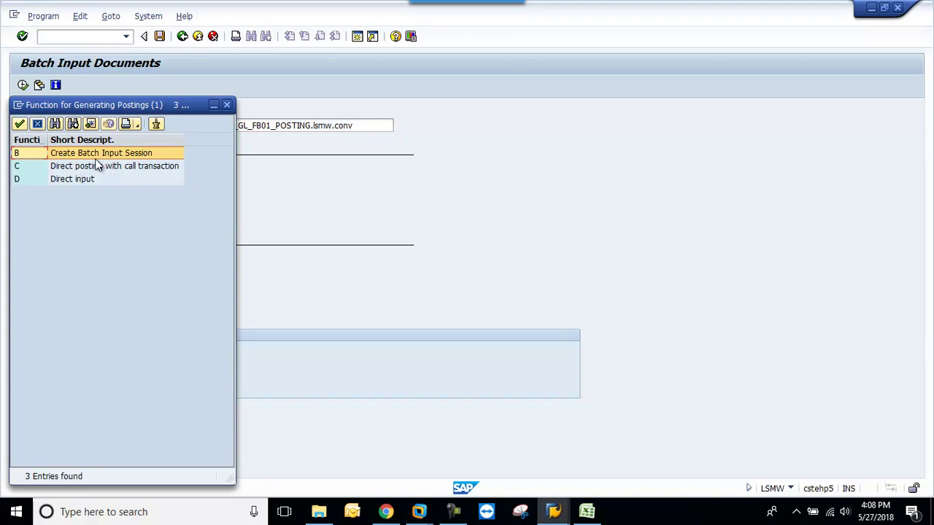
{"action": "double_click", "coordinate": [74, 178]}
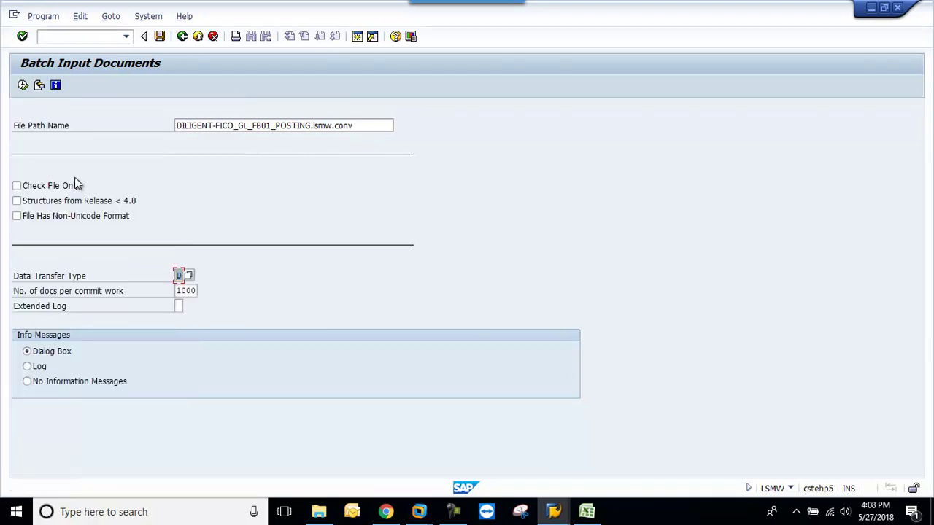
{"action": "left_click", "coordinate": [40, 369]}
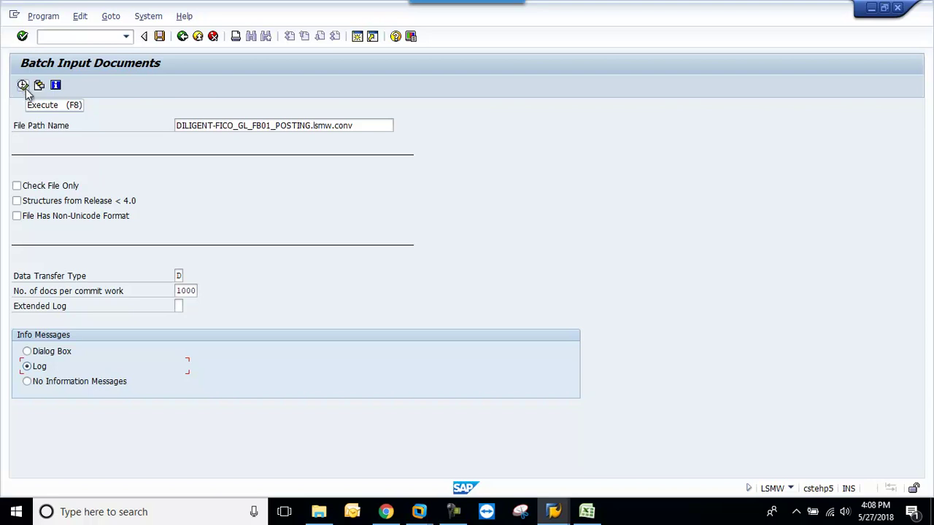
{"action": "left_click", "coordinate": [180, 276]}
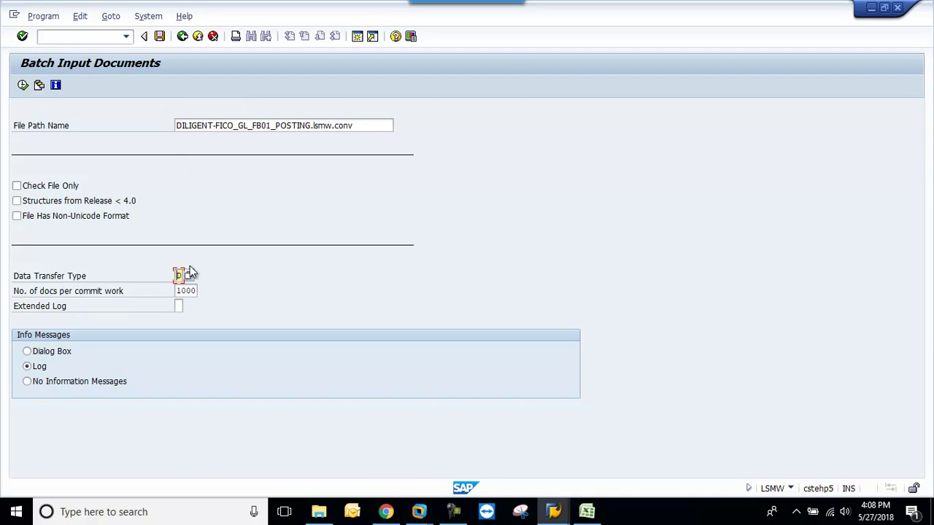
{"action": "left_click", "coordinate": [183, 291]}
{"action": "left_click", "coordinate": [23, 86]}
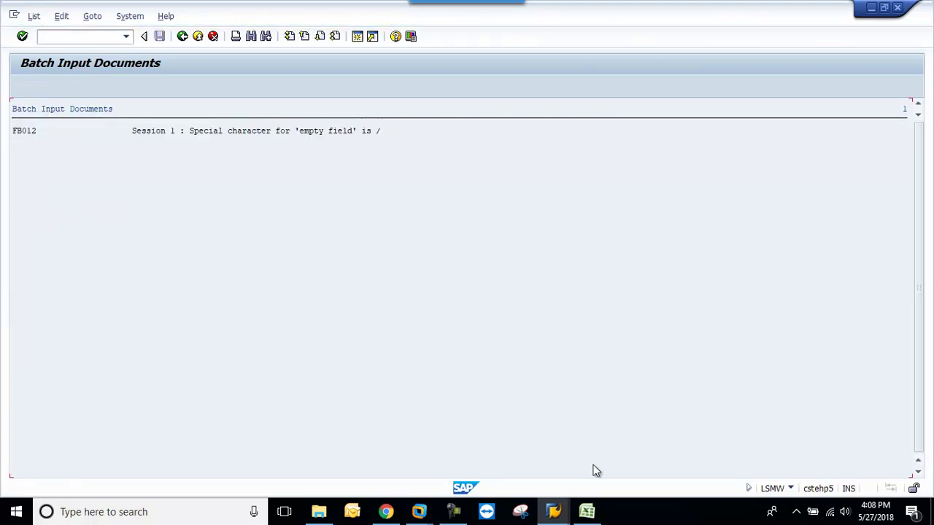
- Rerun the FB03 document list for company code 6100 and examine the line items of the last document
{"action": "mouse_move", "coordinate": [554, 511]}
{"action": "left_click", "coordinate": [454, 434]}
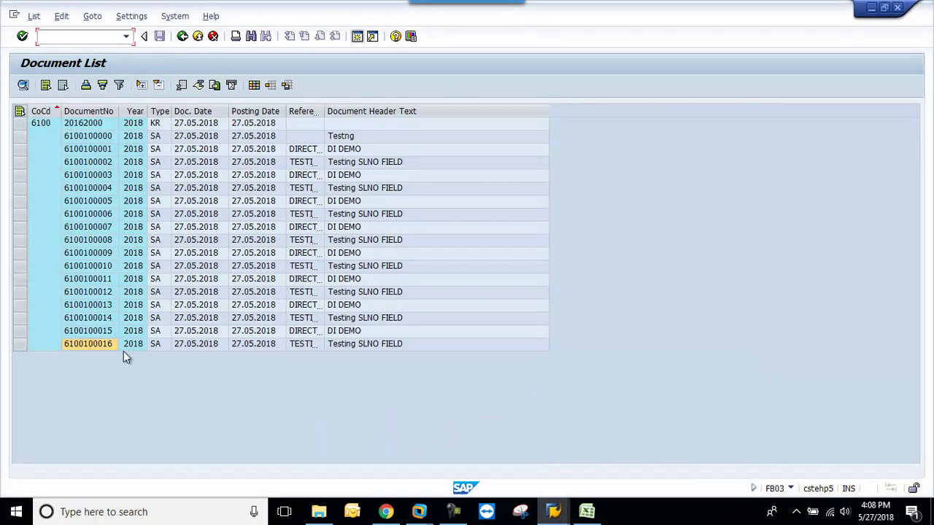
{"action": "left_click", "coordinate": [181, 36]}
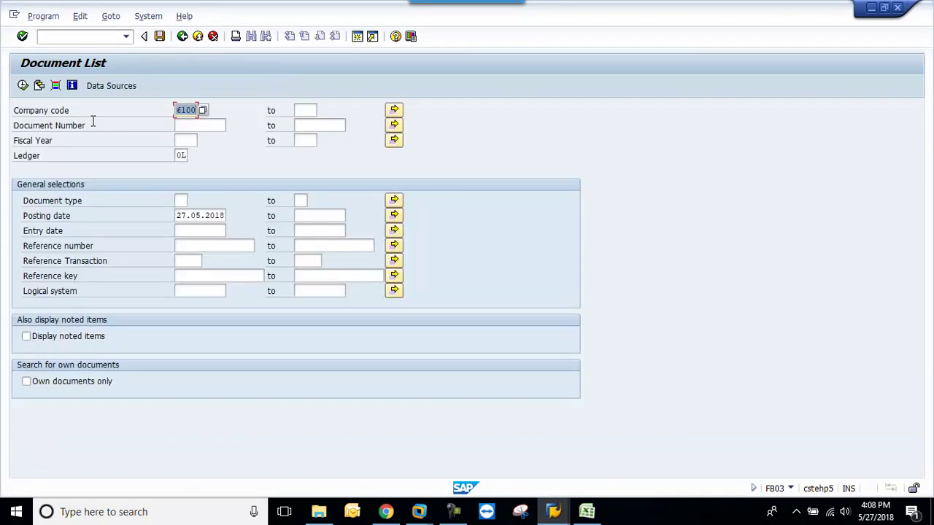
{"action": "left_click", "coordinate": [22, 86]}
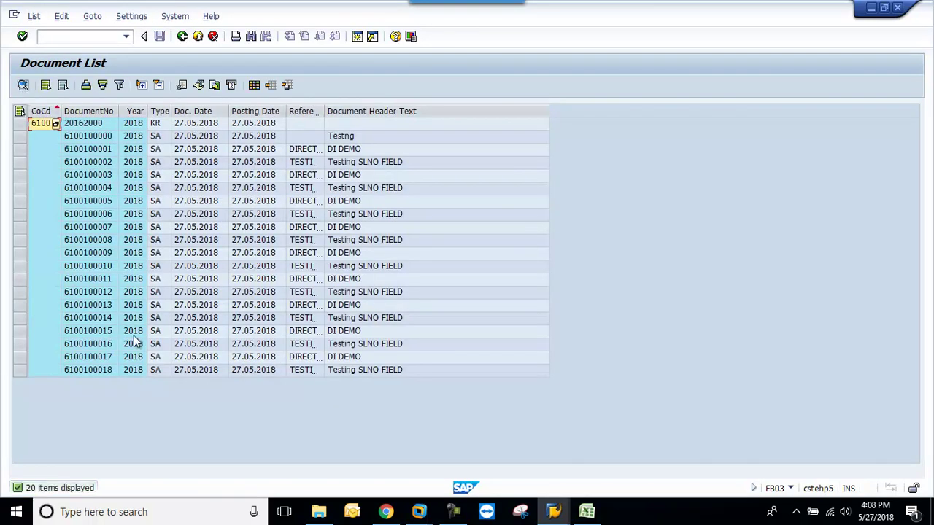
{"action": "double_click", "coordinate": [107, 370]}
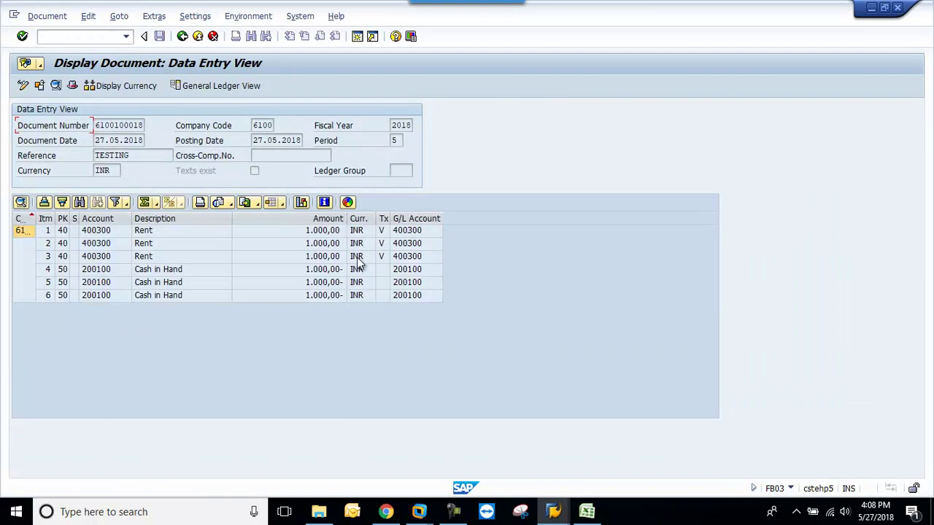
{"action": "left_click", "coordinate": [405, 218]}
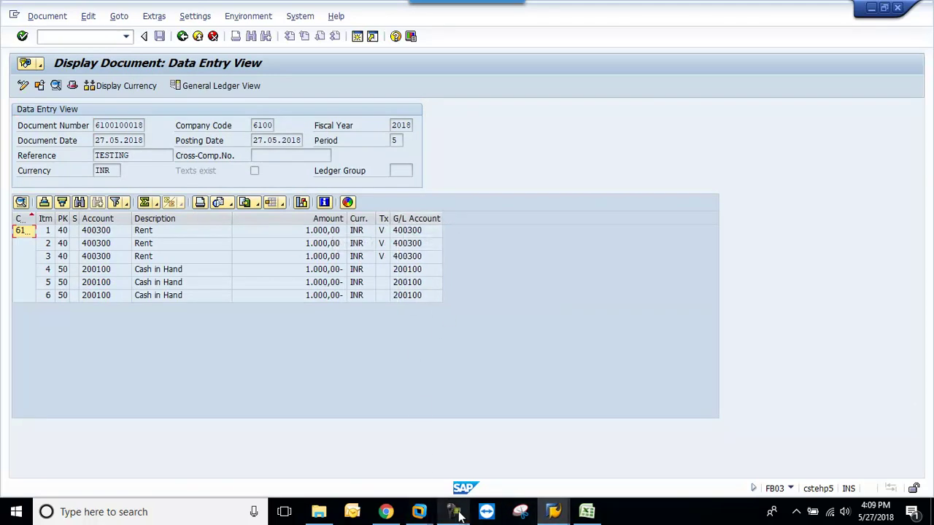
- Switch to the LSMW_BASICS_TO_ADV workbook in Excel and open the start of the Feedback sheet
{"action": "mouse_move", "coordinate": [458, 515]}
{"action": "mouse_move", "coordinate": [442, 440]}
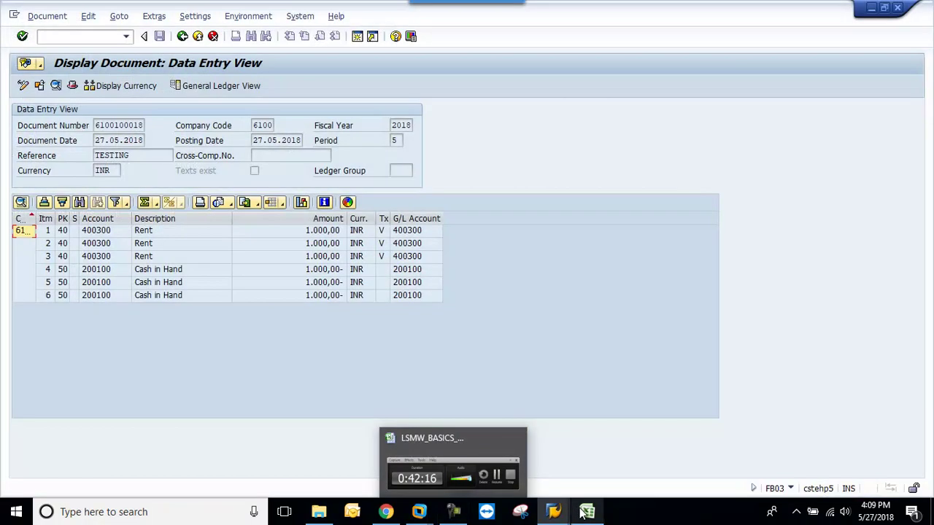
{"action": "left_click", "coordinate": [587, 512]}
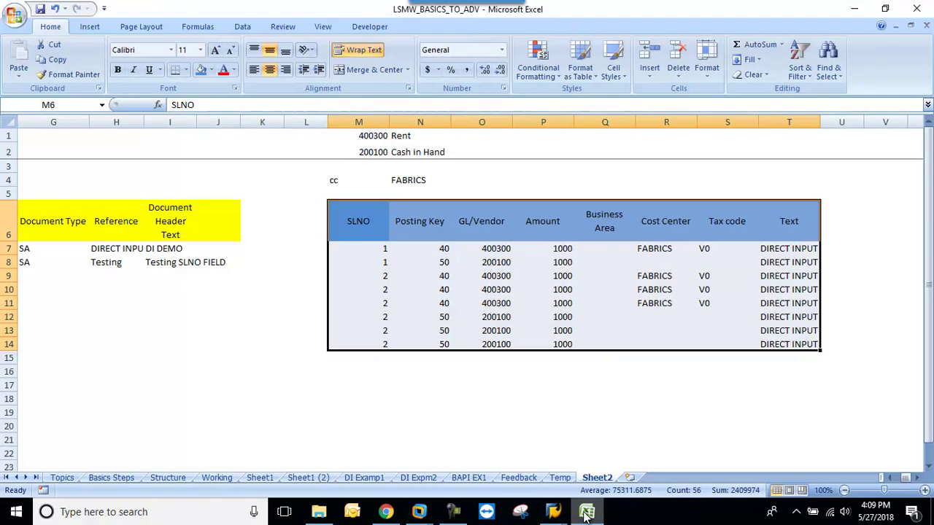
{"action": "left_click", "coordinate": [383, 398]}
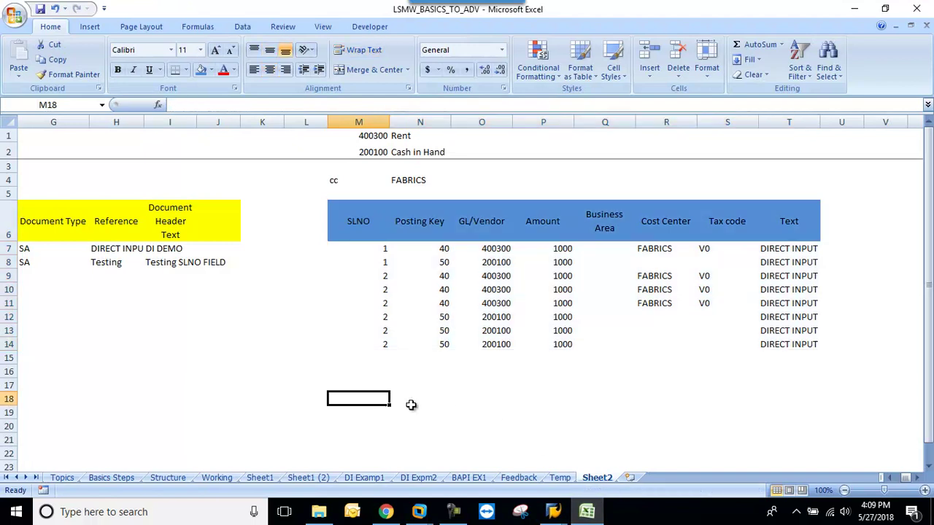
{"action": "left_click", "coordinate": [559, 478]}
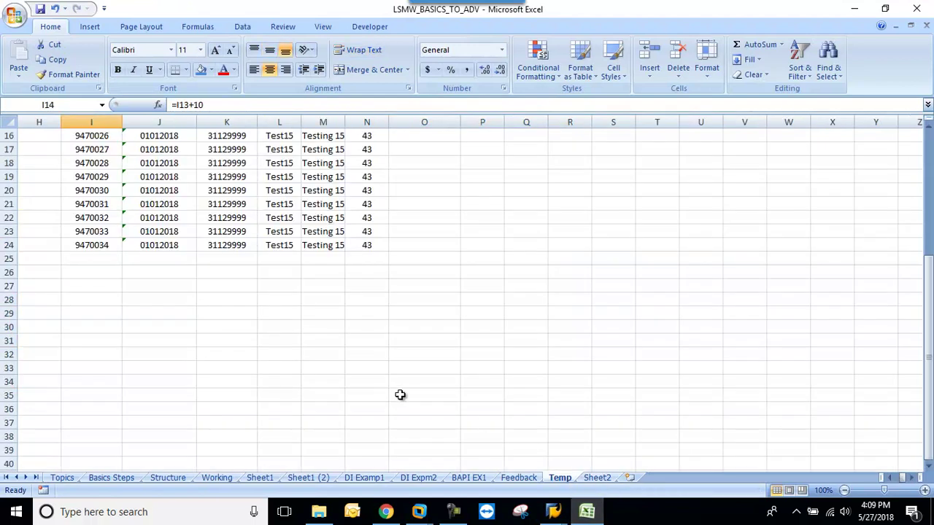
{"action": "scroll", "coordinate": [402, 394], "scroll_direction": "up", "scroll_amount": 5}
{"action": "left_click", "coordinate": [519, 478]}
{"action": "scroll", "coordinate": [334, 368], "scroll_direction": "up", "scroll_amount": 1}
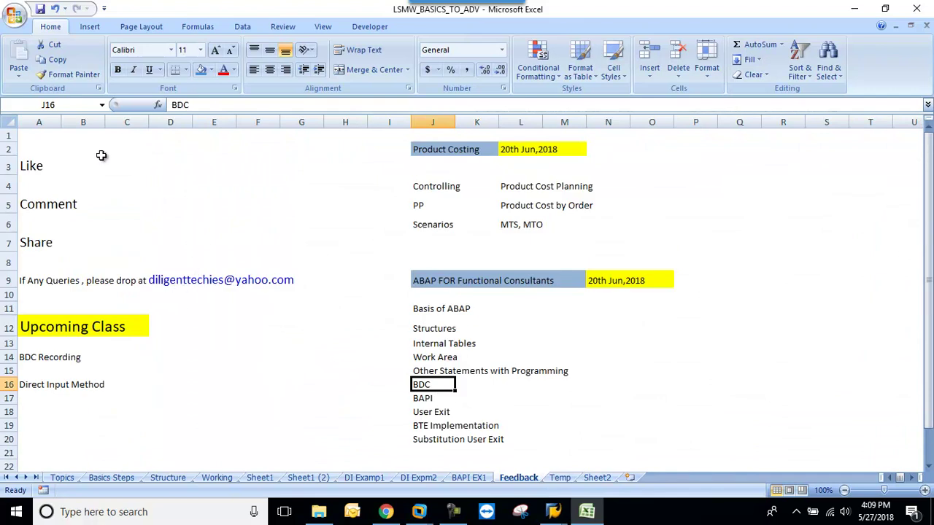
{"action": "left_click", "coordinate": [45, 137]}
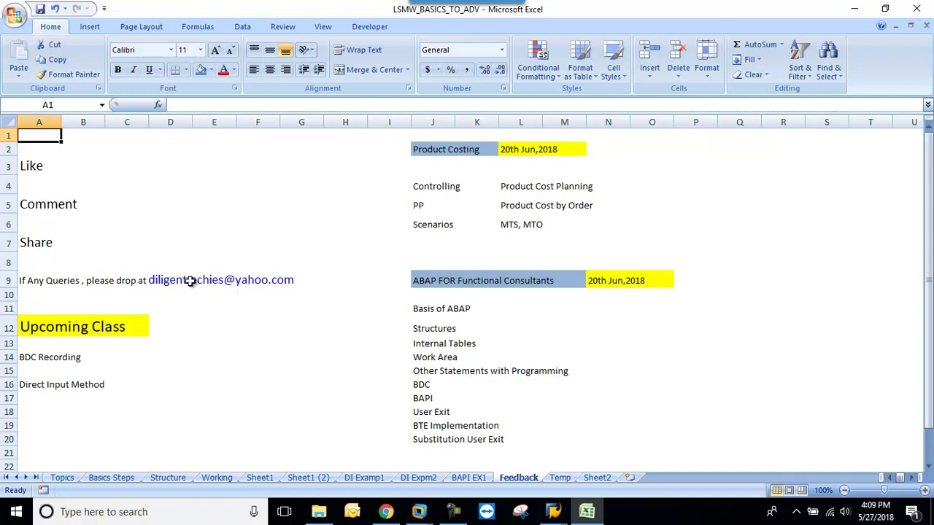
- Clear the old topics in A14:C17 under the Upcoming Class heading
{"action": "left_click_drag", "start_coordinate": [37, 356], "coordinate": [112, 396]}
{"action": "key", "text": "Delete"}
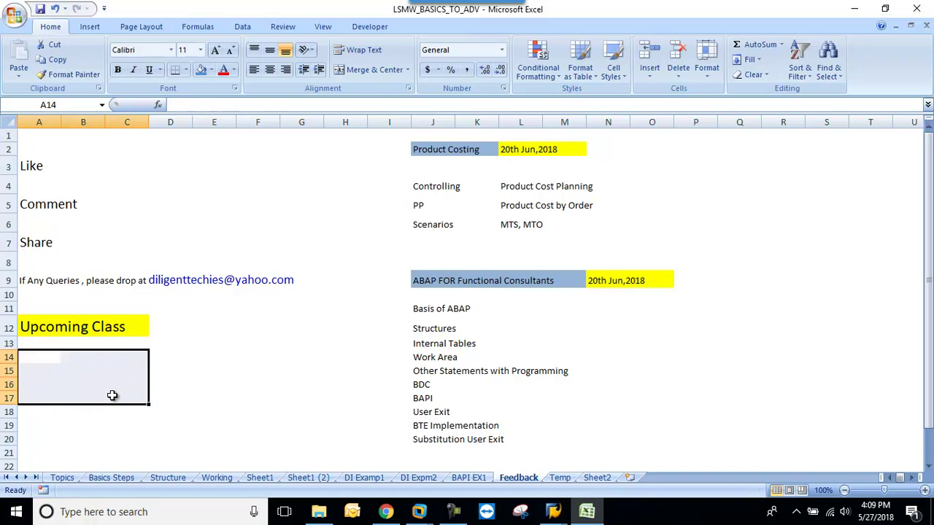
{"action": "key", "text": "Up"}
{"action": "key", "text": "Down"}
- Enter the upcoming class topics BAPI WITH IDOC in A14 and Transport LSMW in A16 of the Feedback sheet, and select A14:C16
{"action": "type", "text": "BAPI WITH IDOC"}
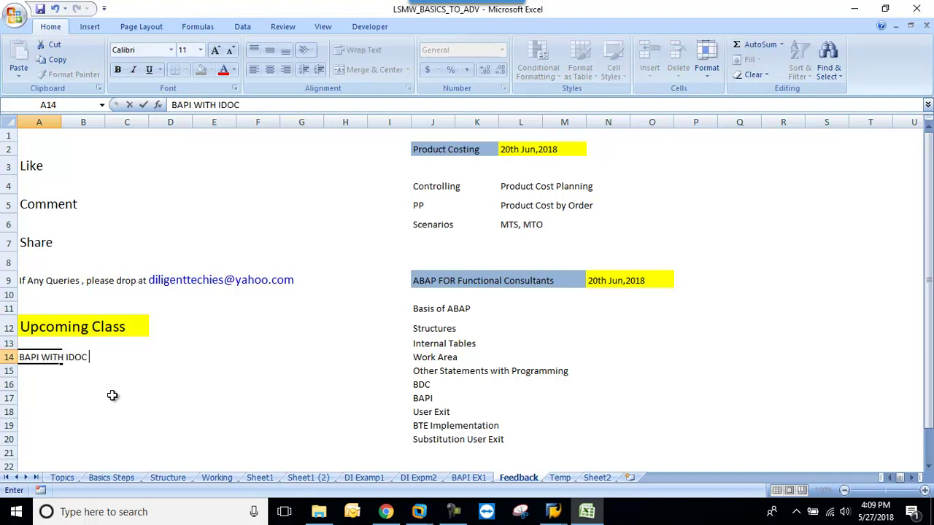
{"action": "type", "text": " and"}
{"action": "key", "text": "BackSpace"}
{"action": "key", "text": "BackSpace"}
{"action": "key", "text": "BackSpace"}
{"action": "key", "text": "BackSpace"}
{"action": "key", "text": "Return"}
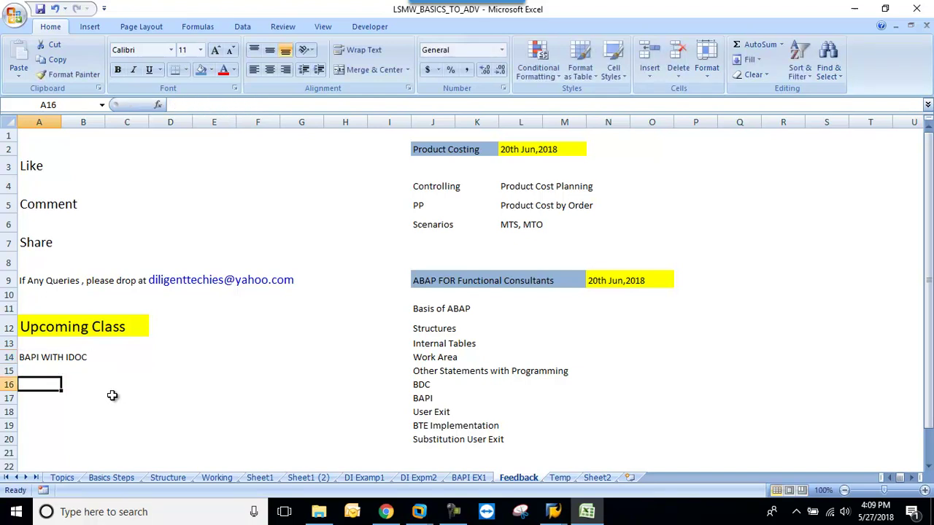
{"action": "type", "text": "Transport LSMW"}
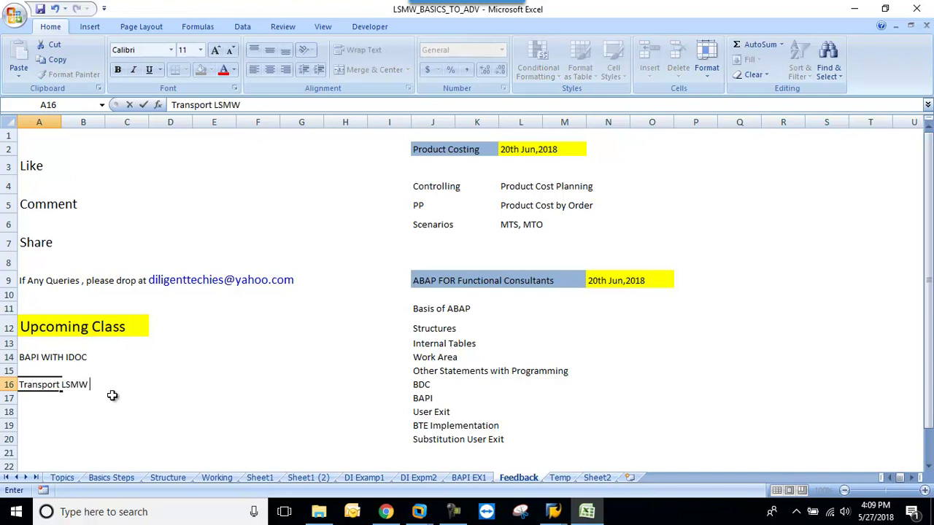
{"action": "key", "text": "Return"}
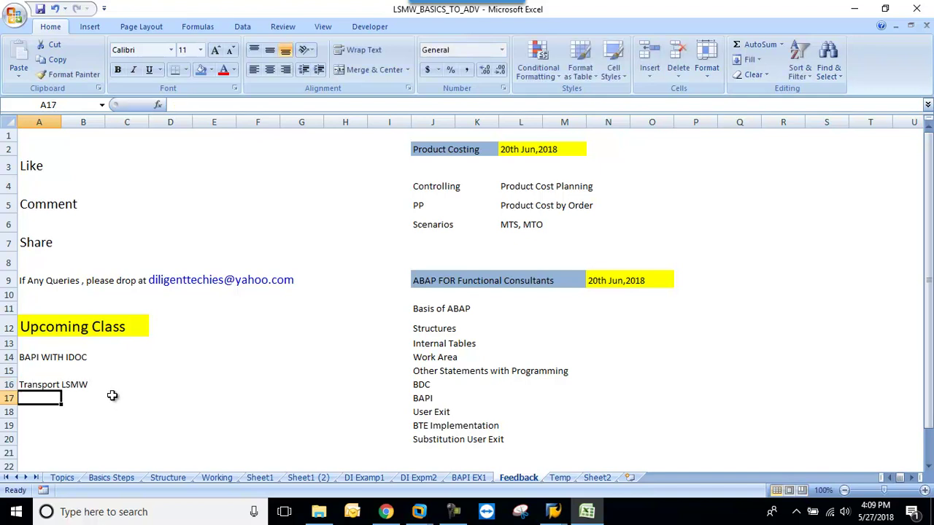
{"action": "left_click_drag", "start_coordinate": [46, 356], "coordinate": [115, 385]}
- Open the Topics sheet and review the LSMW course outline down to the BDC Recording topic and Exercise-5
{"action": "left_click", "coordinate": [62, 478]}
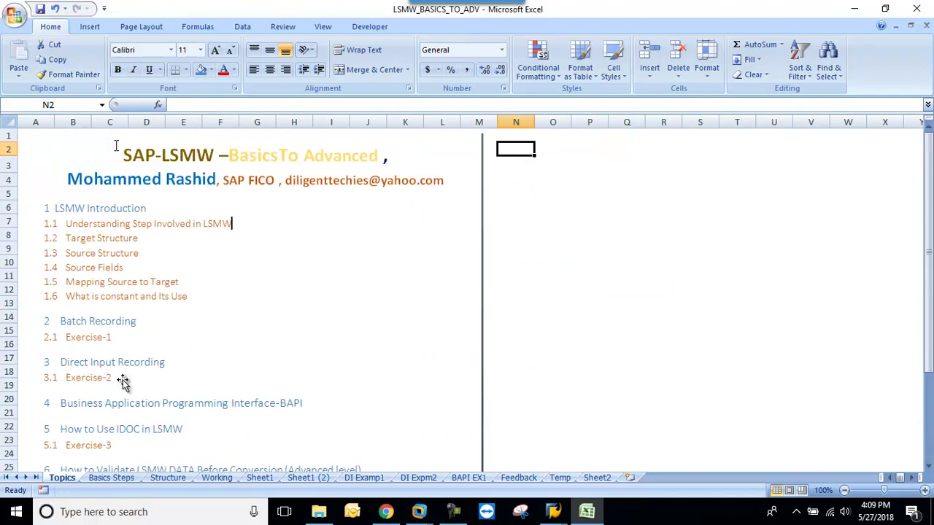
{"action": "scroll", "coordinate": [122, 380], "scroll_direction": "down", "scroll_amount": 3}
{"action": "scroll", "coordinate": [122, 380], "scroll_direction": "up", "scroll_amount": 3}
{"action": "scroll", "coordinate": [121, 283], "scroll_direction": "down", "scroll_amount": 2}
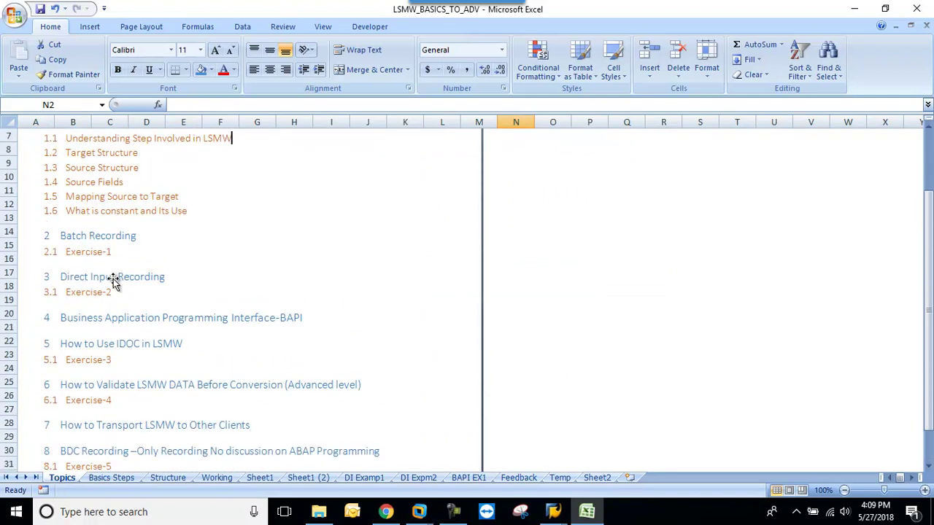
{"action": "scroll", "coordinate": [113, 283], "scroll_direction": "down", "scroll_amount": 1}
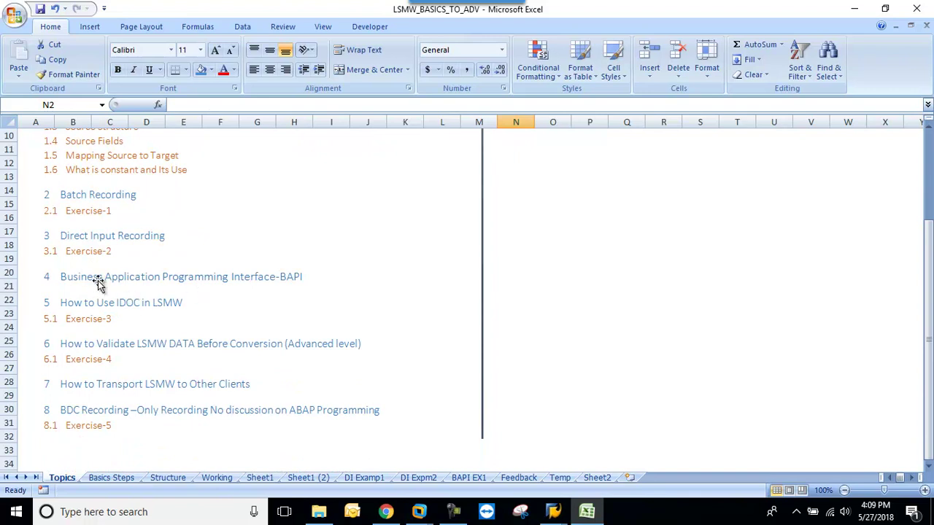
{"action": "scroll", "coordinate": [146, 346], "scroll_direction": "down", "scroll_amount": 1}
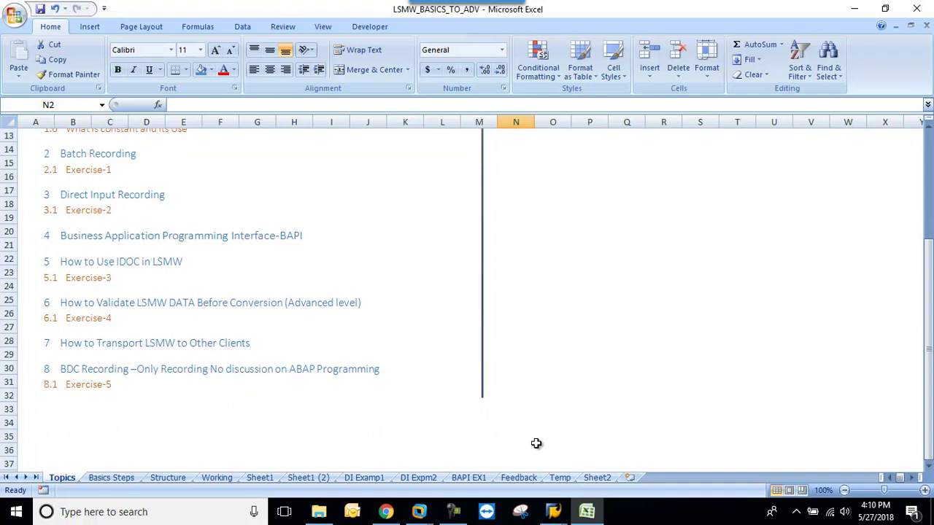
- Return to the Feedback sheet and review the upcoming class list and the Like, Comment and Share notes
{"action": "left_click", "coordinate": [596, 477]}
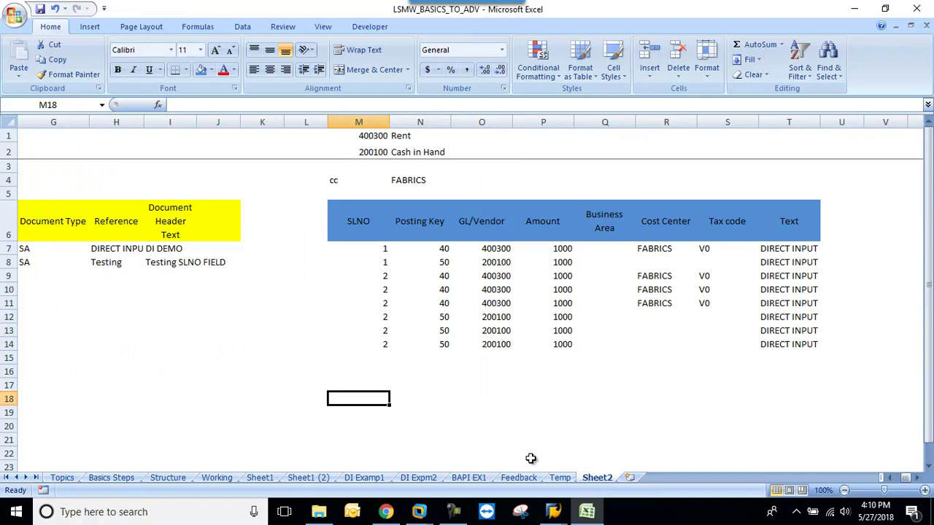
{"action": "left_click", "coordinate": [518, 477]}
{"action": "scroll", "coordinate": [261, 345], "scroll_direction": "down", "scroll_amount": 1}
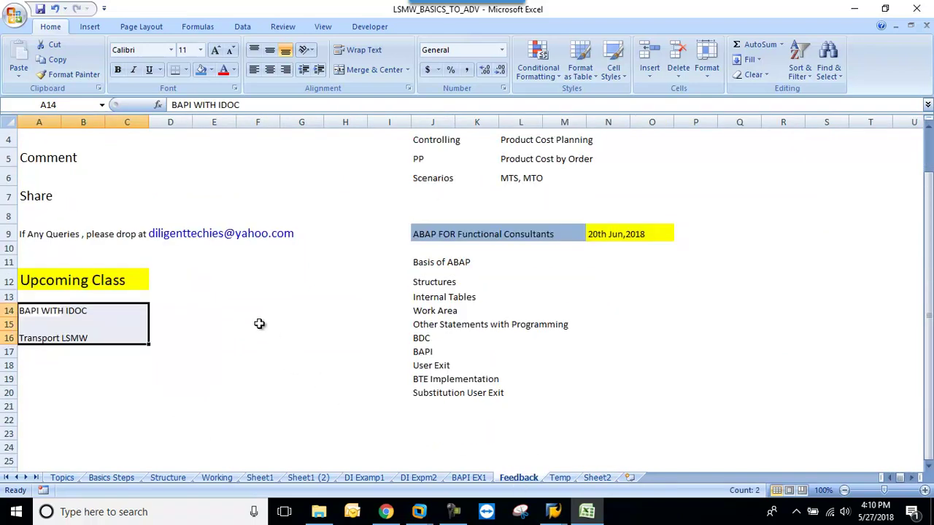
{"action": "left_click", "coordinate": [136, 182]}
{"action": "scroll", "coordinate": [146, 193], "scroll_direction": "up", "scroll_amount": 1}
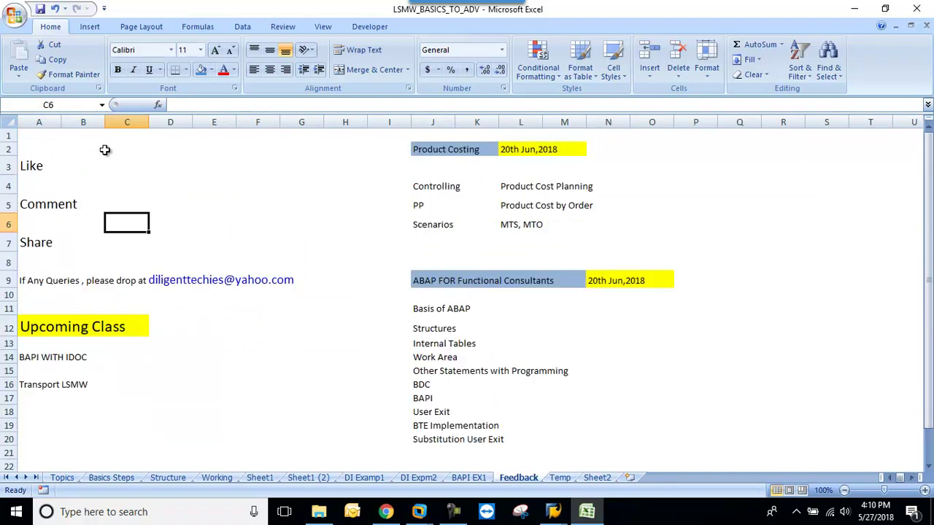